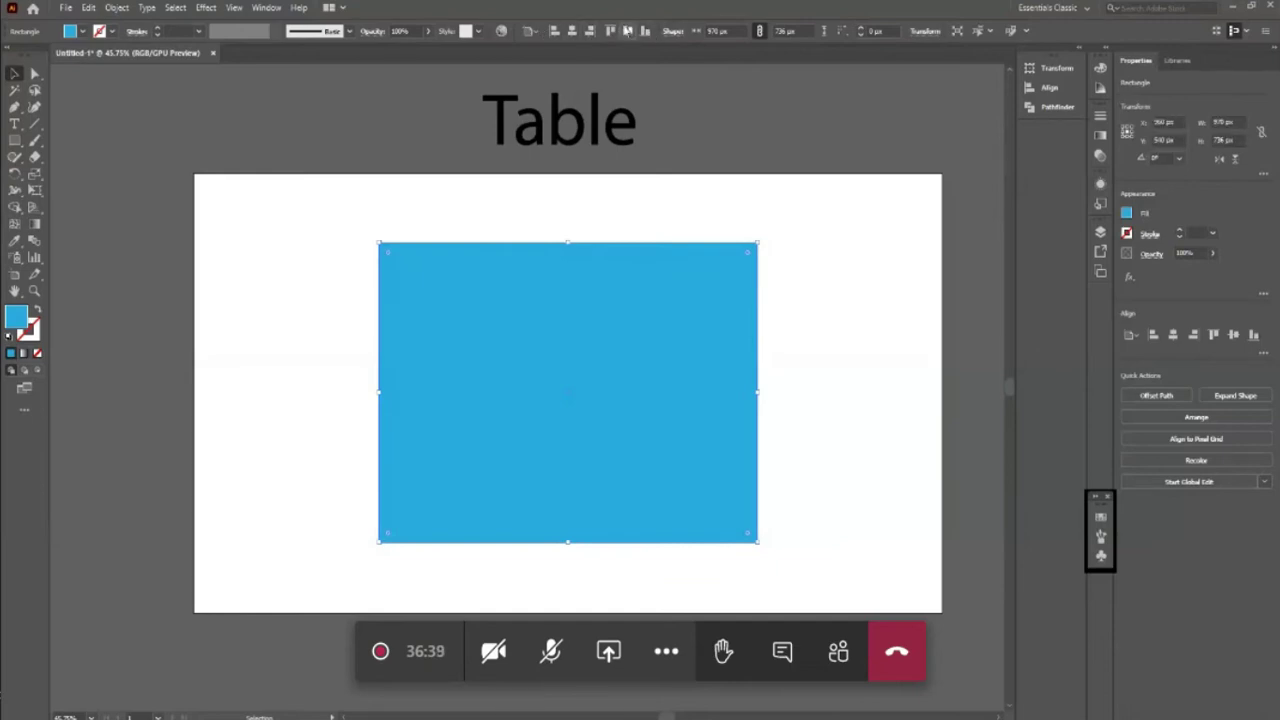
Delete the blue rectangle below the Table heading
{"action": "left_click", "coordinate": [689, 371]}
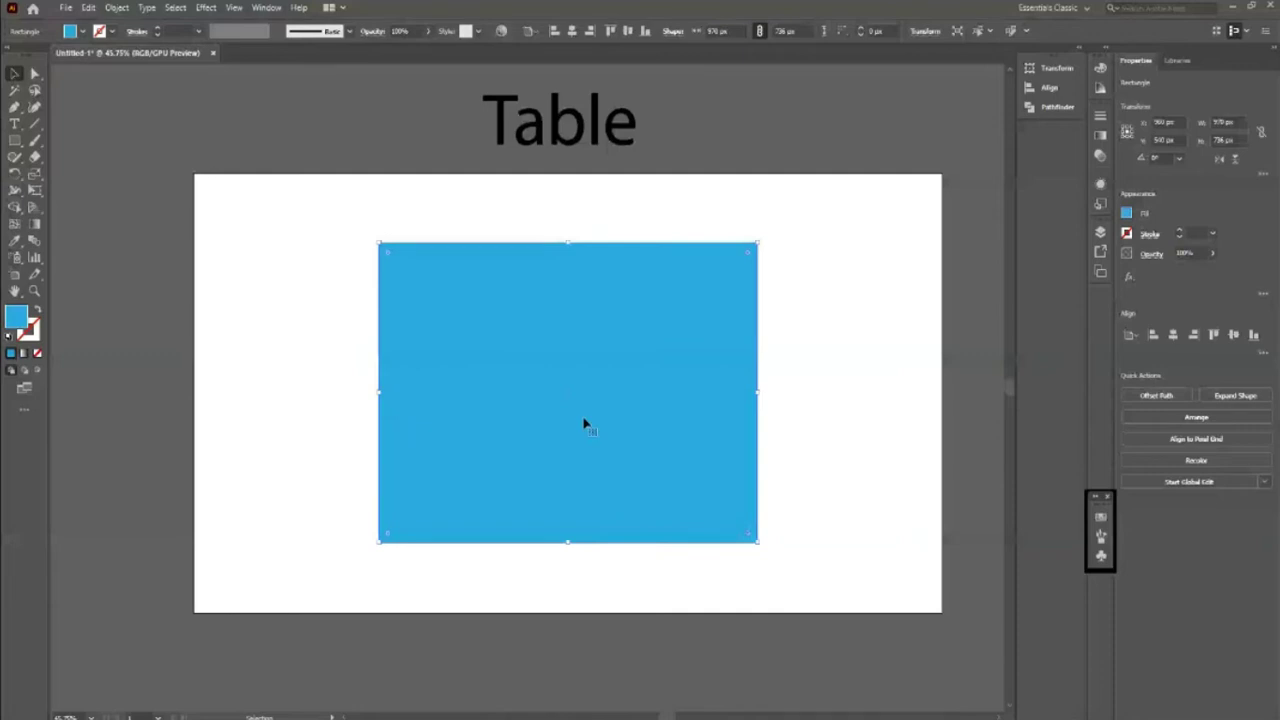
{"action": "key", "text": "Delete"}
Draw a new rectangle spanning the whole artboard, roughly 1920 × 1080 px
{"action": "key", "text": "m"}
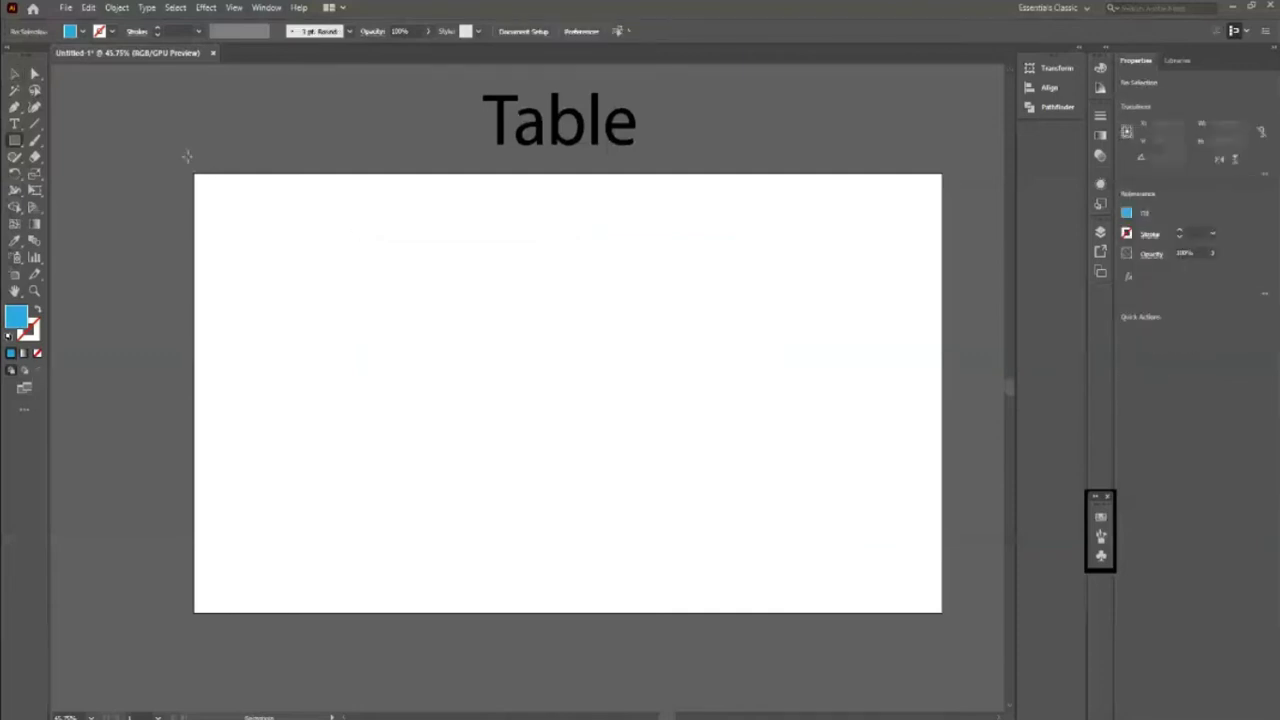
{"action": "left_click", "coordinate": [390, 304]}
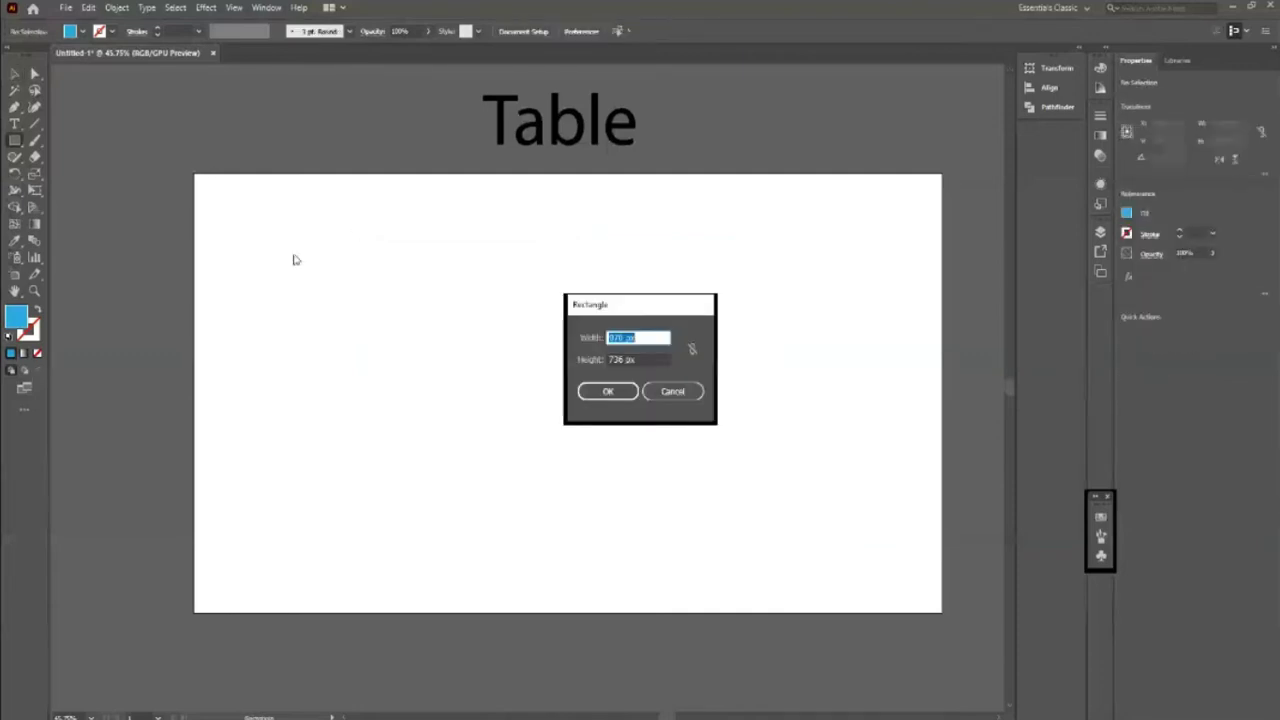
{"action": "left_click", "coordinate": [670, 392]}
{"action": "left_click_drag", "start_coordinate": [194, 172], "coordinate": [938, 603]}
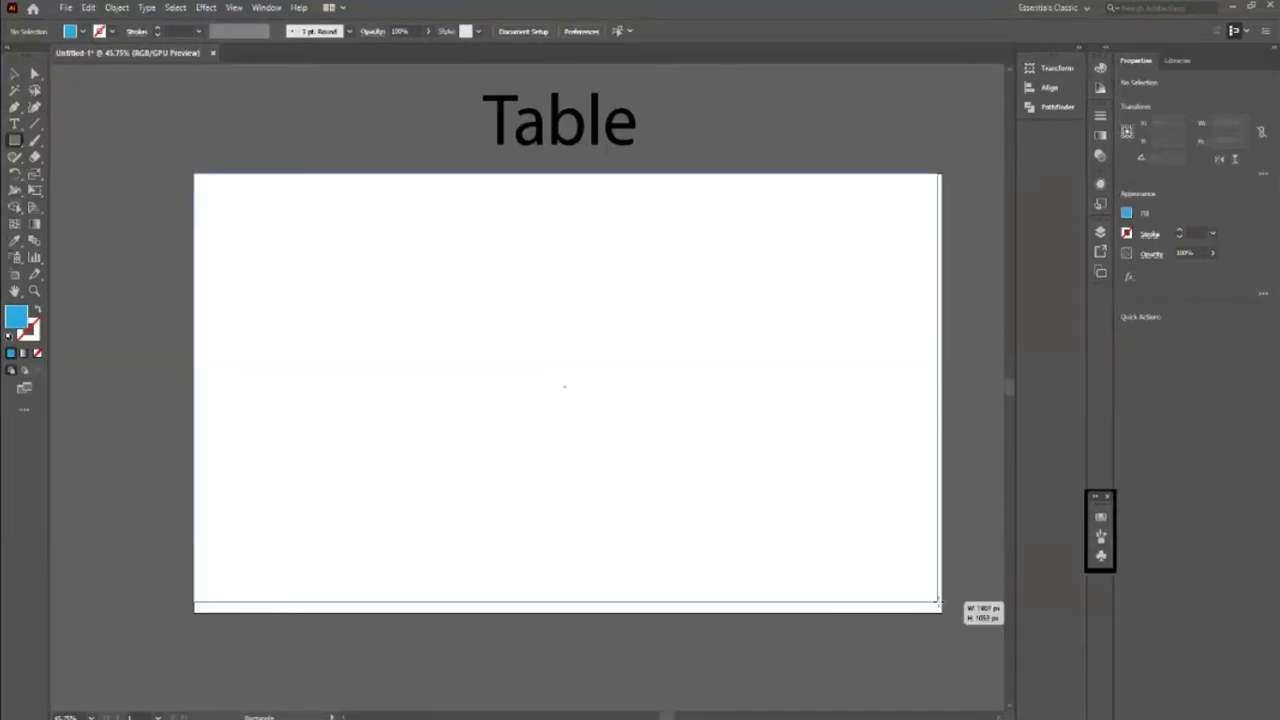
{"action": "left_click_drag", "start_coordinate": [938, 603], "coordinate": [942, 611]}
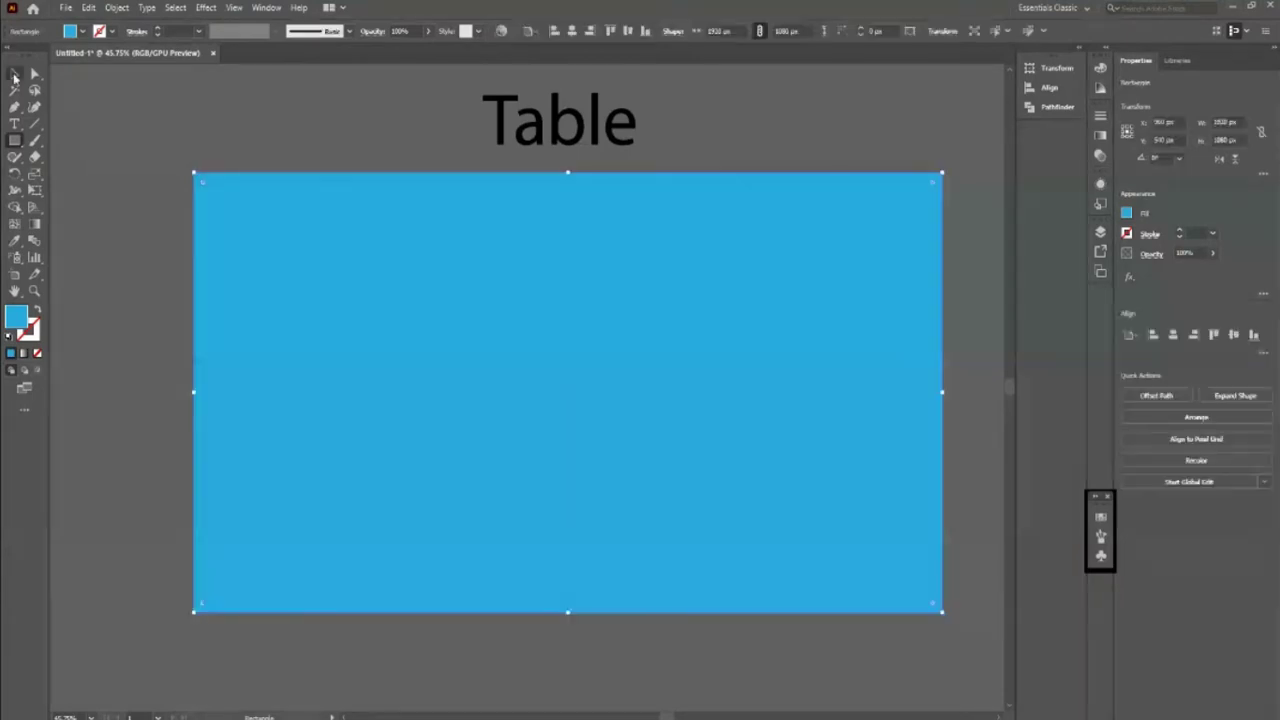
{"action": "left_click", "coordinate": [14, 75]}
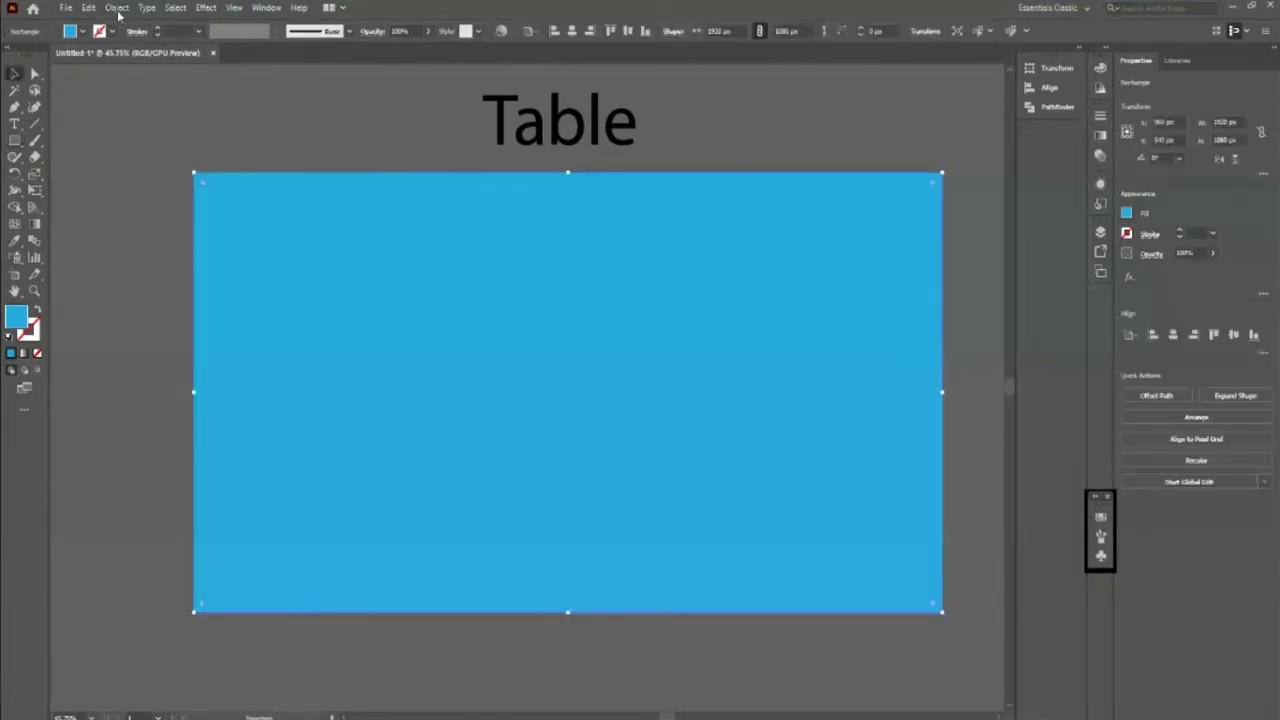
Open Split Into Grid for the rectangle and raise Rows to 3
{"action": "left_click", "coordinate": [117, 8]}
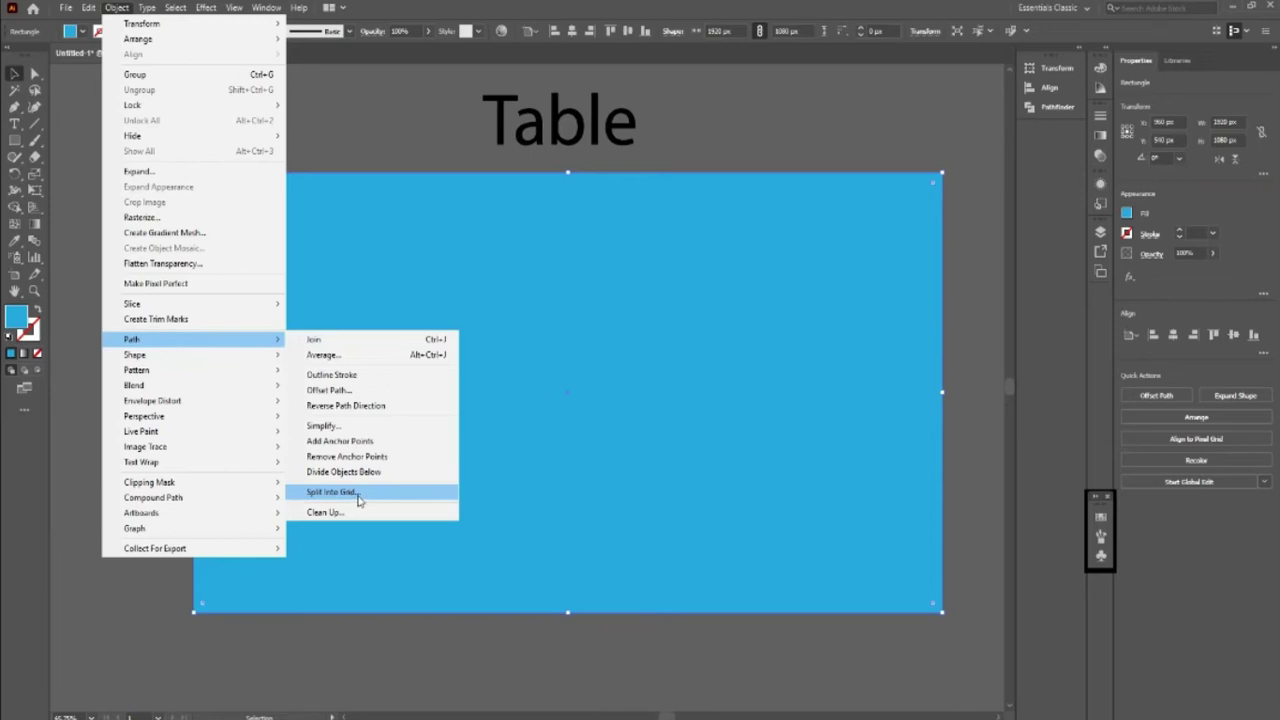
{"action": "left_click", "coordinate": [359, 493]}
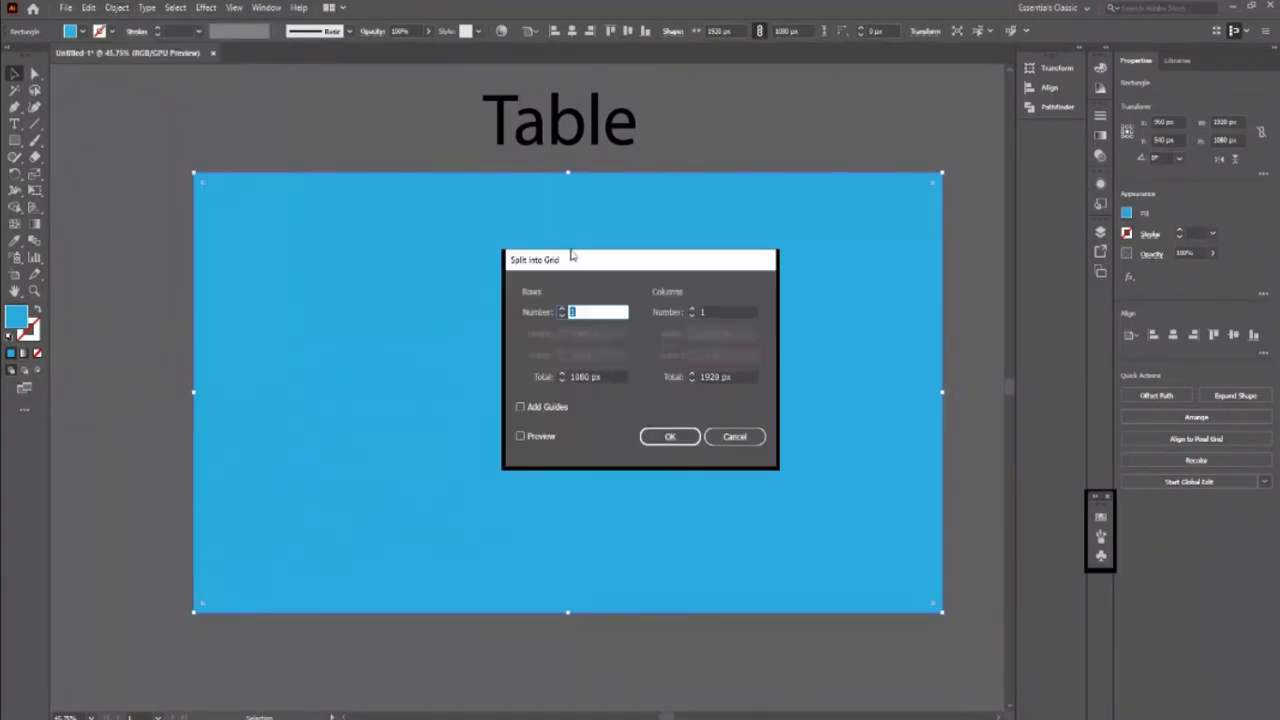
{"action": "left_click_drag", "start_coordinate": [605, 267], "coordinate": [710, 262]}
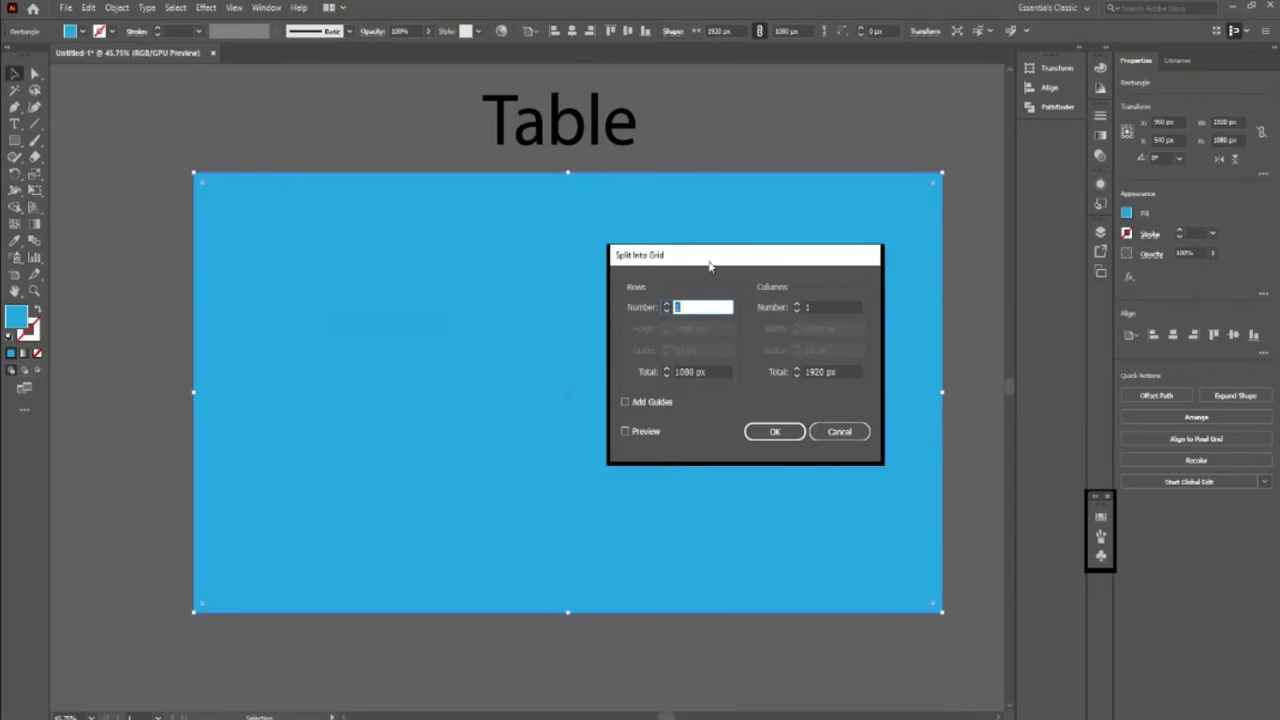
{"action": "left_click_drag", "start_coordinate": [708, 264], "coordinate": [675, 274]}
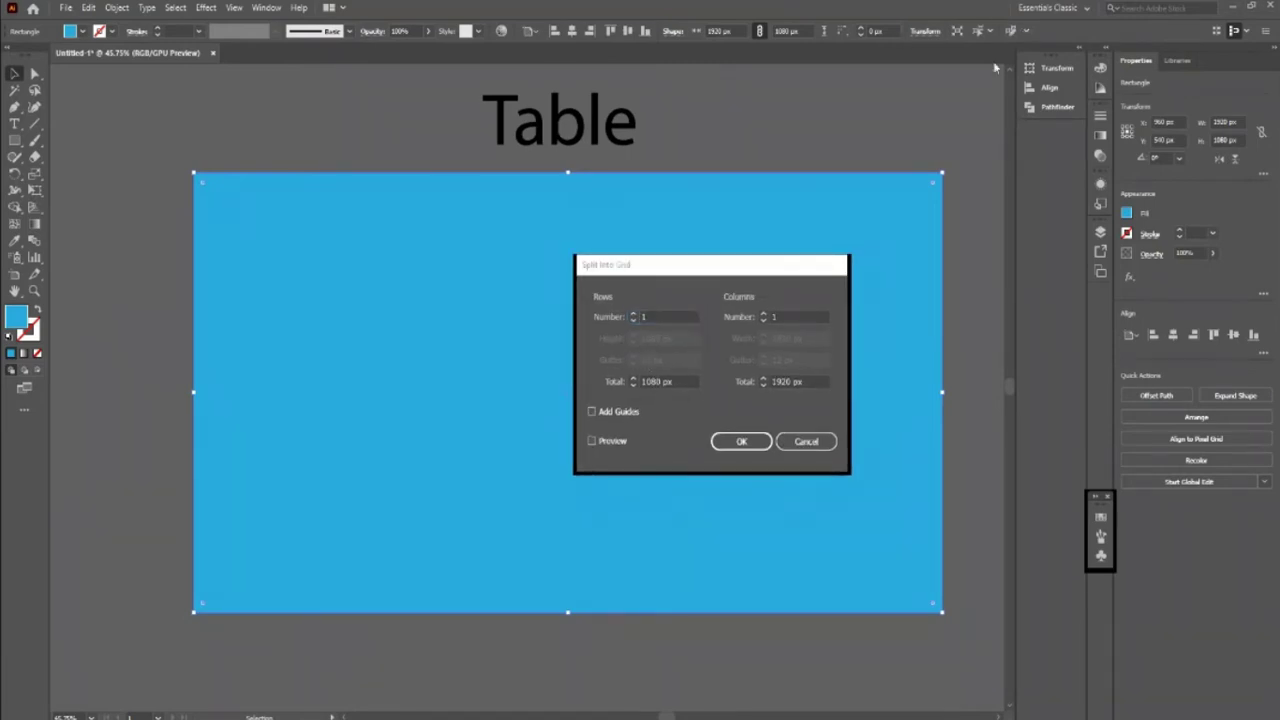
{"action": "left_click", "coordinate": [995, 67]}
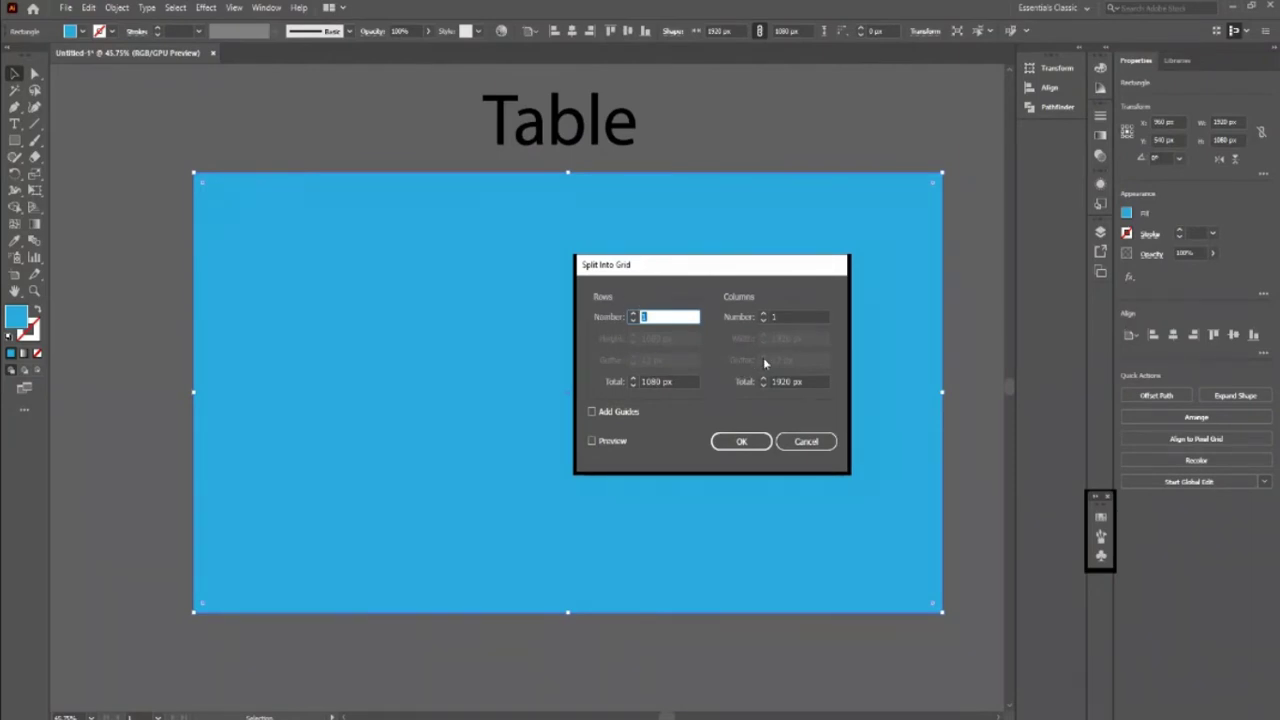
{"action": "left_click", "coordinate": [633, 315]}
{"action": "type", "text": "3"}
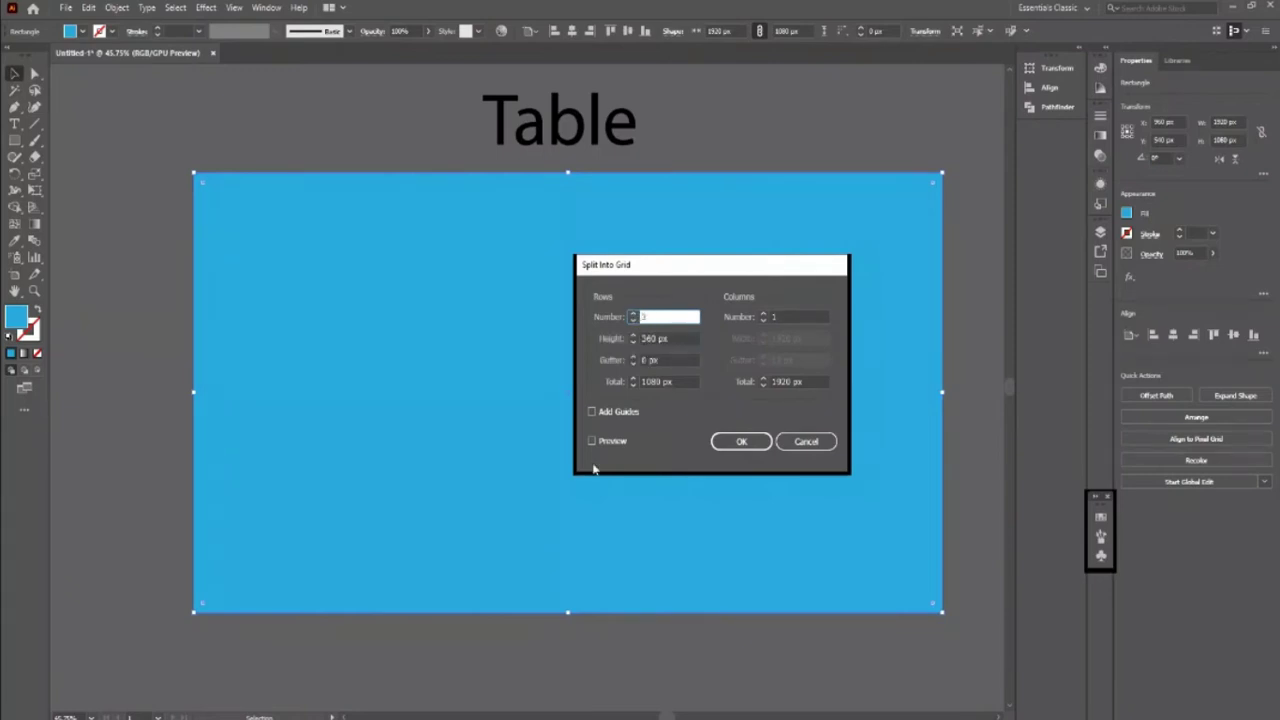
Turn on Preview and set both Rows and Columns to 5
{"action": "left_click", "coordinate": [591, 440]}
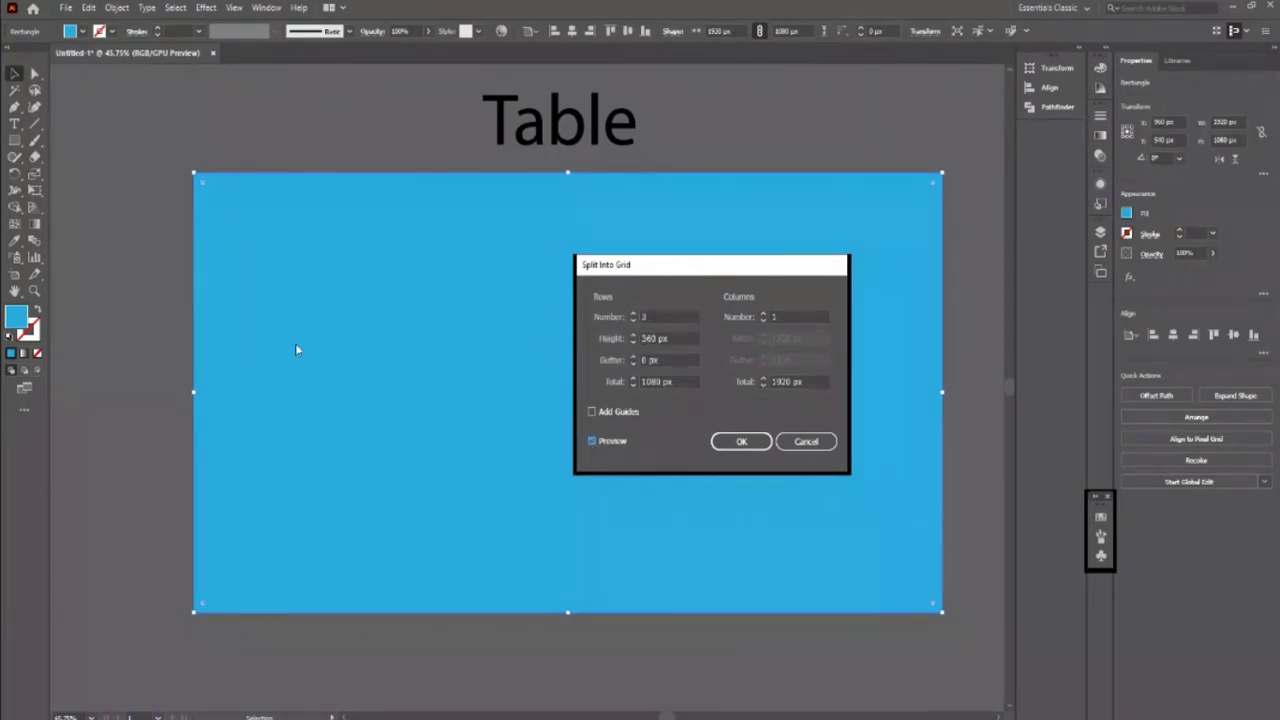
{"action": "left_click", "coordinate": [665, 316]}
{"action": "type", "text": "5"}
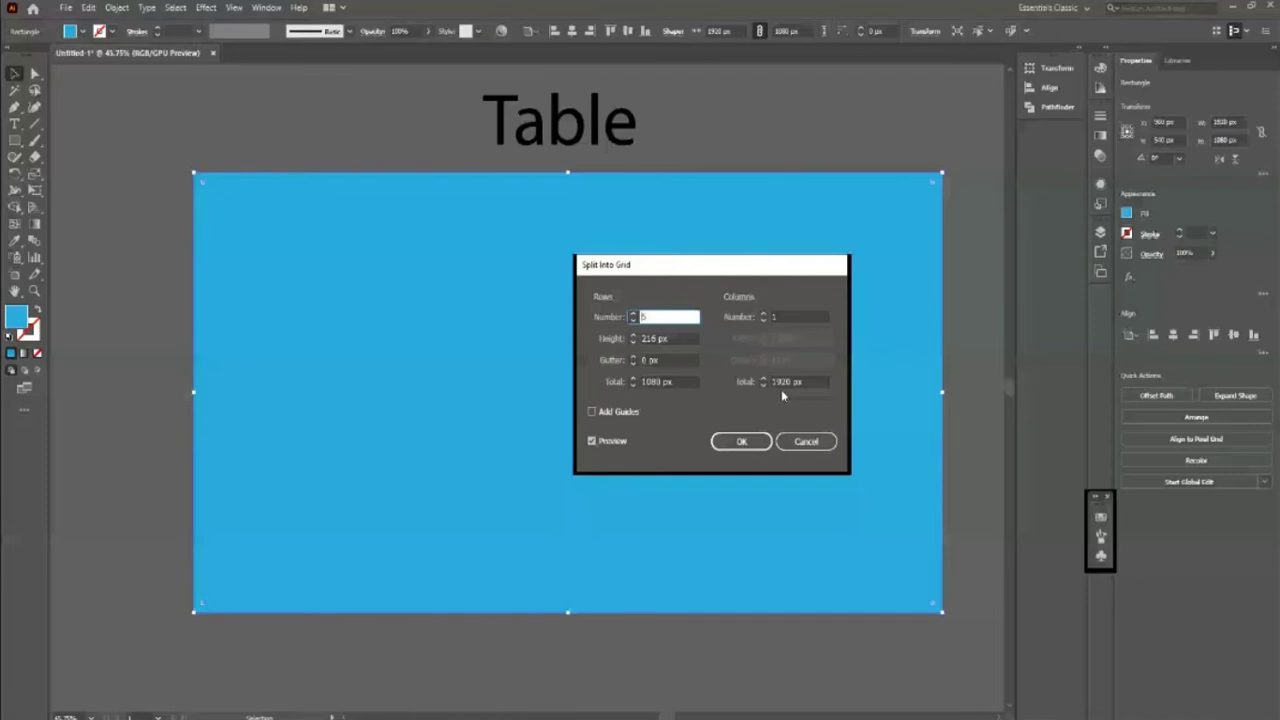
{"action": "left_click", "coordinate": [790, 316]}
{"action": "type", "text": "3"}
{"action": "left_click", "coordinate": [766, 314]}
{"action": "type", "text": "4"}
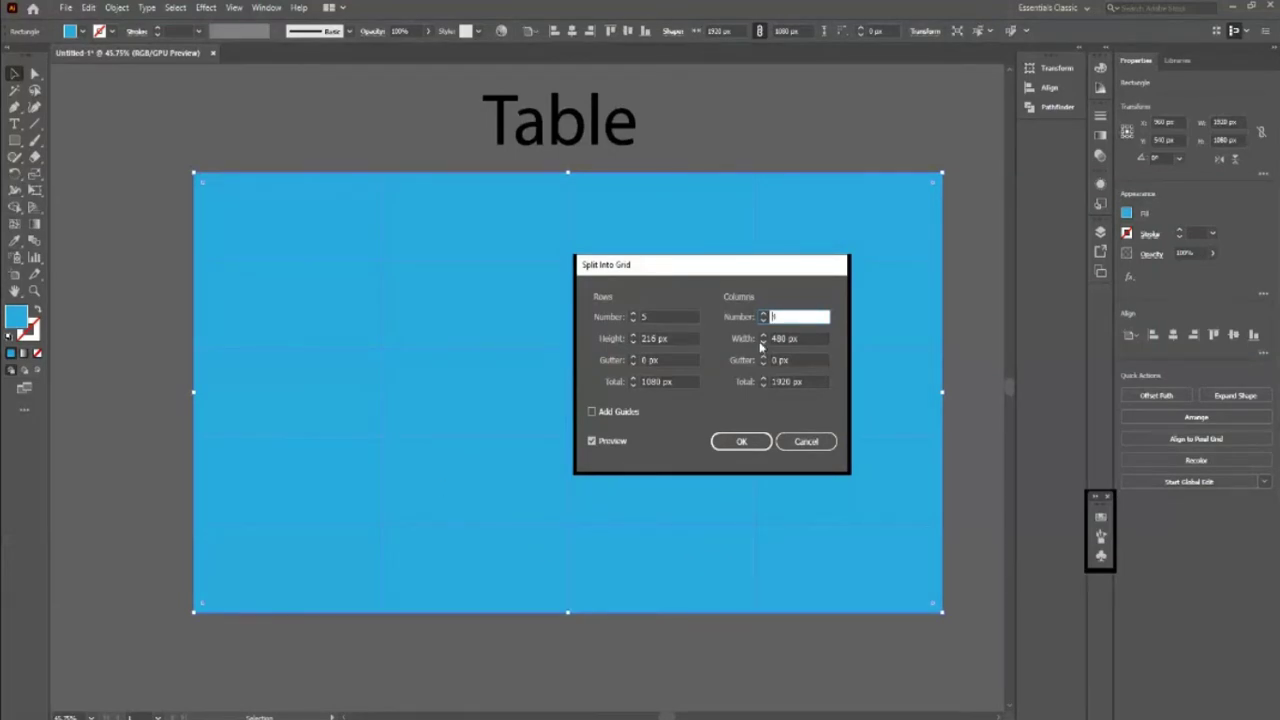
{"action": "type", "text": "5"}
{"action": "key", "text": "Down"}
{"action": "left_click", "coordinate": [764, 314]}
Set the row gutter to 0 px and apply the 5 × 5 split
{"action": "left_click", "coordinate": [634, 357]}
{"action": "left_click", "coordinate": [634, 357]}
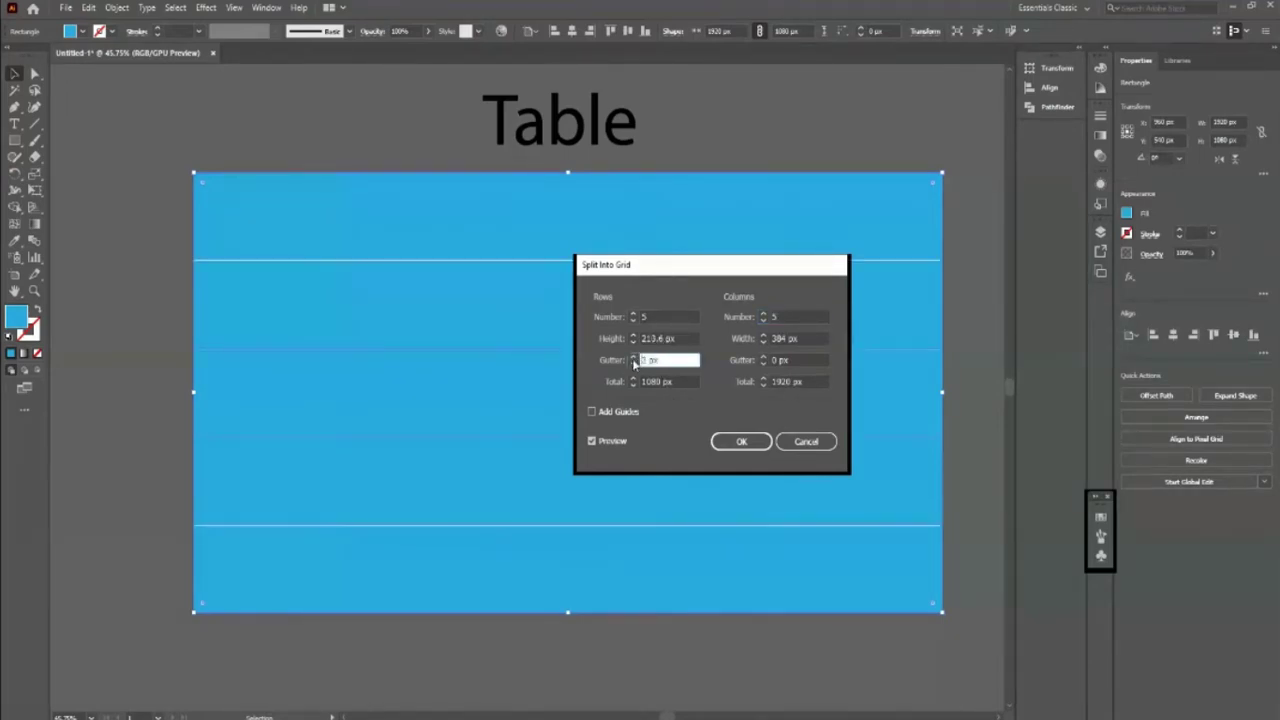
{"action": "left_click", "coordinate": [632, 364]}
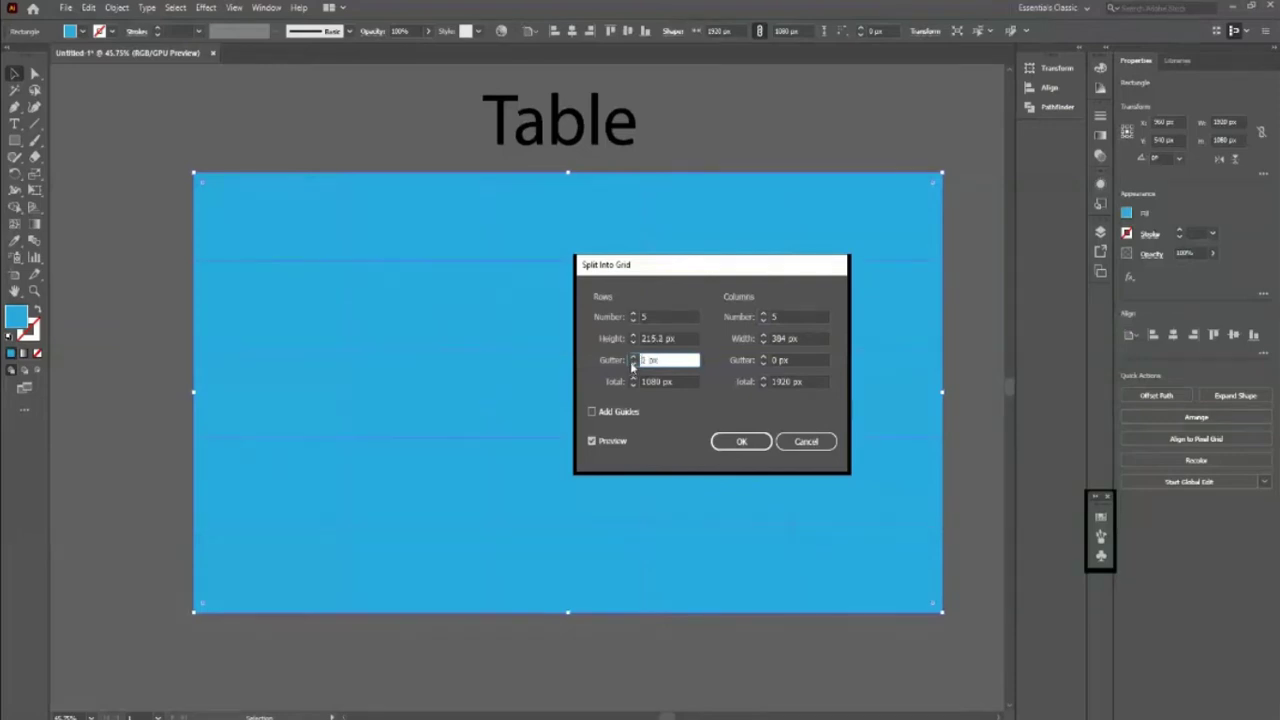
{"action": "left_click", "coordinate": [632, 357]}
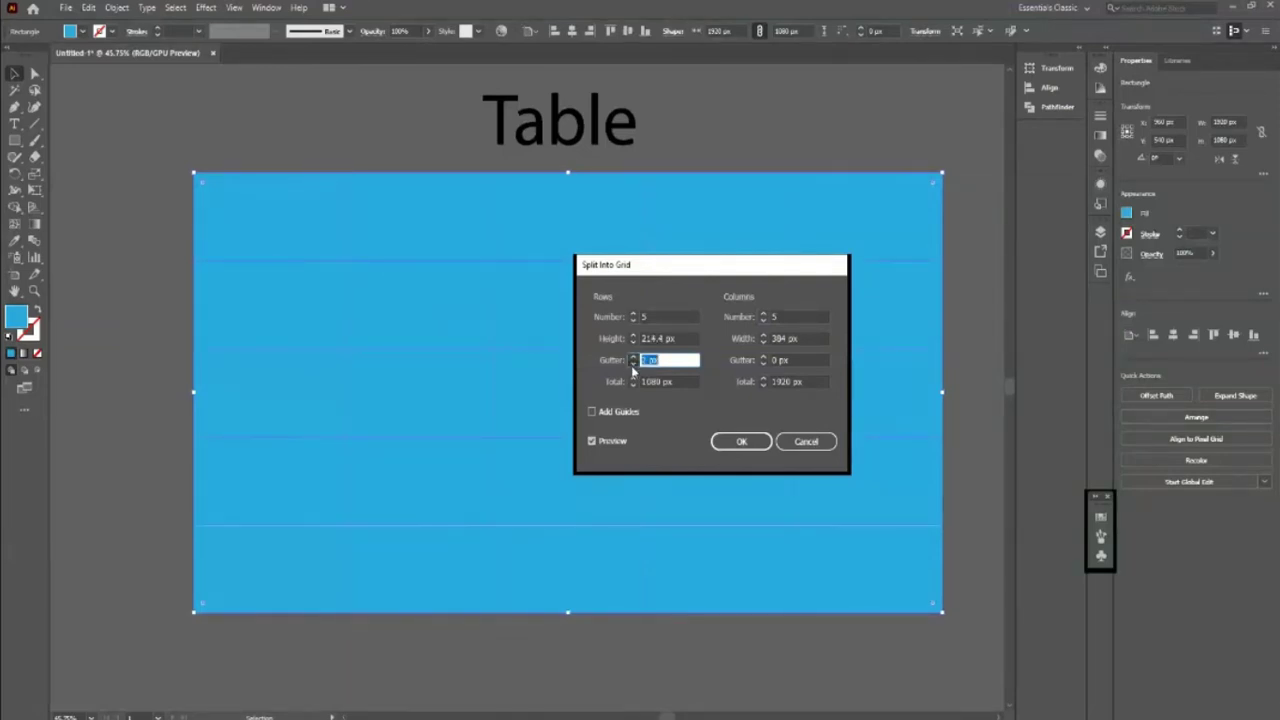
{"action": "left_click", "coordinate": [632, 366]}
{"action": "left_click", "coordinate": [632, 366]}
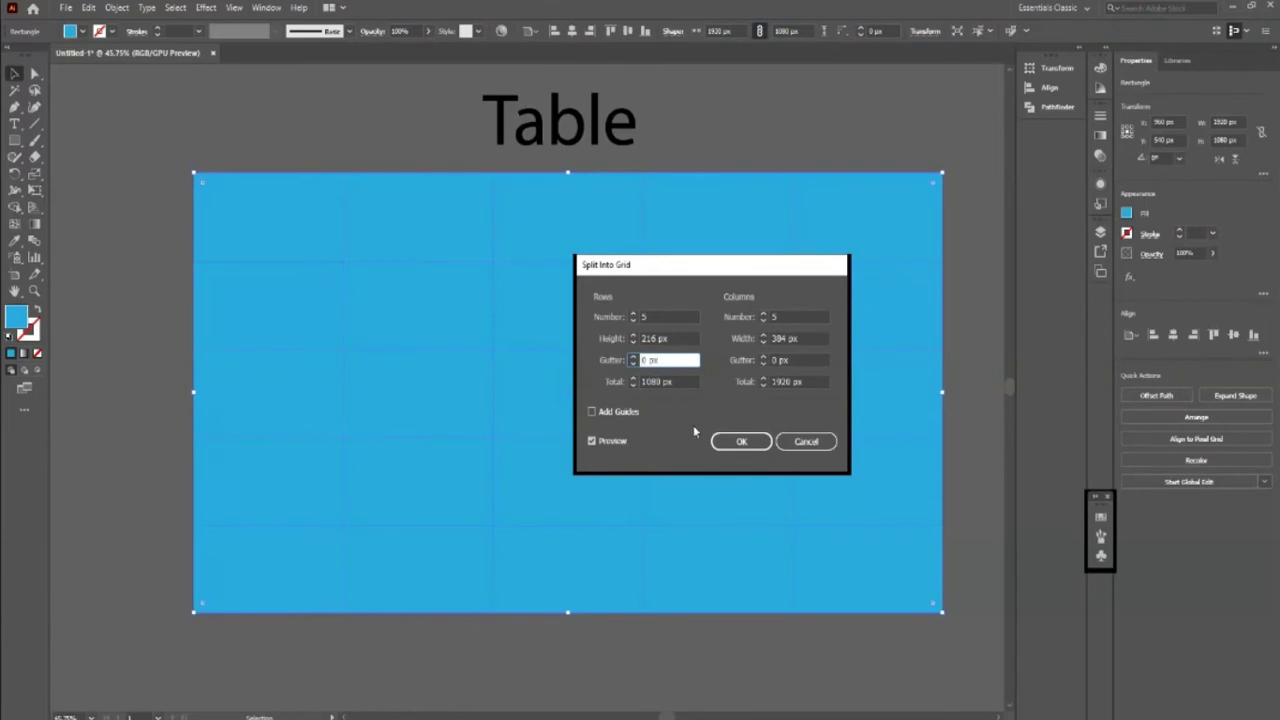
{"action": "left_click", "coordinate": [745, 446]}
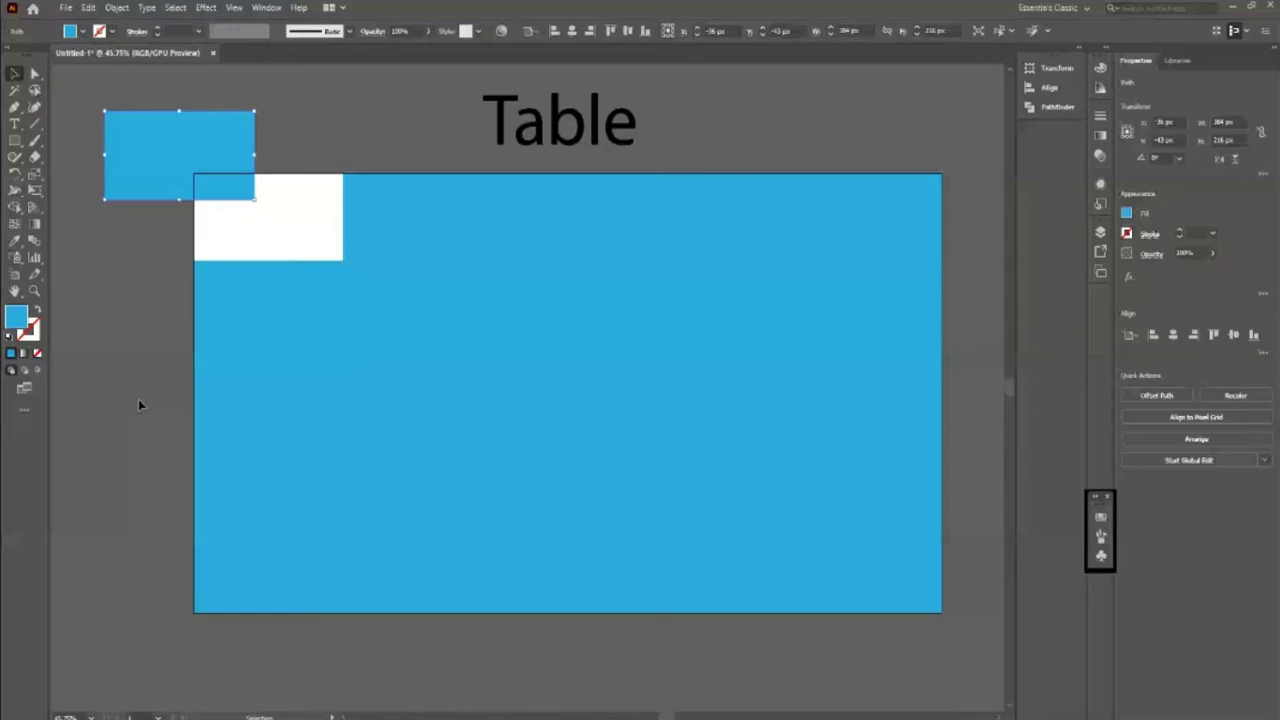
Undo the moved cell and give all 25 grid cells a 2 pt black stroke
{"action": "key", "text": "ctrl+z"}
{"action": "scroll", "coordinate": [700, 540], "scroll_direction": "right", "scroll_amount": 2}
{"action": "scroll", "coordinate": [901, 634], "scroll_direction": "right", "scroll_amount": 1}
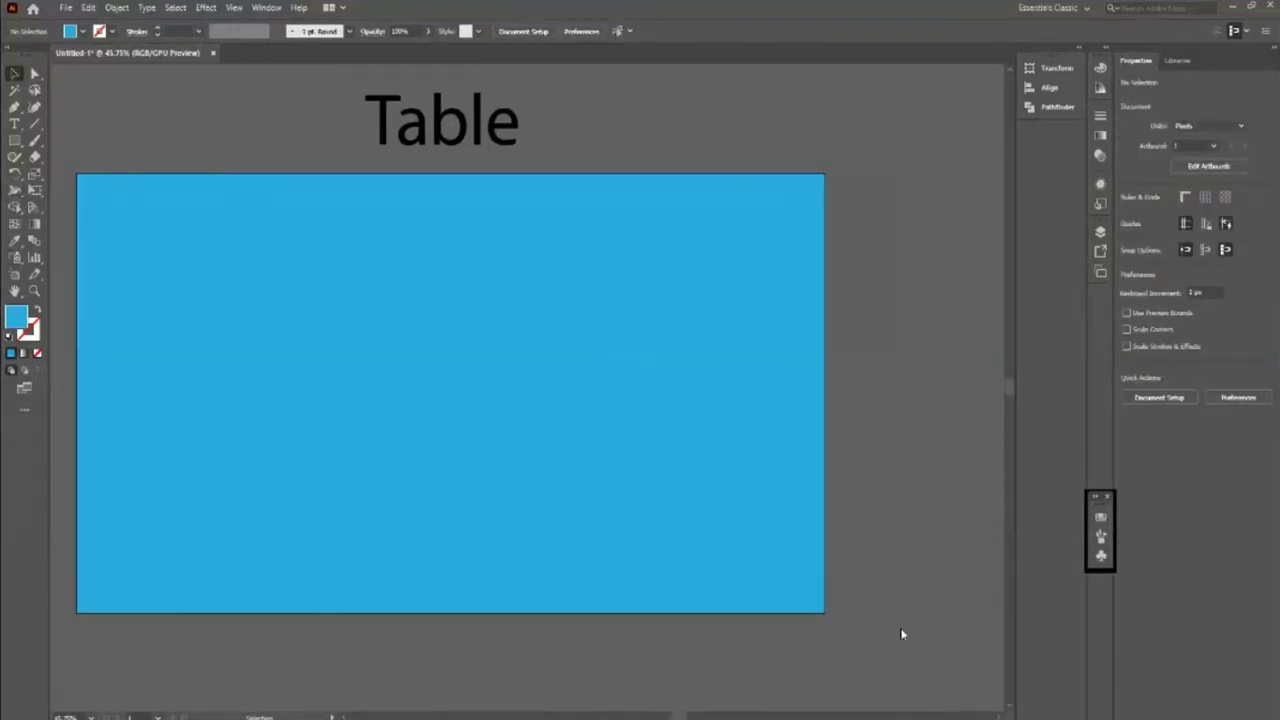
{"action": "left_click", "coordinate": [383, 480]}
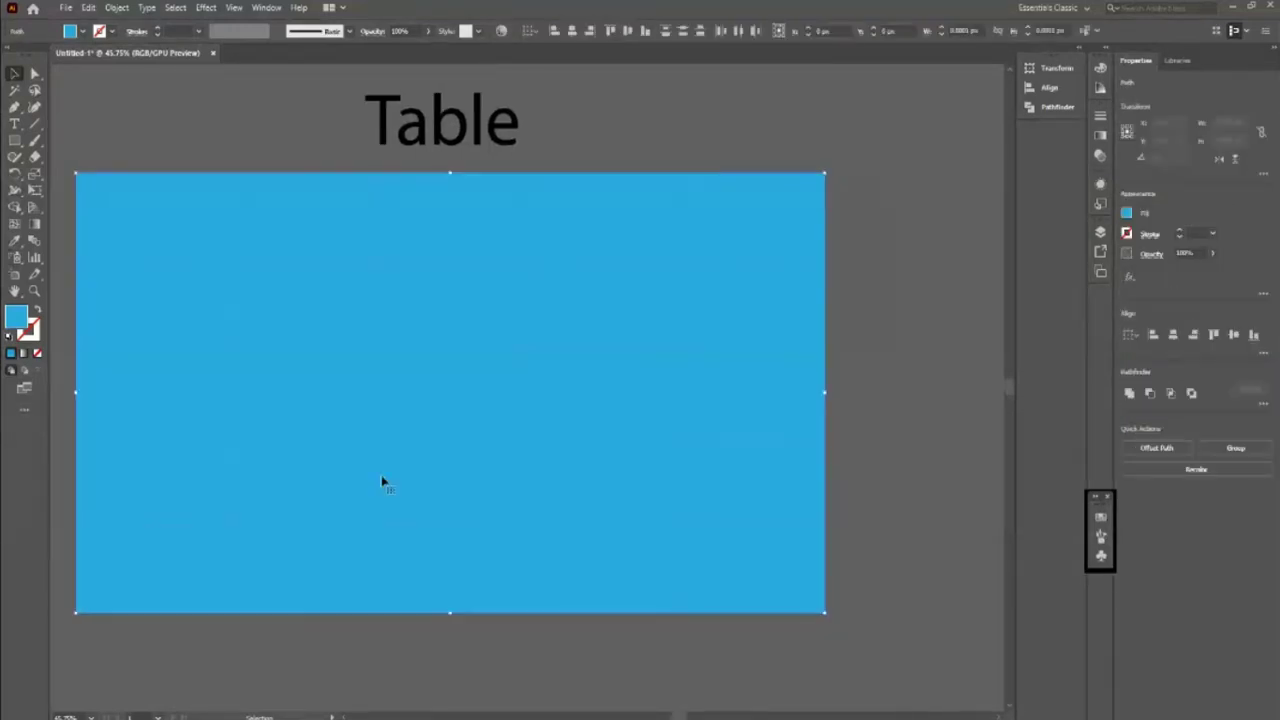
{"action": "left_click", "coordinate": [157, 32]}
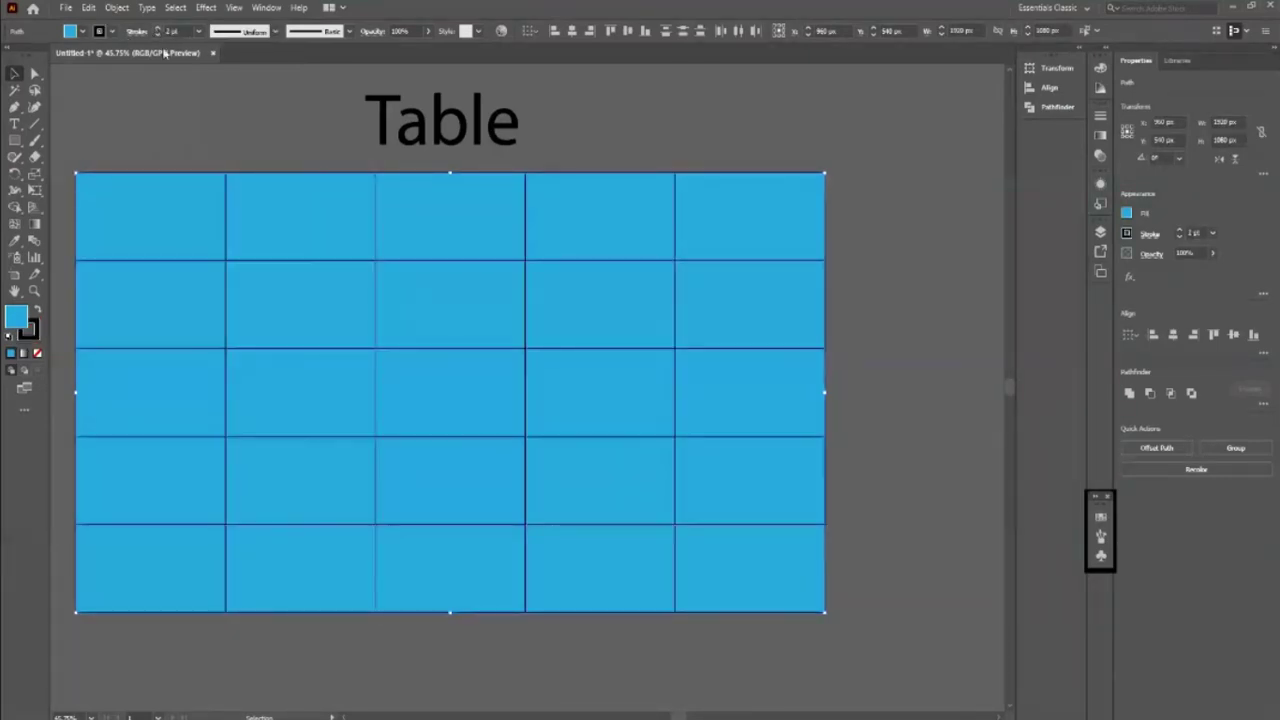
{"action": "key", "text": "ctrl+shift+a"}
Fill the first header cell dark blue and the second dark purple
{"action": "scroll", "coordinate": [908, 380], "scroll_direction": "down", "scroll_amount": 1}
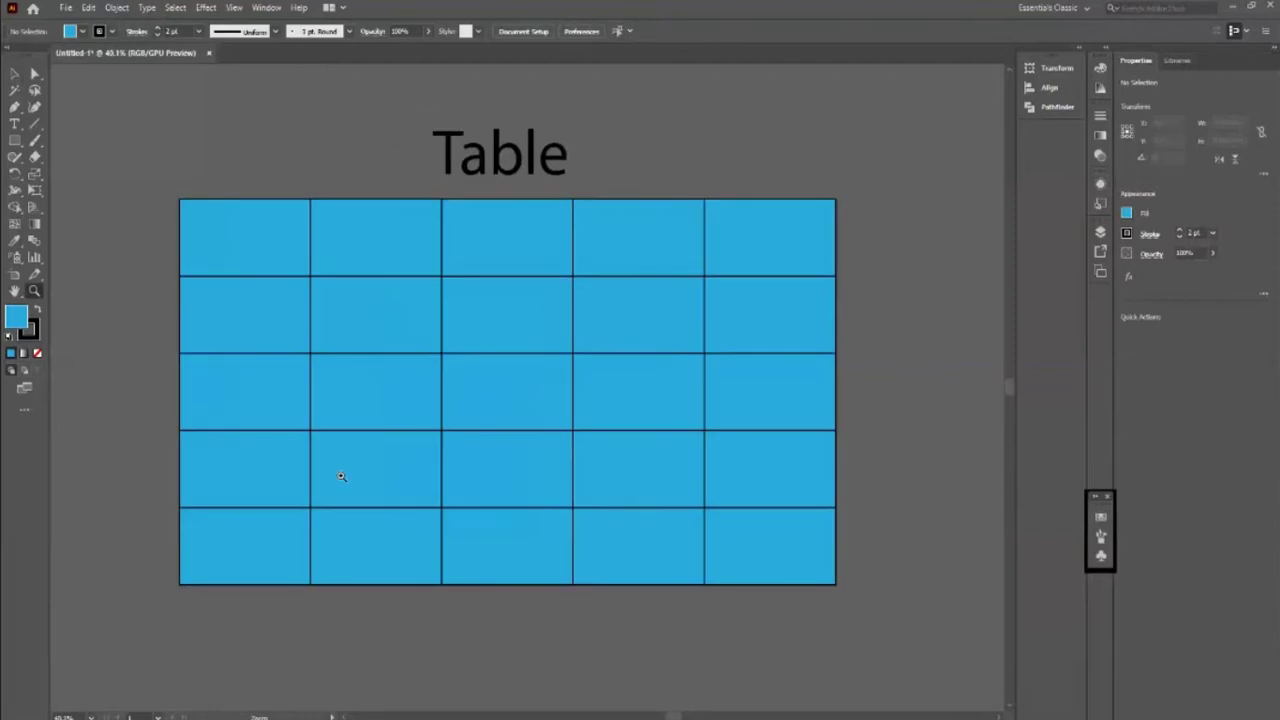
{"action": "left_click", "coordinate": [24, 387]}
{"action": "left_click", "coordinate": [80, 408]}
{"action": "scroll", "coordinate": [210, 315], "scroll_direction": "up", "scroll_amount": 1}
{"action": "left_click", "coordinate": [14, 73]}
{"action": "left_click", "coordinate": [266, 257]}
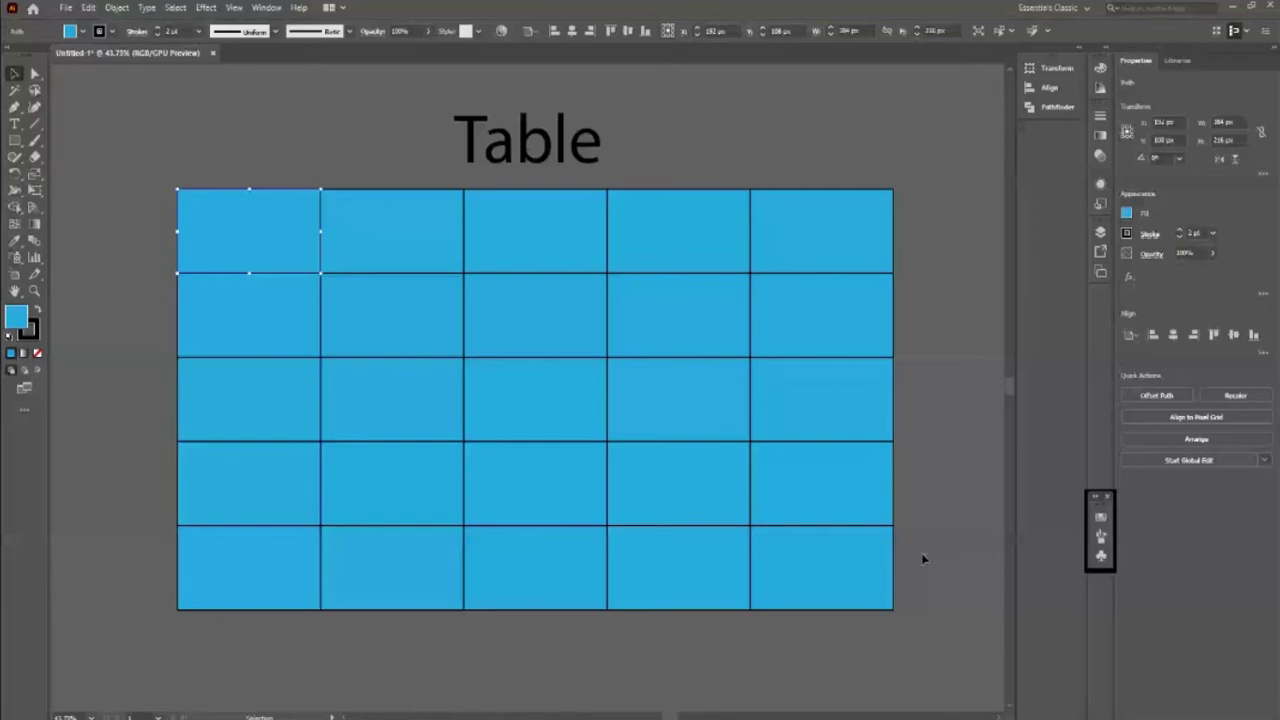
{"action": "left_click", "coordinate": [82, 31]}
{"action": "left_click", "coordinate": [60, 90]}
{"action": "left_click", "coordinate": [429, 246]}
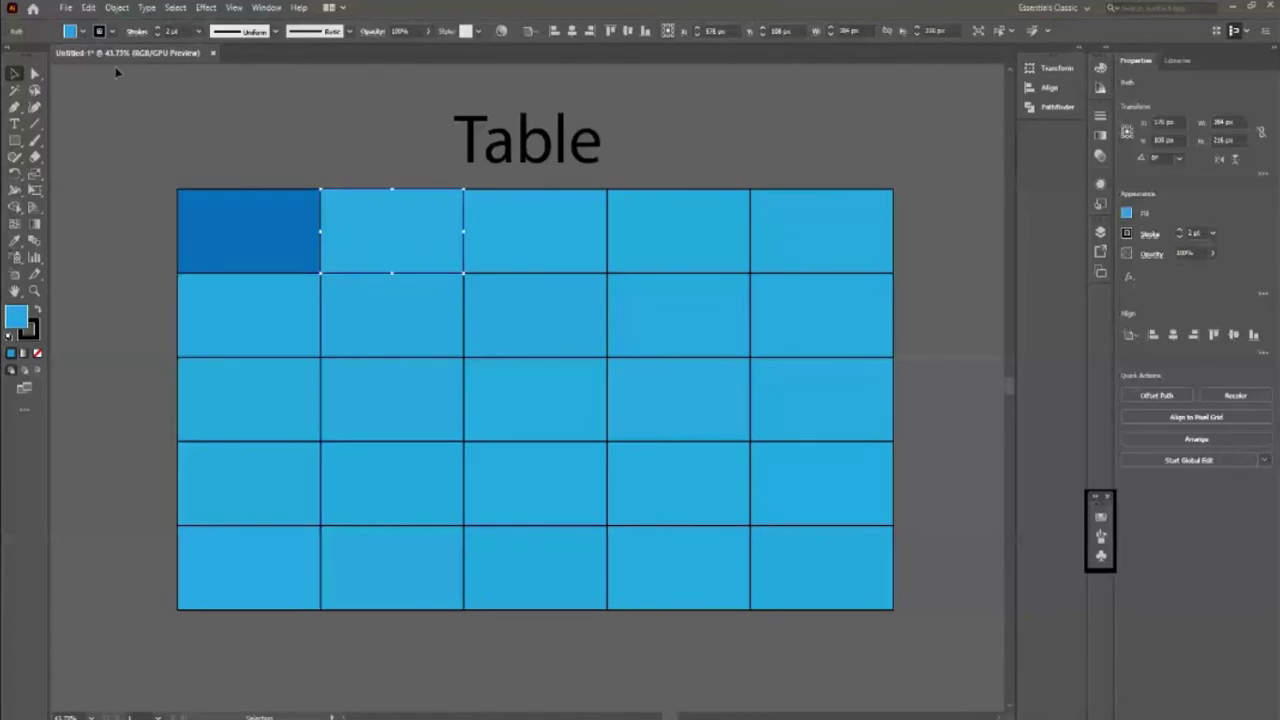
{"action": "left_click", "coordinate": [83, 31]}
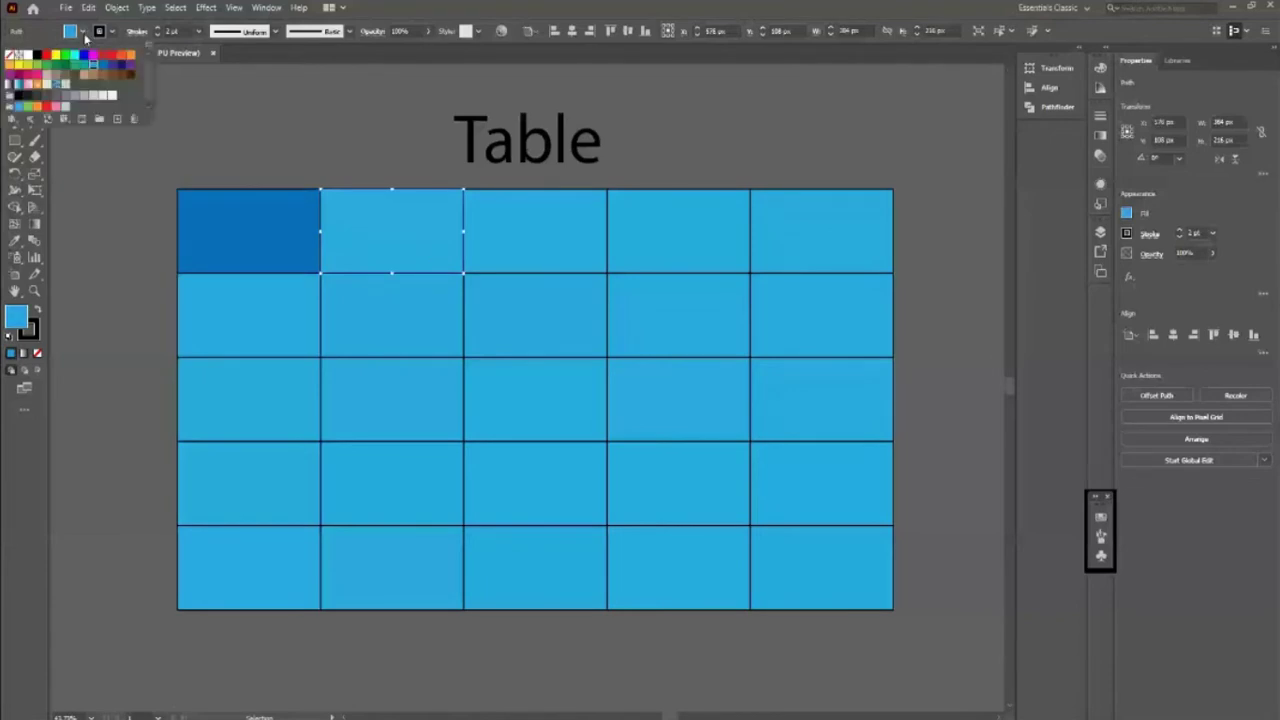
{"action": "left_click", "coordinate": [77, 55]}
Fill the third header cell dark blue and eyedrop the purple onto the fourth
{"action": "left_click", "coordinate": [535, 230]}
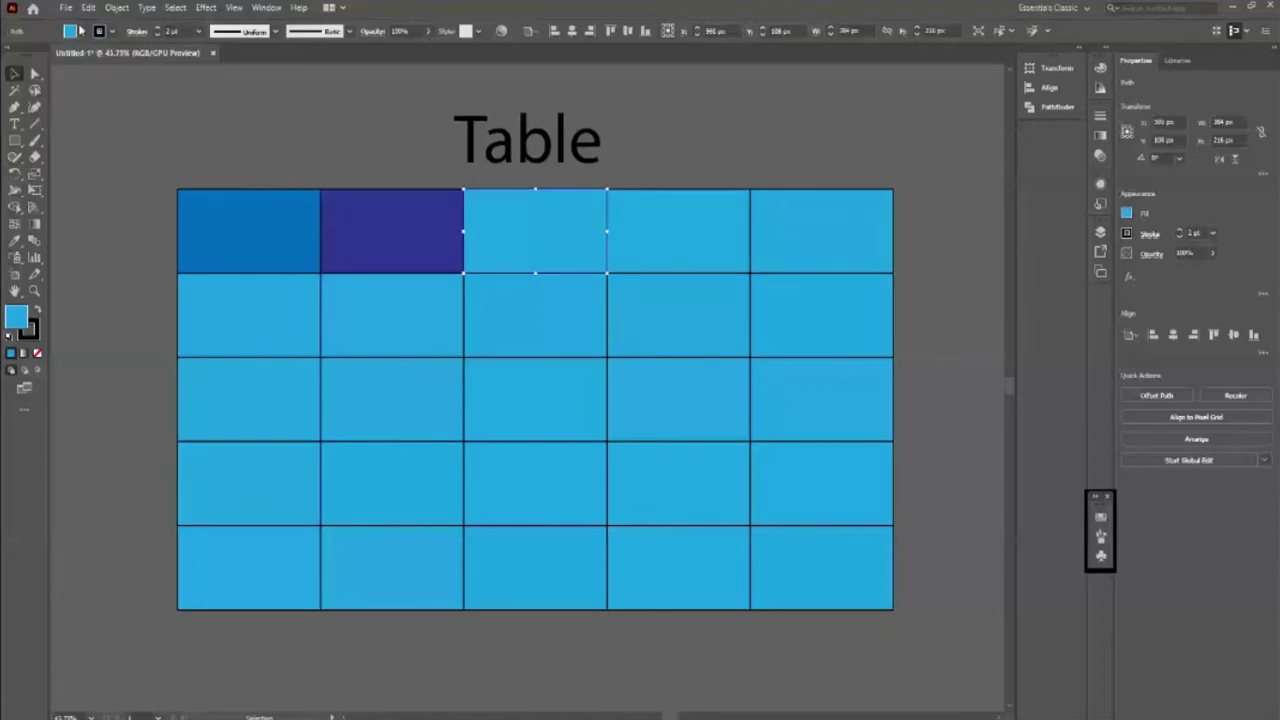
{"action": "left_click", "coordinate": [82, 31]}
{"action": "left_click", "coordinate": [103, 64]}
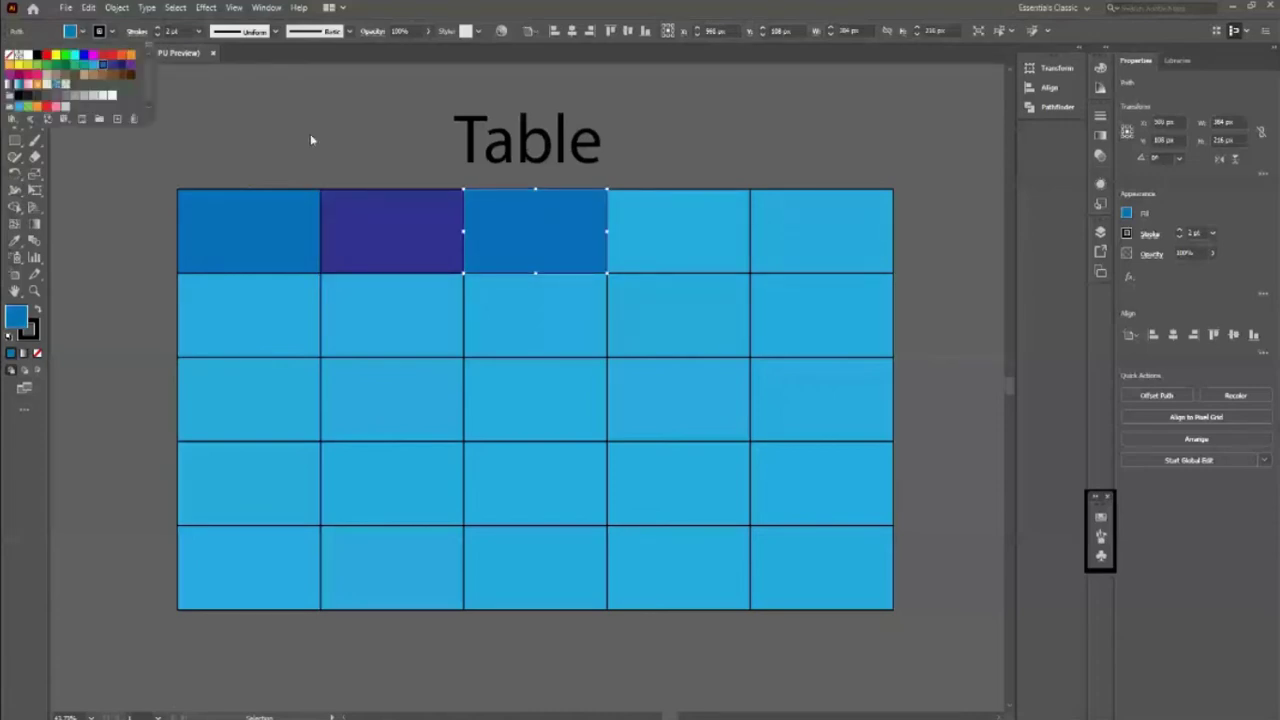
{"action": "left_click", "coordinate": [678, 230]}
{"action": "key", "text": "i"}
{"action": "left_click", "coordinate": [441, 211]}
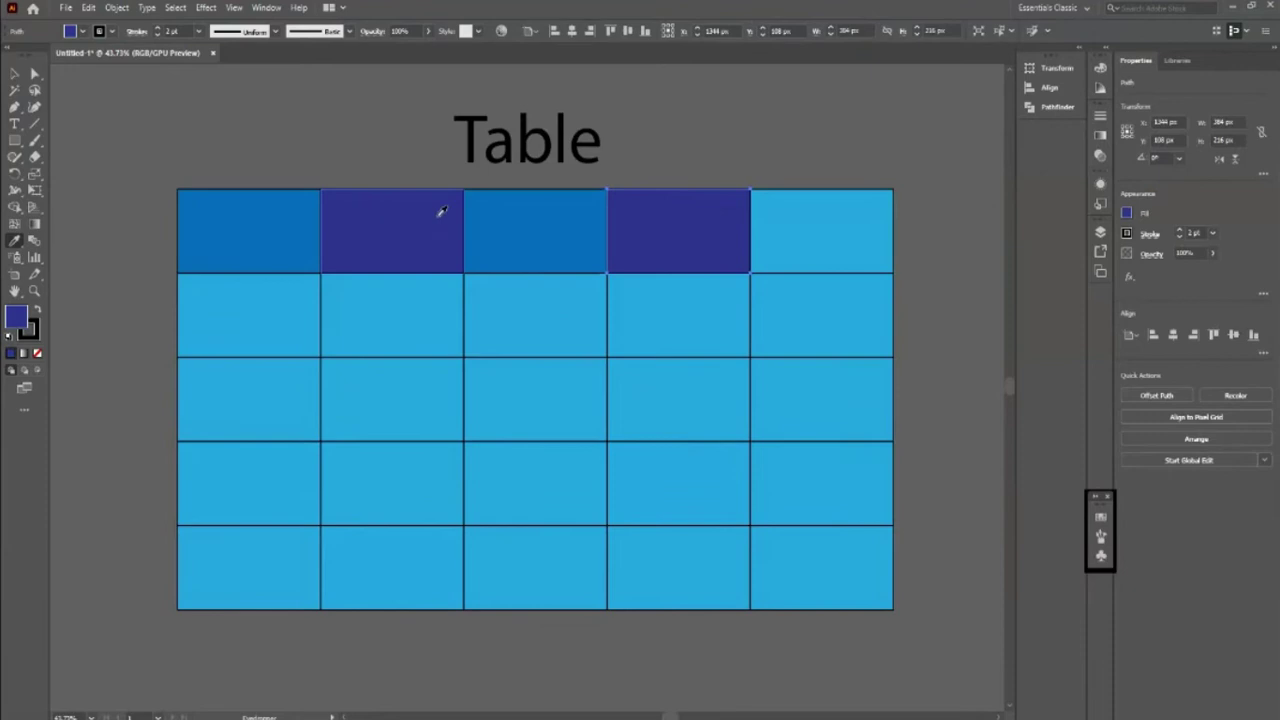
{"action": "key", "text": "v"}
{"action": "left_click", "coordinate": [334, 143]}
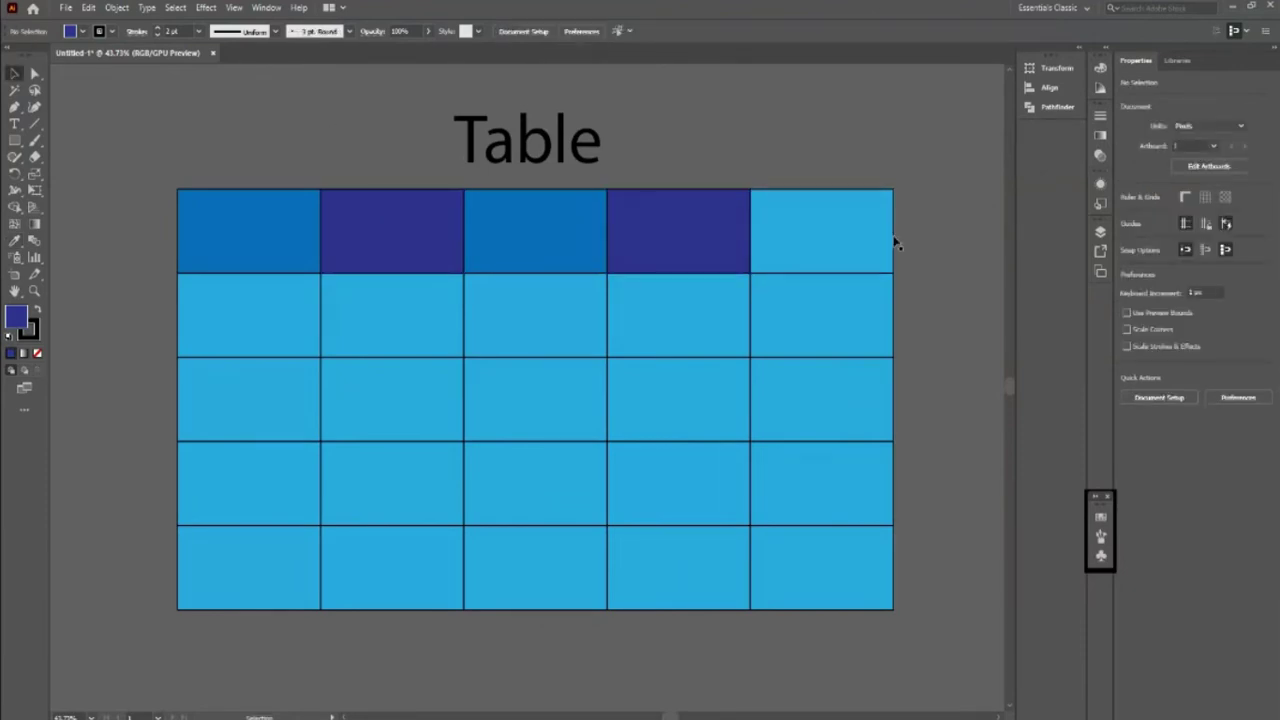
Fill the fifth header cell dark blue and deselect it
{"action": "left_click", "coordinate": [889, 240]}
{"action": "left_click", "coordinate": [70, 31]}
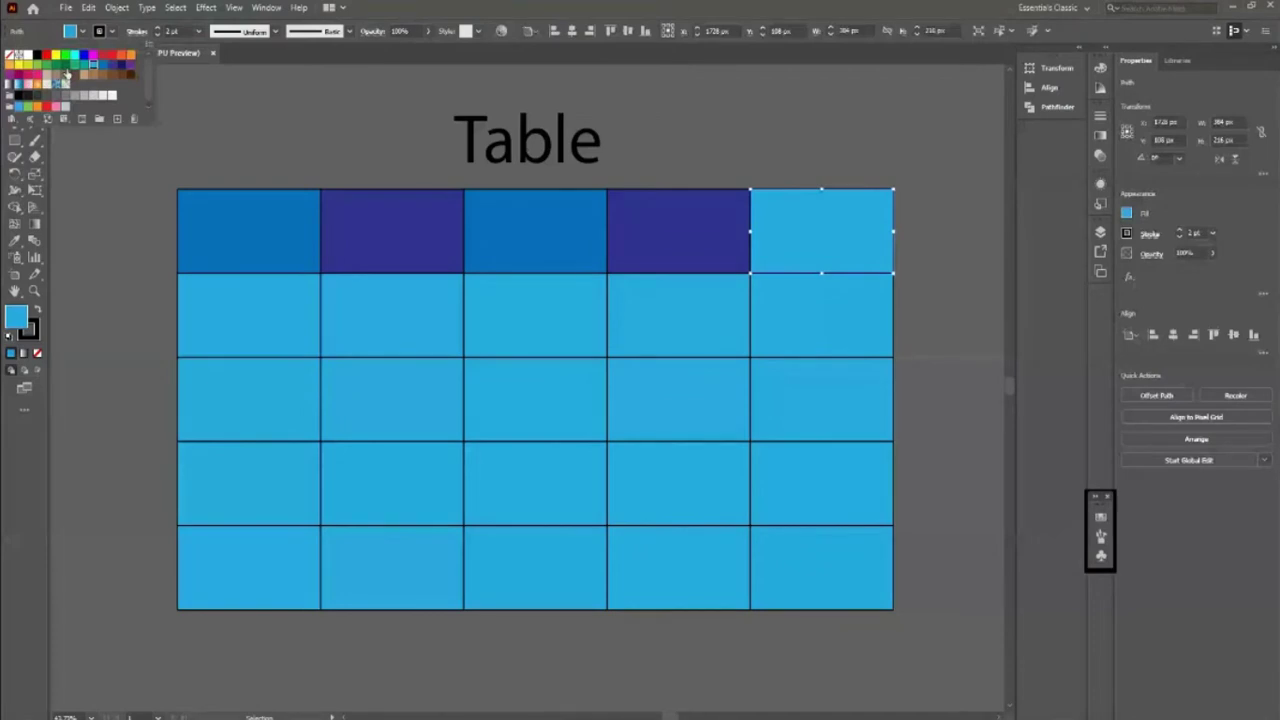
{"action": "left_click", "coordinate": [113, 65]}
{"action": "left_click", "coordinate": [103, 63]}
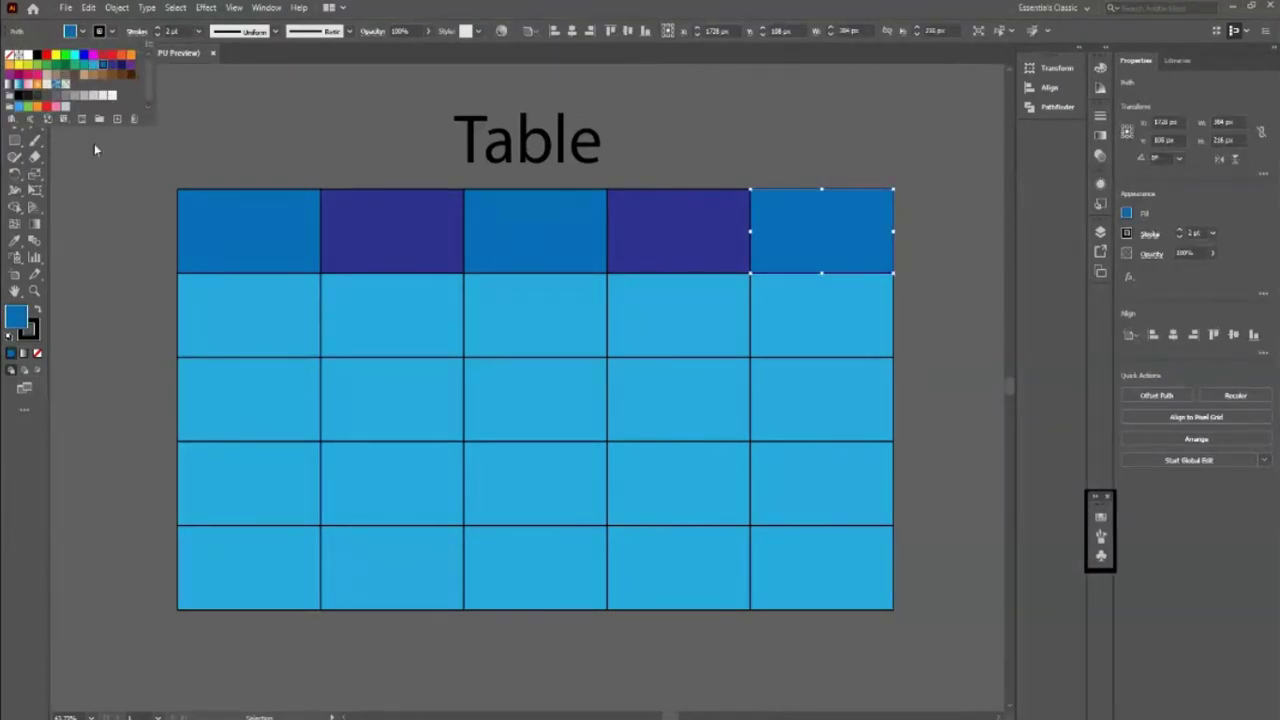
{"action": "key", "text": "Escape"}
{"action": "left_click", "coordinate": [111, 306]}
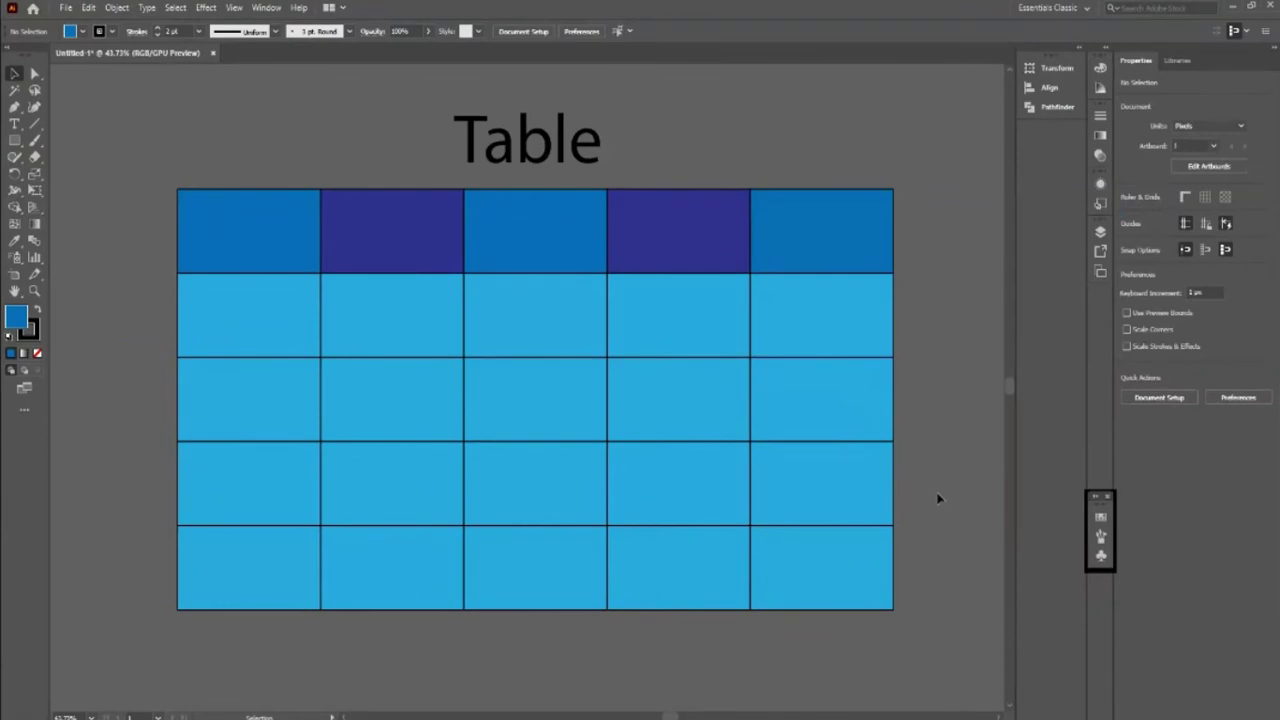
{"action": "scroll", "coordinate": [716, 439], "scroll_direction": "up", "scroll_amount": 1}
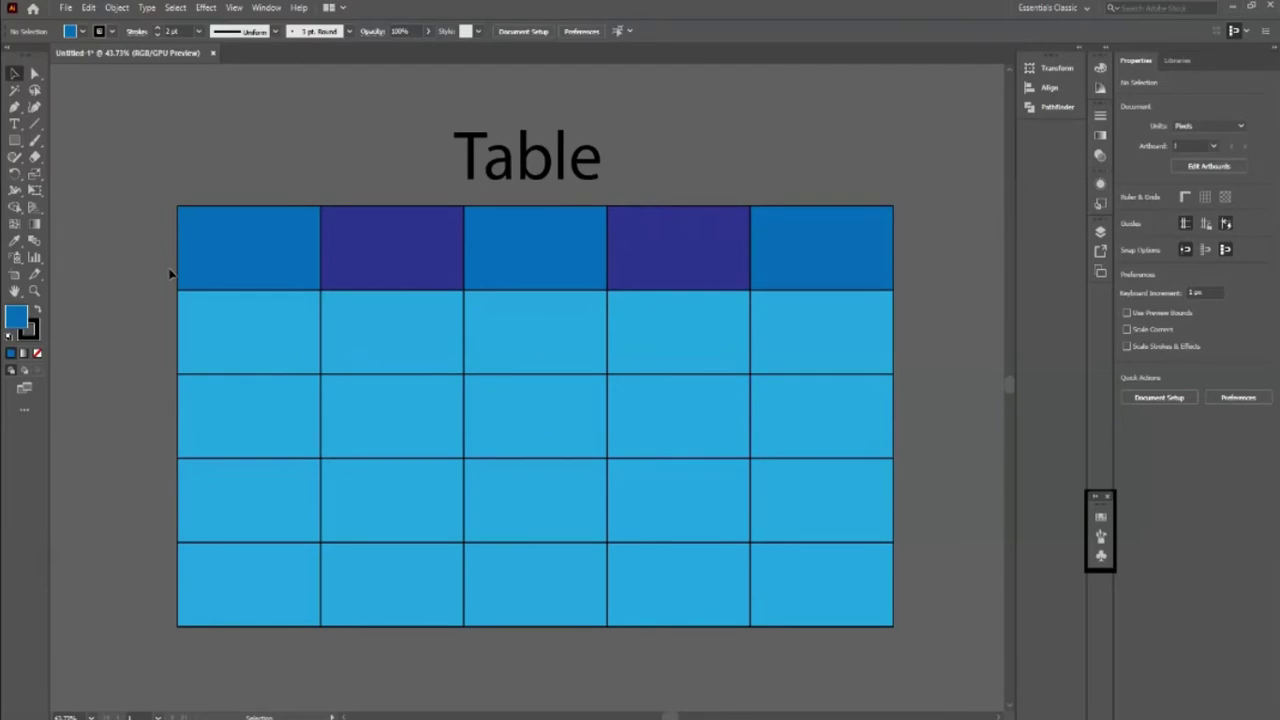
Try filling the first column with the header's dark blue, then undo it
{"action": "left_click_drag", "start_coordinate": [170, 272], "coordinate": [250, 640]}
{"action": "key", "text": "i"}
{"action": "left_click", "coordinate": [248, 248]}
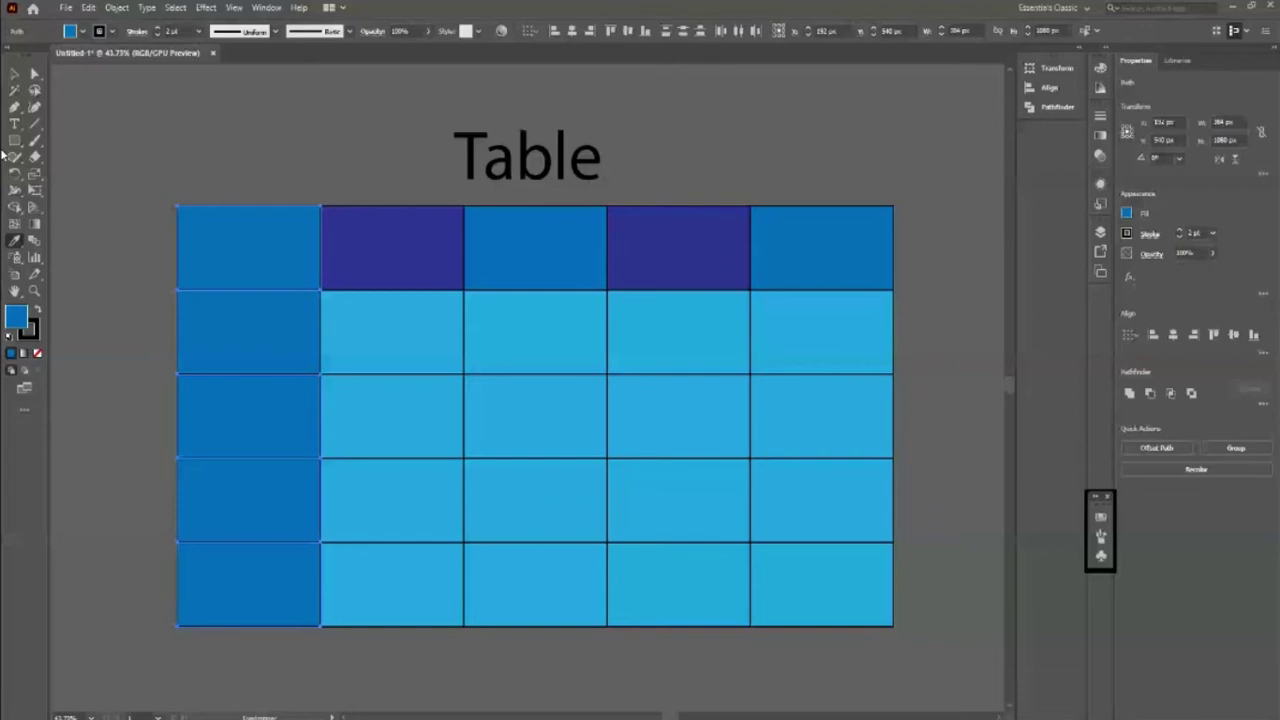
{"action": "key", "text": "v"}
{"action": "key", "text": "ctrl+shift+a"}
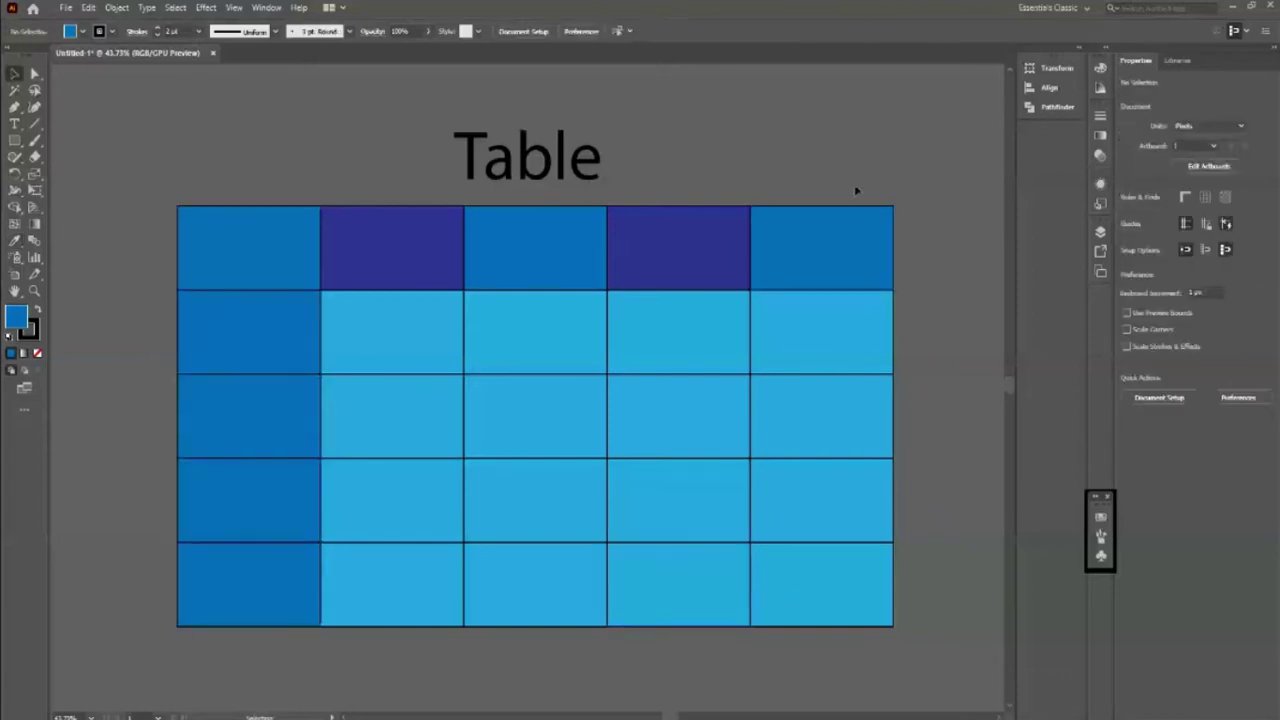
{"action": "key", "text": "ctrl+z"}
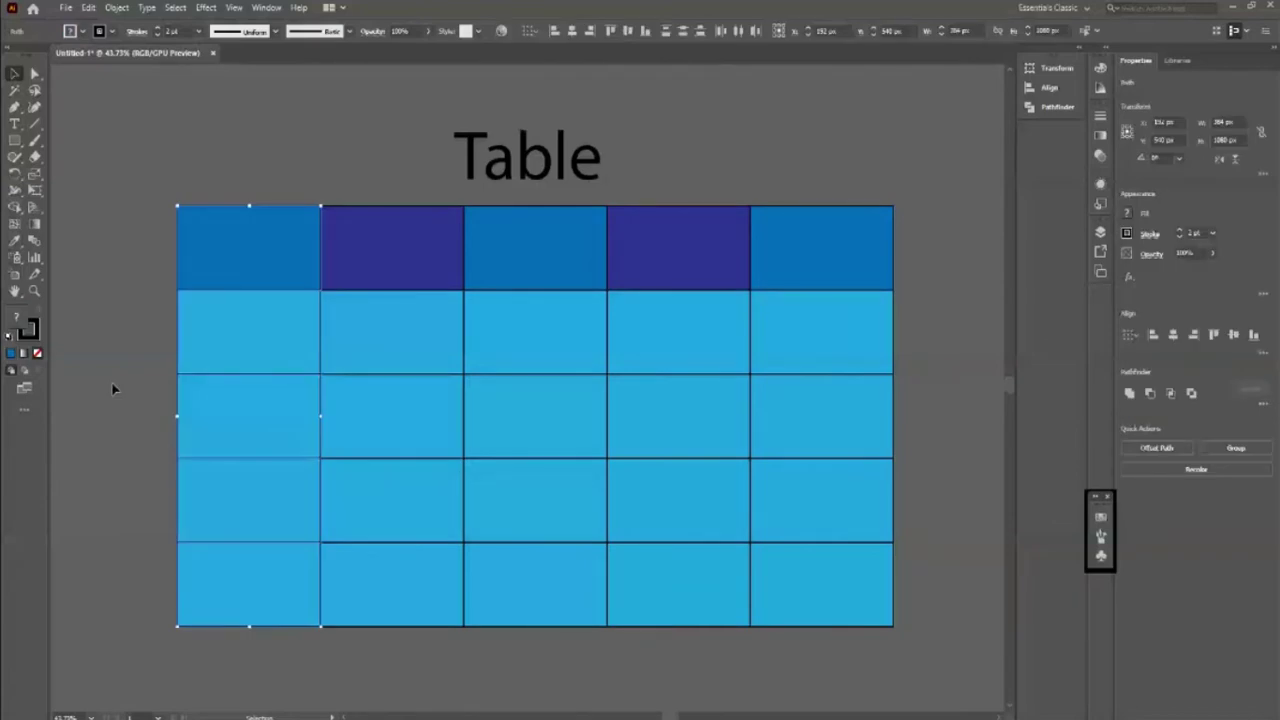
{"action": "left_click", "coordinate": [113, 389]}
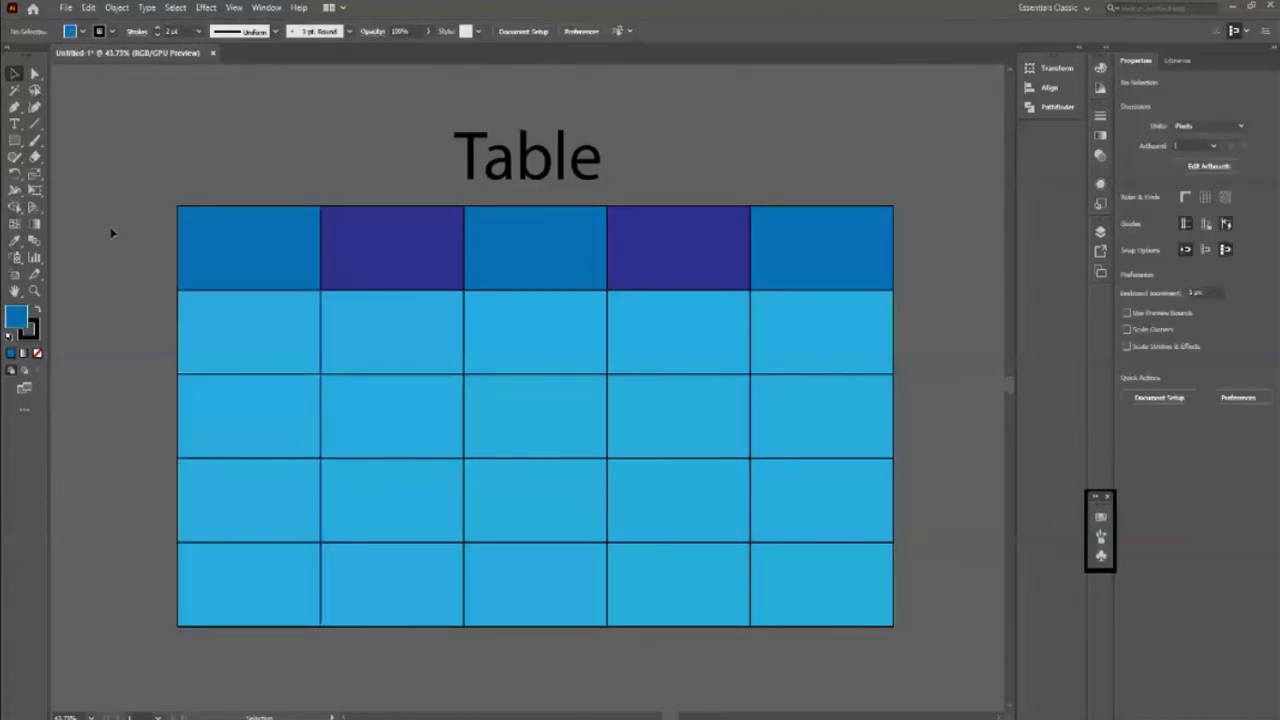
Zoom in and place a text cursor in the top-left header cell
{"action": "key", "text": "z"}
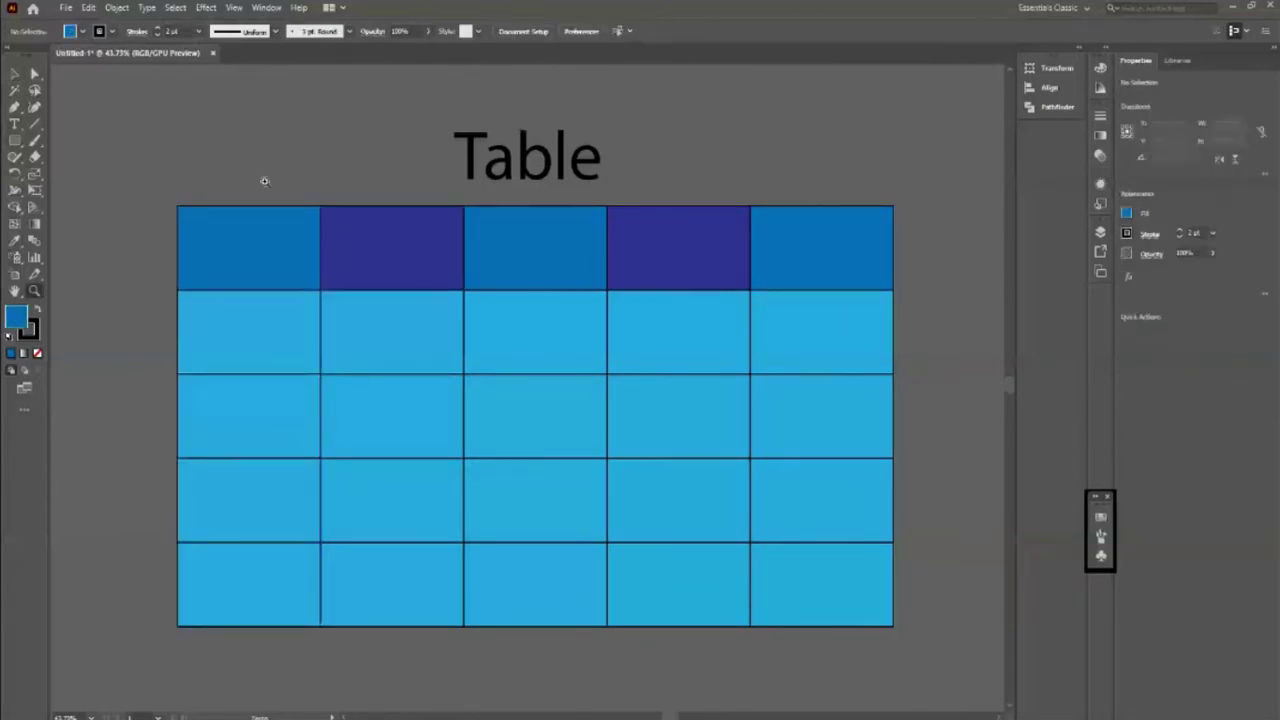
{"action": "left_click_drag", "start_coordinate": [265, 181], "coordinate": [280, 182]}
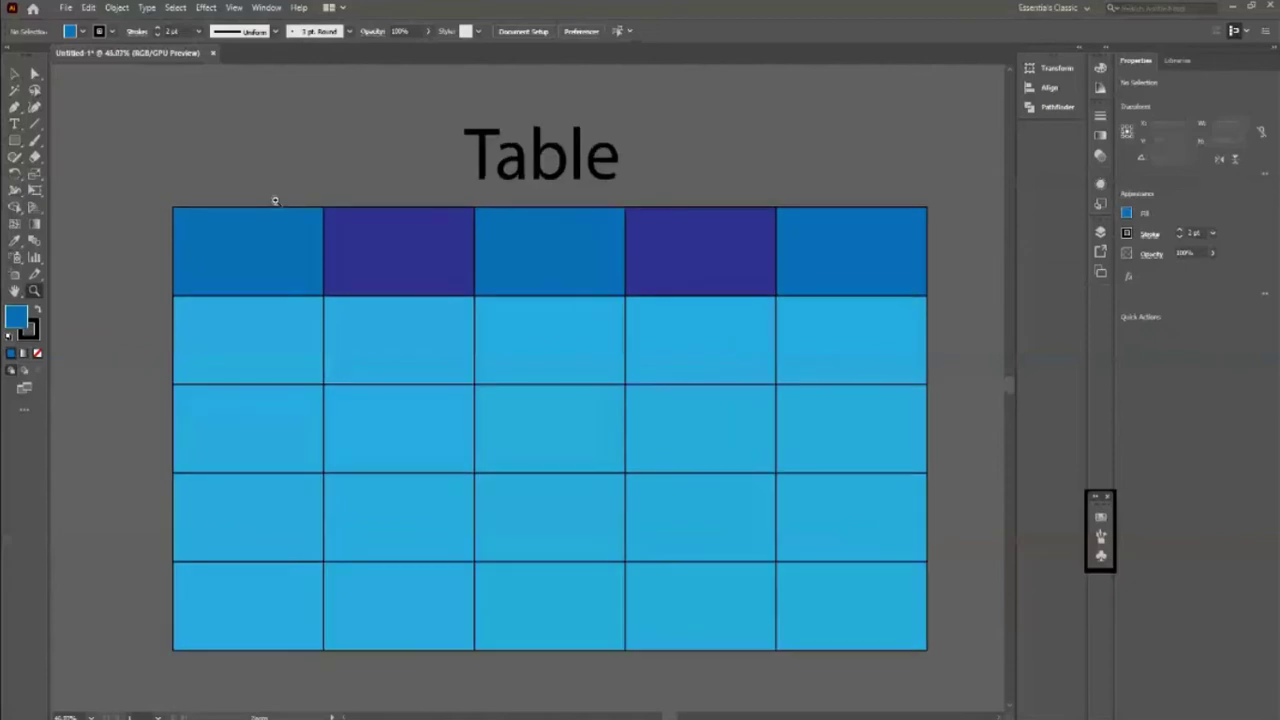
{"action": "left_click", "coordinate": [22, 124]}
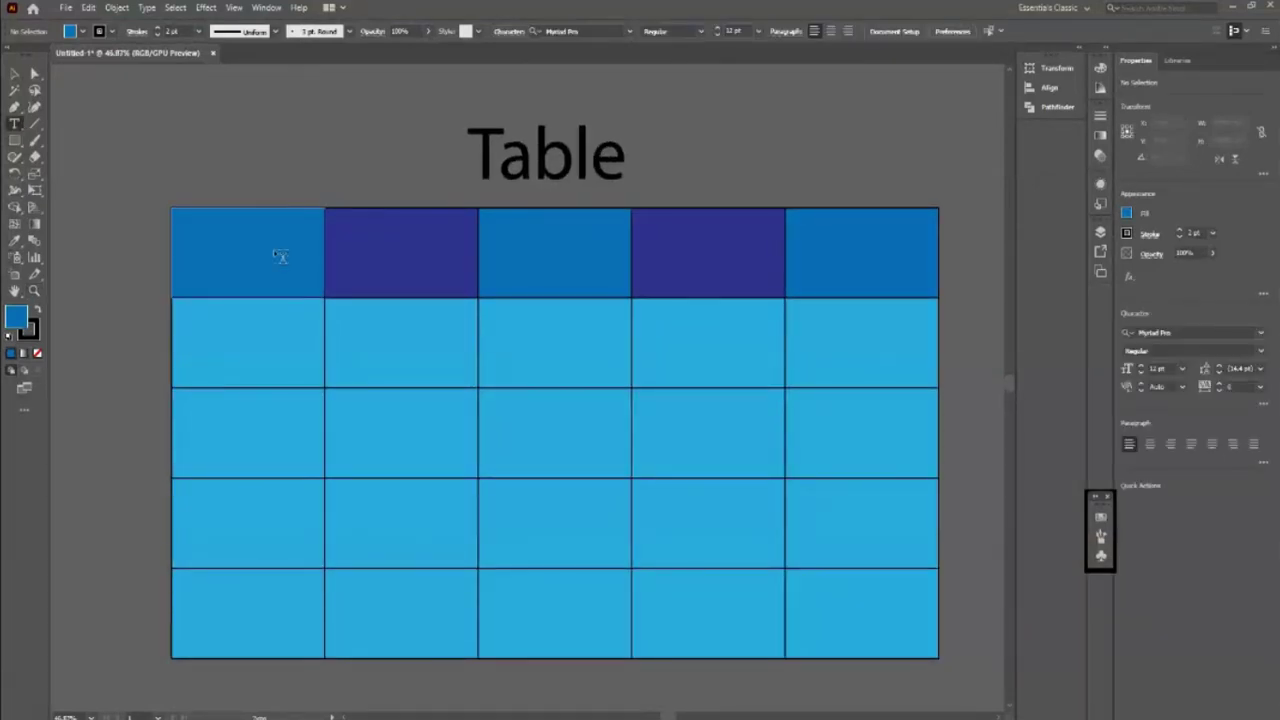
{"action": "left_click", "coordinate": [231, 246]}
Enter the label Name, enlarge it, and centre it in the top-left cell
{"action": "key", "text": "BackSpace"}
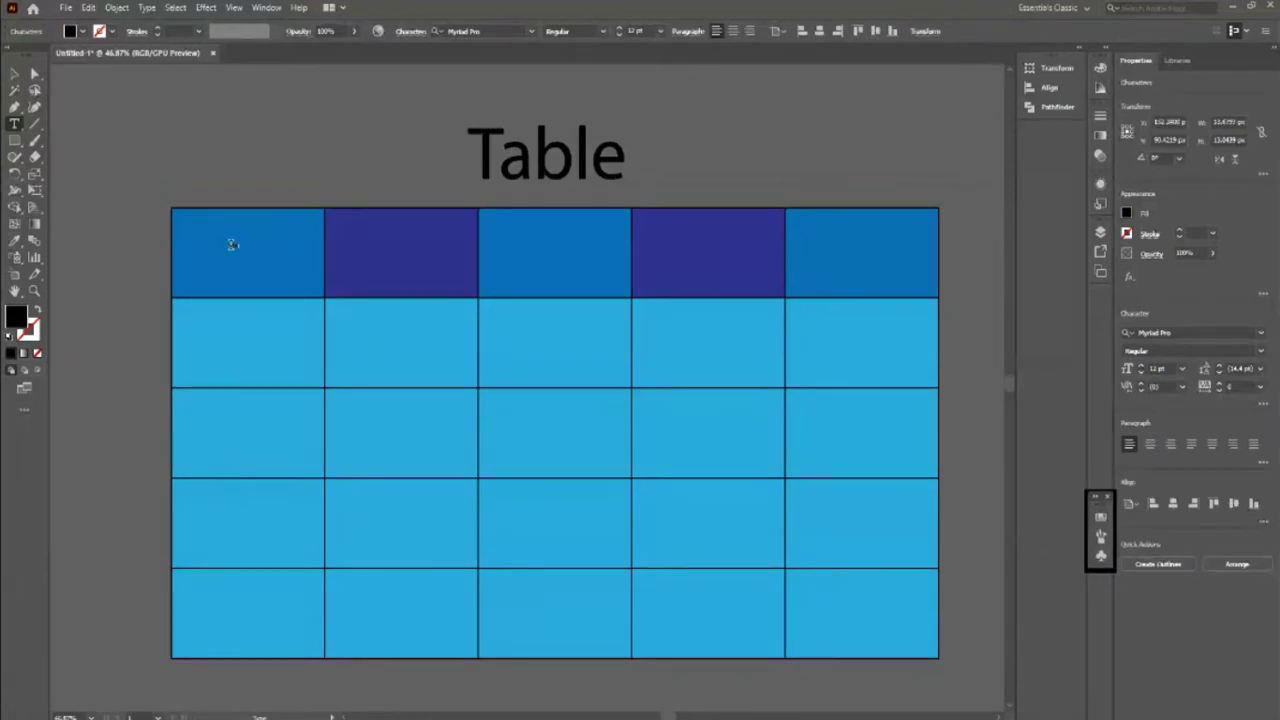
{"action": "key", "text": "Escape"}
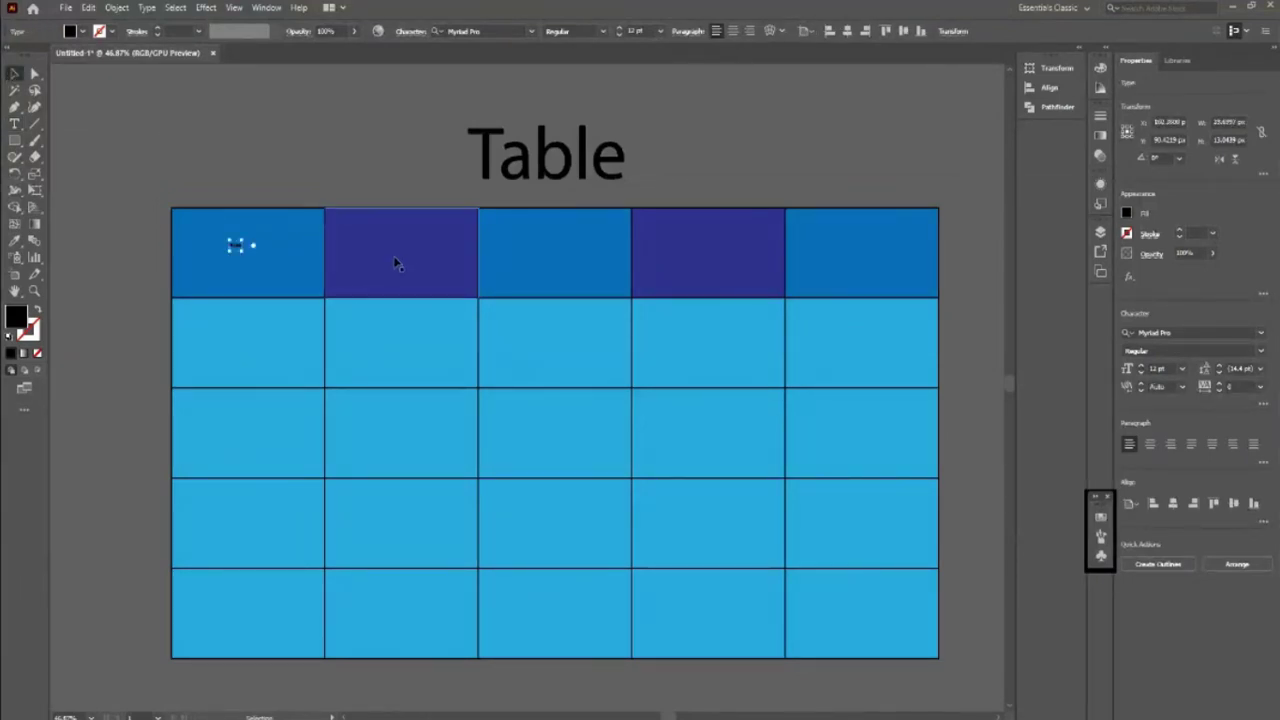
{"action": "key", "text": "ctrl+z"}
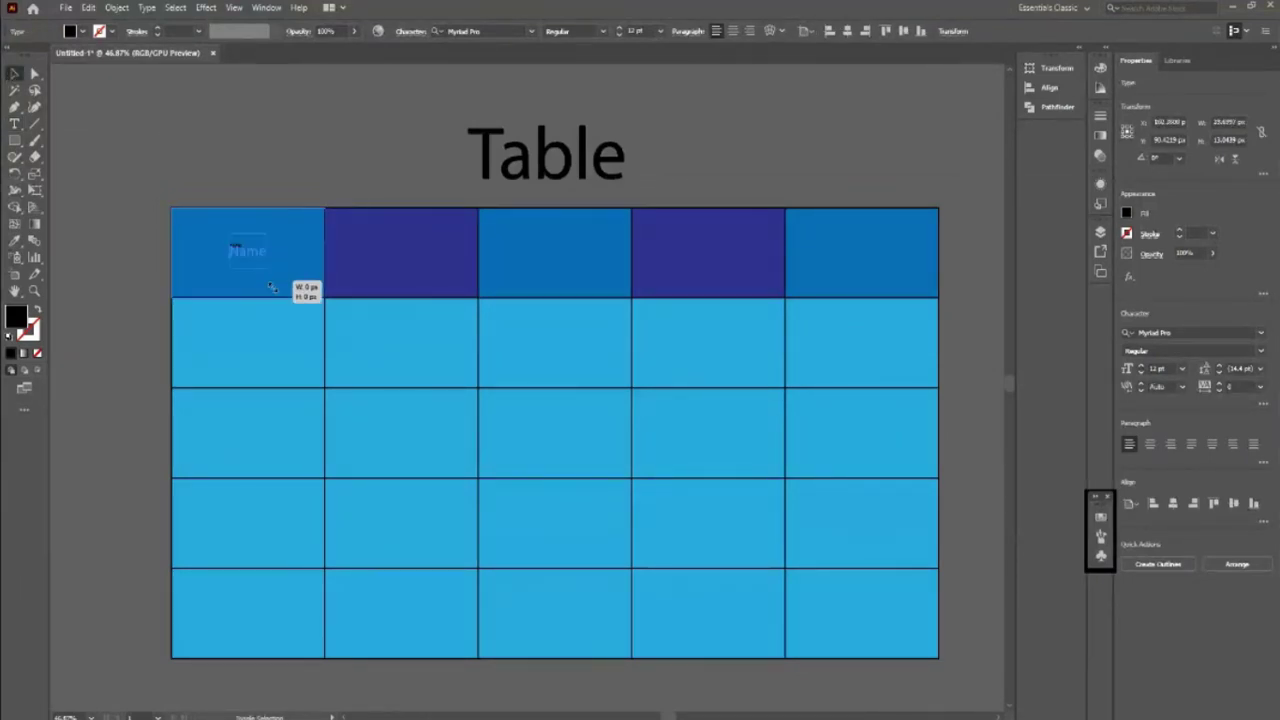
{"action": "left_click_drag", "start_coordinate": [271, 287], "coordinate": [314, 289]}
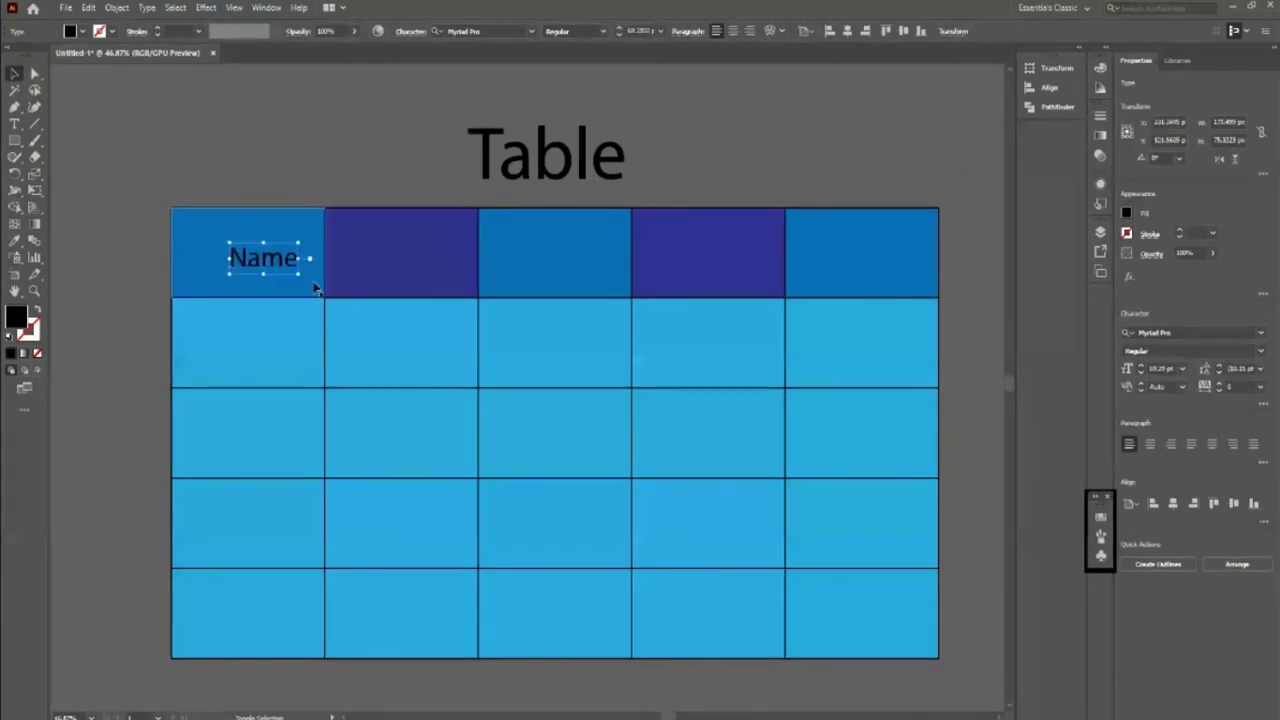
{"action": "left_click", "coordinate": [314, 288], "text": "shift"}
{"action": "left_click", "coordinate": [448, 31]}
{"action": "left_click", "coordinate": [504, 31]}
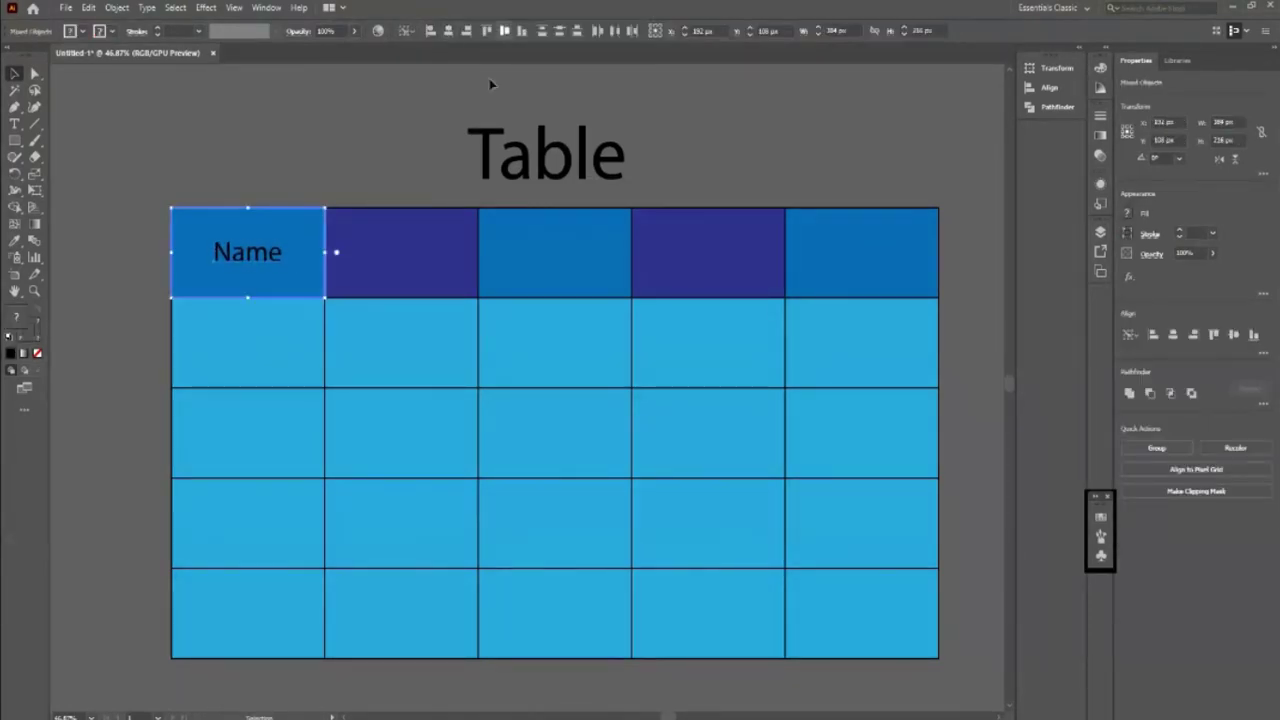
Change the Name text fill to white
{"action": "left_click", "coordinate": [342, 168]}
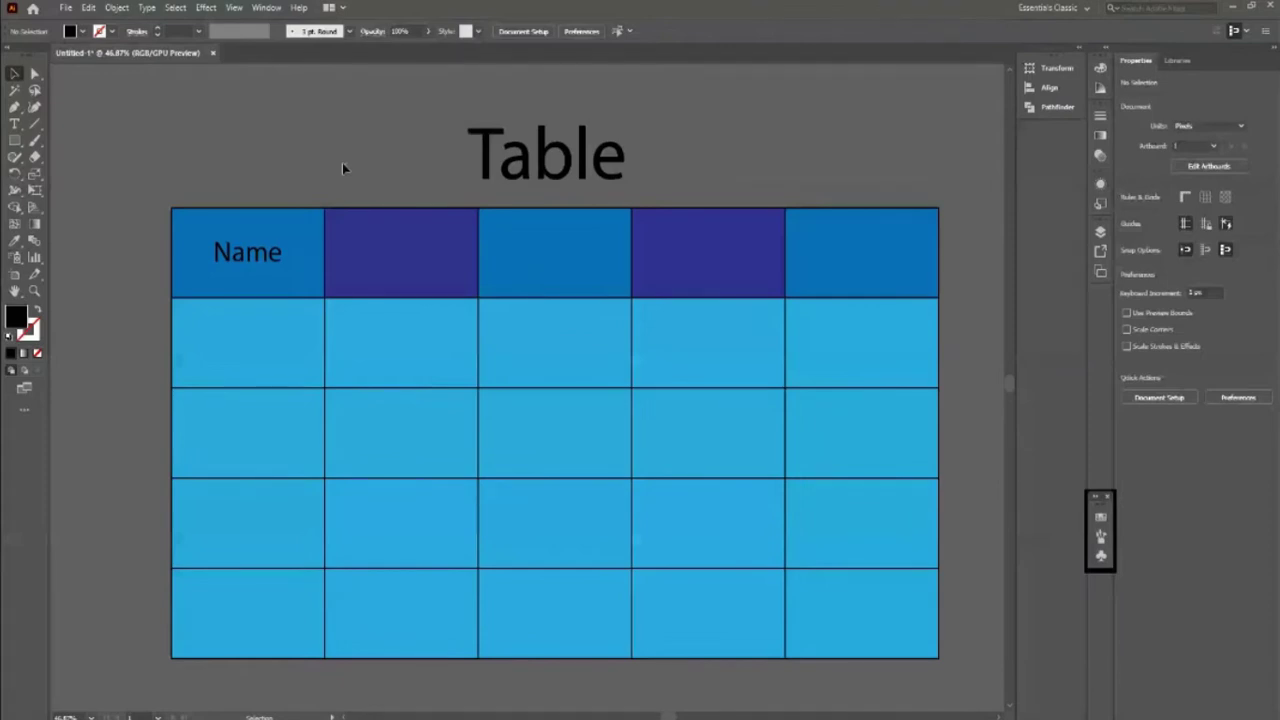
{"action": "left_click", "coordinate": [247, 252]}
{"action": "left_click", "coordinate": [84, 32]}
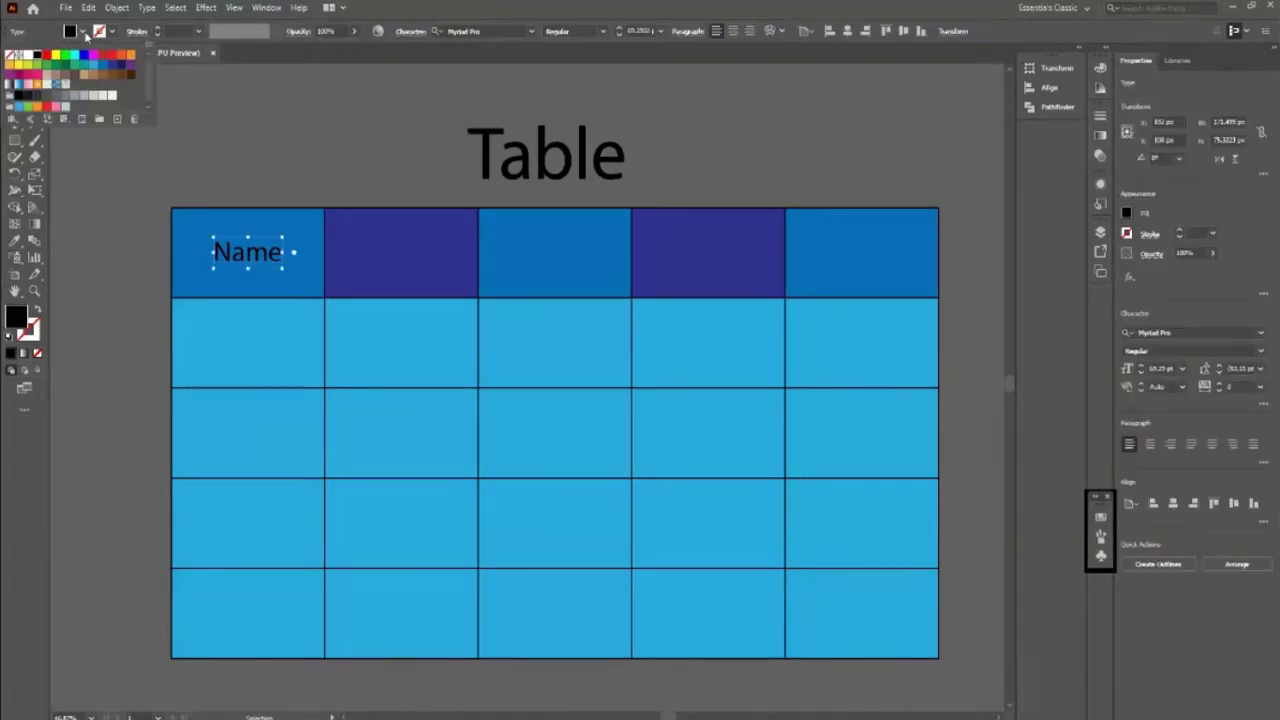
{"action": "left_click", "coordinate": [25, 54]}
{"action": "left_click", "coordinate": [243, 157]}
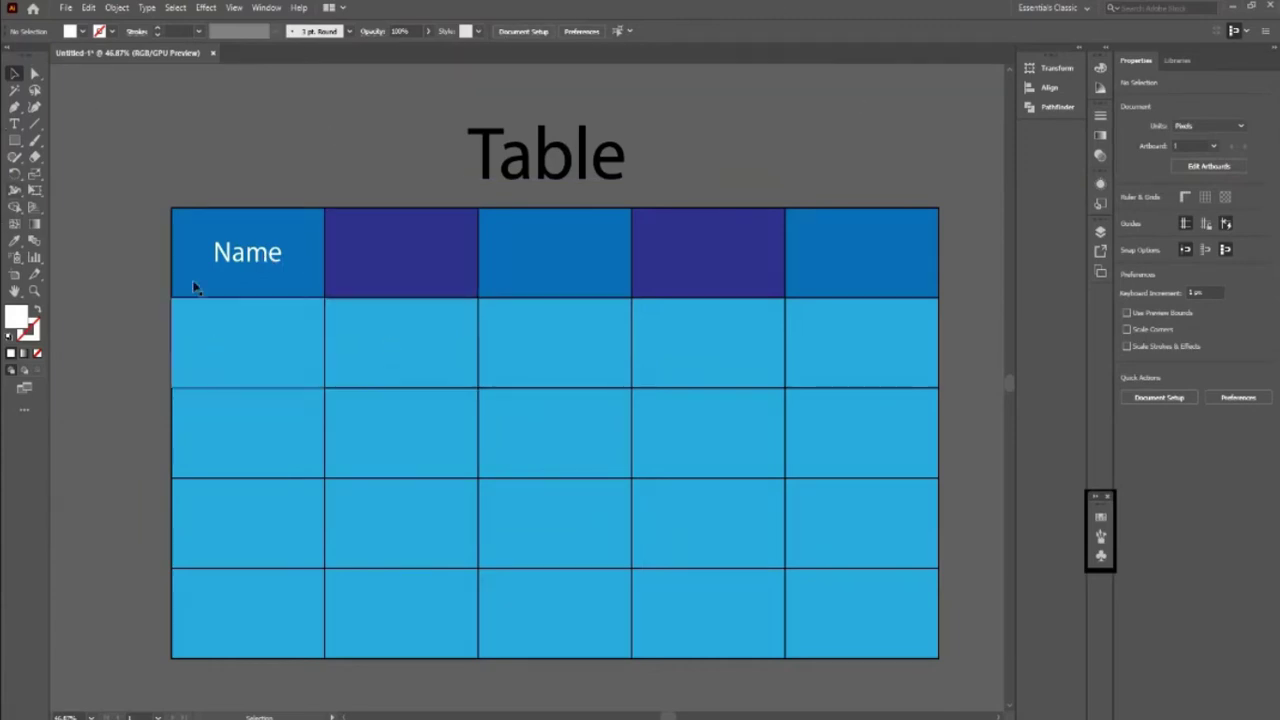
Move the Name label back into the top-left header cell
{"action": "left_click", "coordinate": [259, 253]}
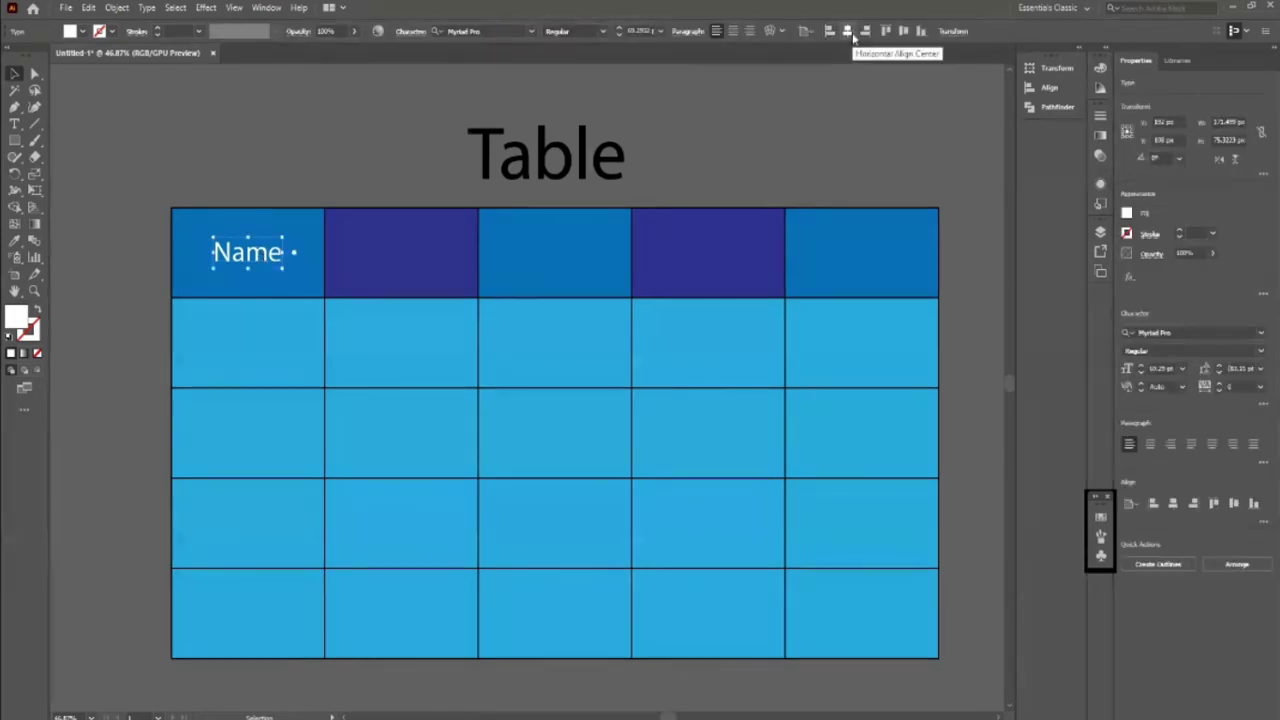
{"action": "left_click", "coordinate": [850, 33]}
{"action": "left_click", "coordinate": [903, 33]}
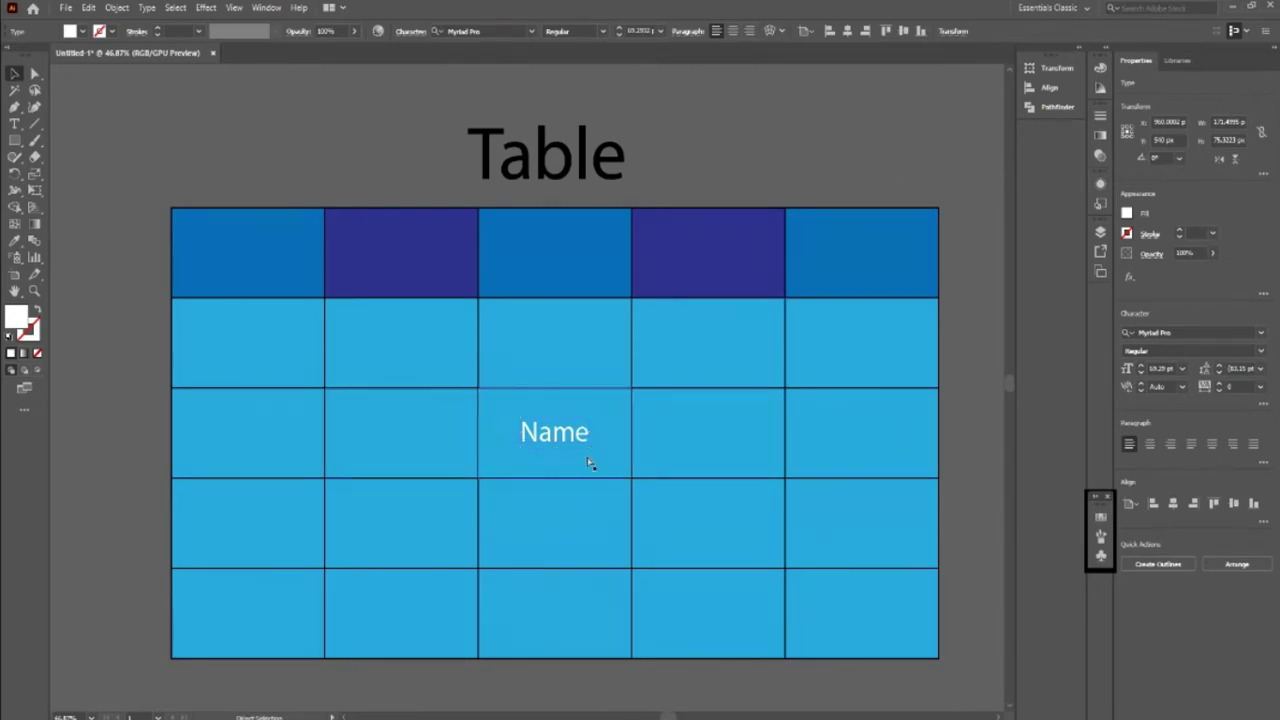
{"action": "left_click_drag", "start_coordinate": [580, 440], "coordinate": [270, 212]}
{"action": "left_click", "coordinate": [280, 154]}
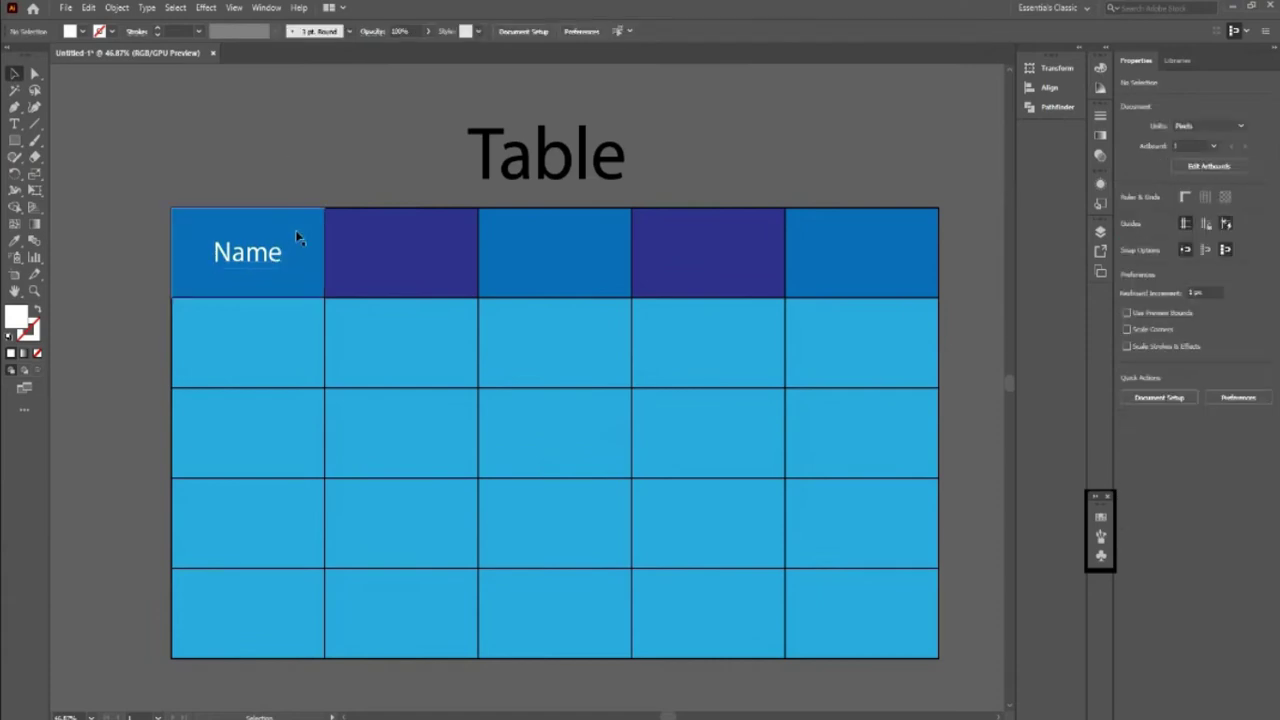
{"action": "left_click", "coordinate": [297, 236]}
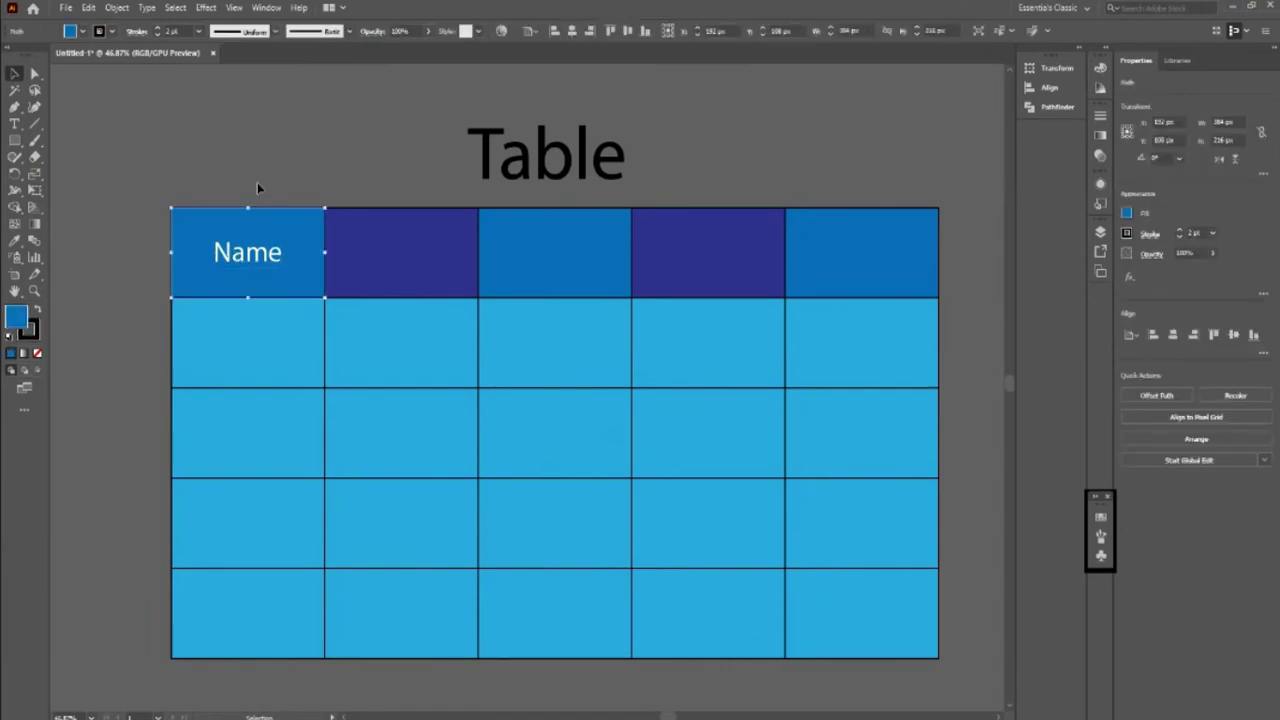
{"action": "left_click", "coordinate": [232, 200]}
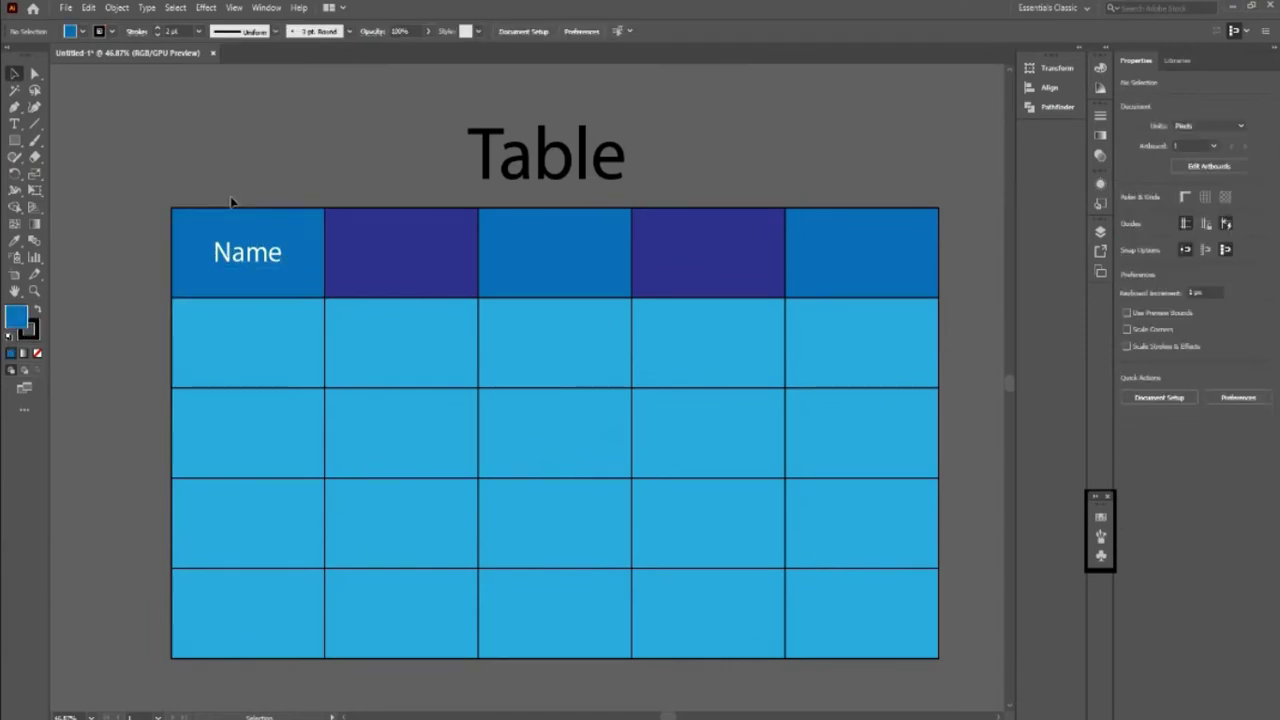
Centre Name horizontally and vertically using the header cell as key object
{"action": "left_click", "coordinate": [246, 262]}
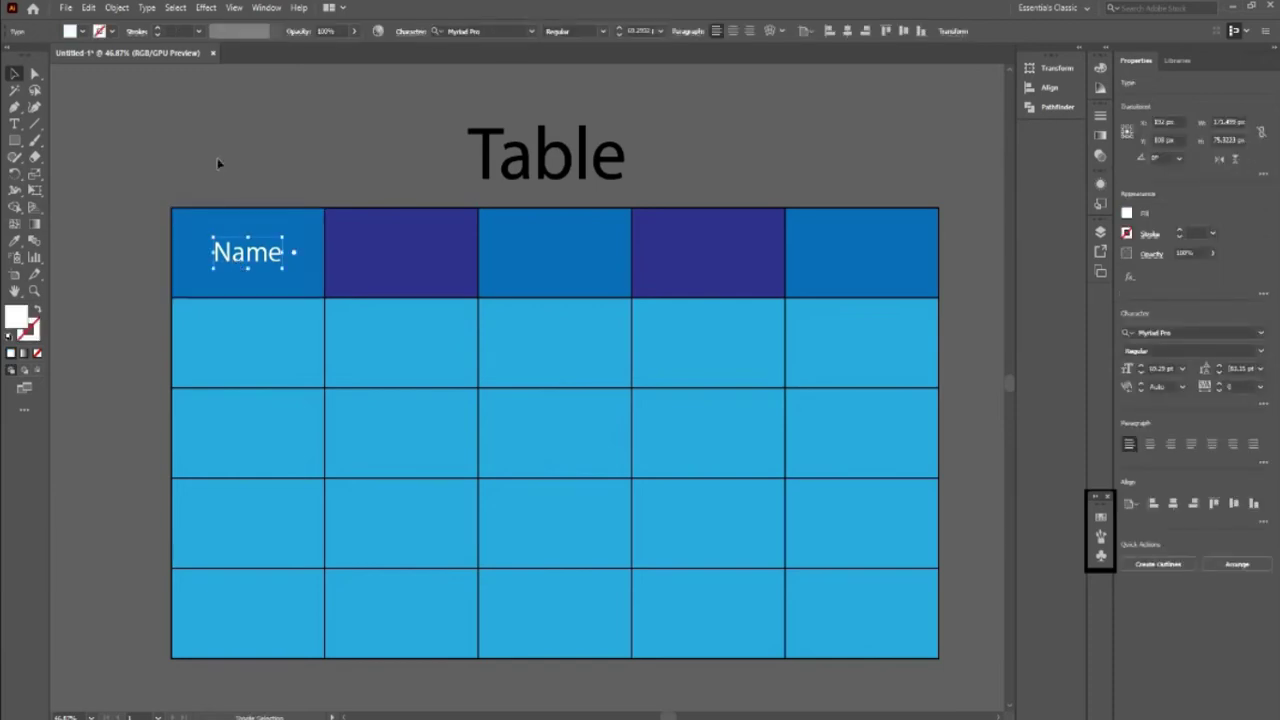
{"action": "left_click", "coordinate": [195, 280], "text": "shift"}
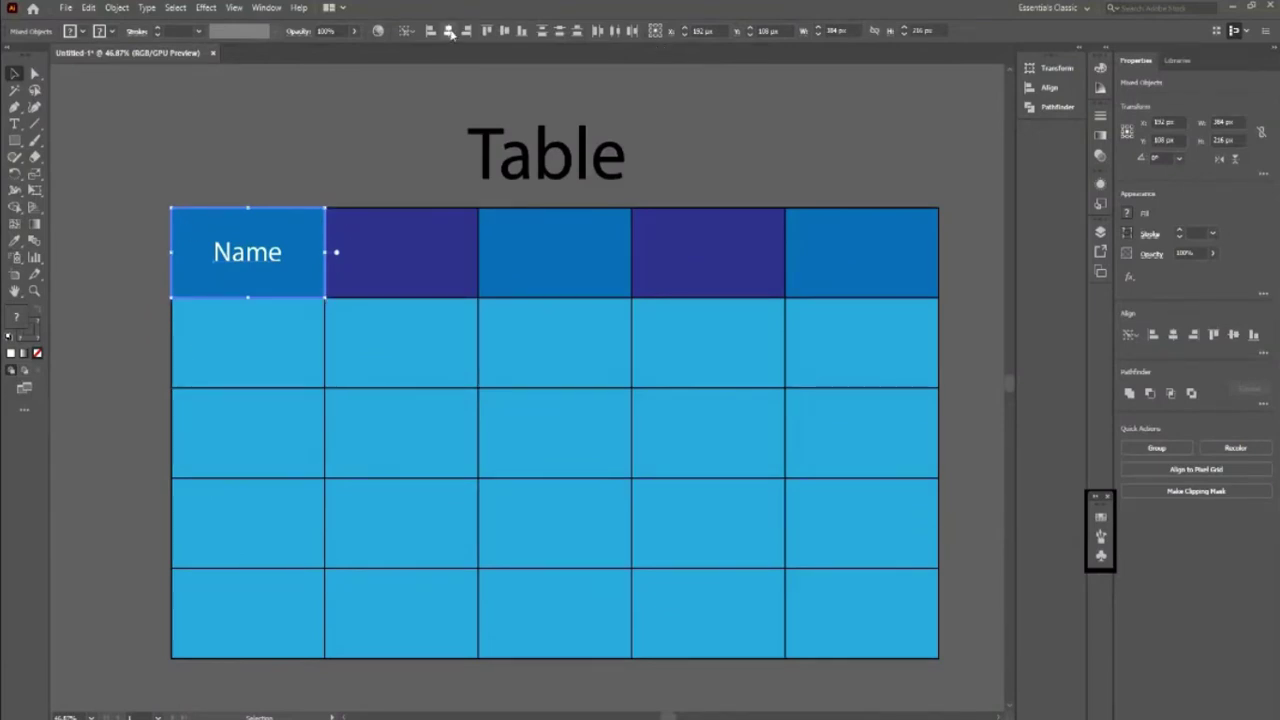
{"action": "left_click", "coordinate": [450, 33]}
{"action": "left_click", "coordinate": [314, 180]}
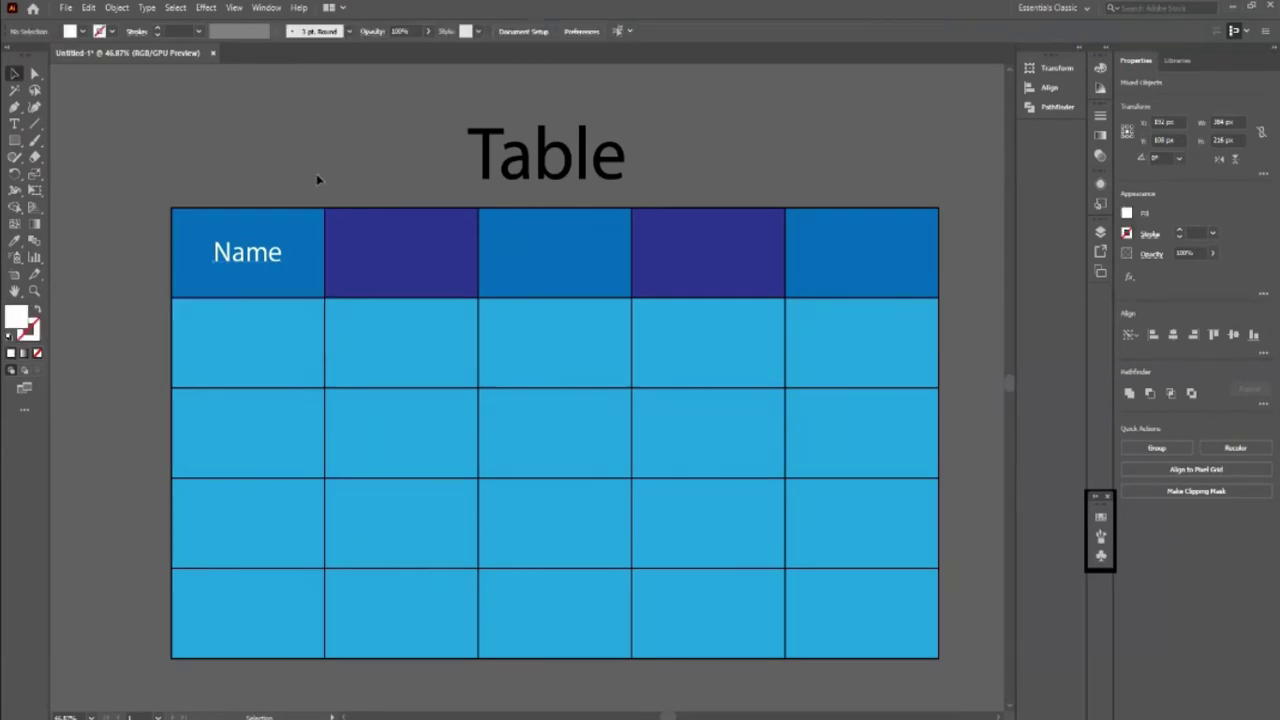
{"action": "left_click_drag", "start_coordinate": [266, 262], "coordinate": [300, 110]}
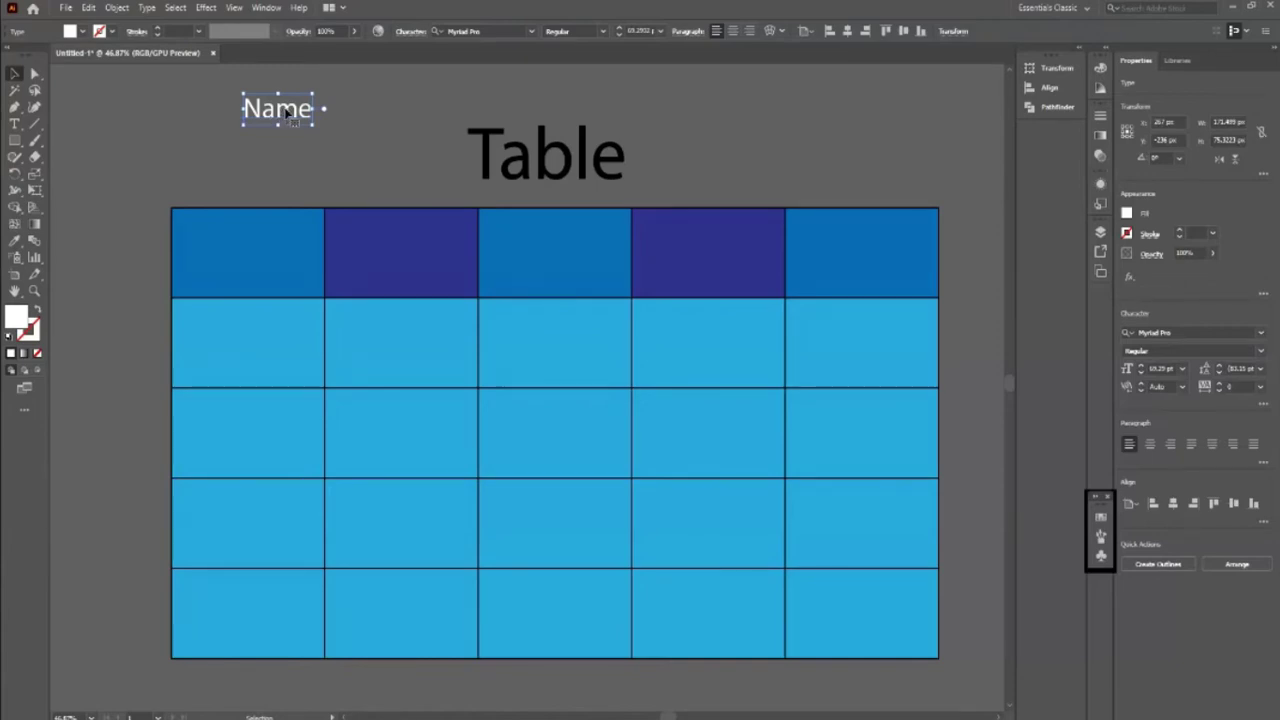
{"action": "left_click", "coordinate": [288, 262], "text": "shift"}
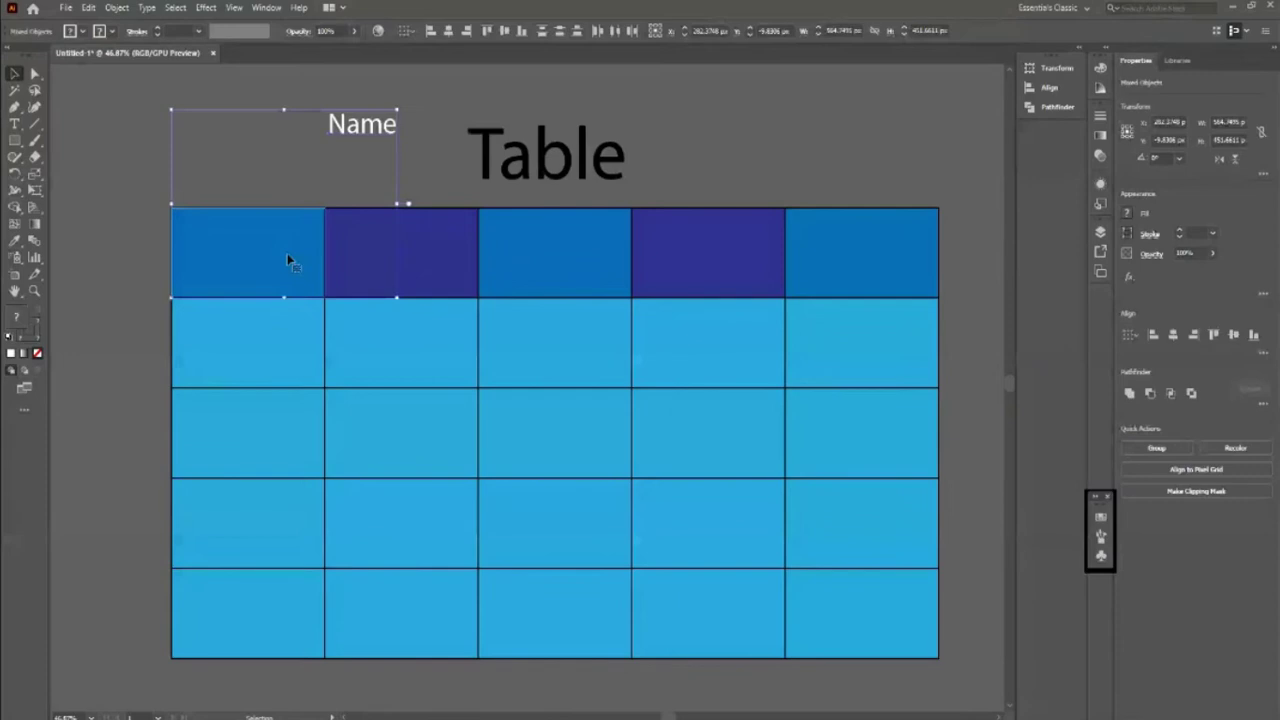
{"action": "left_click", "coordinate": [254, 277]}
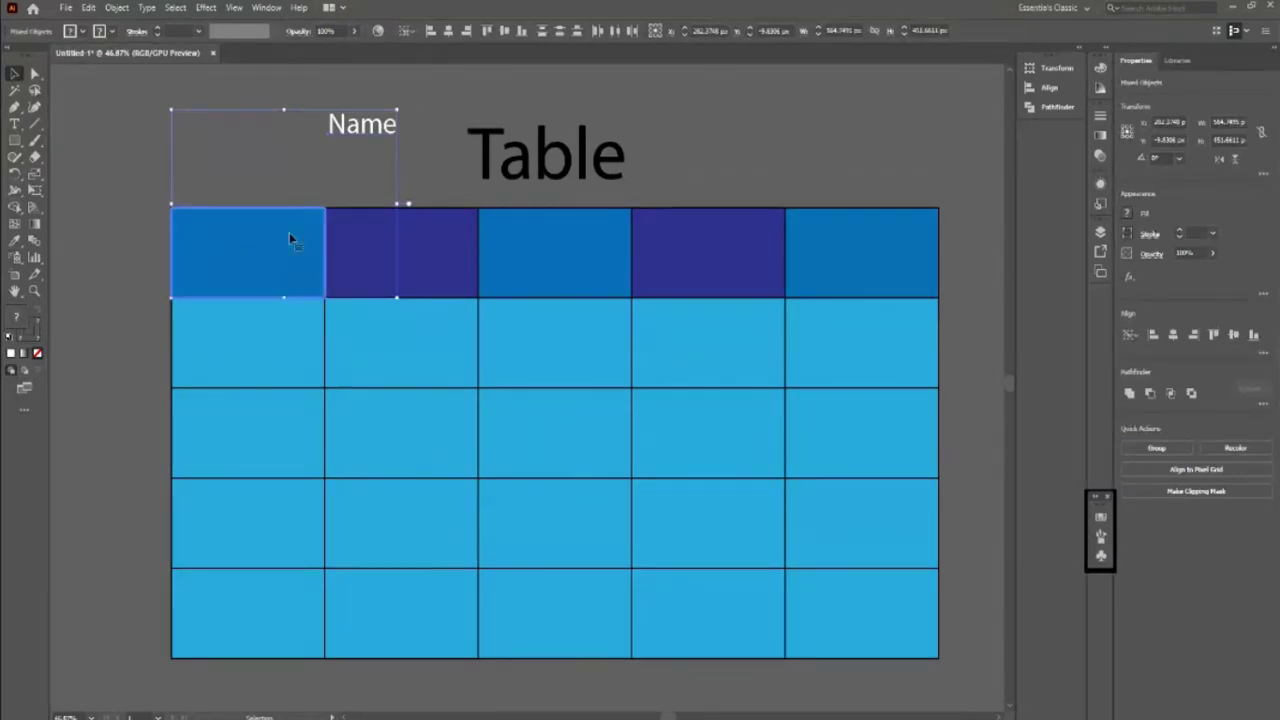
{"action": "left_click", "coordinate": [448, 31]}
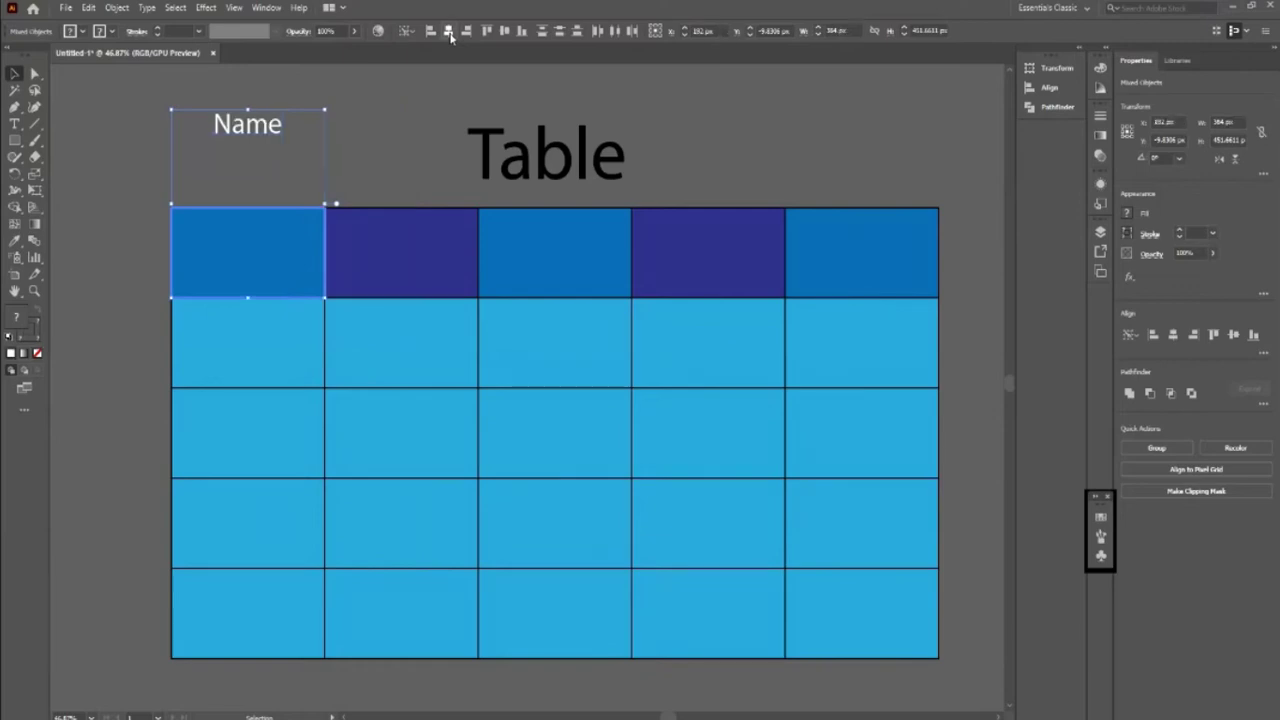
{"action": "left_click", "coordinate": [504, 31]}
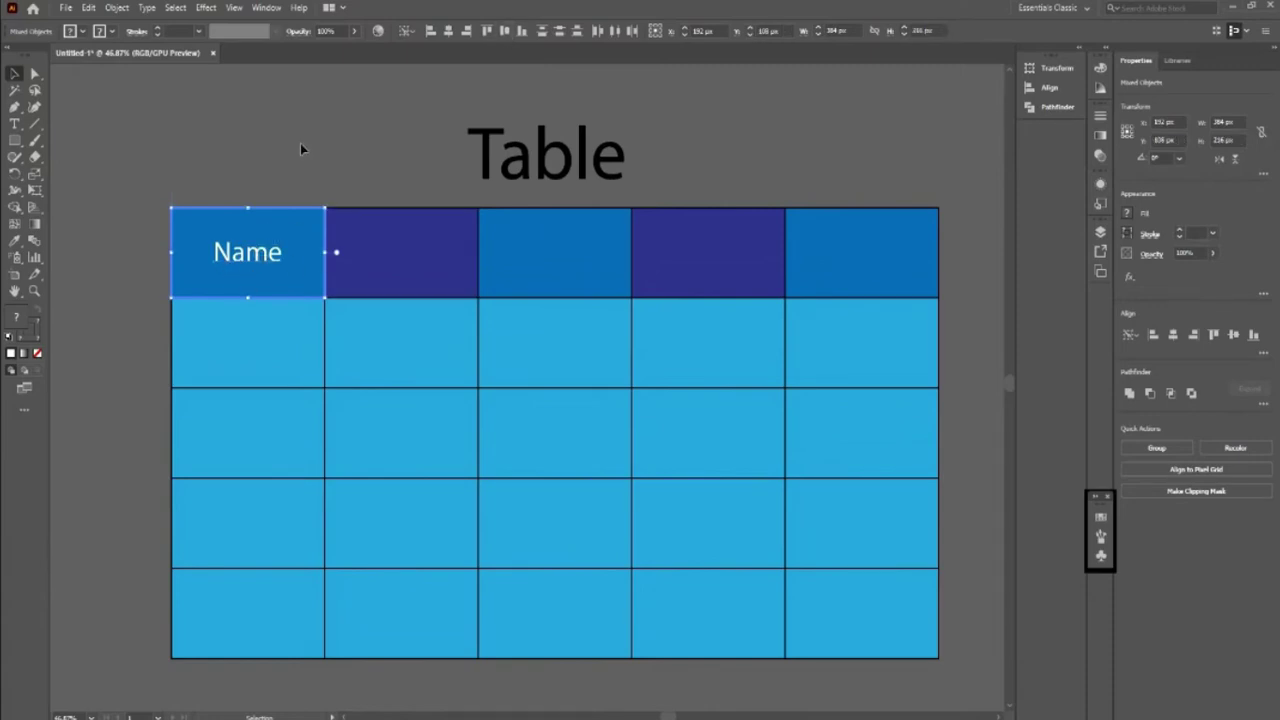
{"action": "left_click", "coordinate": [269, 143]}
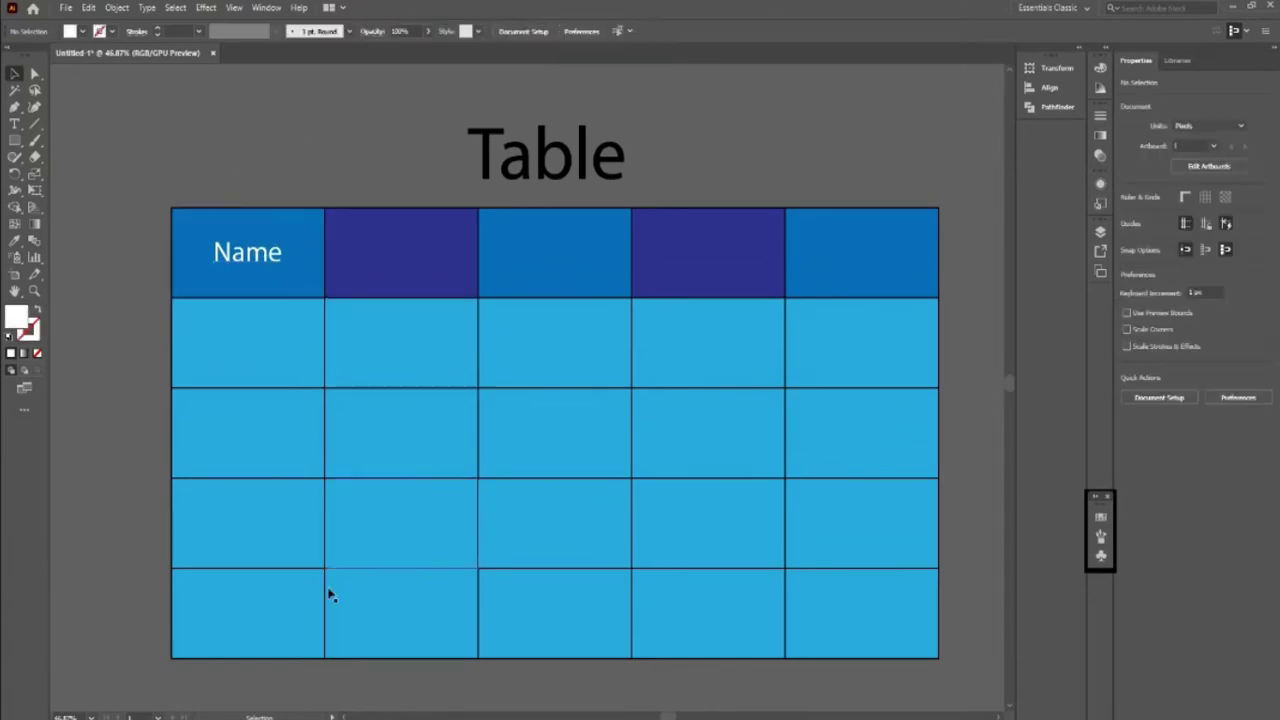
Copy the Name label into the second header cell and retype it as Full Name
{"action": "left_click_drag", "start_coordinate": [253, 256], "coordinate": [389, 259]}
{"action": "key", "text": "t"}
{"action": "left_click", "coordinate": [430, 252]}
{"action": "key", "text": "BackSpace"}
{"action": "key", "text": "BackSpace"}
{"action": "key", "text": "BackSpace"}
{"action": "key", "text": "BackSpace"}
{"action": "type", "text": "Full Name"}
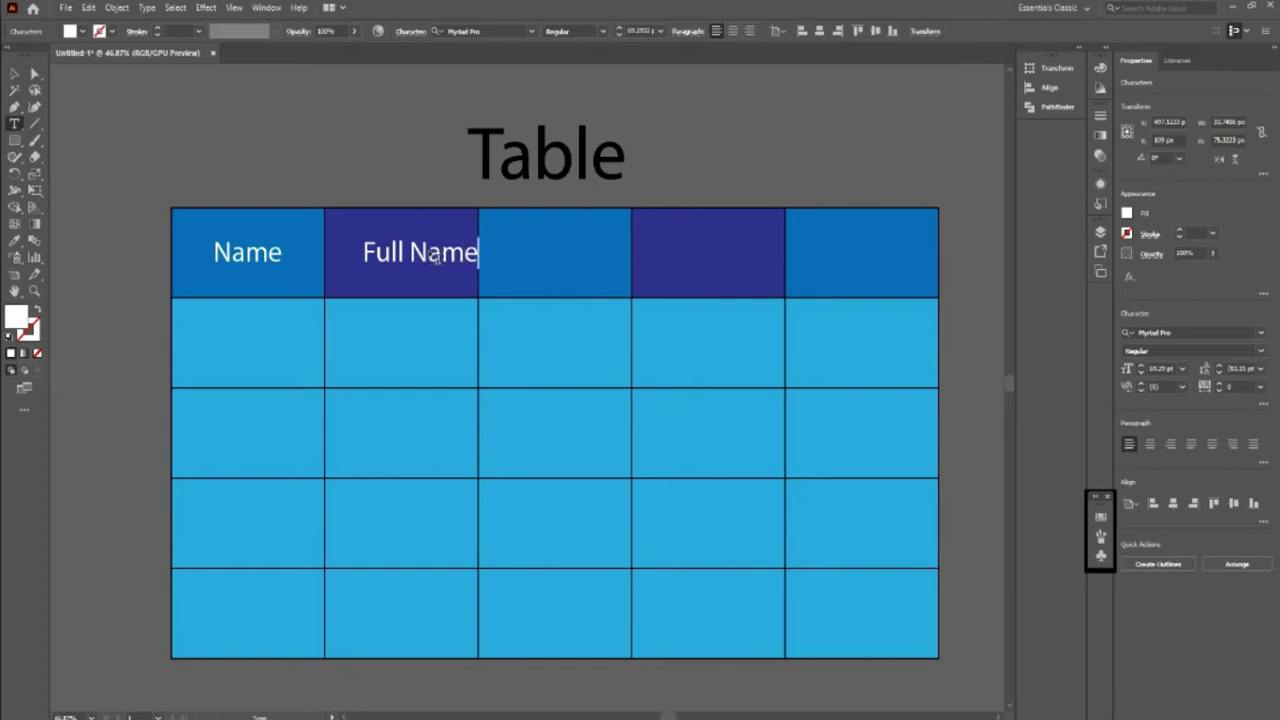
Set both header labels to 57 pt
{"action": "left_click", "coordinate": [14, 74]}
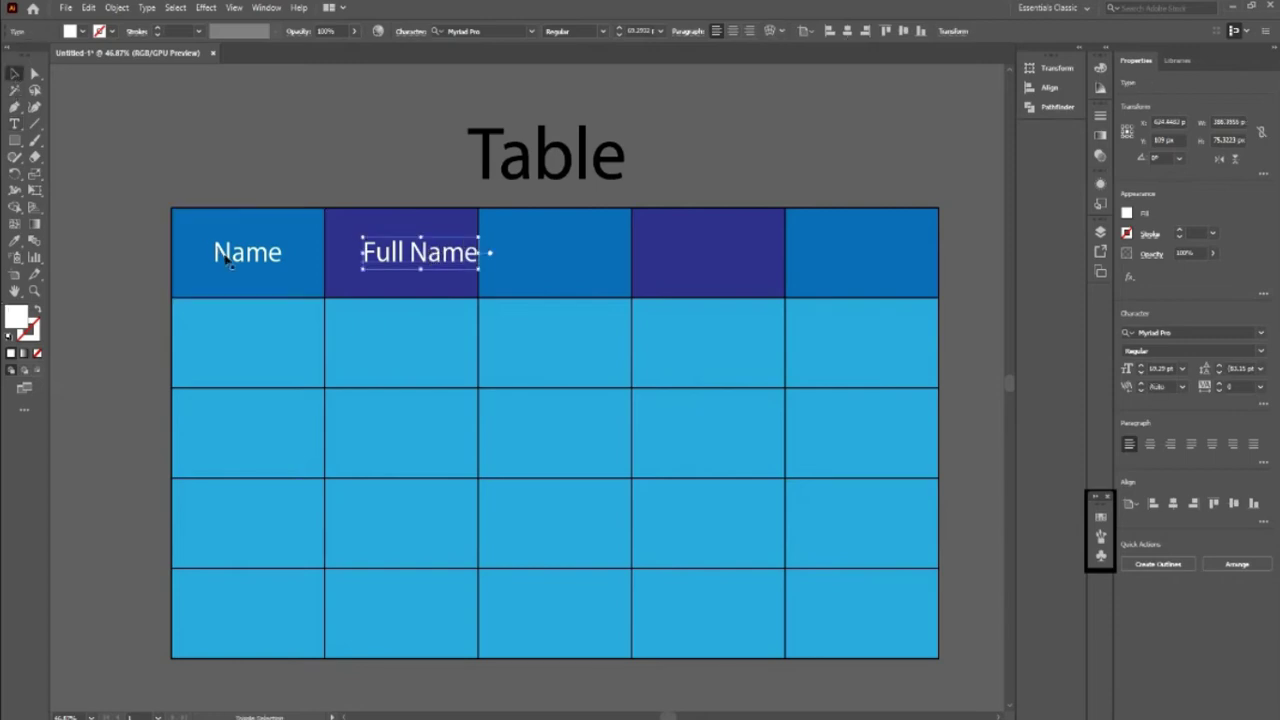
{"action": "left_click", "coordinate": [224, 252], "text": "shift"}
{"action": "left_click", "coordinate": [617, 36]}
{"action": "left_click", "coordinate": [294, 165]}
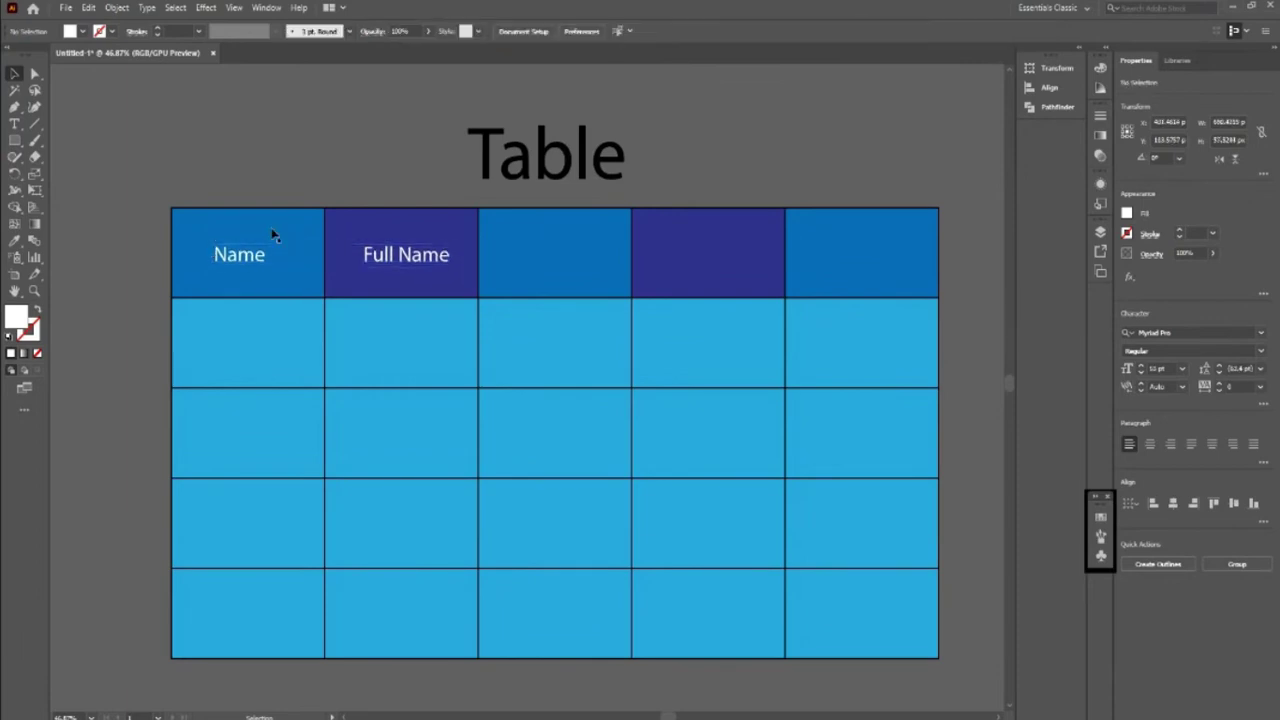
Centre Name and Full Name horizontally and vertically in their own cells
{"action": "left_click", "coordinate": [257, 257]}
{"action": "left_click", "coordinate": [298, 287], "text": "shift"}
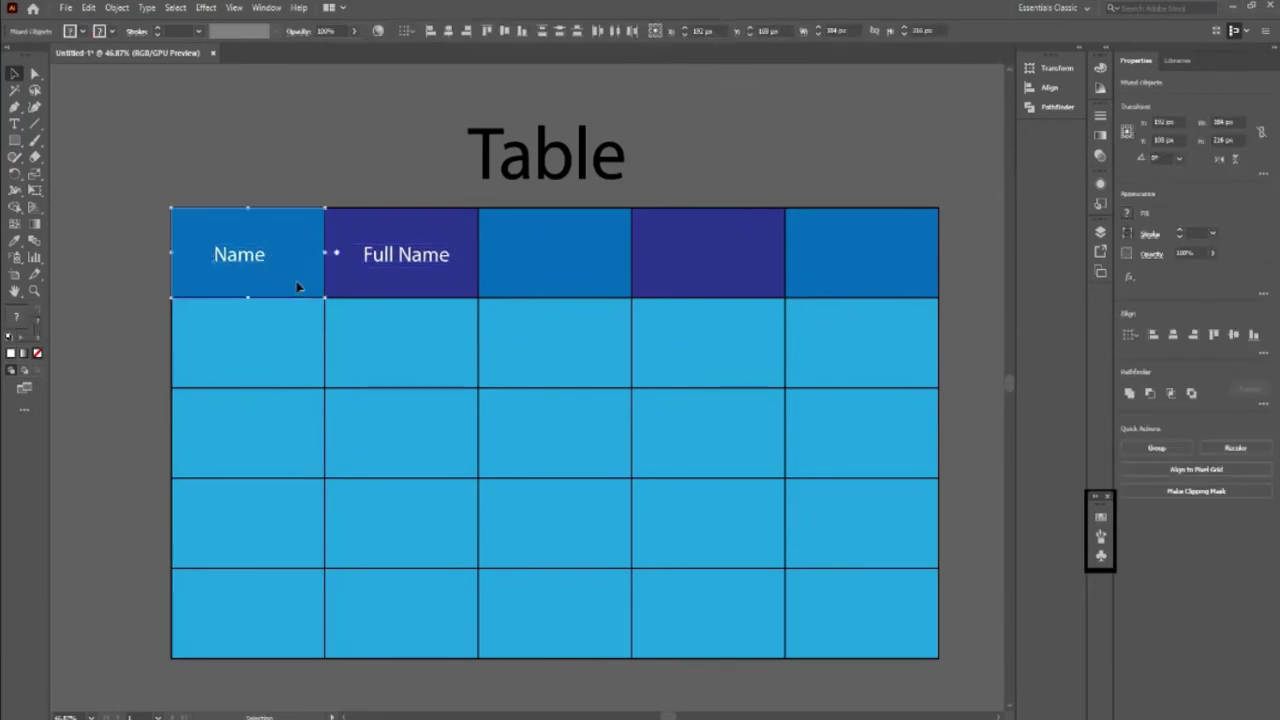
{"action": "left_click", "coordinate": [448, 31]}
{"action": "left_click", "coordinate": [504, 31]}
{"action": "left_click", "coordinate": [386, 150]}
{"action": "left_click", "coordinate": [395, 252]}
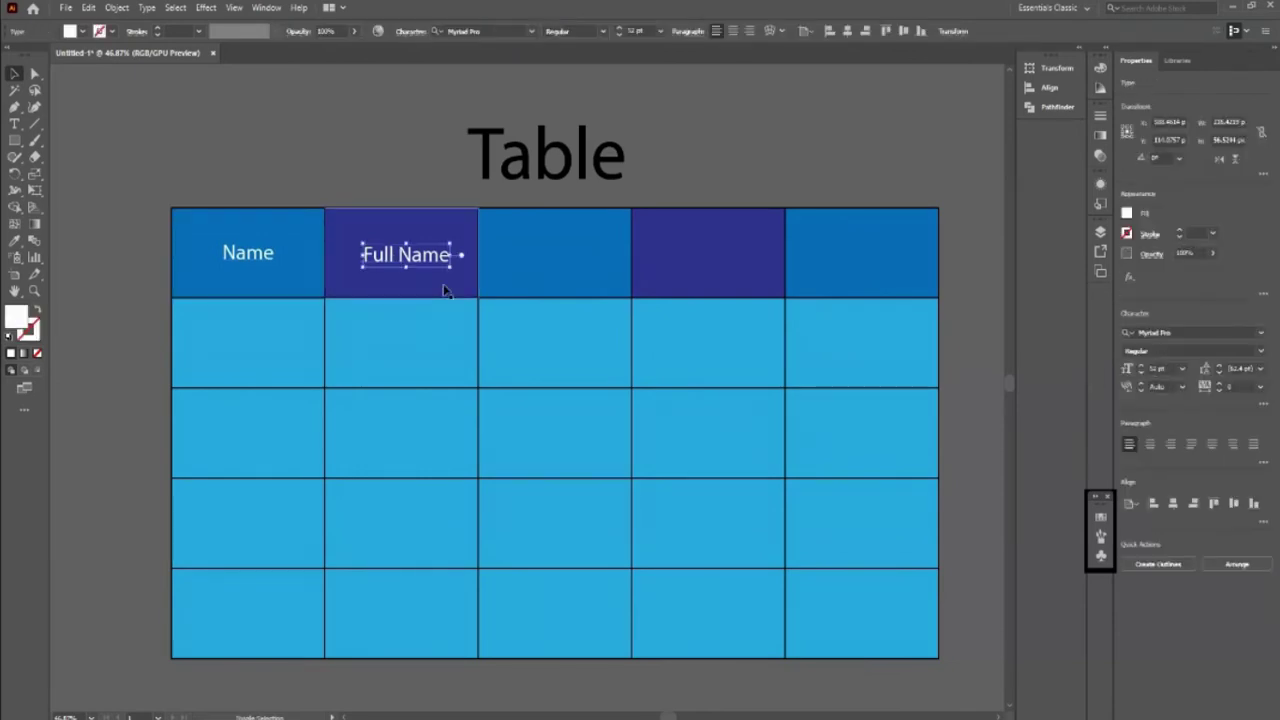
{"action": "left_click", "coordinate": [445, 290], "text": "shift"}
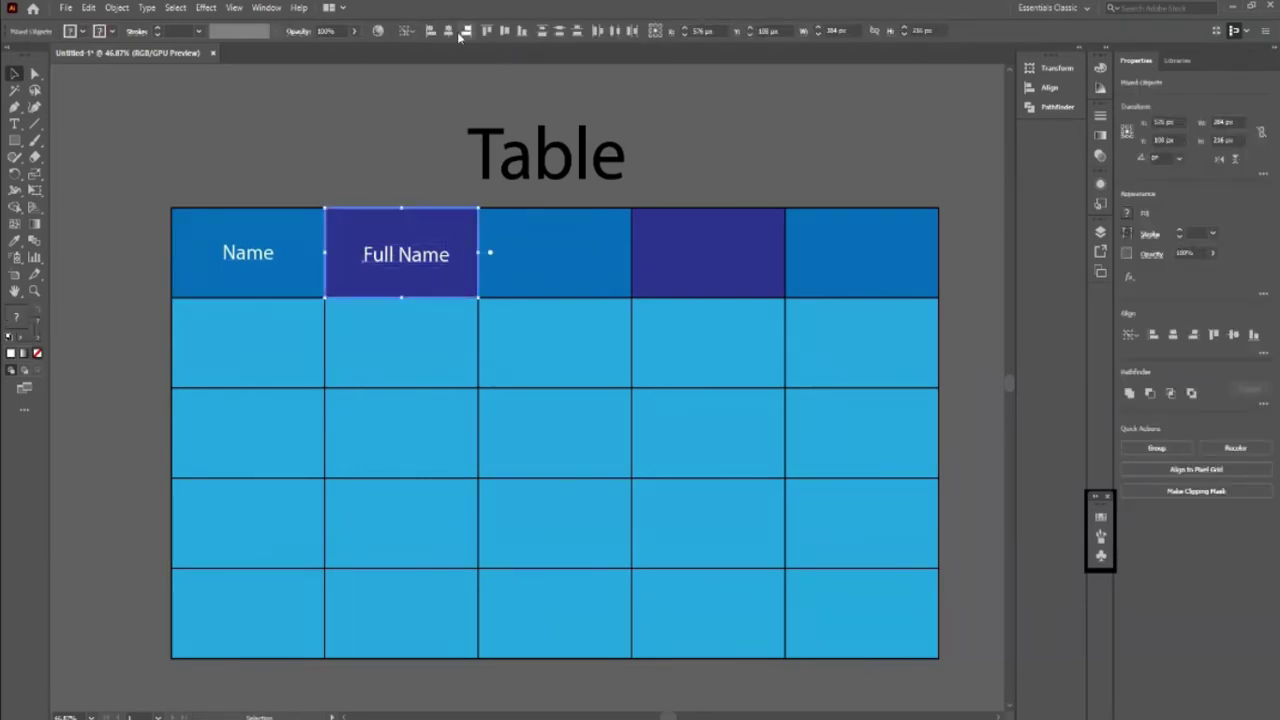
{"action": "left_click", "coordinate": [448, 31]}
{"action": "left_click", "coordinate": [505, 31]}
{"action": "left_click", "coordinate": [383, 191]}
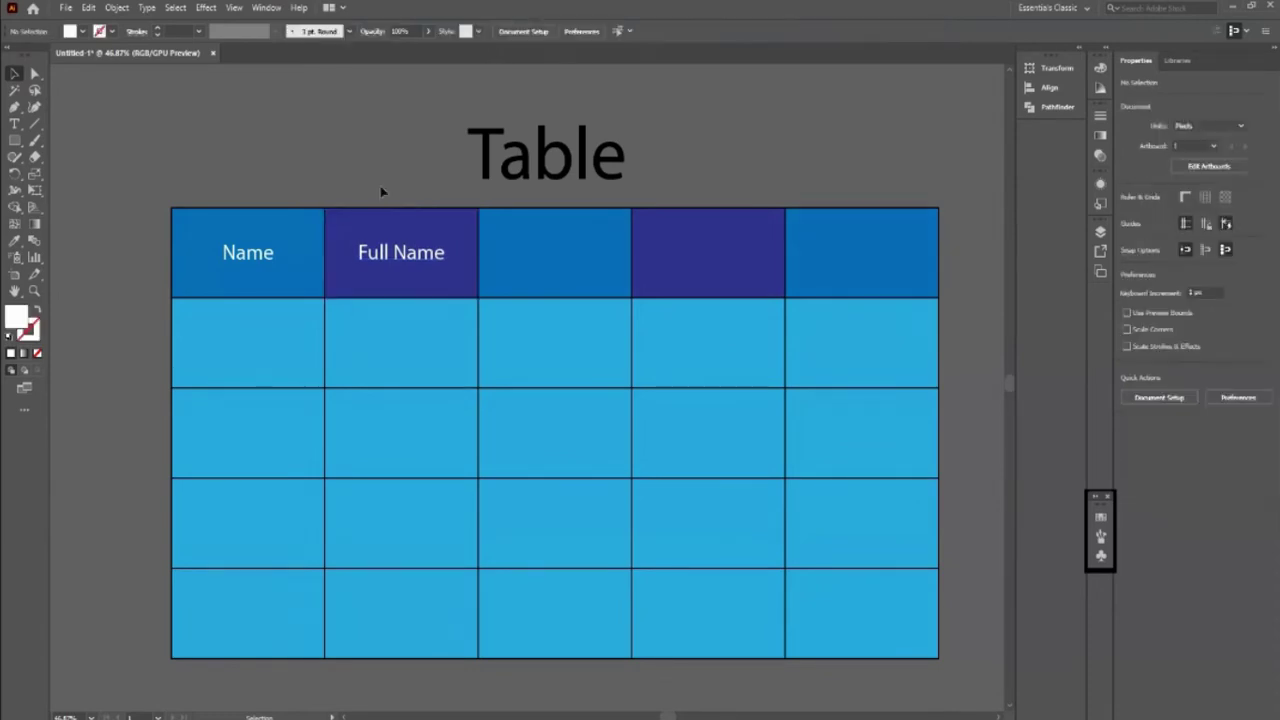
Copy the Full Name label into the third header cell, retype it as 'Email' and centre it
{"action": "left_click_drag", "start_coordinate": [415, 257], "coordinate": [566, 260]}
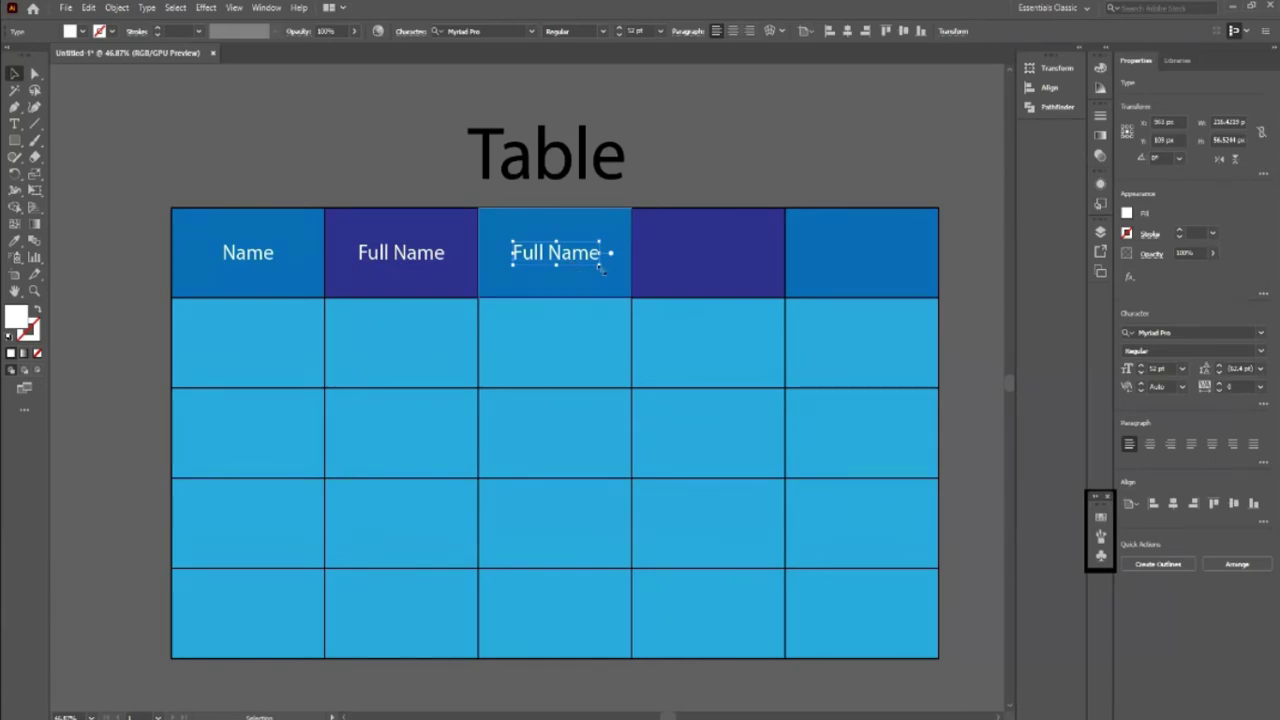
{"action": "double_click", "coordinate": [558, 250]}
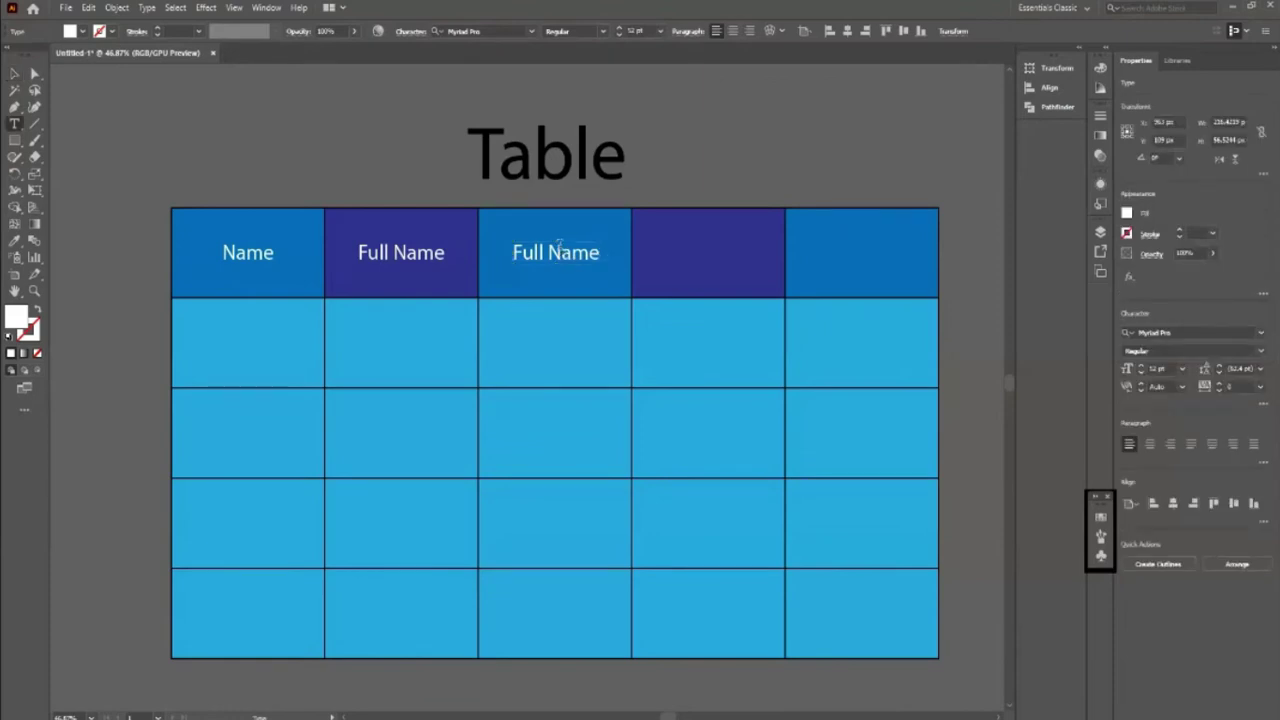
{"action": "key", "text": "BackSpace"}
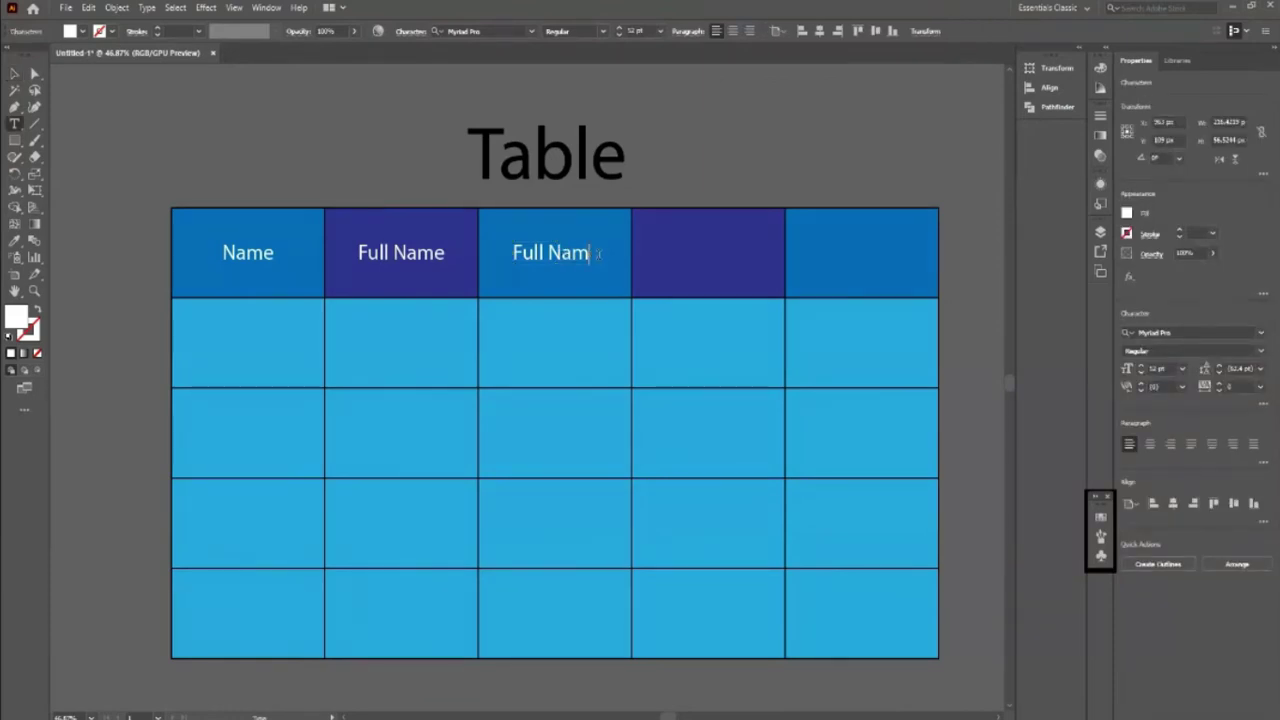
{"action": "key", "text": "BackSpace"}
{"action": "key", "text": "BackSpace"}
{"action": "key", "text": "BackSpace"}
{"action": "key", "text": "BackSpace"}
{"action": "type", "text": "Email"}
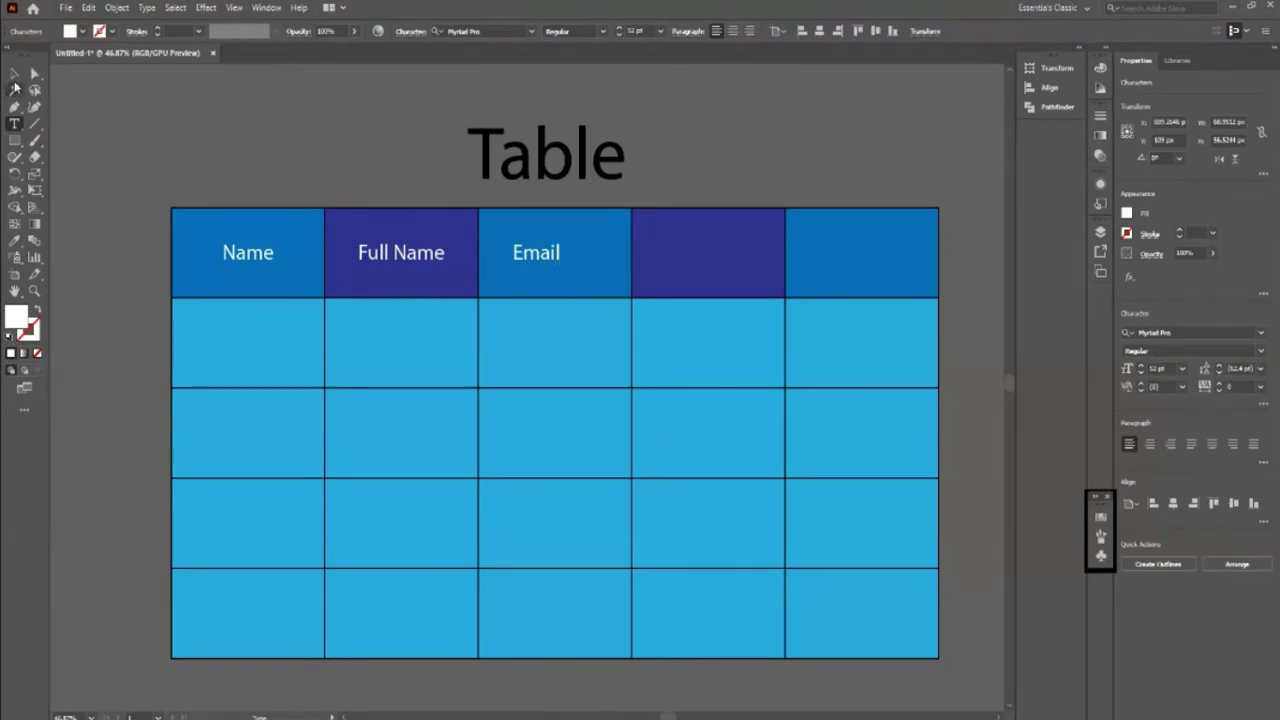
{"action": "left_click", "coordinate": [14, 74]}
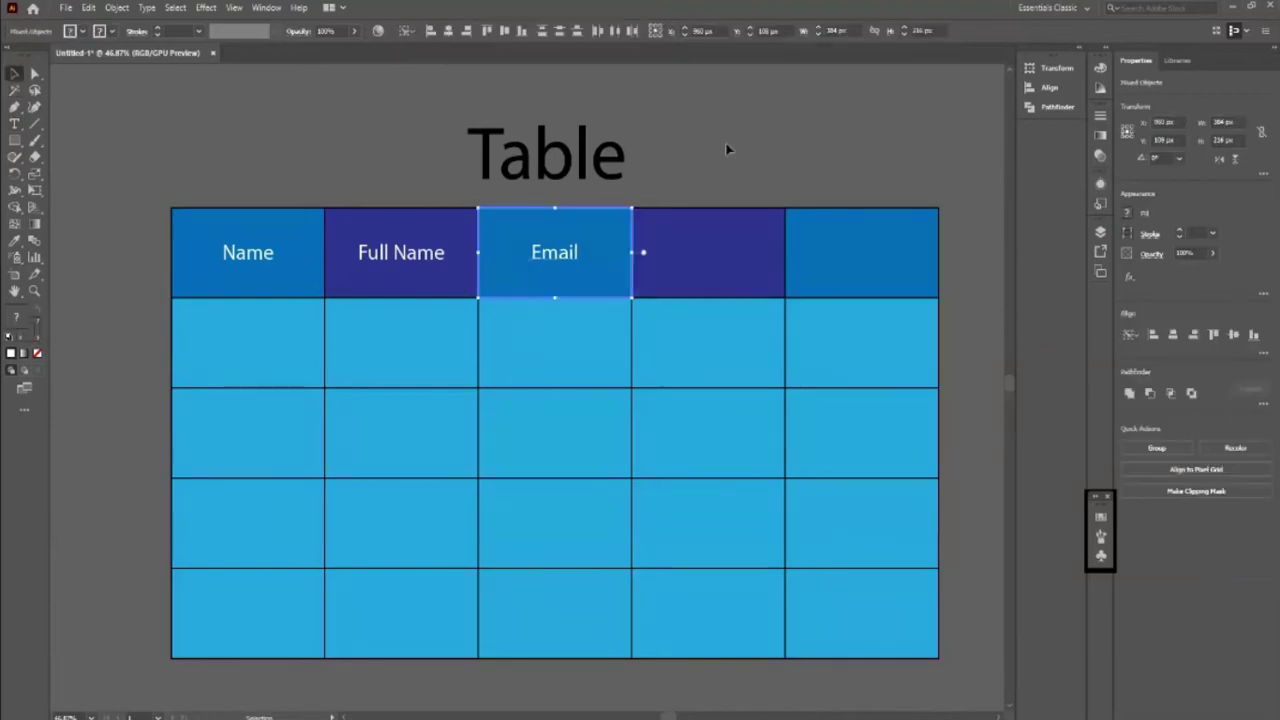
{"action": "left_click", "coordinate": [729, 148]}
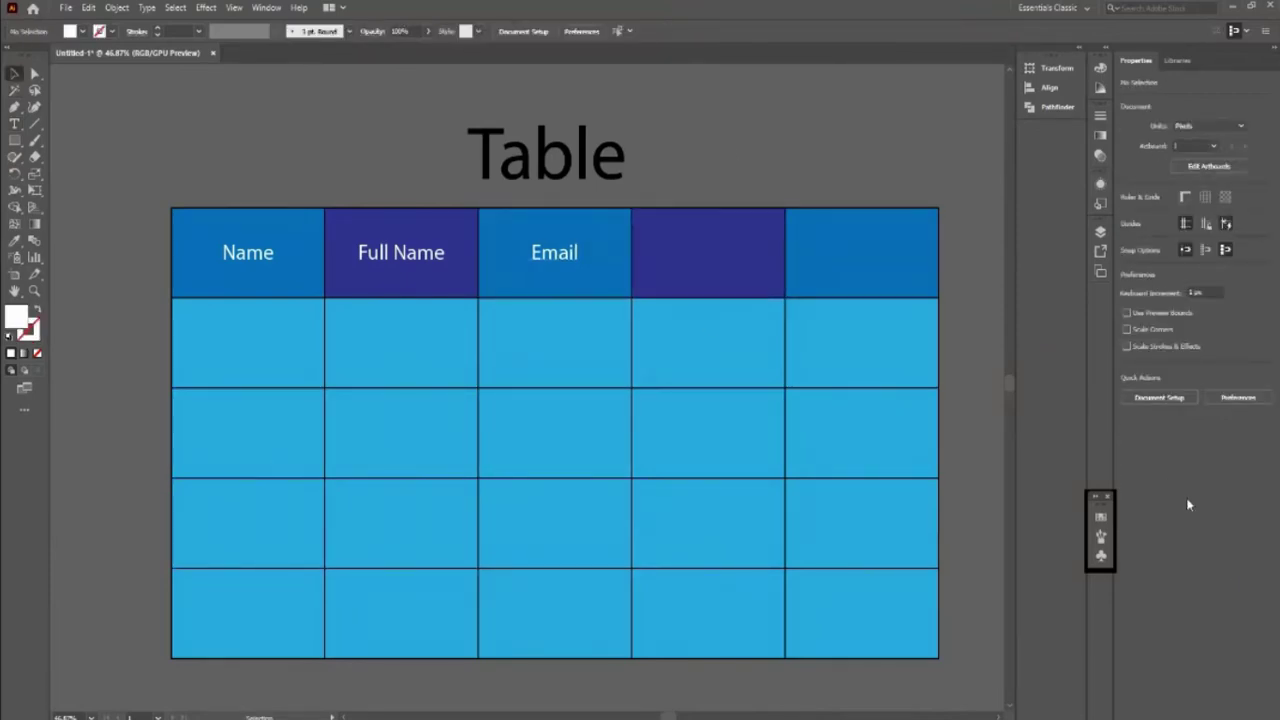
{"action": "left_click", "coordinate": [560, 260]}
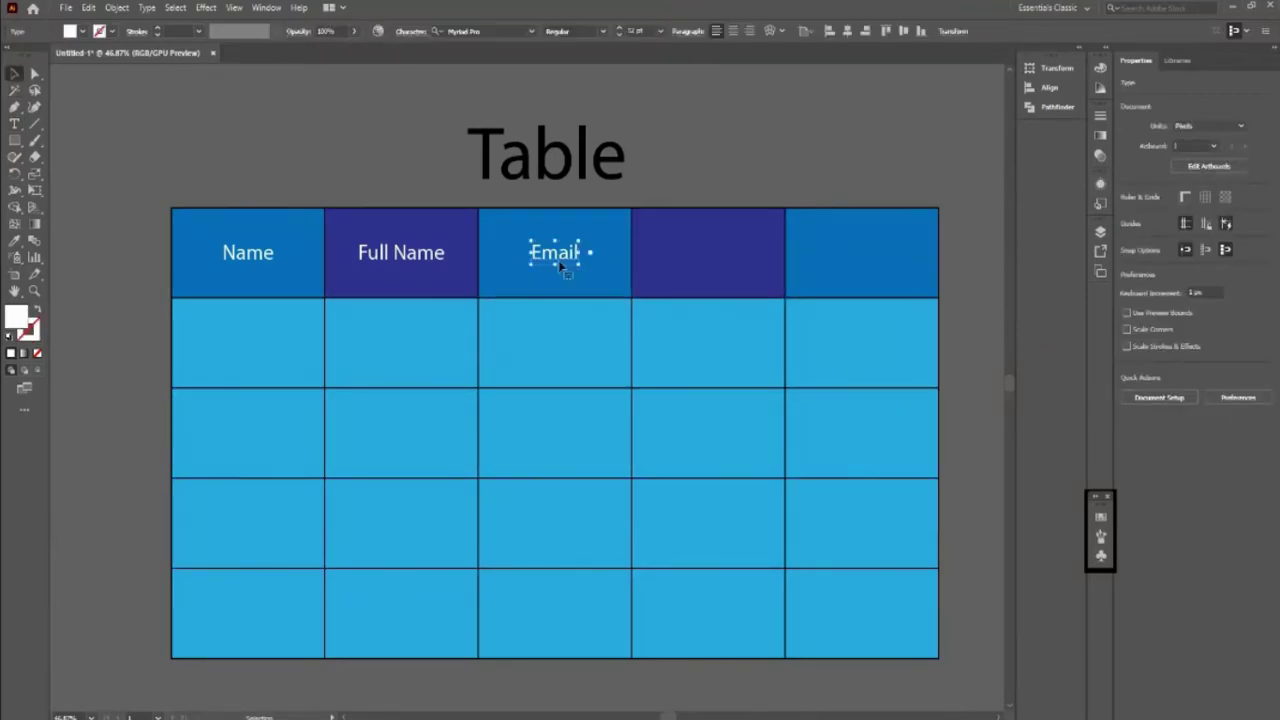
Duplicate the Email label into the fourth header cell, retype it 'Contact' and centre it in the cell
{"action": "left_click_drag", "start_coordinate": [550, 257], "coordinate": [695, 257]}
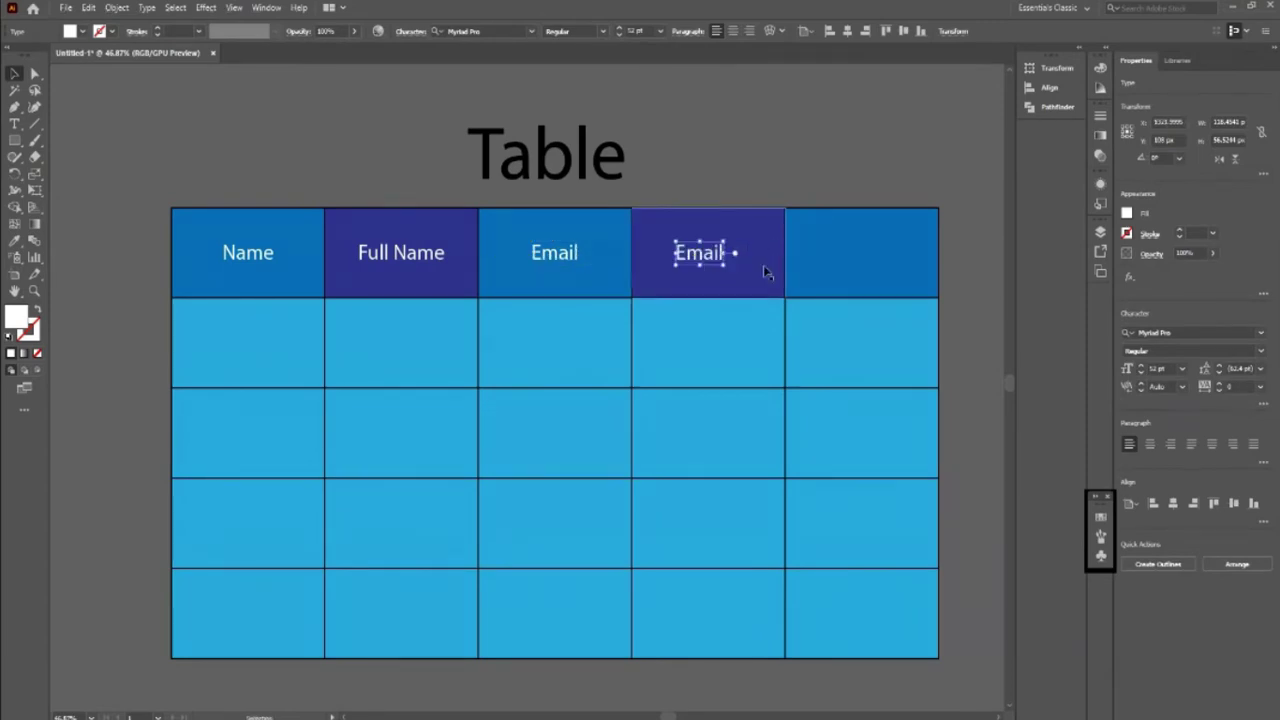
{"action": "double_click", "coordinate": [721, 255]}
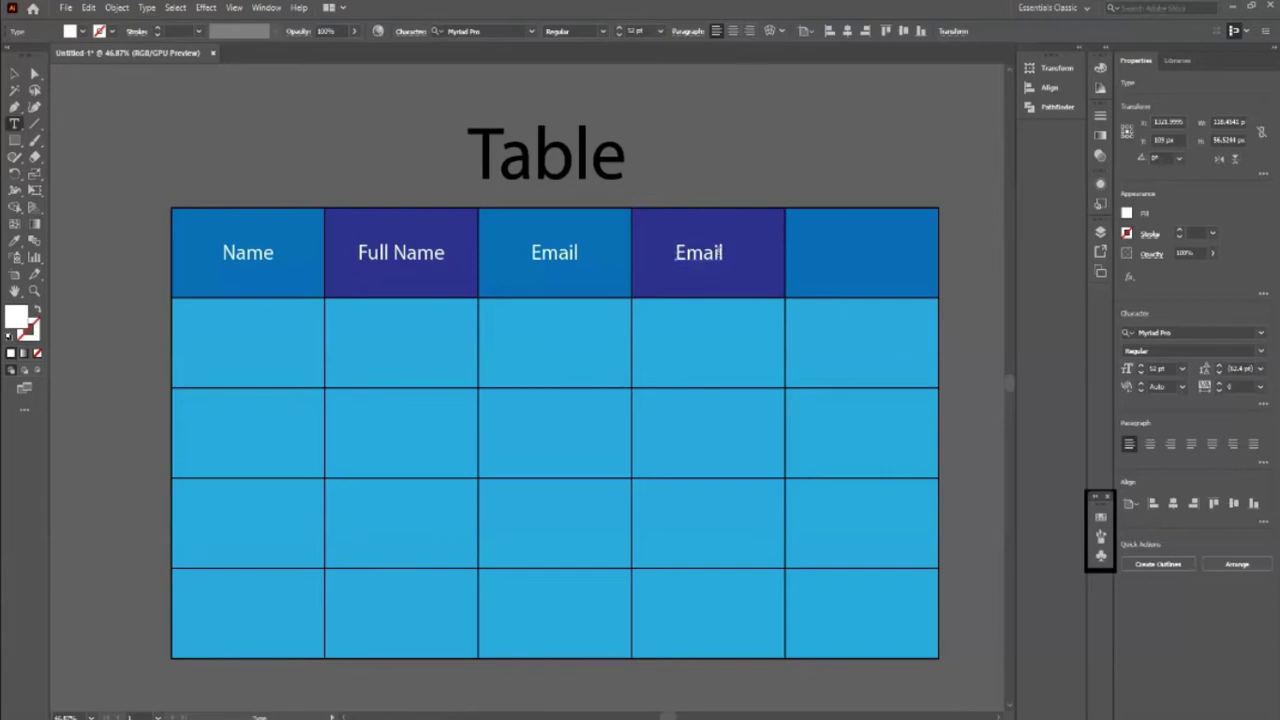
{"action": "key", "text": "BackSpace"}
{"action": "key", "text": "BackSpace"}
{"action": "key", "text": "BackSpace"}
{"action": "key", "text": "BackSpace"}
{"action": "type", "text": "Con"}
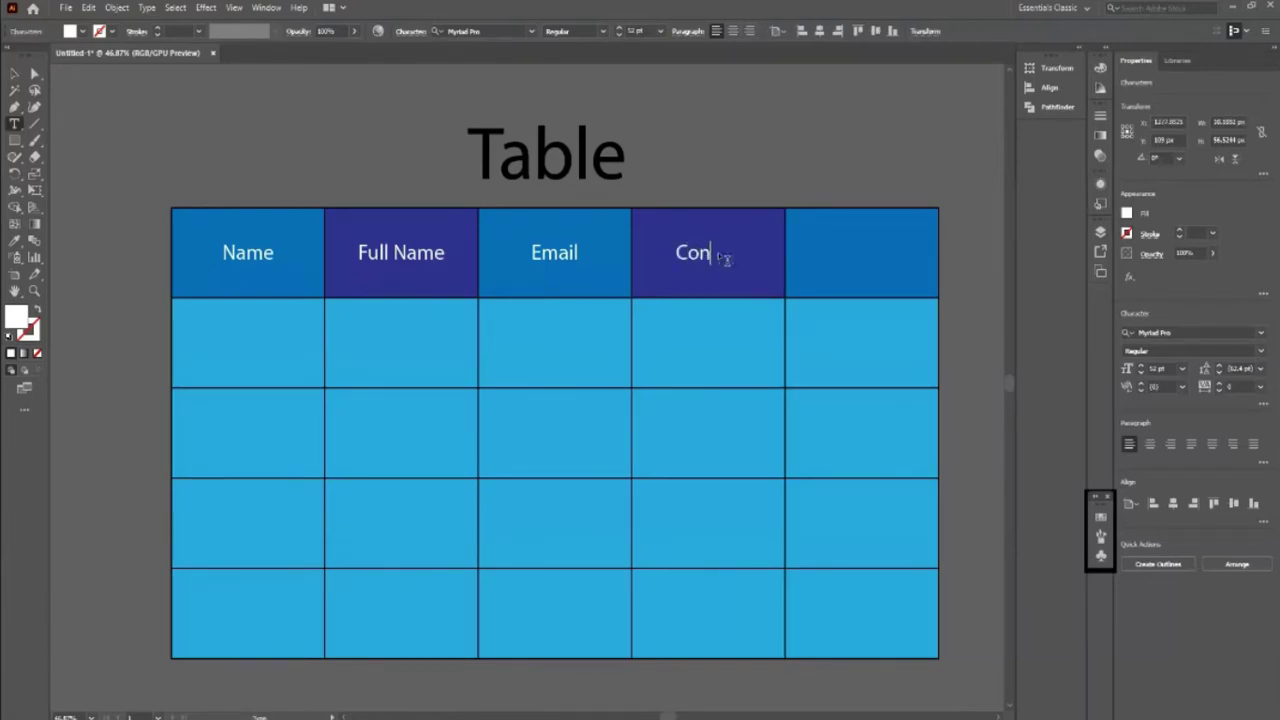
{"action": "type", "text": "tact"}
{"action": "key", "text": "Escape"}
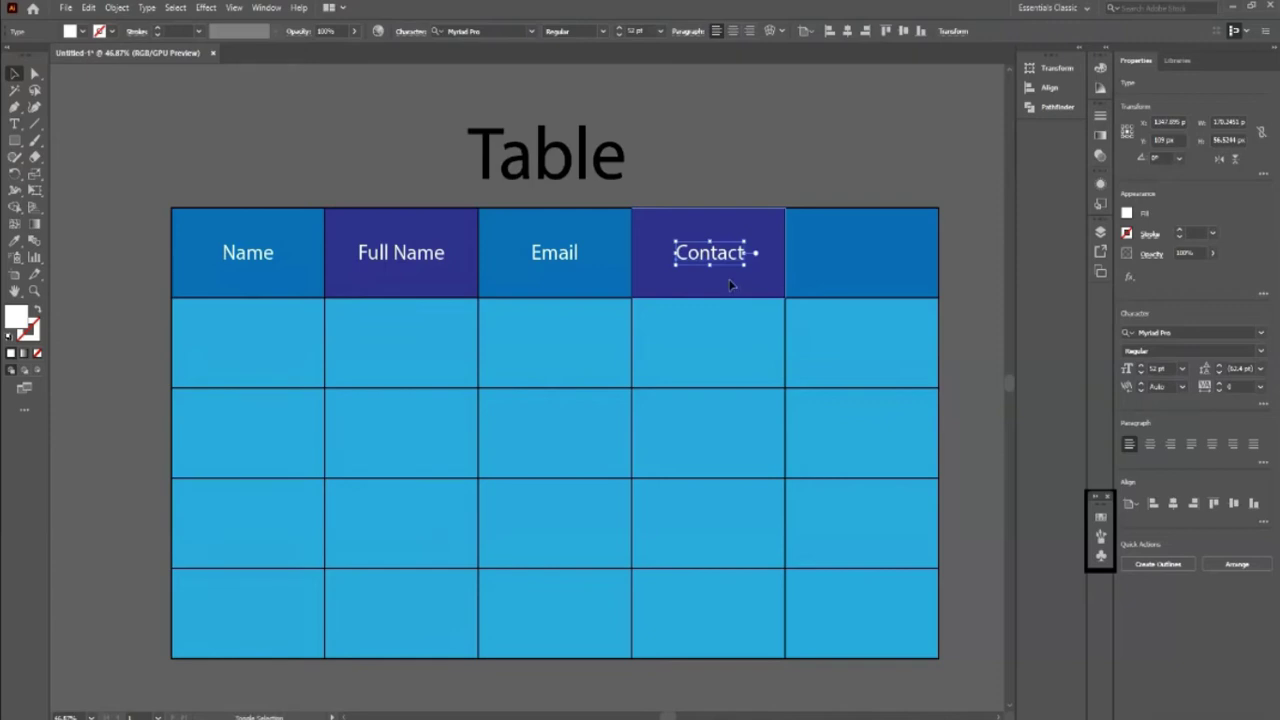
{"action": "left_click", "coordinate": [730, 285], "text": "shift"}
{"action": "left_click", "coordinate": [508, 31]}
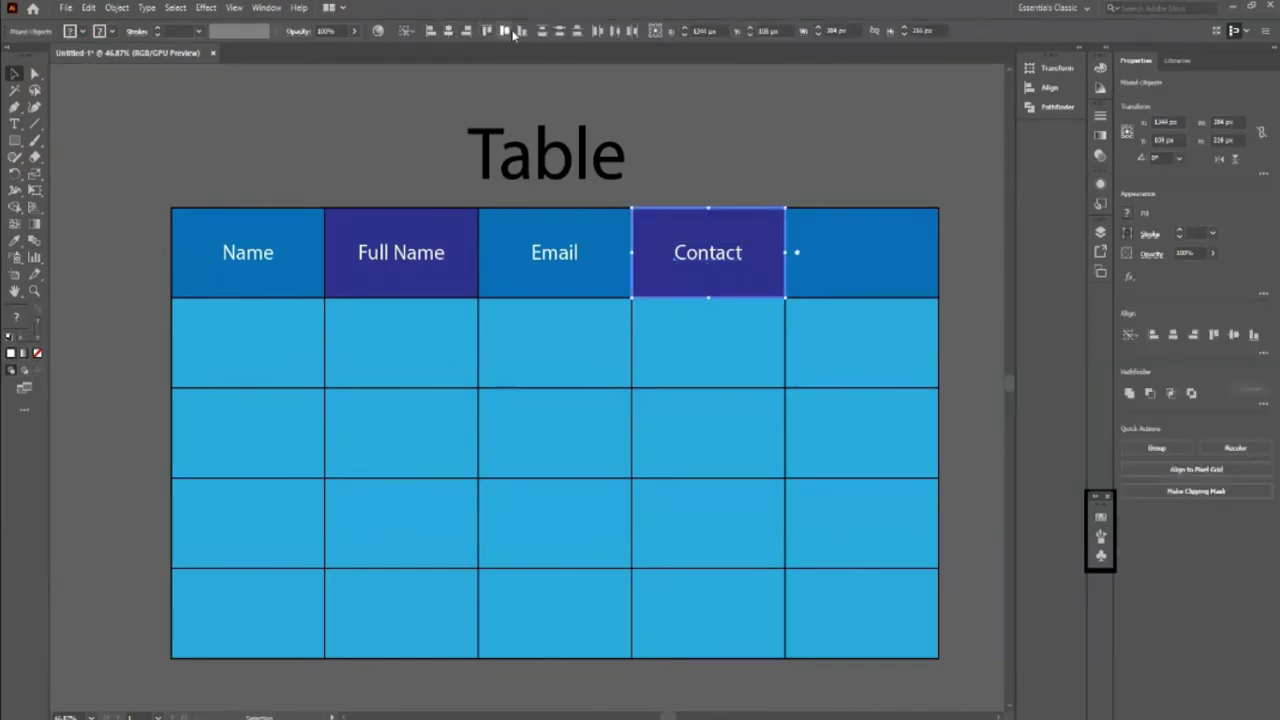
{"action": "left_click", "coordinate": [710, 255]}
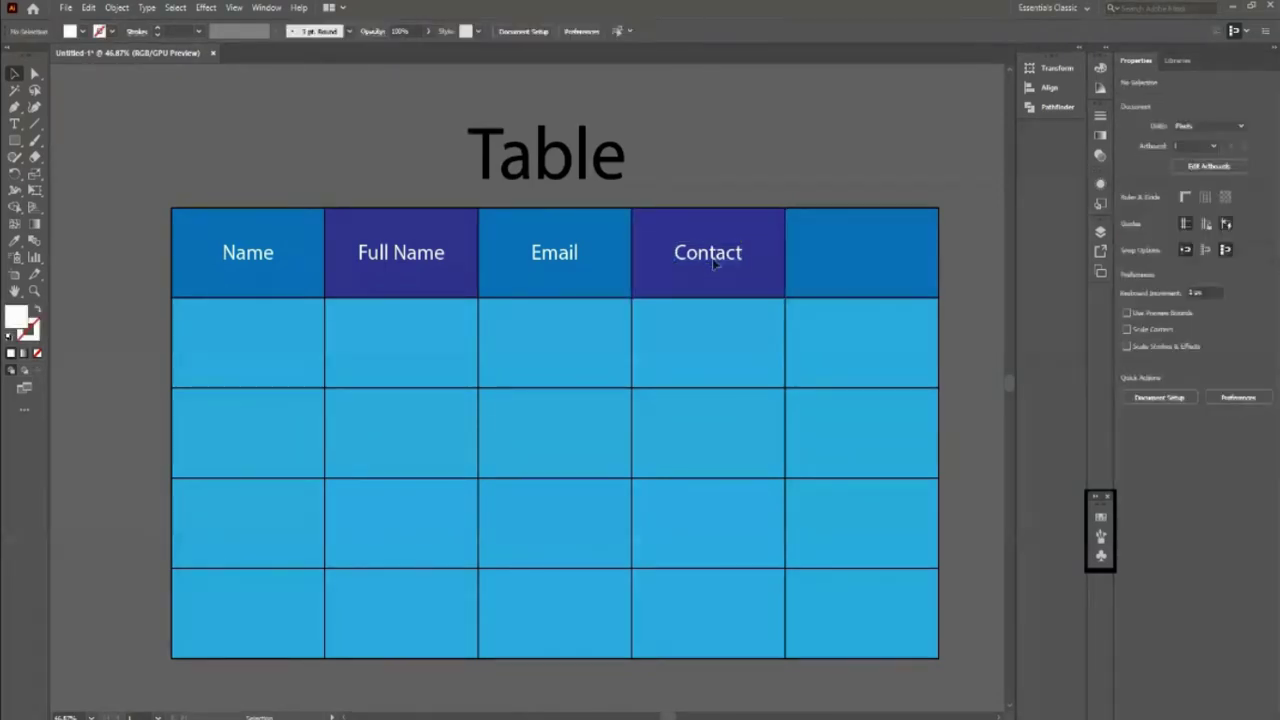
{"action": "left_click", "coordinate": [770, 278], "text": "shift"}
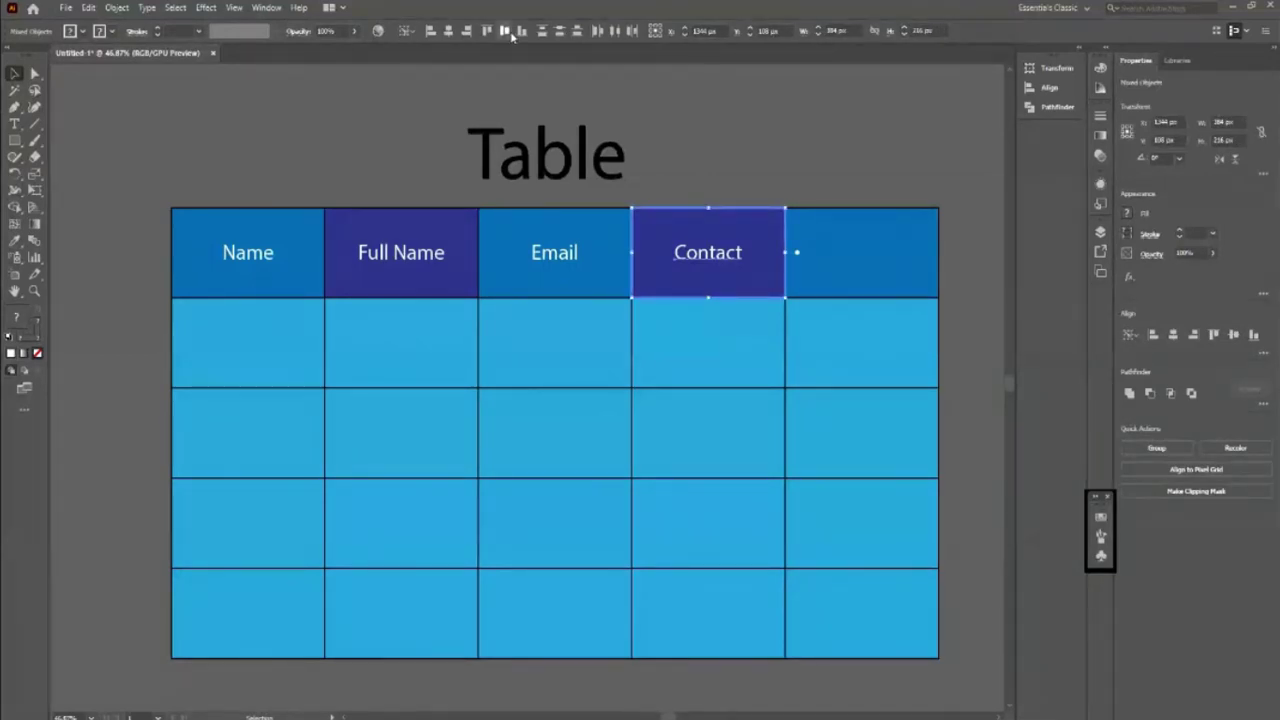
{"action": "left_click", "coordinate": [785, 166]}
Copy the Contact label into the fifth header cell, retype it 'Adress' and centre it with its cell
{"action": "left_click", "coordinate": [705, 255]}
{"action": "left_click_drag", "start_coordinate": [706, 256], "coordinate": [893, 262]}
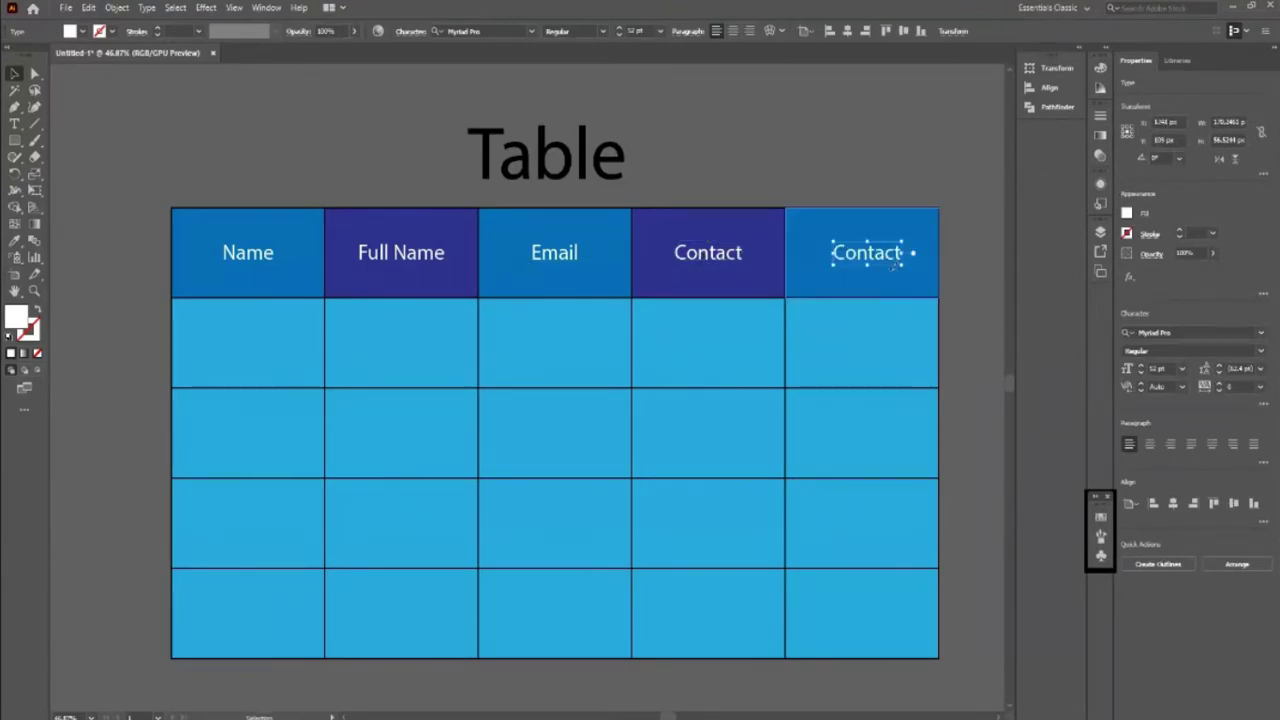
{"action": "double_click", "coordinate": [893, 262]}
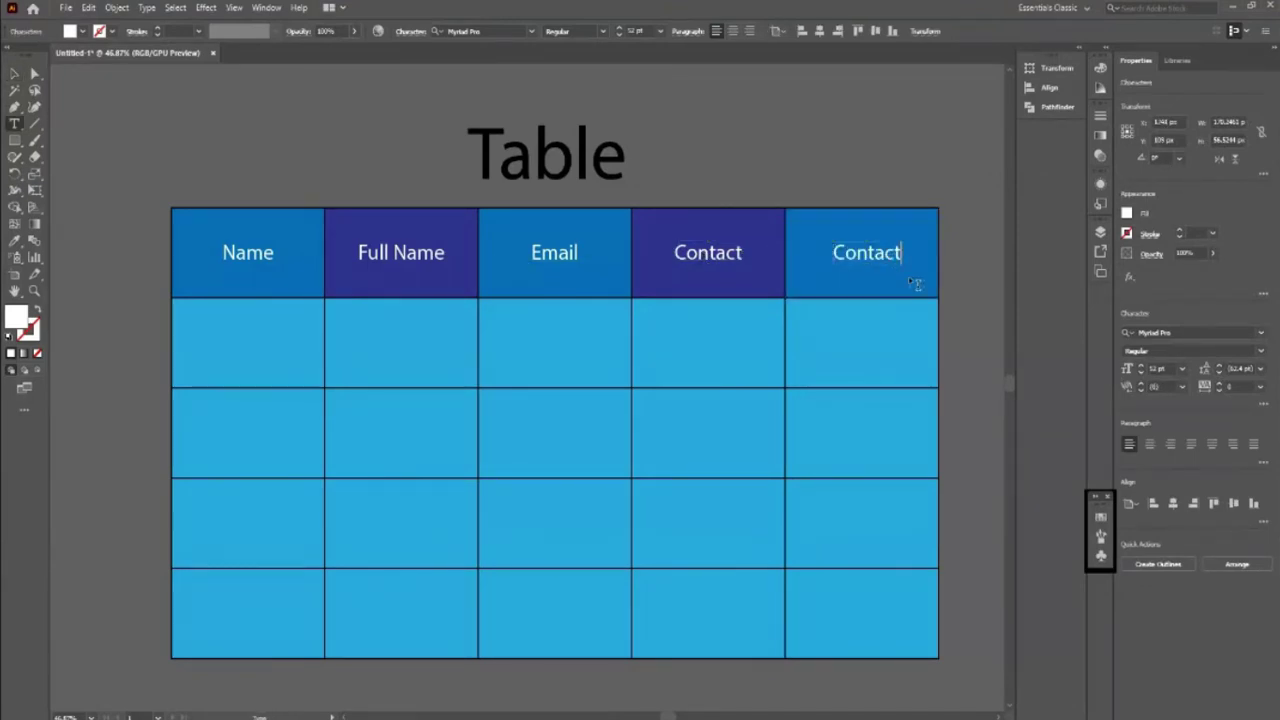
{"action": "key", "text": "BackSpace"}
{"action": "key", "text": "BackSpace"}
{"action": "key", "text": "BackSpace"}
{"action": "key", "text": "BackSpace"}
{"action": "type", "text": "Adress"}
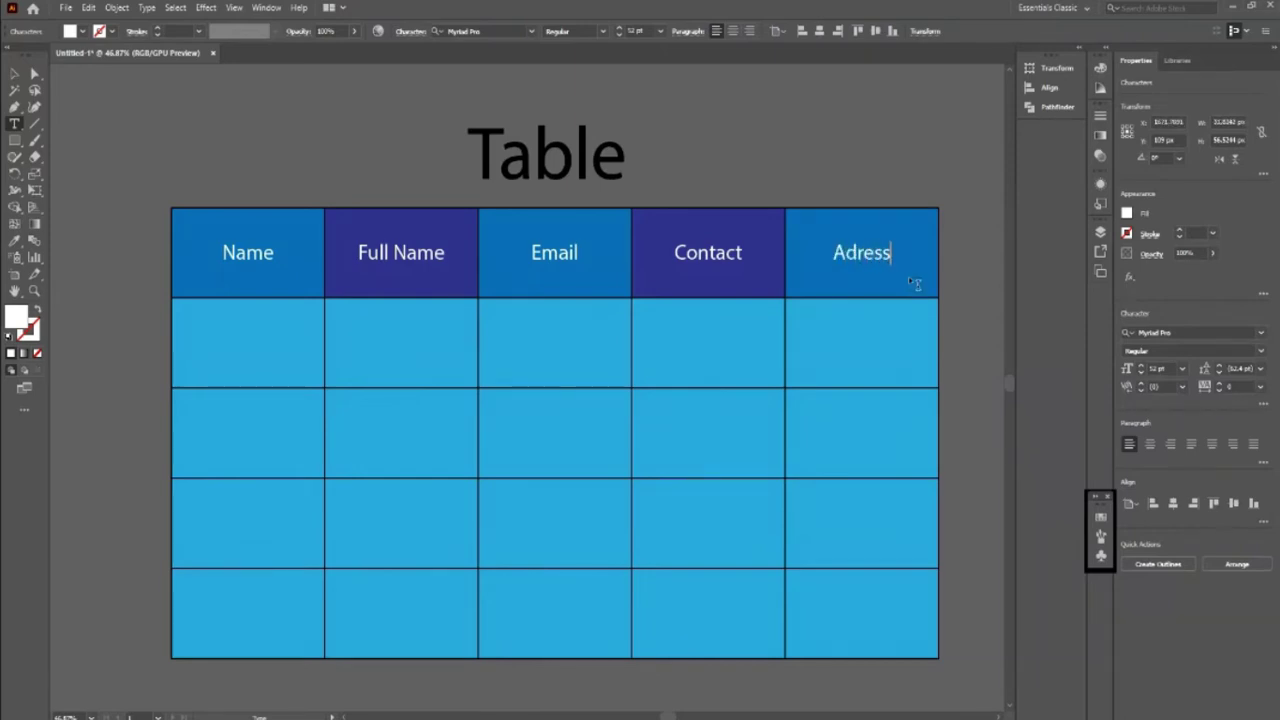
{"action": "key", "text": "Escape"}
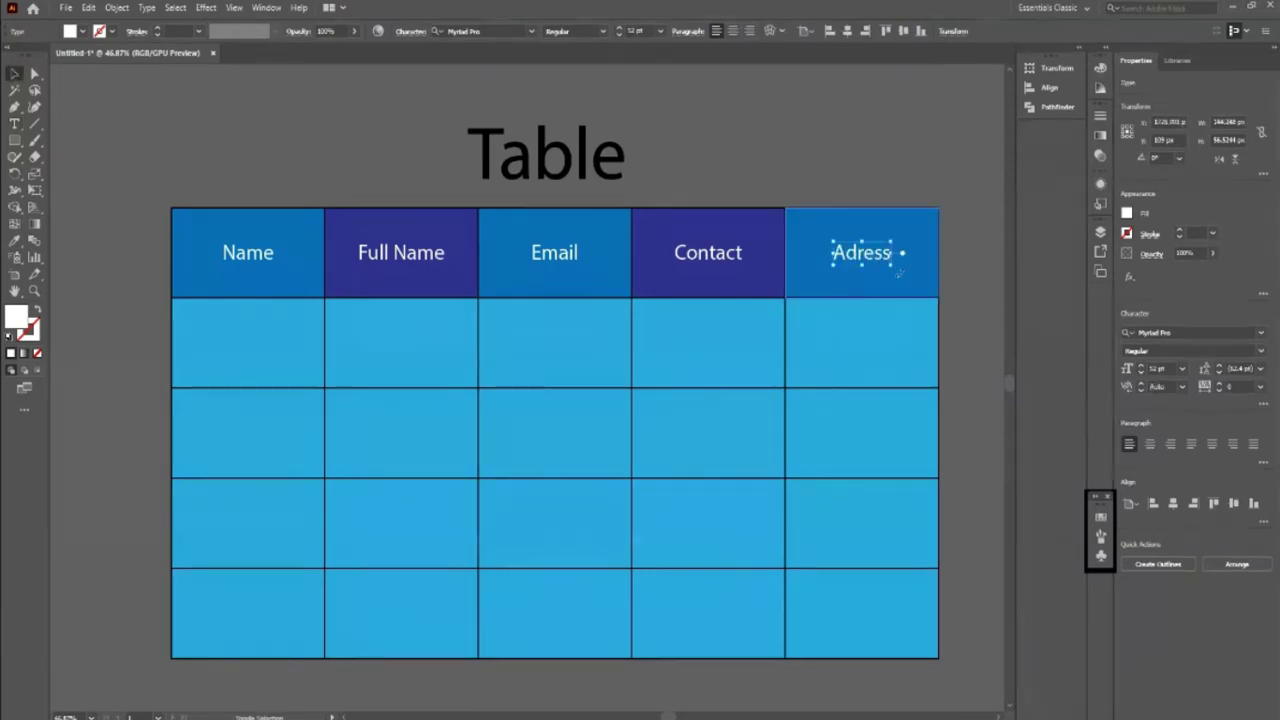
{"action": "left_click", "coordinate": [899, 272], "text": "shift"}
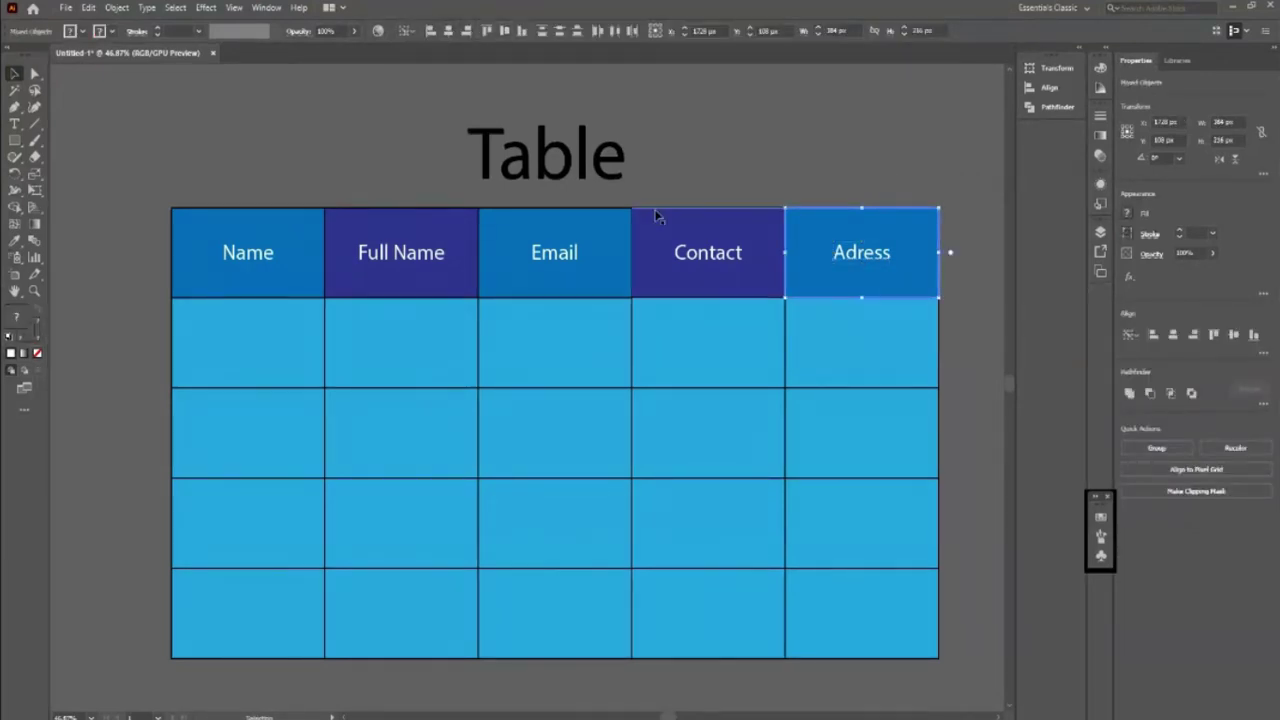
{"action": "key", "text": "ctrl+shift+a"}
{"action": "scroll", "coordinate": [177, 474], "scroll_direction": "down", "scroll_amount": 2}
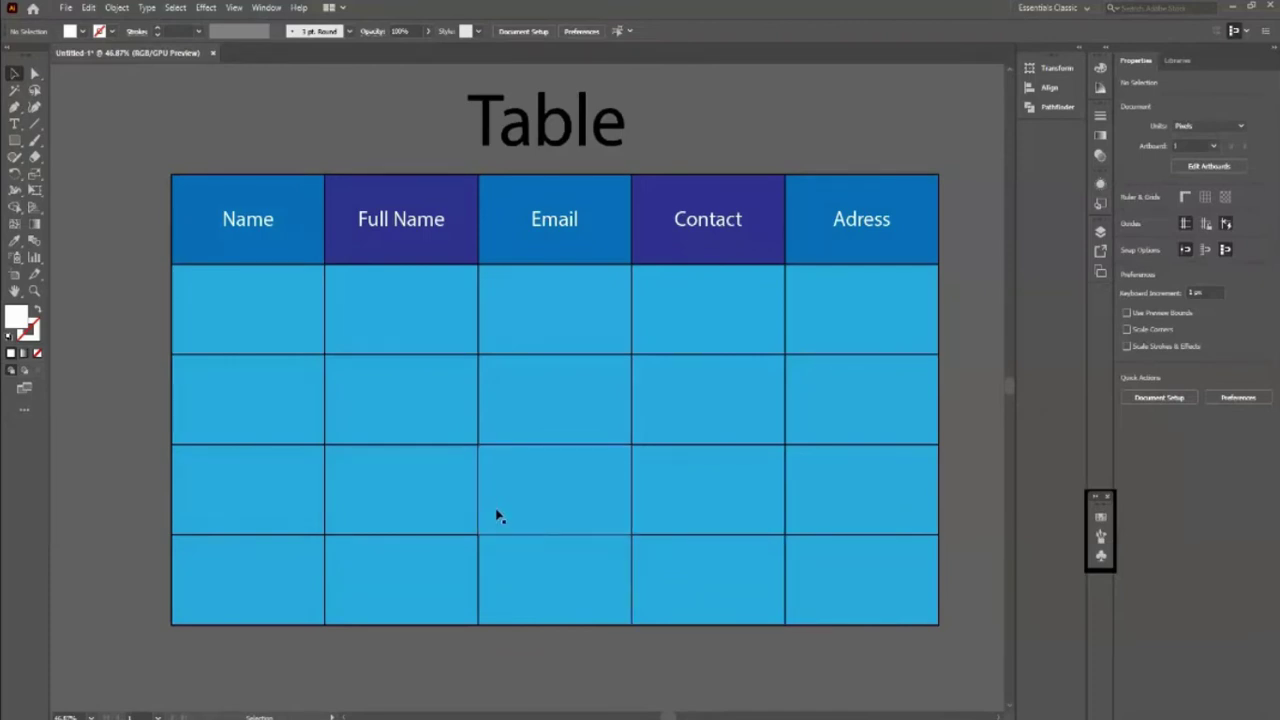
Select all five header cells: Name, Full Name, Email, Contact and Adress
{"action": "left_click", "coordinate": [266, 258]}
{"action": "left_click", "coordinate": [380, 200], "text": "shift"}
{"action": "left_click", "coordinate": [557, 190], "text": "shift"}
{"action": "left_click", "coordinate": [659, 189], "text": "shift"}
{"action": "left_click", "coordinate": [834, 188], "text": "shift"}
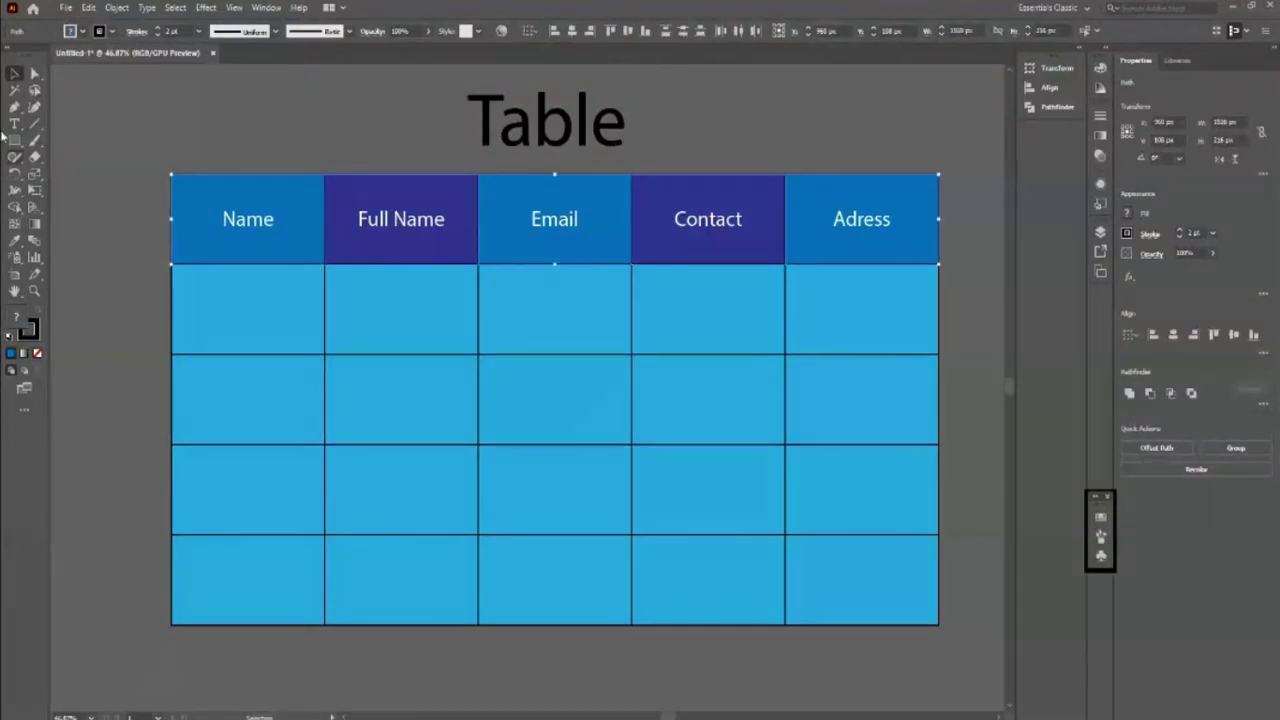
Fill the header row with light coral red (R 242, G 97, B 107) after trying orange and red swatches
{"action": "left_click", "coordinate": [78, 31]}
{"action": "left_click", "coordinate": [122, 56]}
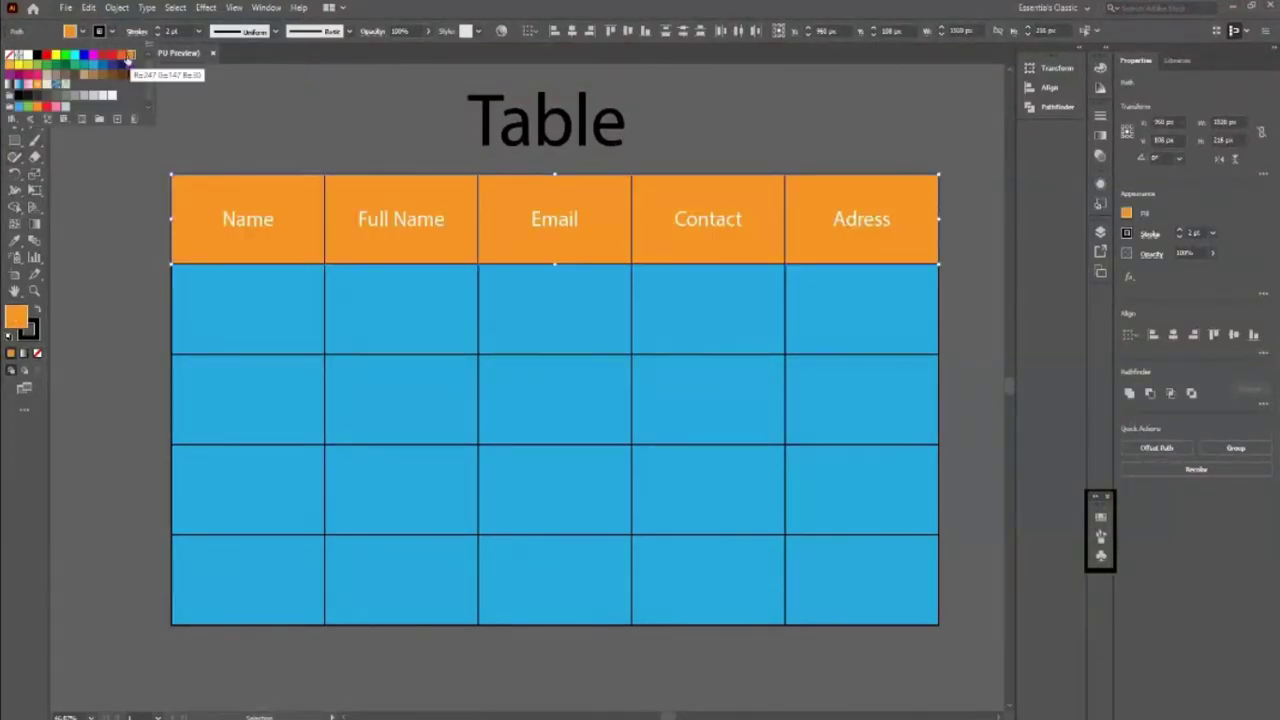
{"action": "left_click", "coordinate": [119, 57]}
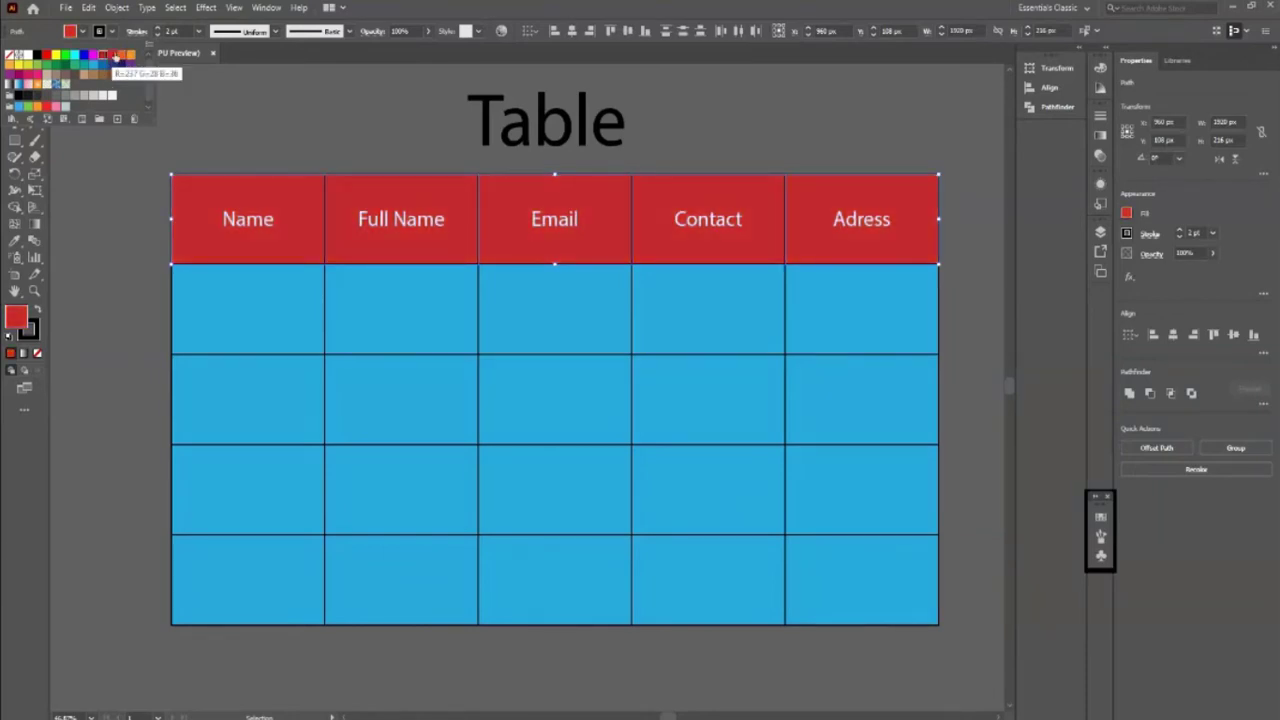
{"action": "left_click", "coordinate": [104, 56]}
{"action": "left_click", "coordinate": [12, 320]}
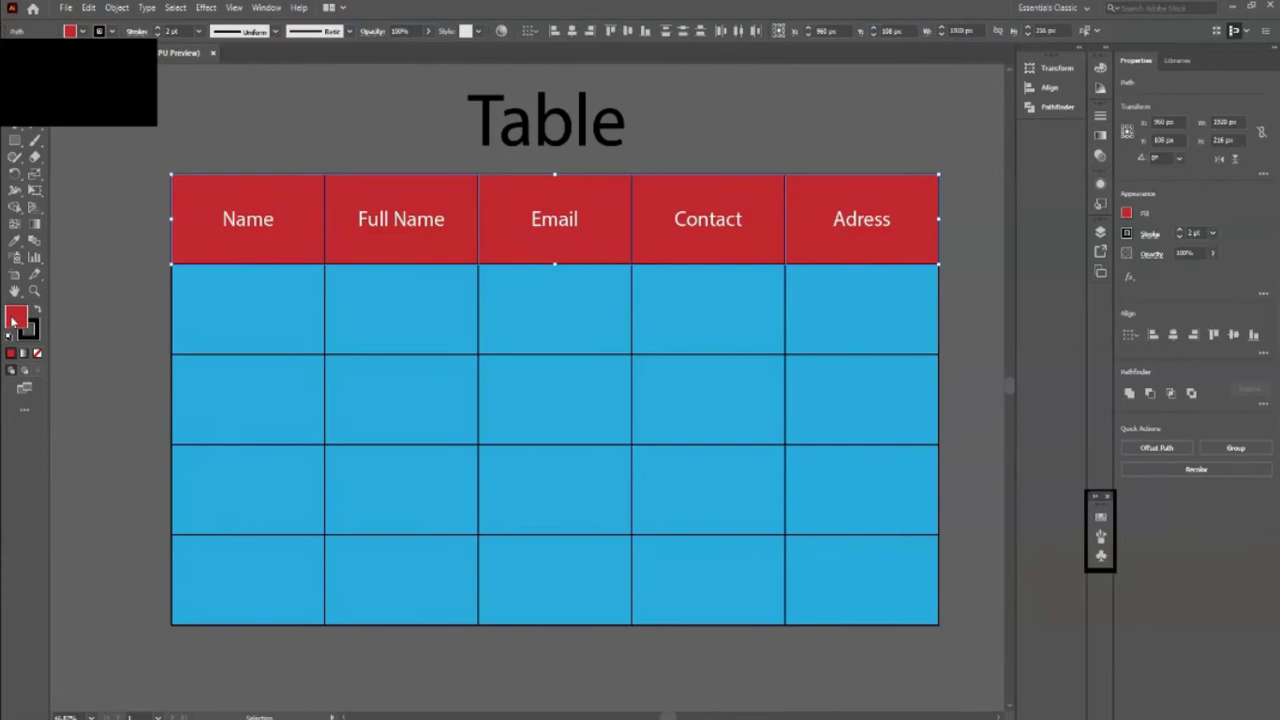
{"action": "double_click", "coordinate": [14, 318]}
{"action": "left_click", "coordinate": [849, 162]}
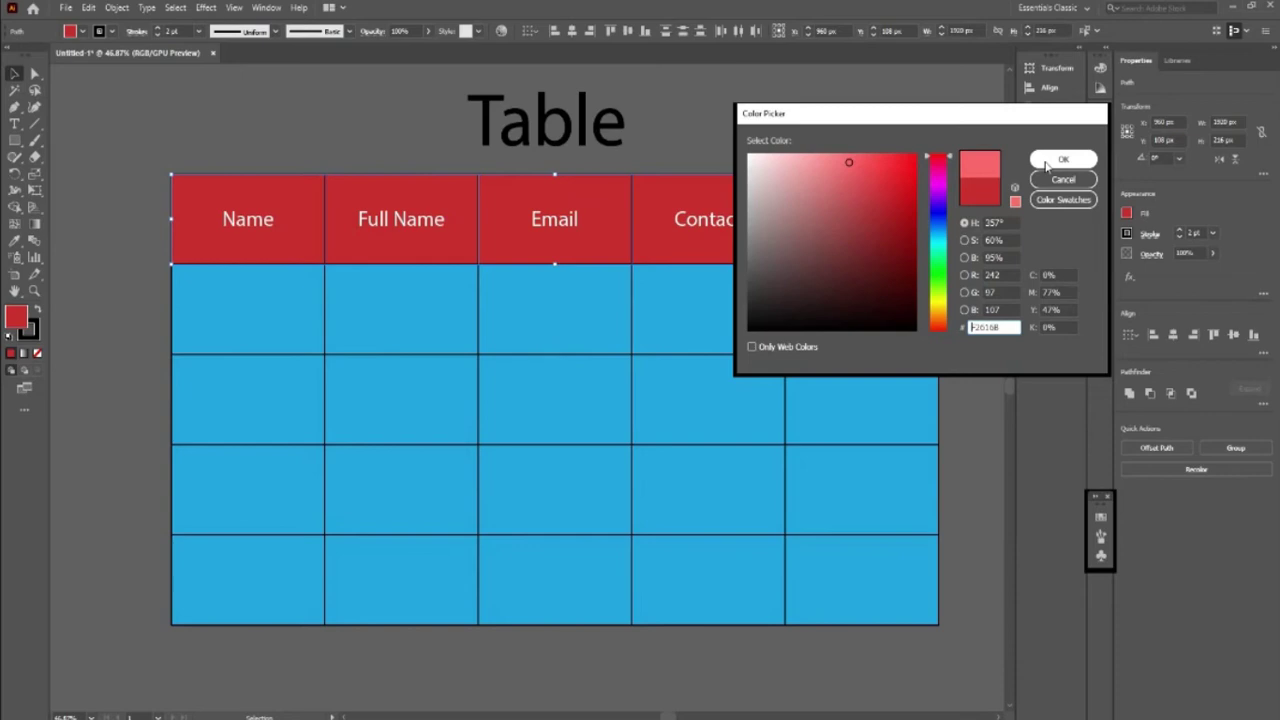
{"action": "left_click", "coordinate": [1062, 160]}
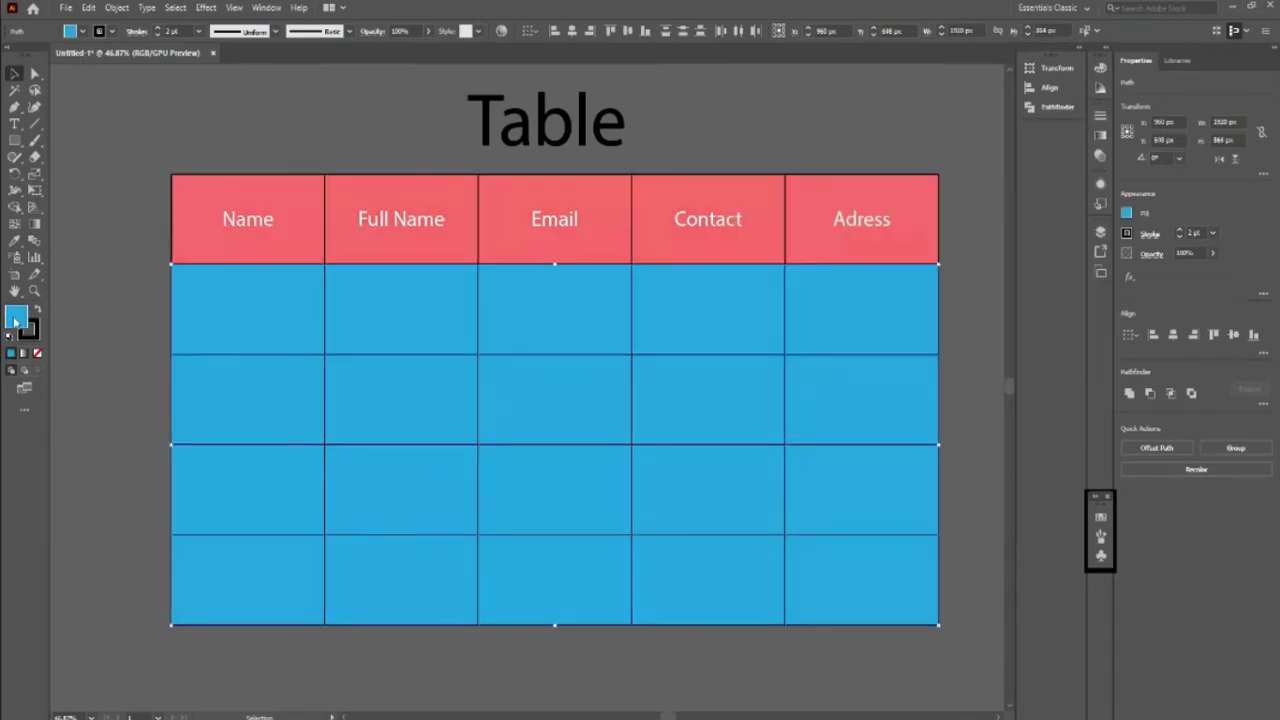
Fill the body cells with a pale yellow from the Color Picker
{"action": "double_click", "coordinate": [16, 317]}
{"action": "mouse_move", "coordinate": [930, 269]}
{"action": "left_mouse_down"}
{"action": "mouse_move", "coordinate": [946, 231]}
{"action": "mouse_move", "coordinate": [948, 314]}
{"action": "left_mouse_up"}
{"action": "left_click_drag", "start_coordinate": [884, 175], "coordinate": [831, 160]}
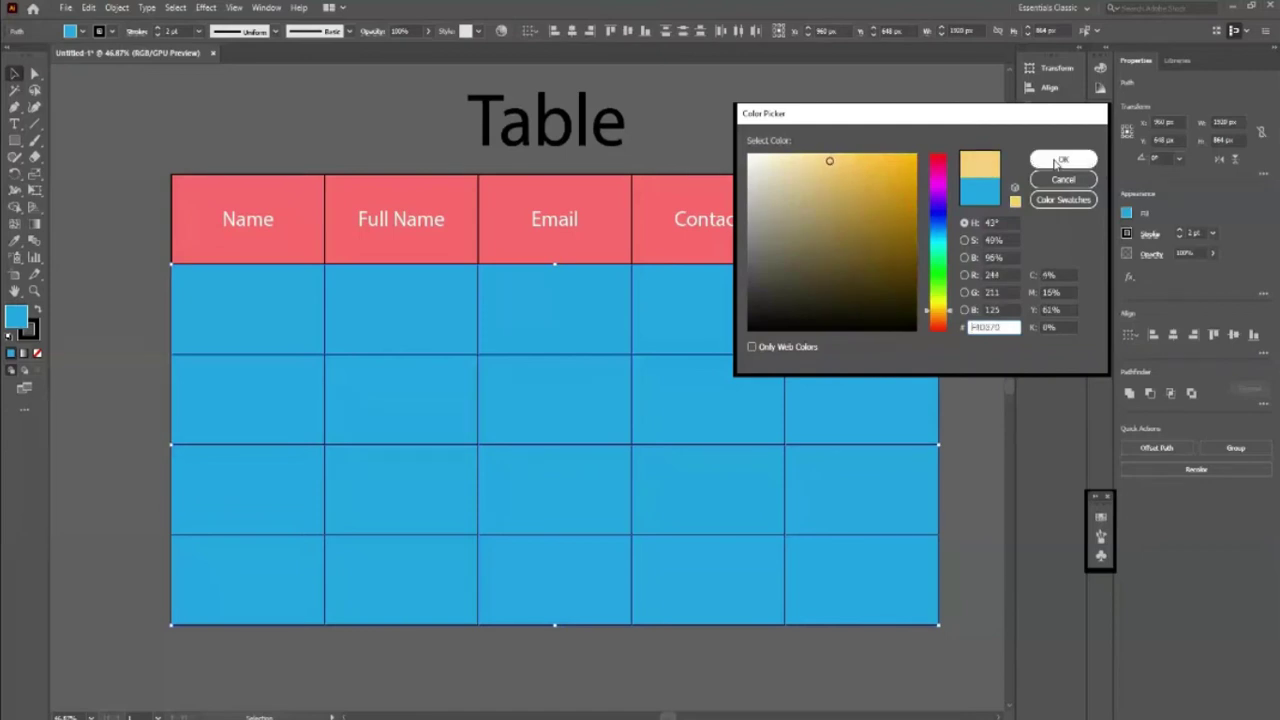
{"action": "left_click", "coordinate": [1063, 159]}
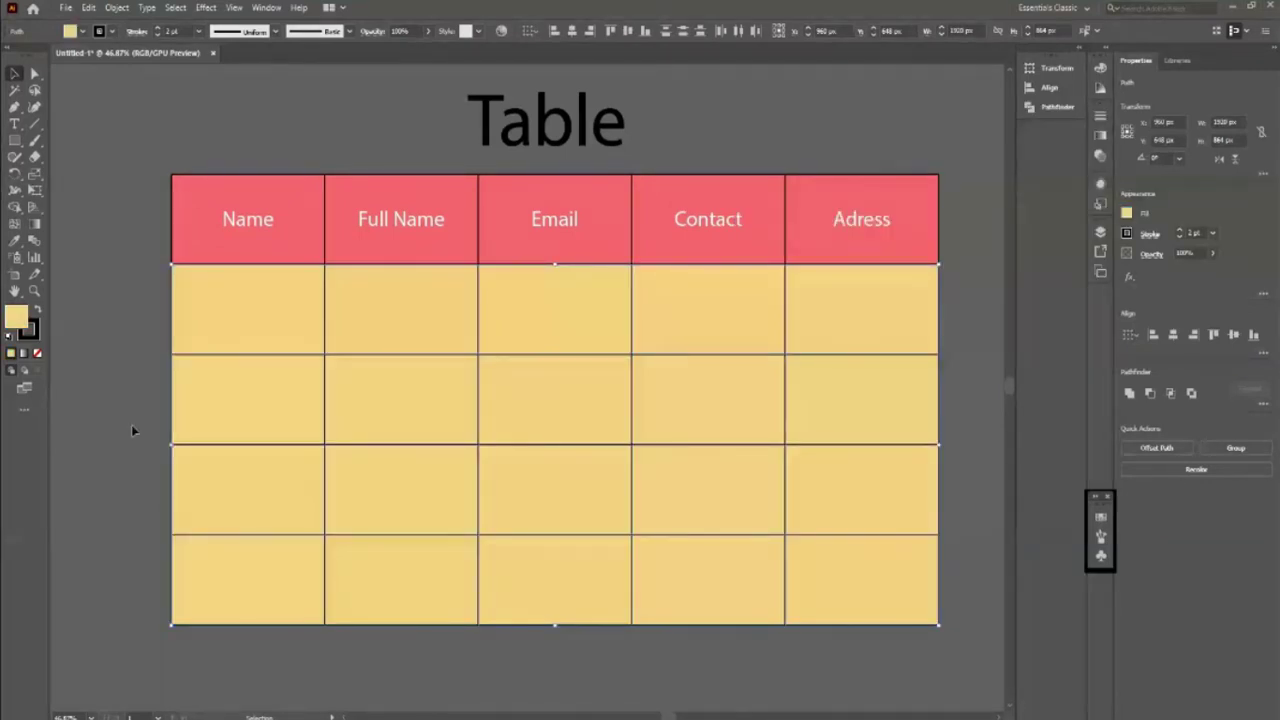
Change the body cells' fill to green
{"action": "double_click", "coordinate": [14, 318]}
{"action": "left_click", "coordinate": [937, 263]}
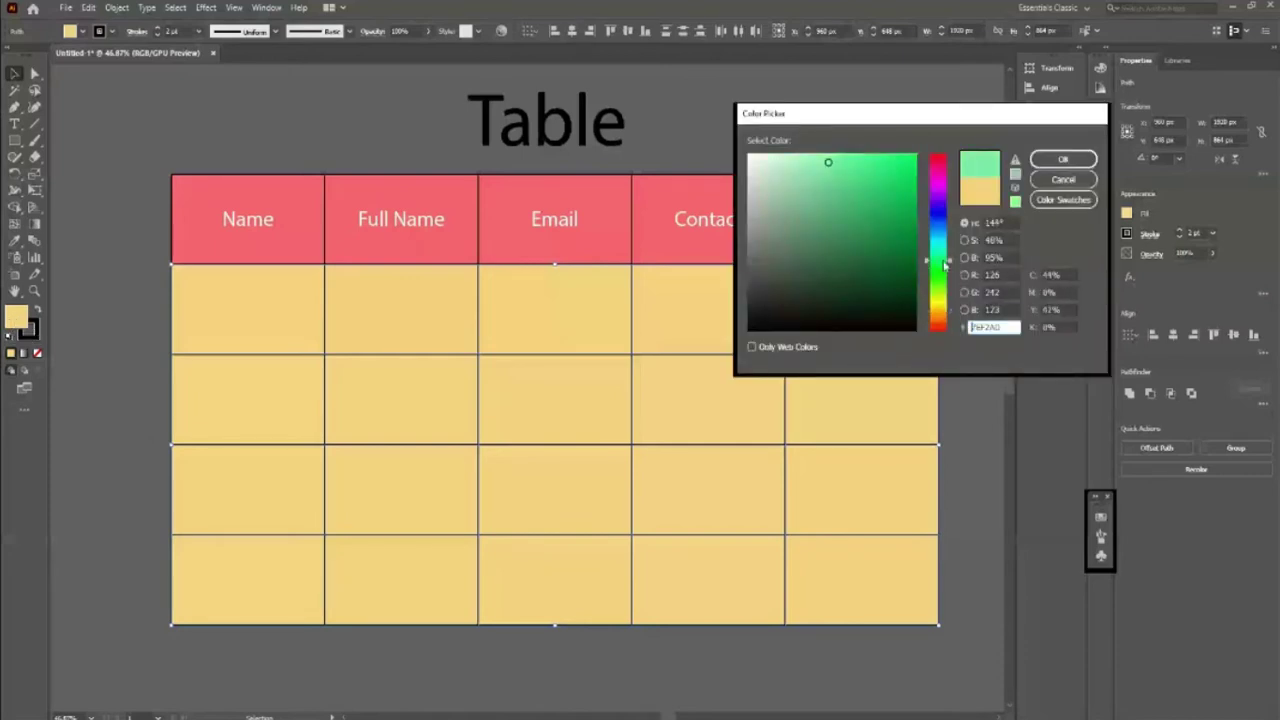
{"action": "key", "text": "Return"}
{"action": "left_click", "coordinate": [112, 376]}
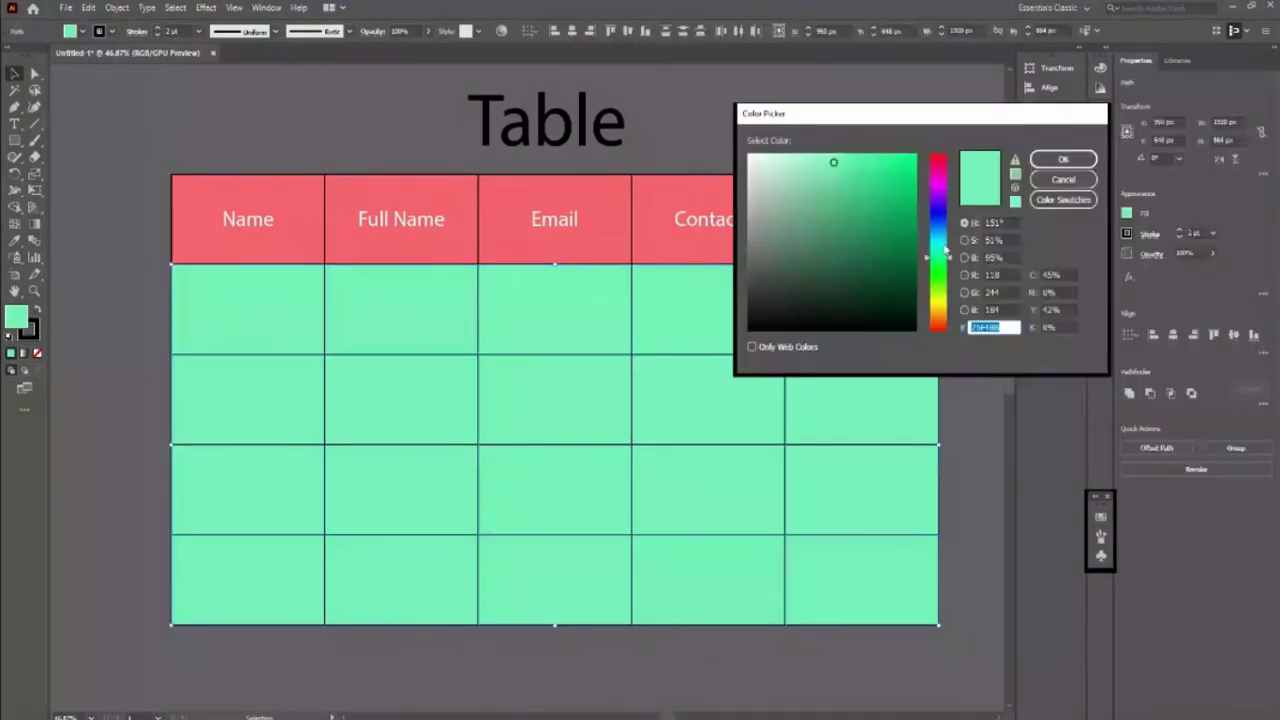
Recolour the body cells a soft periwinkle blue and deselect the table
{"action": "left_click_drag", "start_coordinate": [940, 255], "coordinate": [940, 222]}
{"action": "left_click_drag", "start_coordinate": [850, 158], "coordinate": [835, 158]}
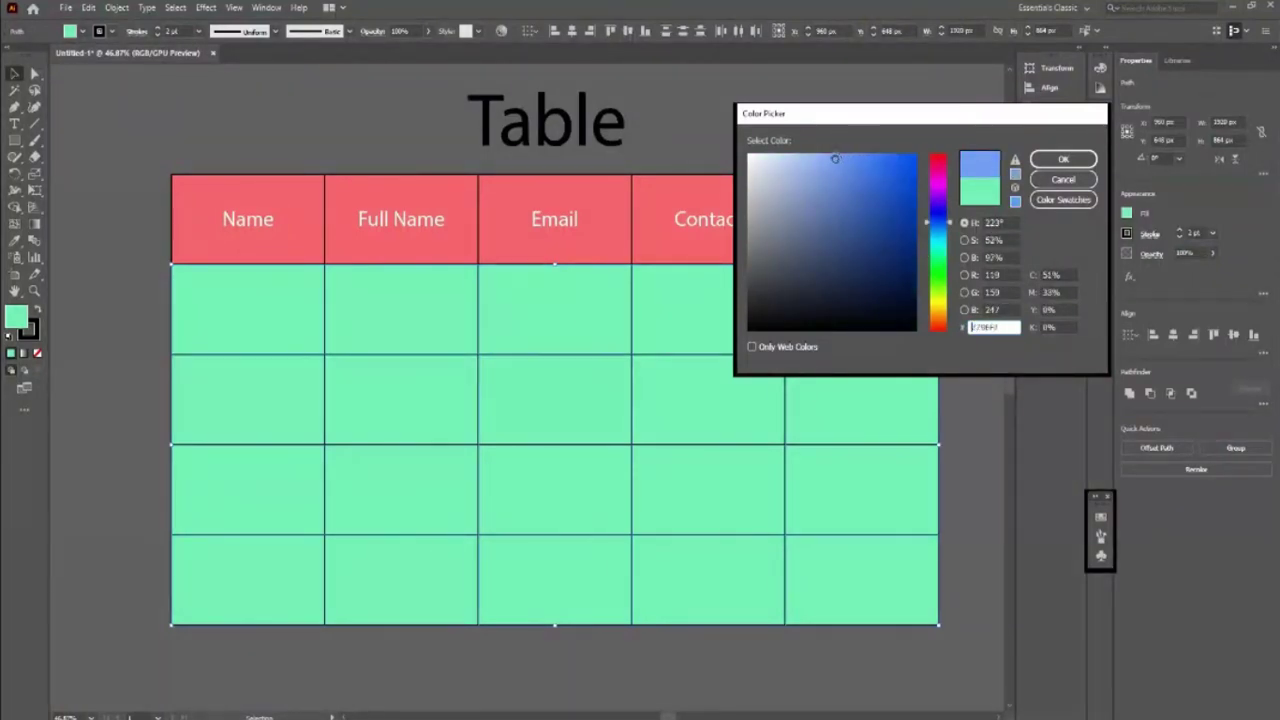
{"action": "key", "text": "Return"}
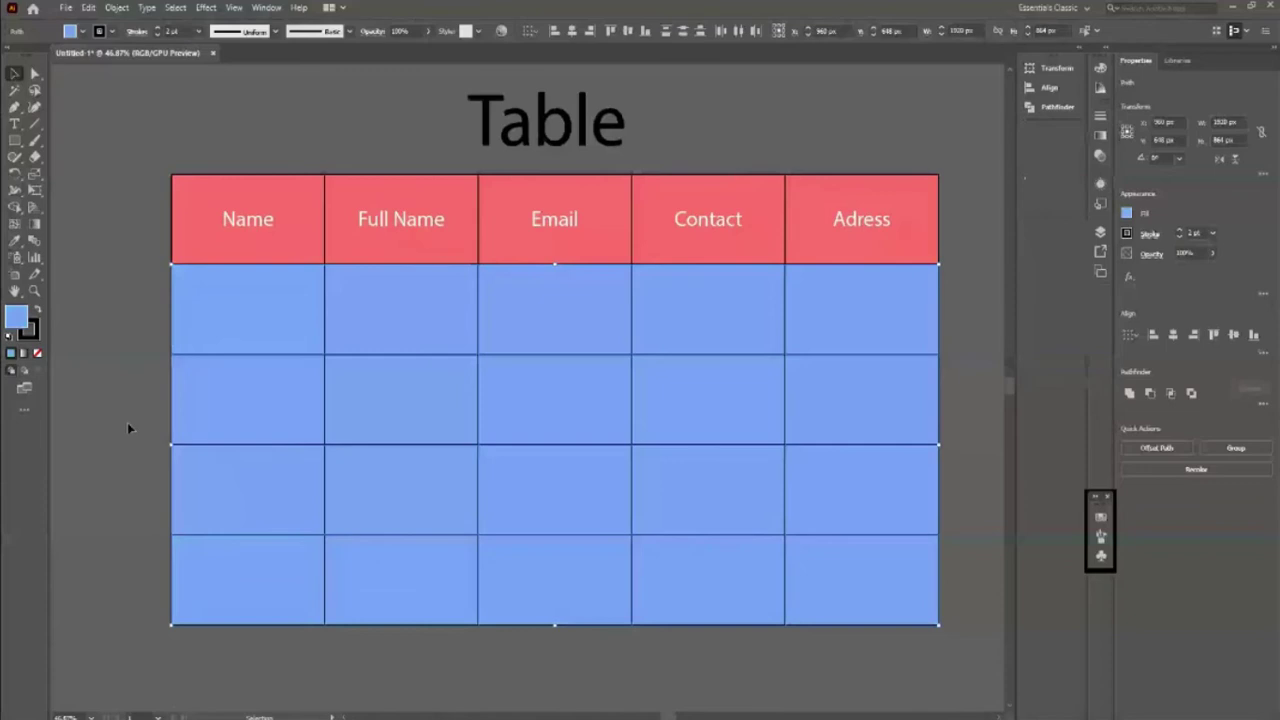
{"action": "left_click", "coordinate": [127, 428]}
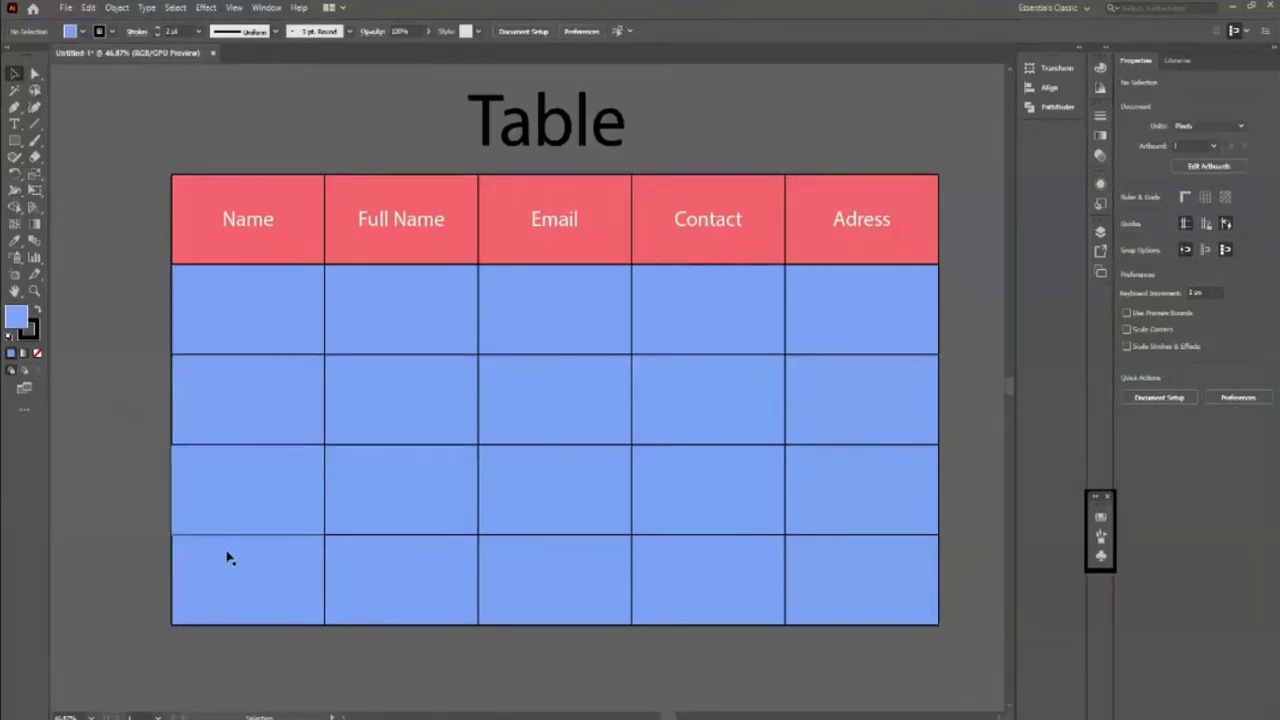
{"action": "left_click", "coordinate": [238, 228]}
{"action": "mouse_move", "coordinate": [240, 228]}
{"action": "left_mouse_down"}
{"action": "mouse_move", "coordinate": [223, 506]}
{"action": "mouse_move", "coordinate": [240, 585]}
{"action": "left_mouse_up"}
{"action": "key", "text": "ctrl+z"}
{"action": "key", "text": "ctrl+z"}
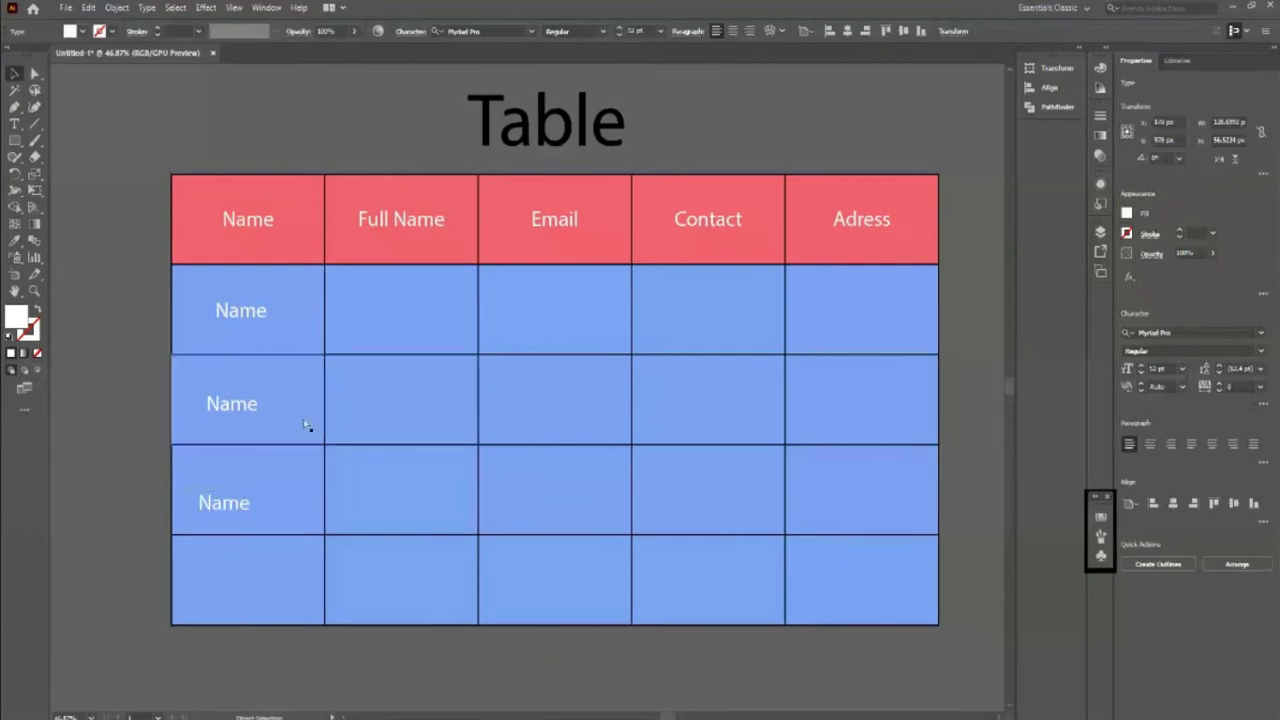
{"action": "key", "text": "ctrl+z"}
{"action": "key", "text": "ctrl+z"}
{"action": "key", "text": "ctrl+z"}
{"action": "left_click", "coordinate": [120, 403]}
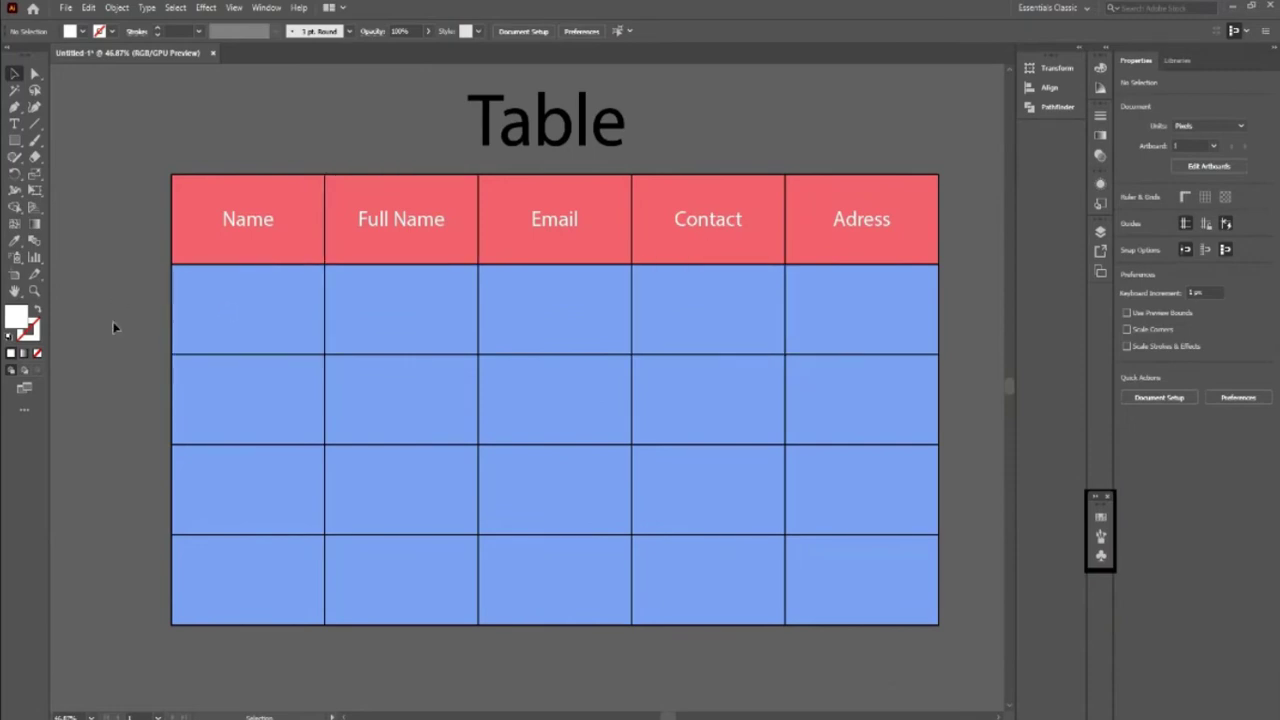
{"action": "scroll", "coordinate": [929, 677], "scroll_direction": "right", "scroll_amount": 3}
{"action": "left_click_drag", "start_coordinate": [857, 651], "coordinate": [897, 608]}
{"action": "key", "text": "z"}
{"action": "scroll", "coordinate": [906, 531], "scroll_direction": "down", "scroll_amount": 2}
{"action": "scroll", "coordinate": [612, 670], "scroll_direction": "up", "scroll_amount": 1}
{"action": "key", "text": "v"}
{"action": "left_click", "coordinate": [614, 643]}
{"action": "left_click", "coordinate": [480, 366]}
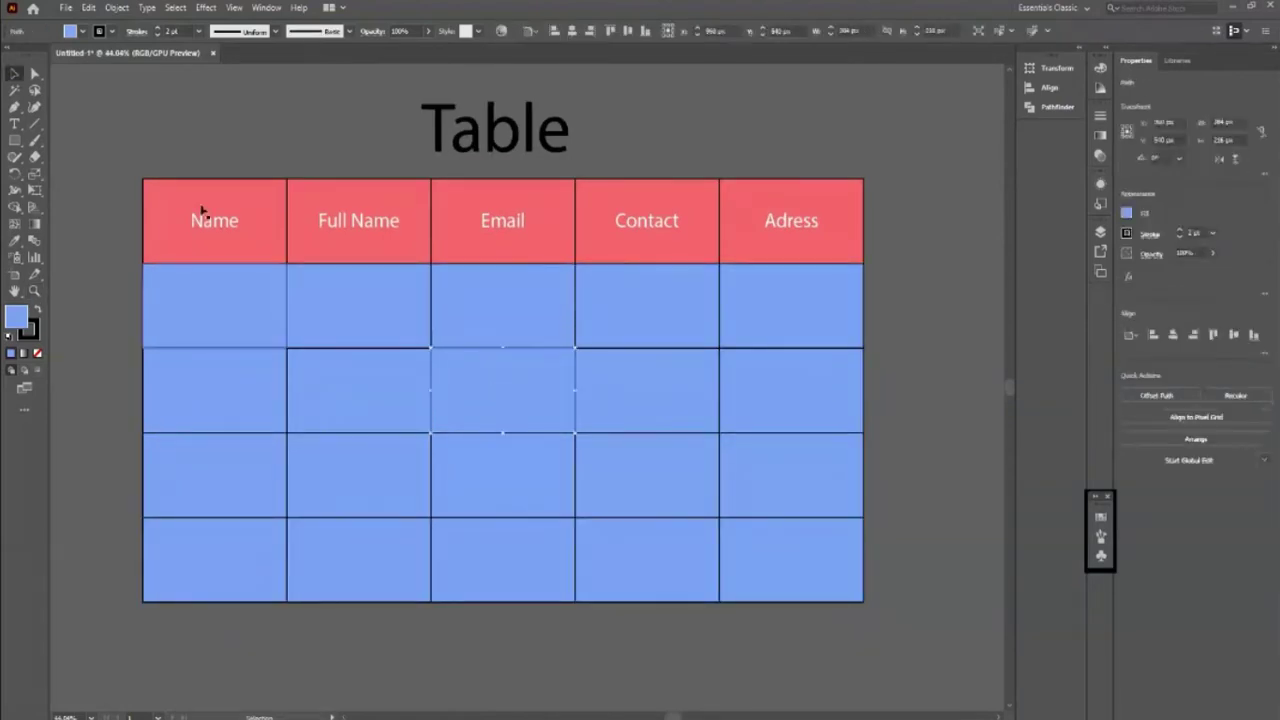
{"action": "left_click", "coordinate": [80, 31]}
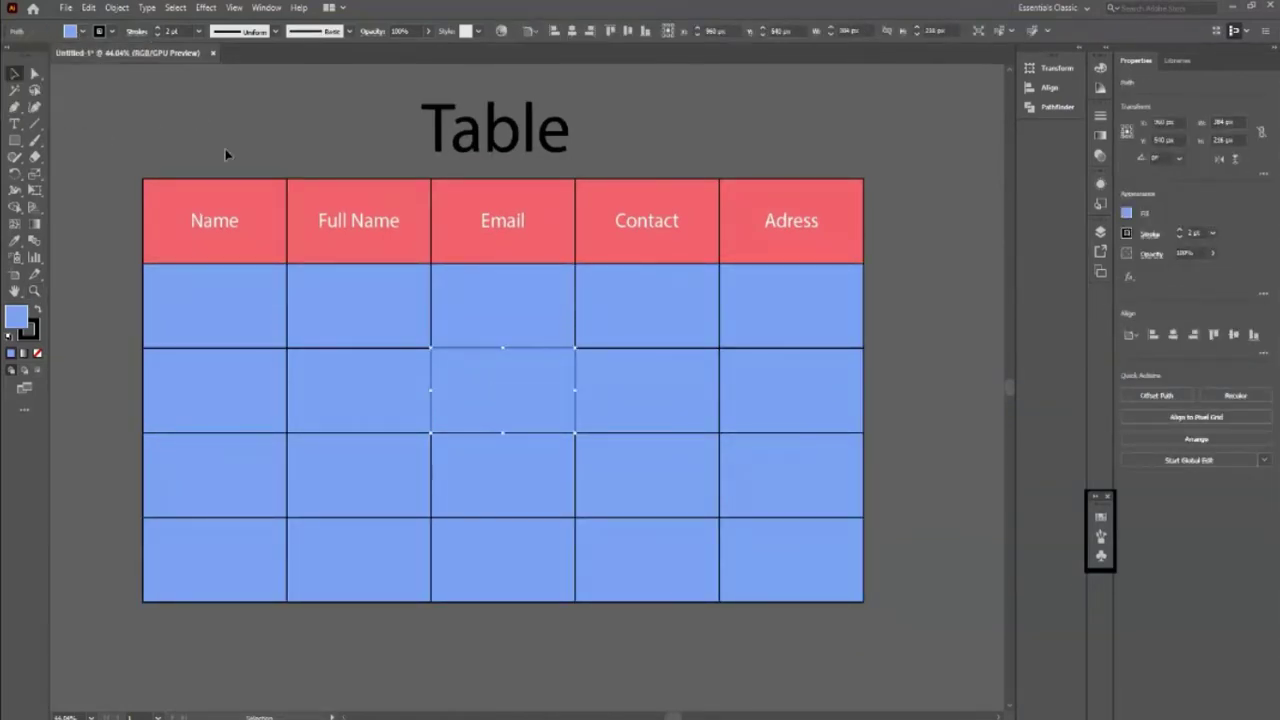
{"action": "left_click", "coordinate": [82, 31]}
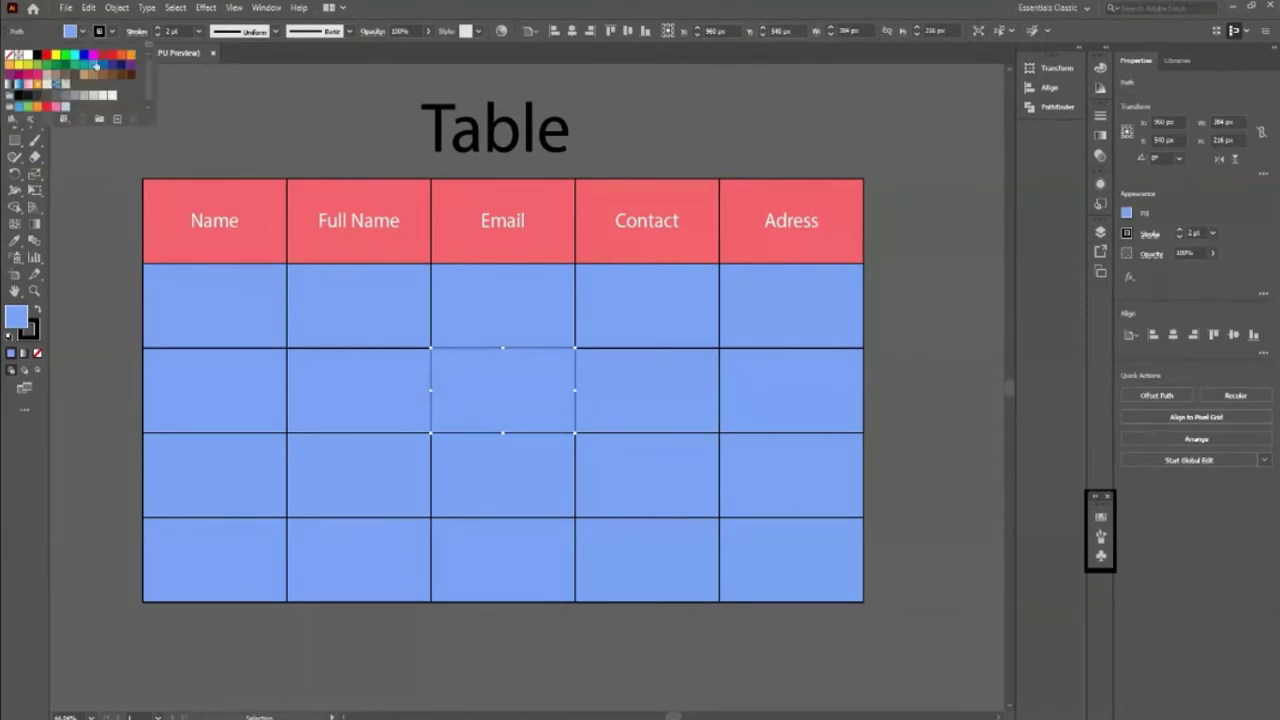
{"action": "left_click", "coordinate": [109, 56]}
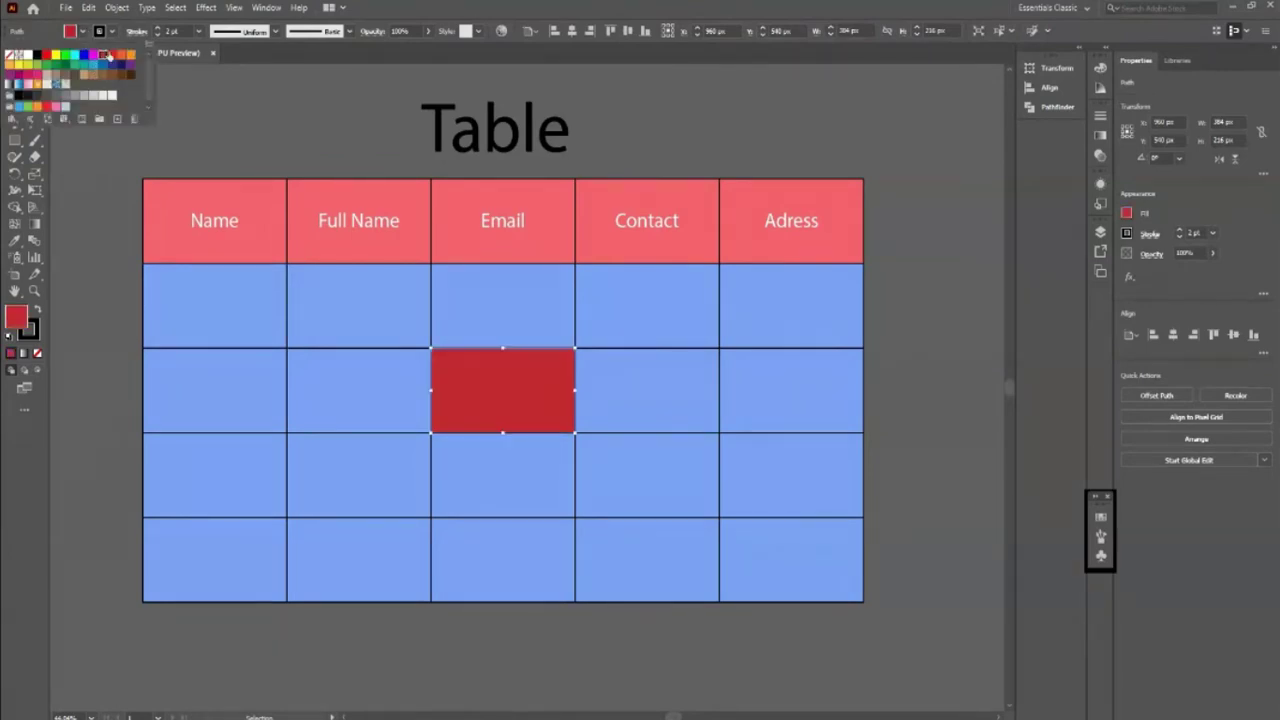
{"action": "left_click", "coordinate": [178, 85]}
{"action": "key", "text": "i"}
{"action": "left_click", "coordinate": [363, 186]}
{"action": "left_click", "coordinate": [14, 73]}
{"action": "left_click", "coordinate": [185, 134]}
{"action": "scroll", "coordinate": [937, 565], "scroll_direction": "down", "scroll_amount": 1}
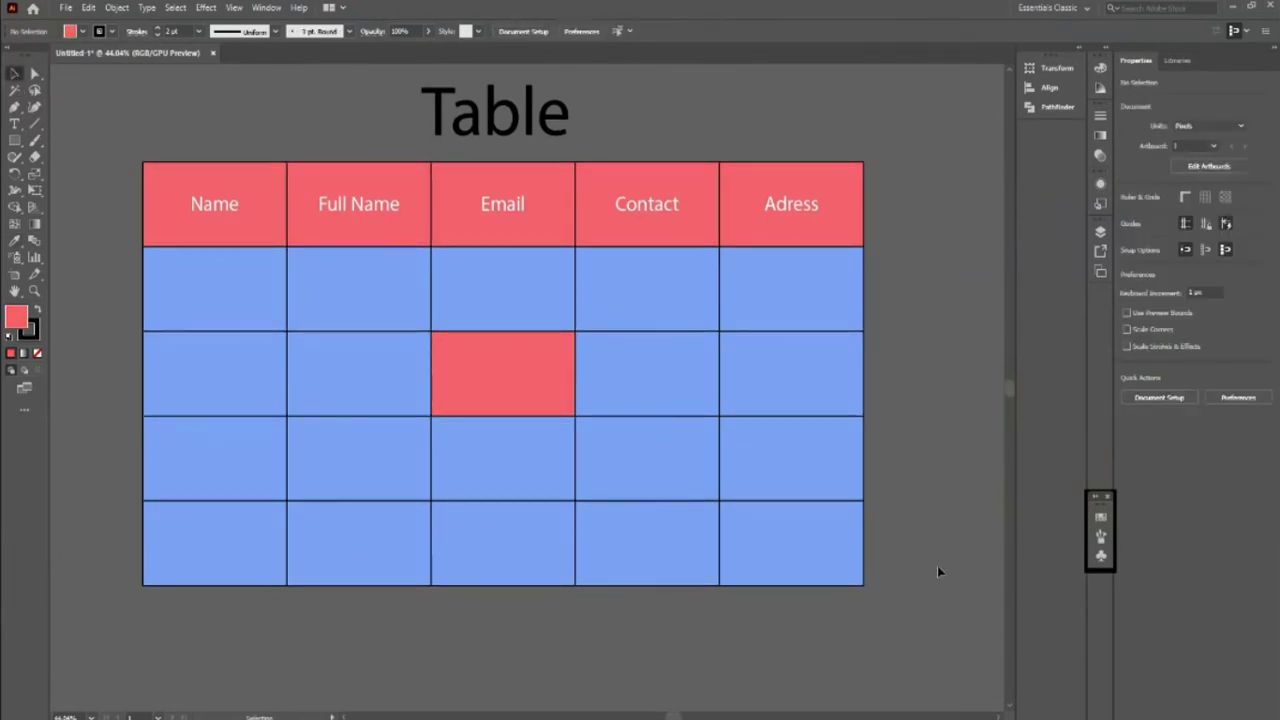
{"action": "left_click", "coordinate": [527, 390]}
{"action": "key", "text": "i"}
{"action": "left_click", "coordinate": [609, 381]}
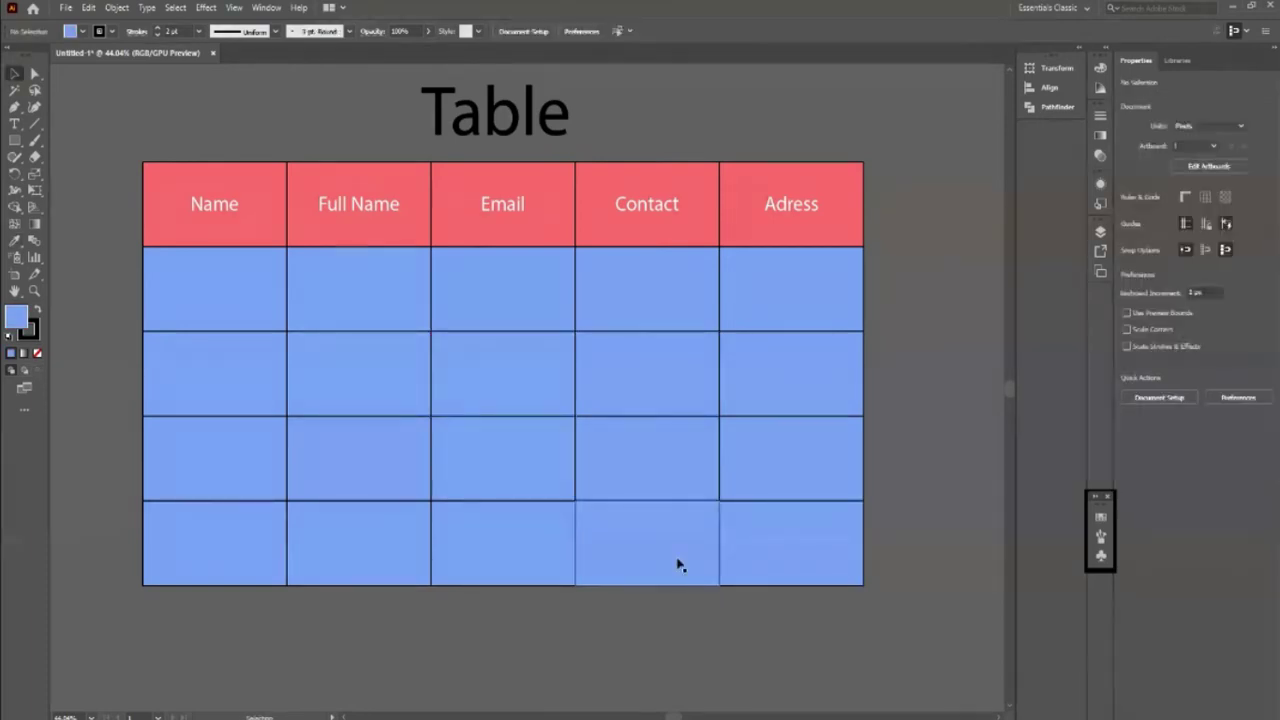
{"action": "left_click", "coordinate": [651, 600]}
{"action": "left_click", "coordinate": [610, 410], "text": "alt"}
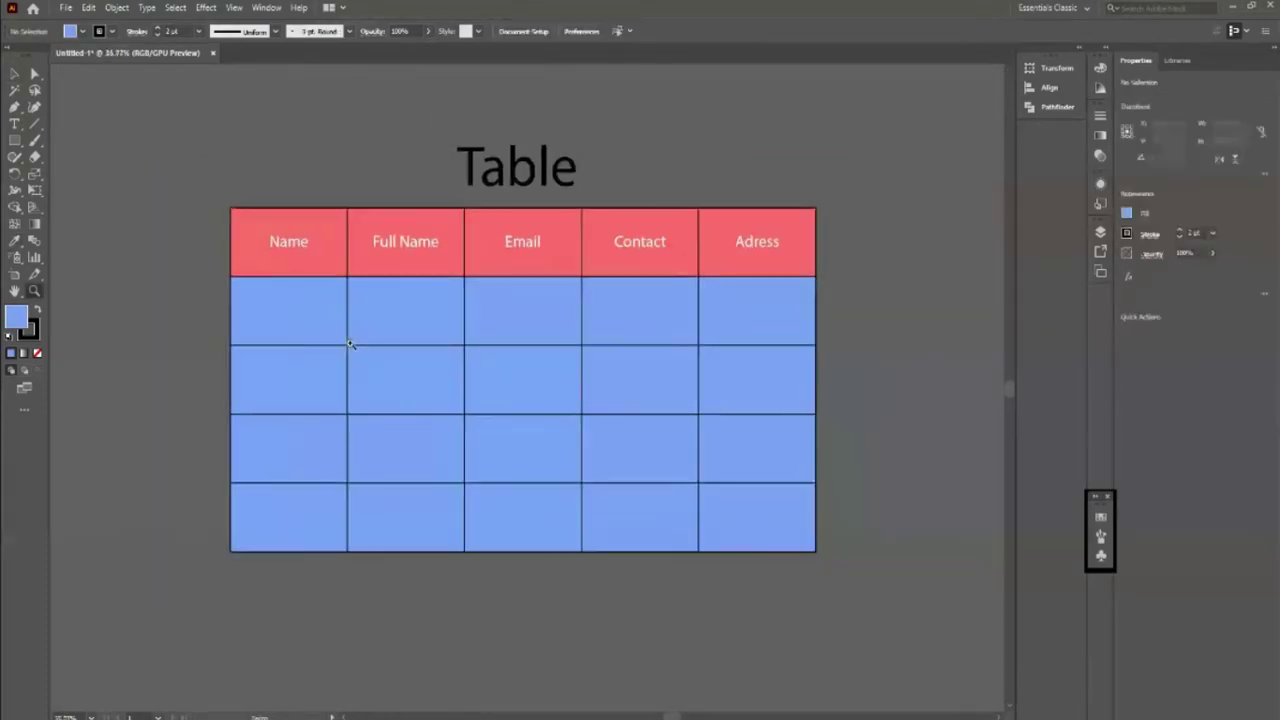
Scroll around the Image Tracing document and switch back to the Selection tool
{"action": "scroll", "coordinate": [345, 333], "scroll_direction": "up", "scroll_amount": 1}
{"action": "scroll", "coordinate": [337, 323], "scroll_direction": "up", "scroll_amount": 1}
{"action": "key", "text": "v"}
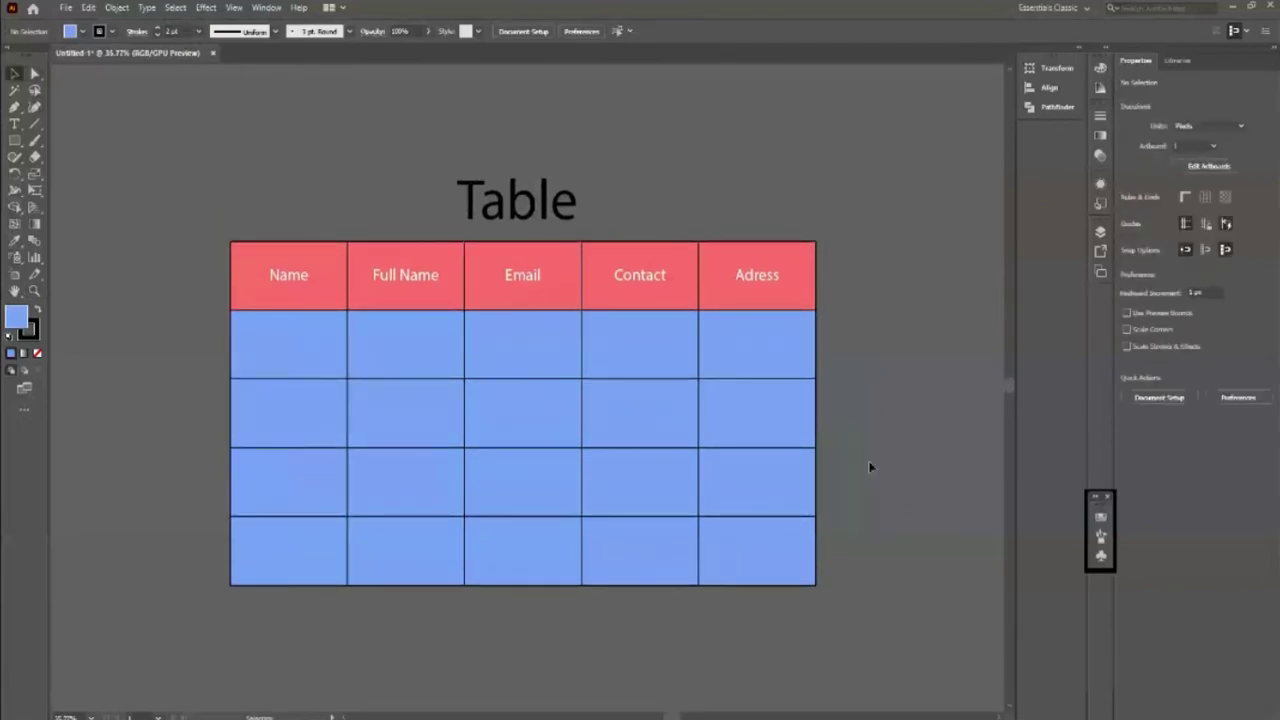
{"action": "scroll", "coordinate": [869, 467], "scroll_direction": "down", "scroll_amount": 1}
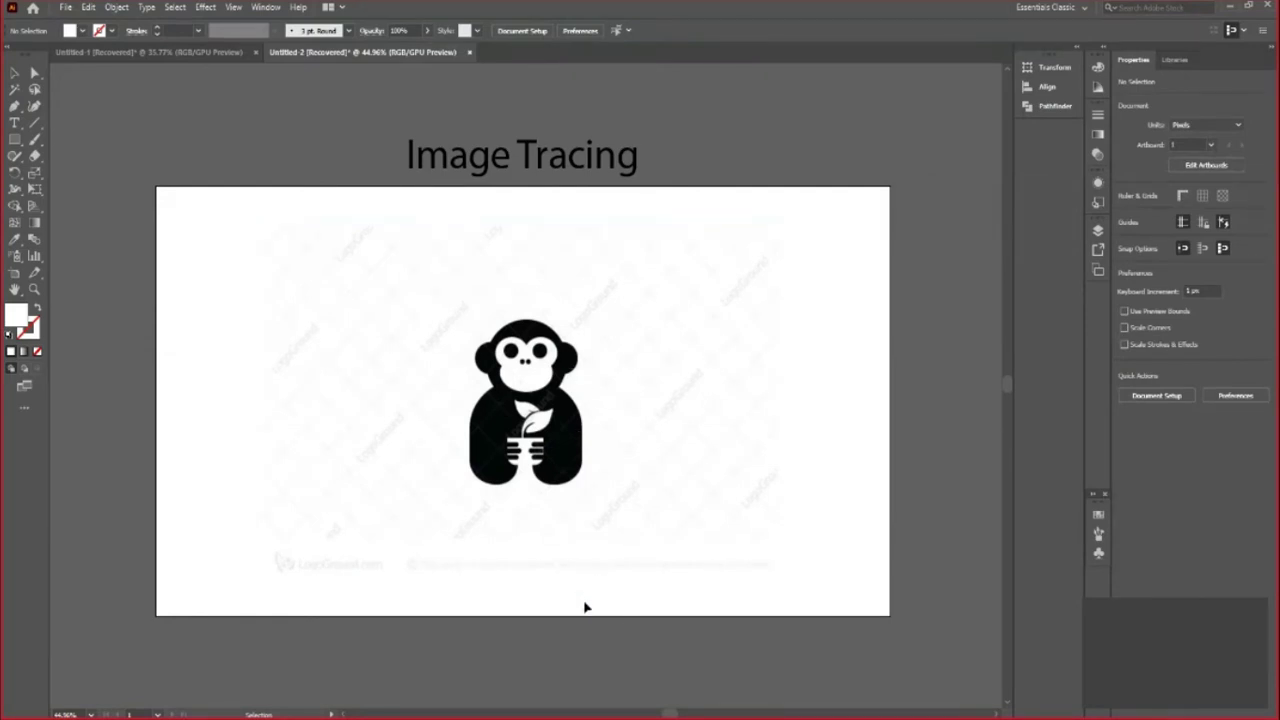
Crop the placed monkey image tightly around its sides, head and feet
{"action": "left_click", "coordinate": [540, 560]}
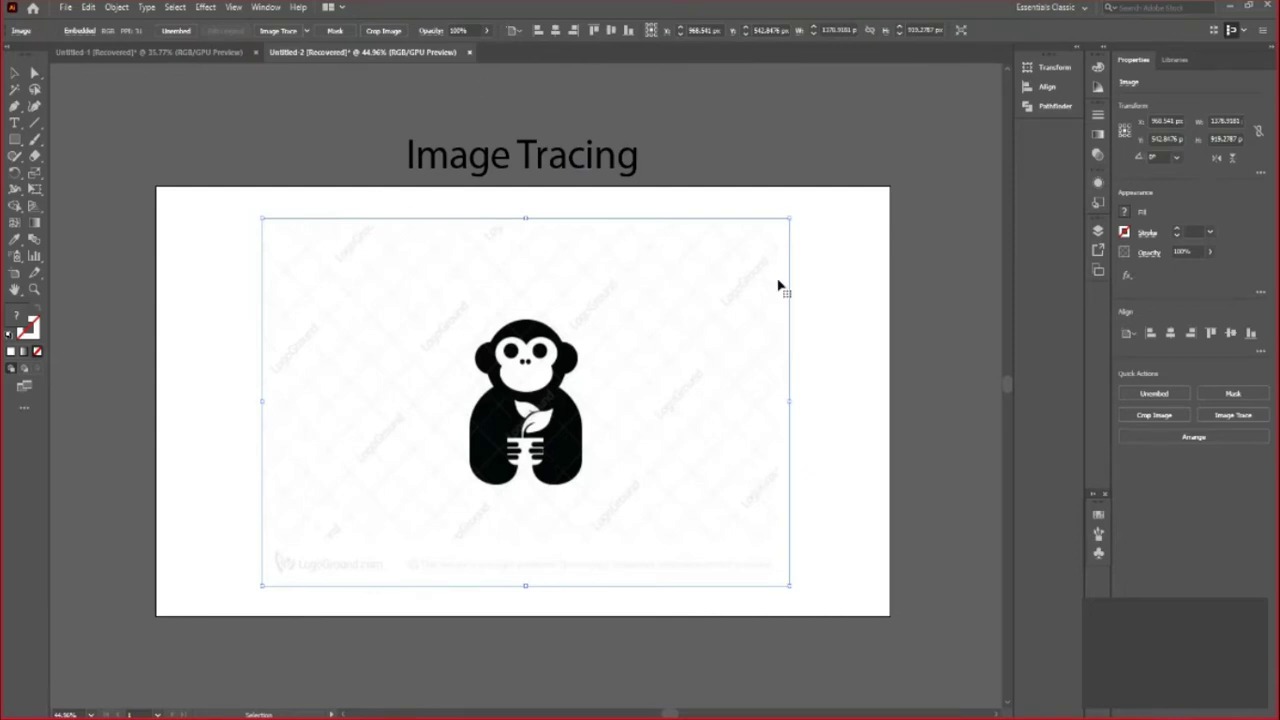
{"action": "left_click", "coordinate": [376, 40]}
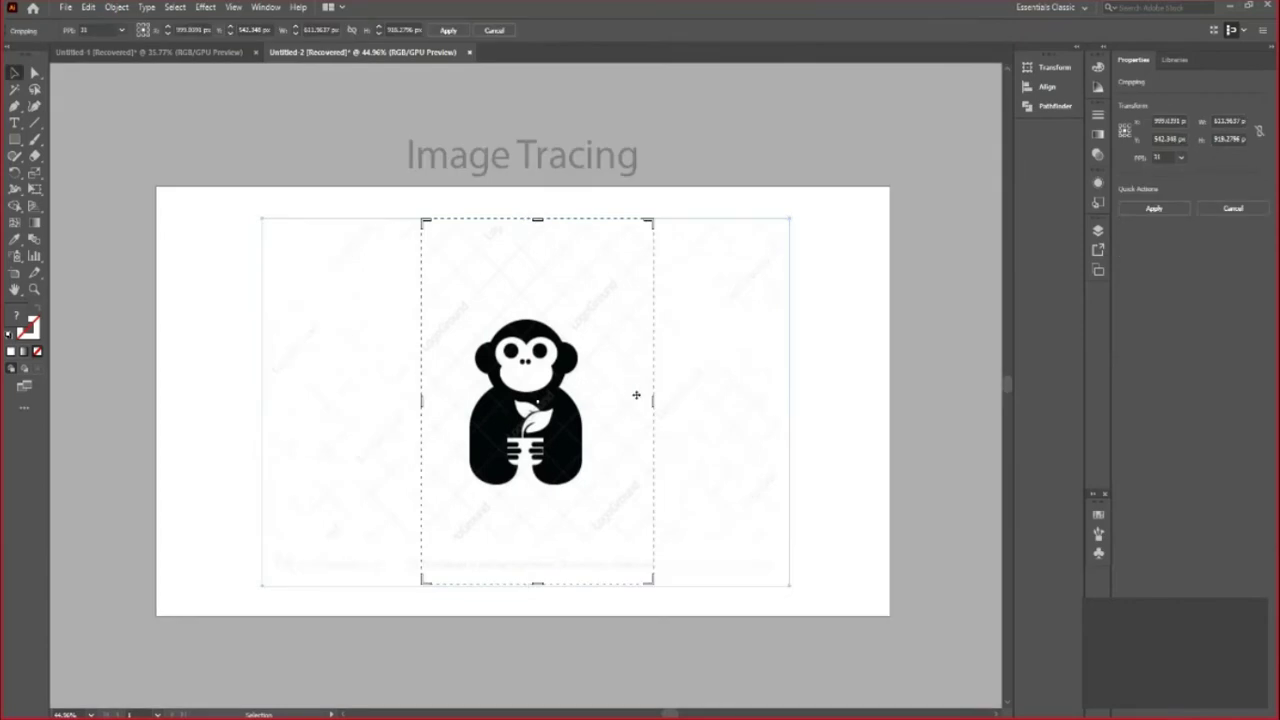
{"action": "left_click_drag", "start_coordinate": [652, 401], "coordinate": [589, 402]}
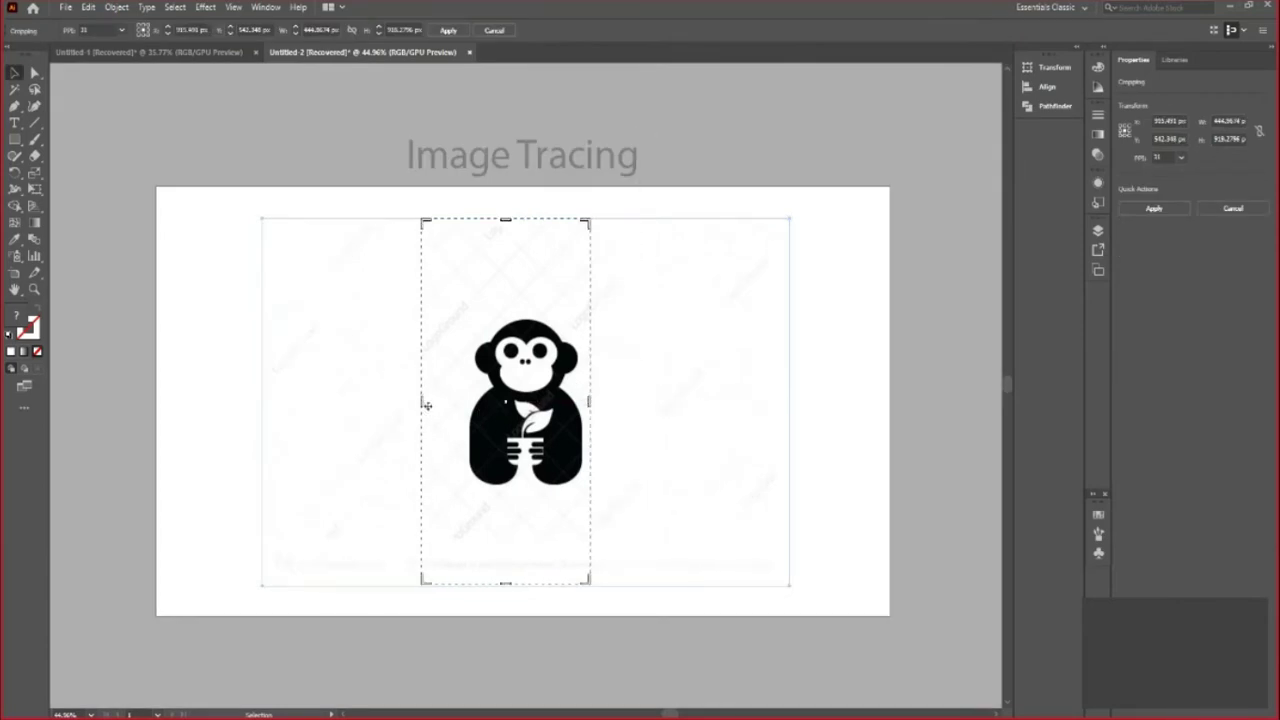
{"action": "left_click_drag", "start_coordinate": [422, 403], "coordinate": [461, 403]}
{"action": "left_click_drag", "start_coordinate": [531, 224], "coordinate": [526, 313]}
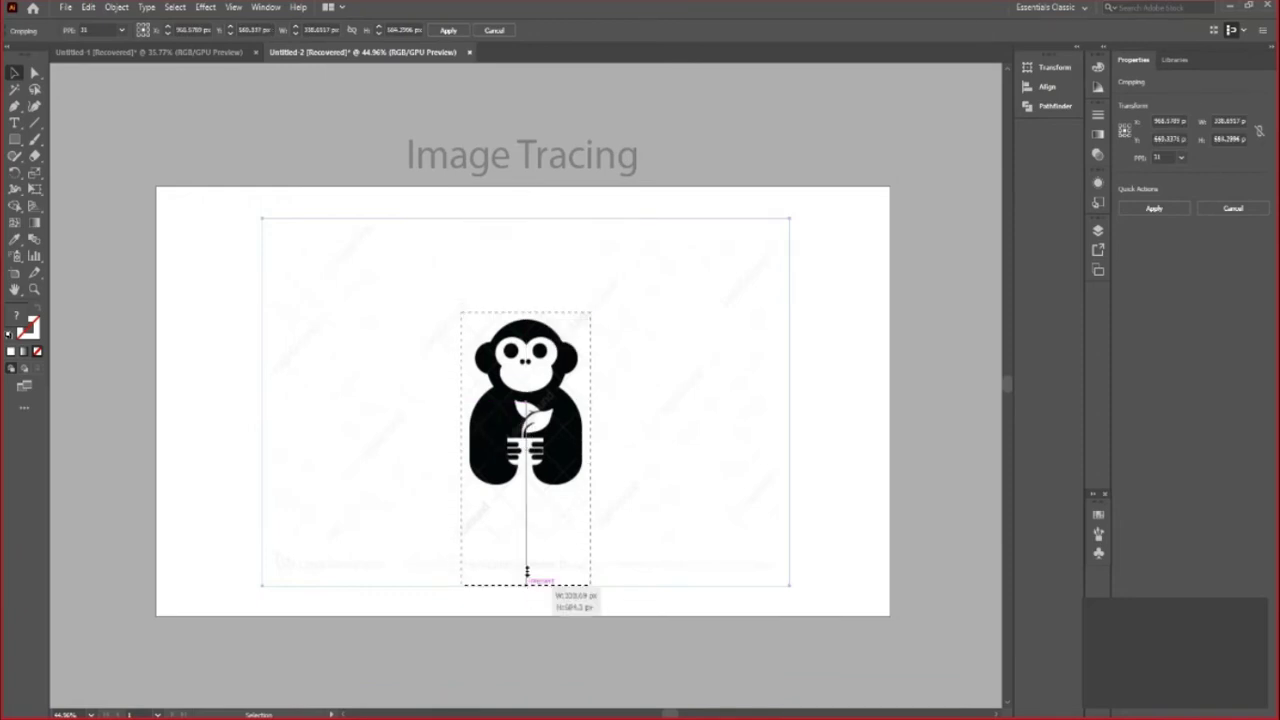
{"action": "left_click_drag", "start_coordinate": [529, 583], "coordinate": [527, 490]}
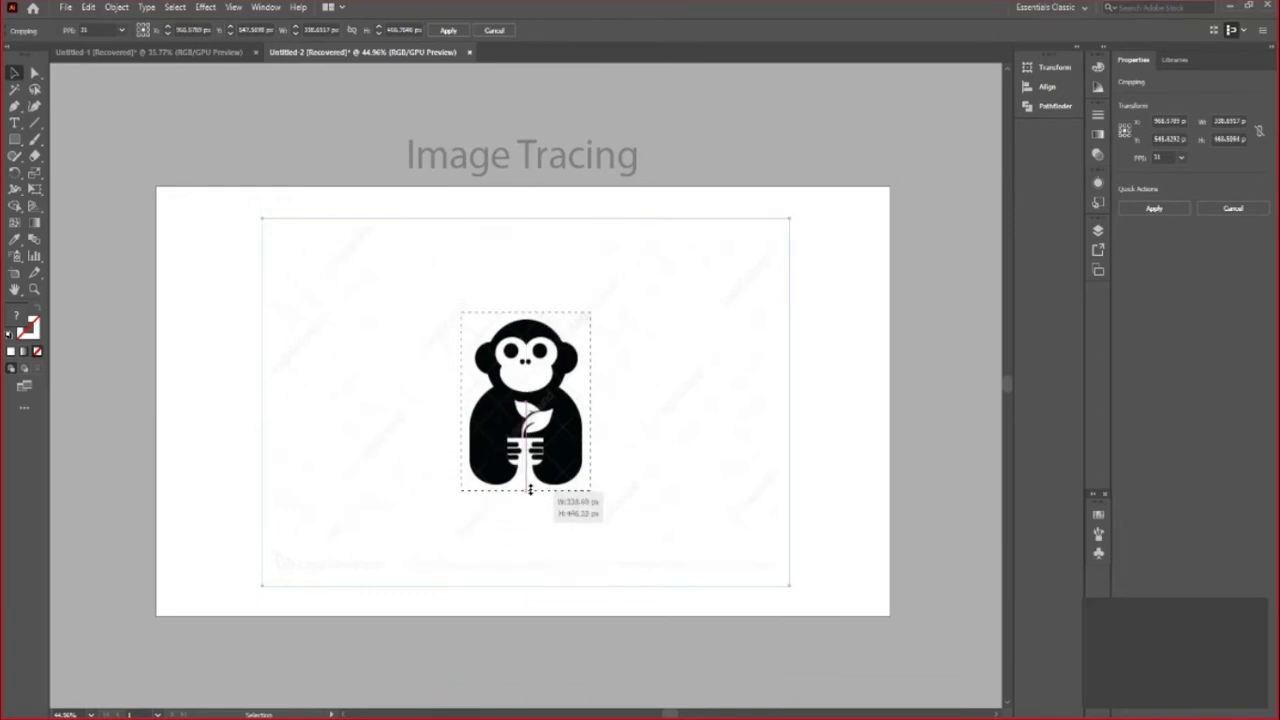
{"action": "left_click", "coordinate": [448, 30]}
Enlarge the cropped monkey image to roughly 964 × 1262 px
{"action": "left_click", "coordinate": [262, 505]}
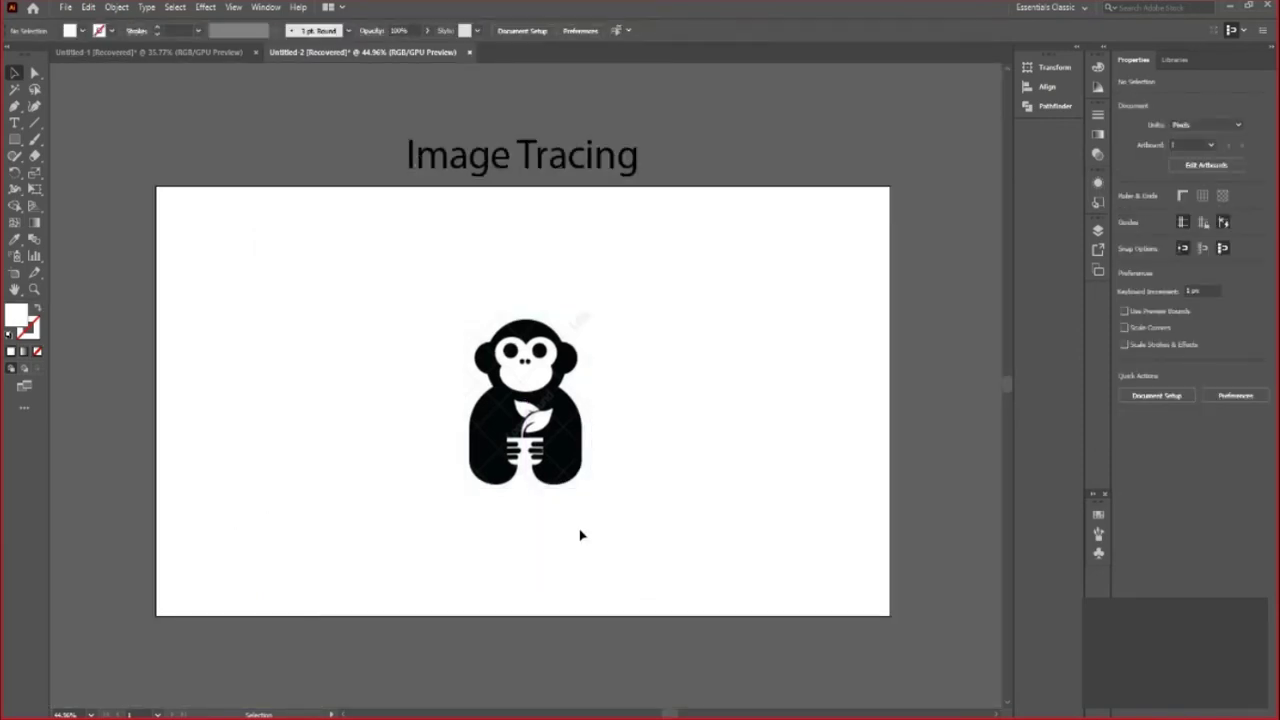
{"action": "left_click", "coordinate": [525, 400]}
{"action": "left_click_drag", "start_coordinate": [591, 490], "coordinate": [711, 653]}
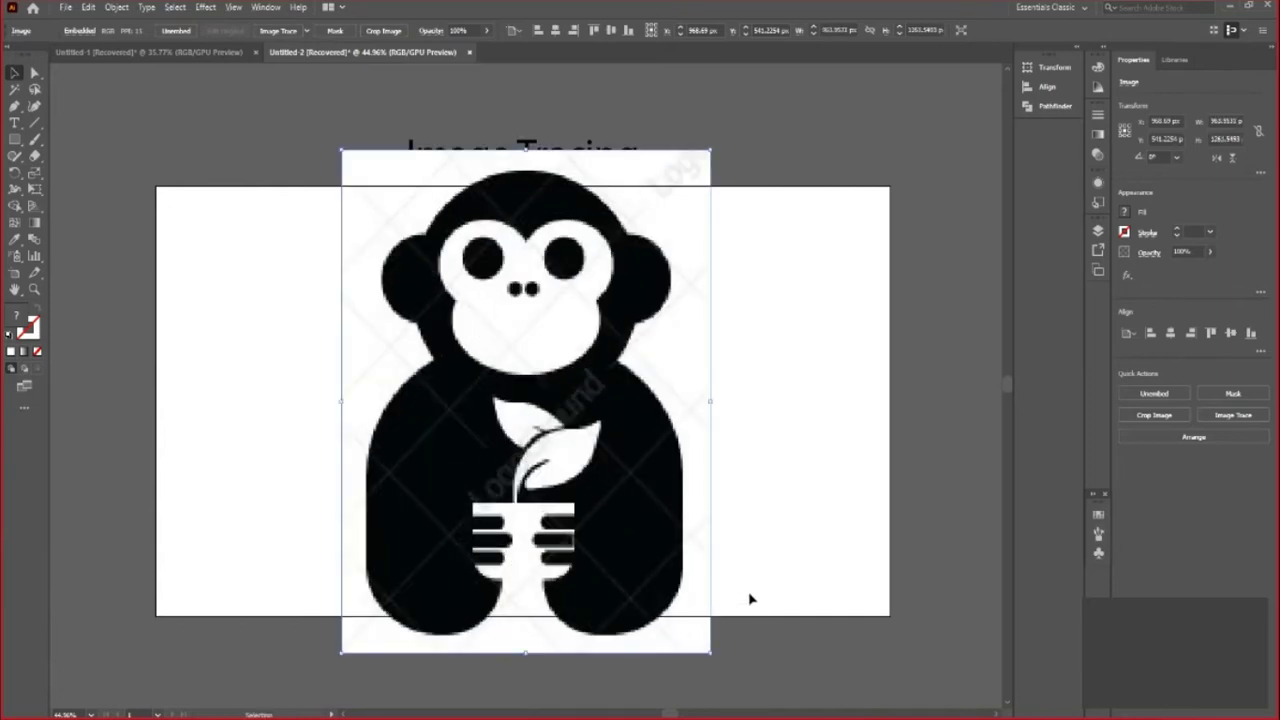
Undo the enlargement, then try Image Trace twice, undoing each result
{"action": "key", "text": "ctrl+z"}
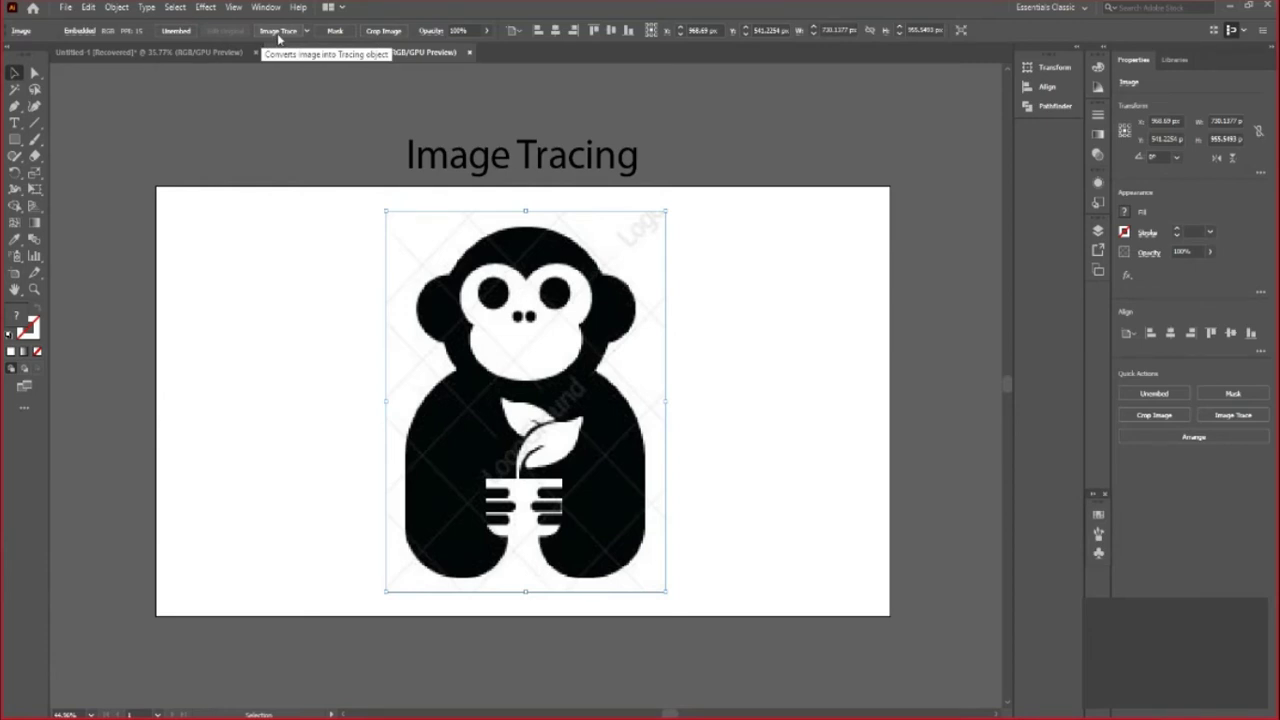
{"action": "left_click", "coordinate": [279, 31]}
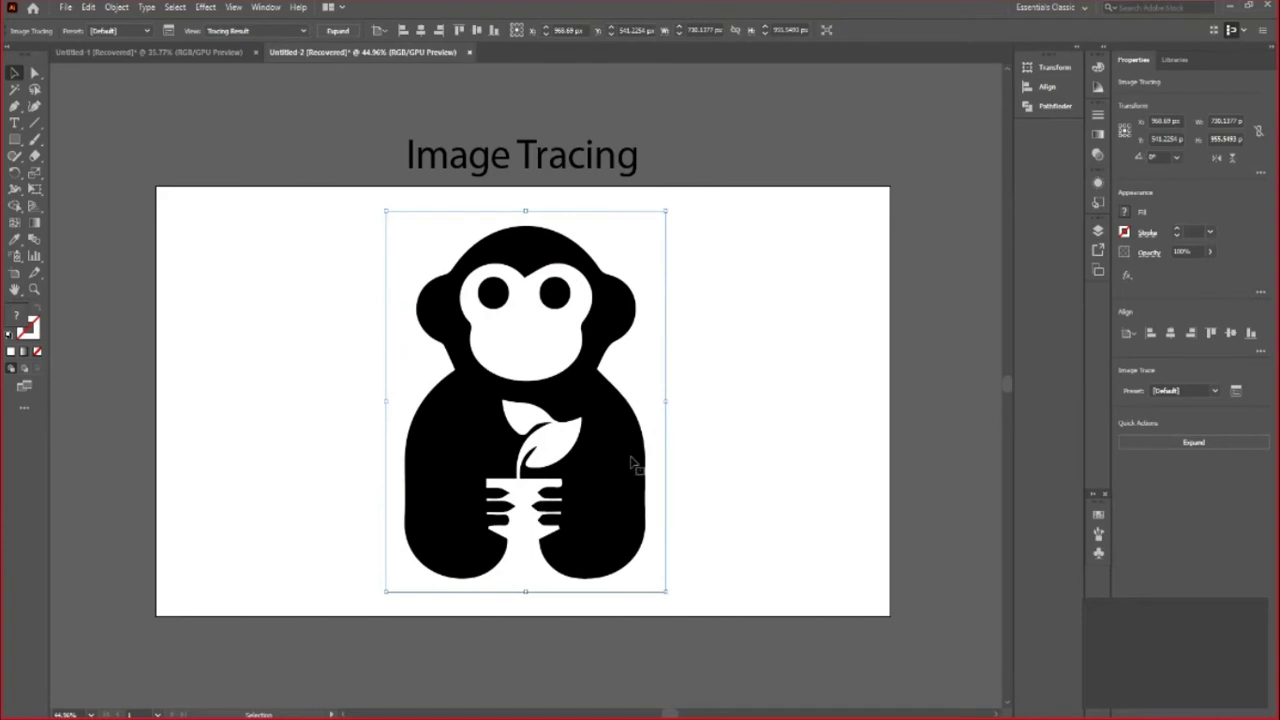
{"action": "key", "text": "ctrl"}
{"action": "key", "text": "ctrl+z"}
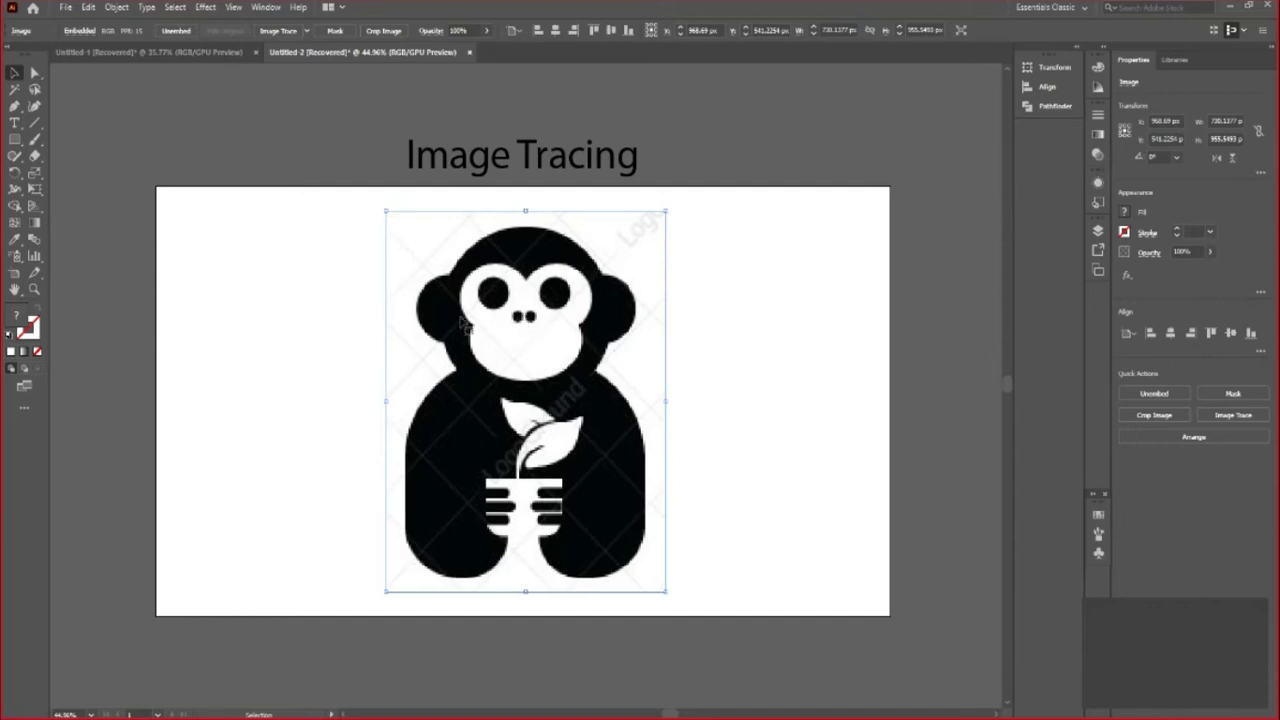
{"action": "left_click", "coordinate": [281, 31]}
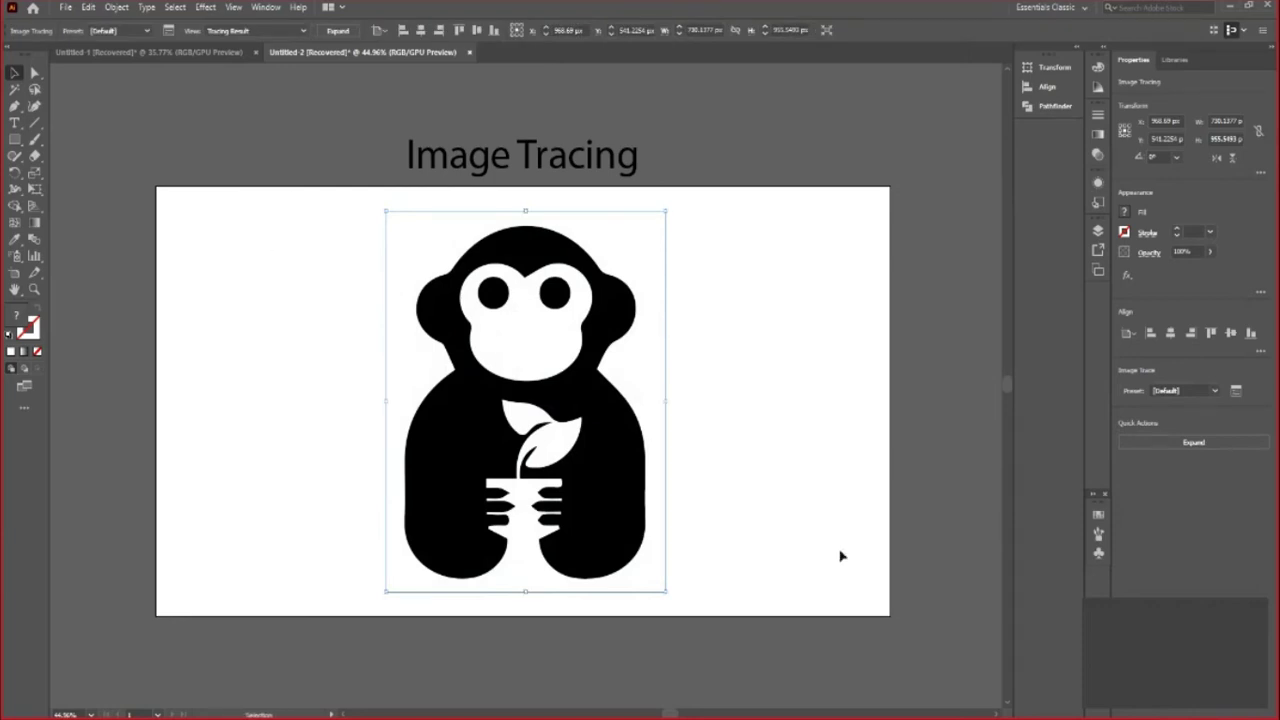
{"action": "key", "text": "ctrl+z"}
Trace the monkey with the Default preset and zoom in on the hands and pot
{"action": "key", "text": "z"}
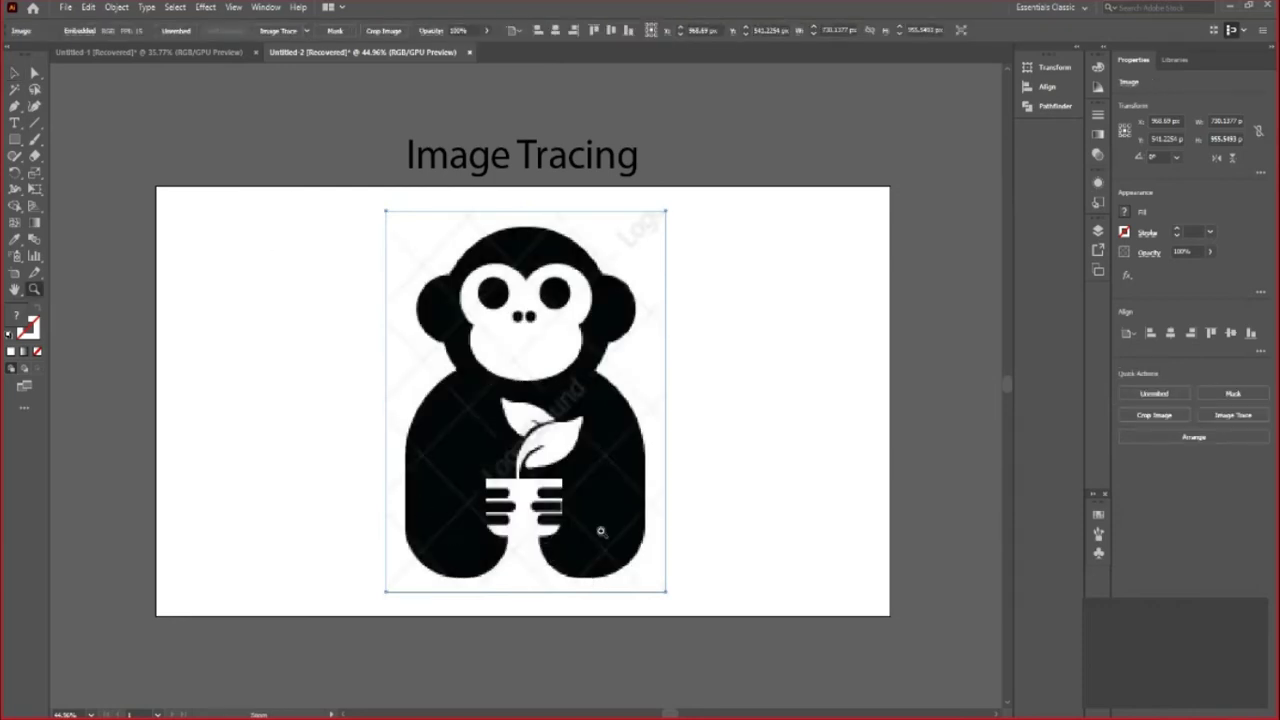
{"action": "left_click", "coordinate": [603, 528]}
{"action": "left_click", "coordinate": [279, 31]}
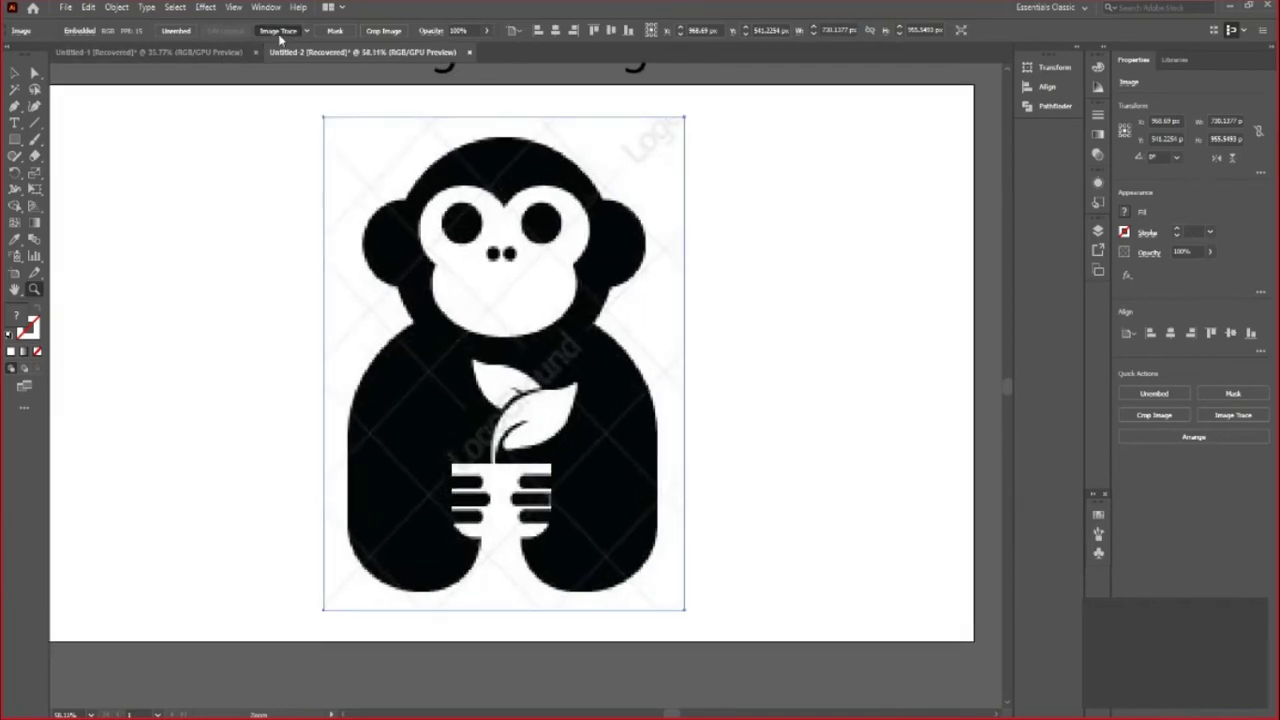
{"action": "left_click_drag", "start_coordinate": [532, 557], "coordinate": [730, 612]}
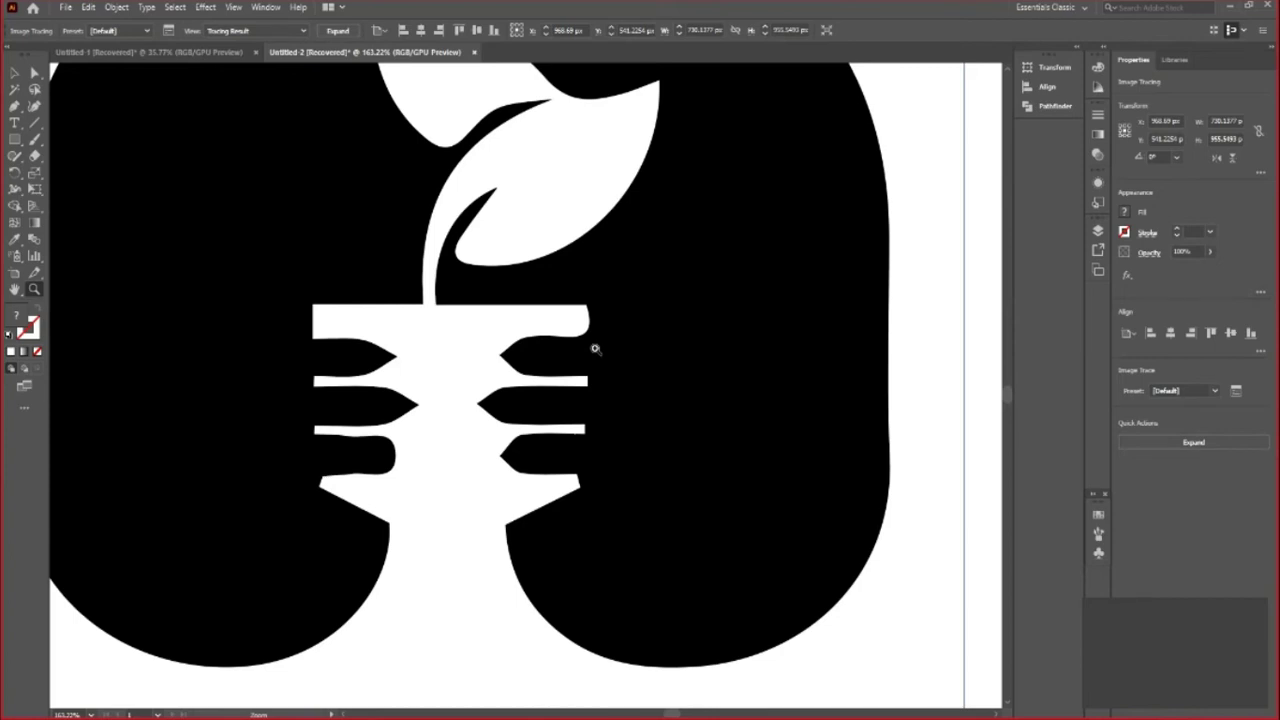
{"action": "left_click", "coordinate": [595, 348], "text": "alt"}
{"action": "mouse_move", "coordinate": [506, 266]}
{"action": "left_mouse_down"}
{"action": "mouse_move", "coordinate": [823, 523]}
{"action": "mouse_move", "coordinate": [681, 497]}
{"action": "mouse_move", "coordinate": [517, 417]}
{"action": "left_mouse_up"}
{"action": "left_click_drag", "start_coordinate": [459, 387], "coordinate": [591, 468]}
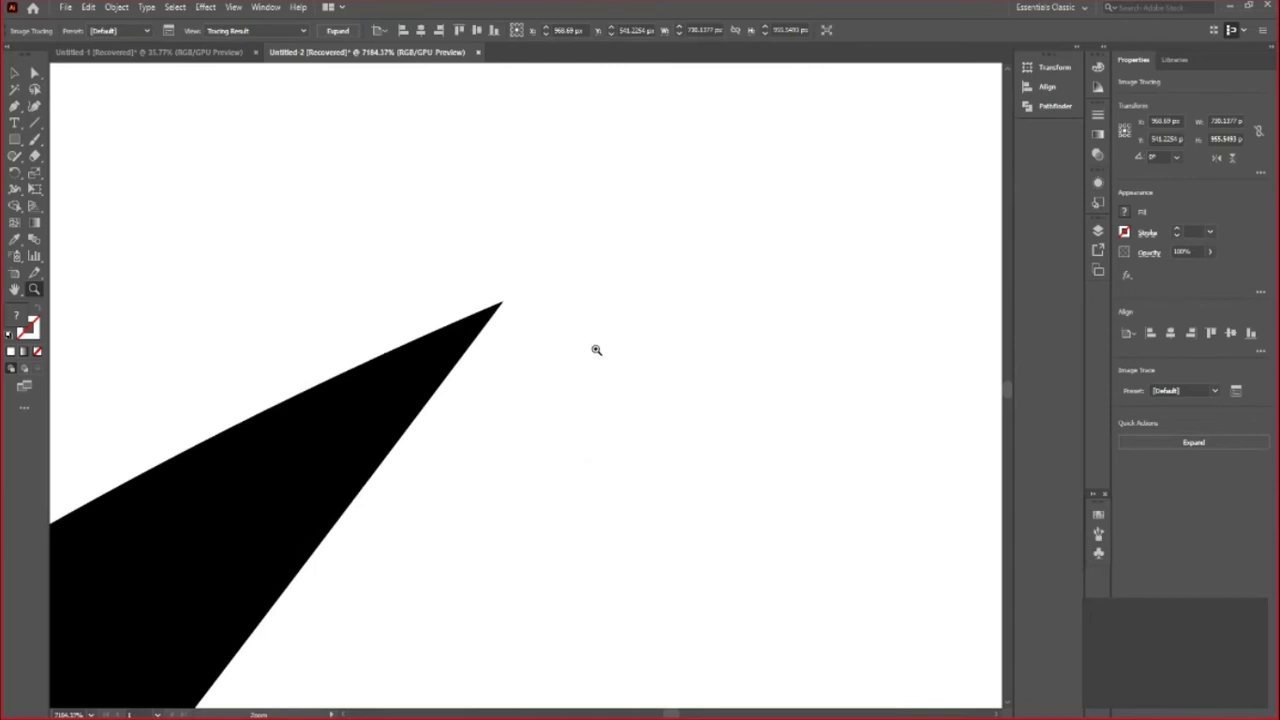
{"action": "left_click_drag", "start_coordinate": [594, 349], "coordinate": [166, 302]}
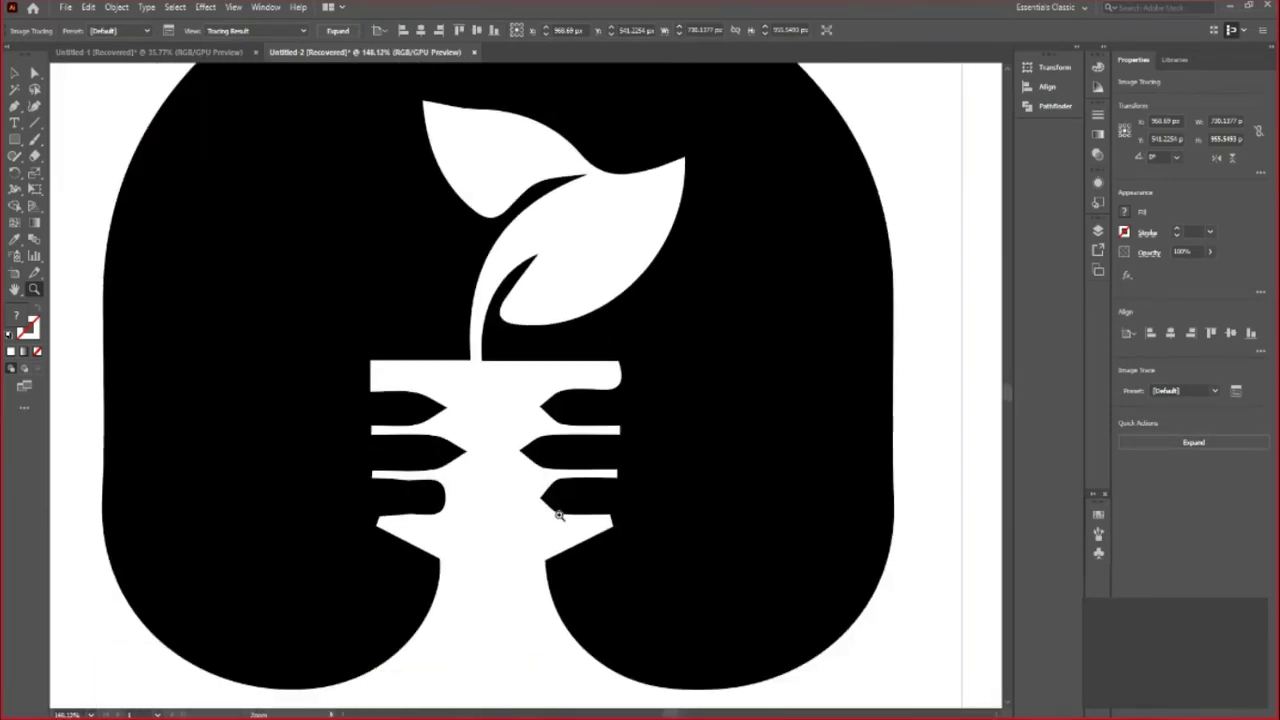
{"action": "left_click_drag", "start_coordinate": [529, 491], "coordinate": [619, 443]}
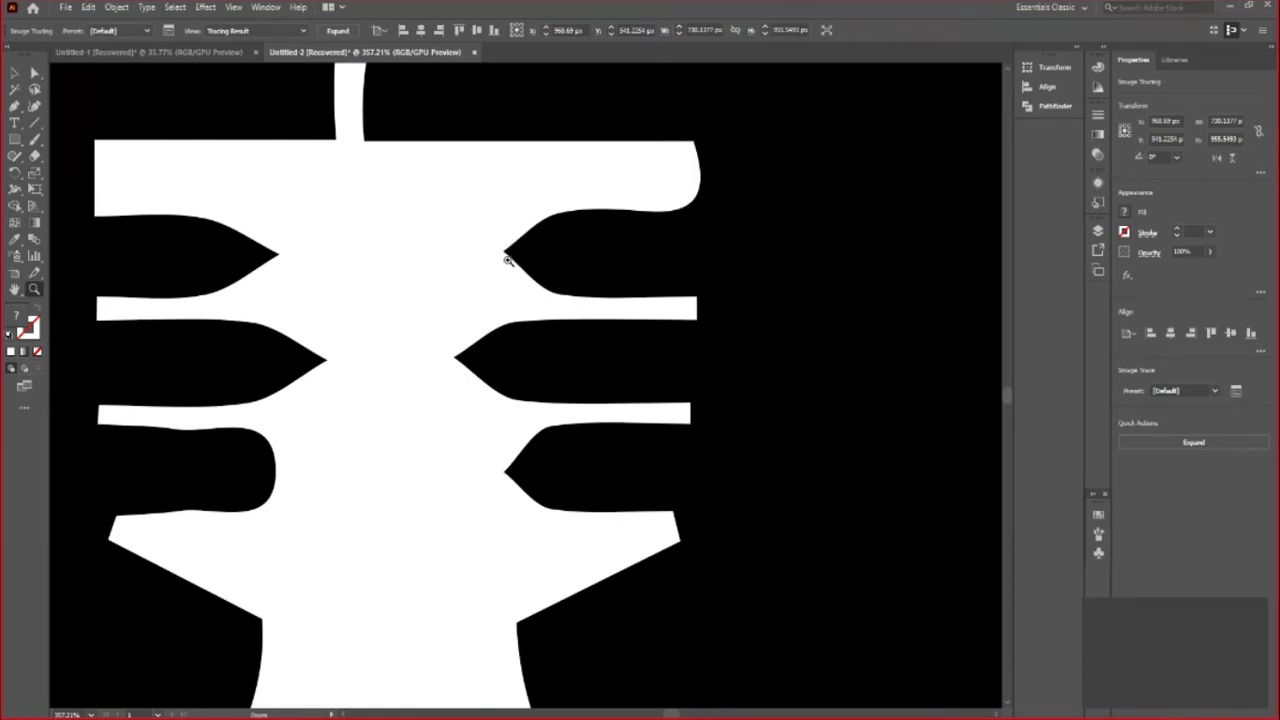
{"action": "mouse_move", "coordinate": [594, 414]}
{"action": "left_mouse_down"}
{"action": "mouse_move", "coordinate": [451, 546]}
{"action": "mouse_move", "coordinate": [375, 553]}
{"action": "left_mouse_up"}
{"action": "mouse_move", "coordinate": [434, 194]}
{"action": "left_mouse_down"}
{"action": "mouse_move", "coordinate": [523, 323]}
{"action": "mouse_move", "coordinate": [449, 327]}
{"action": "left_mouse_up"}
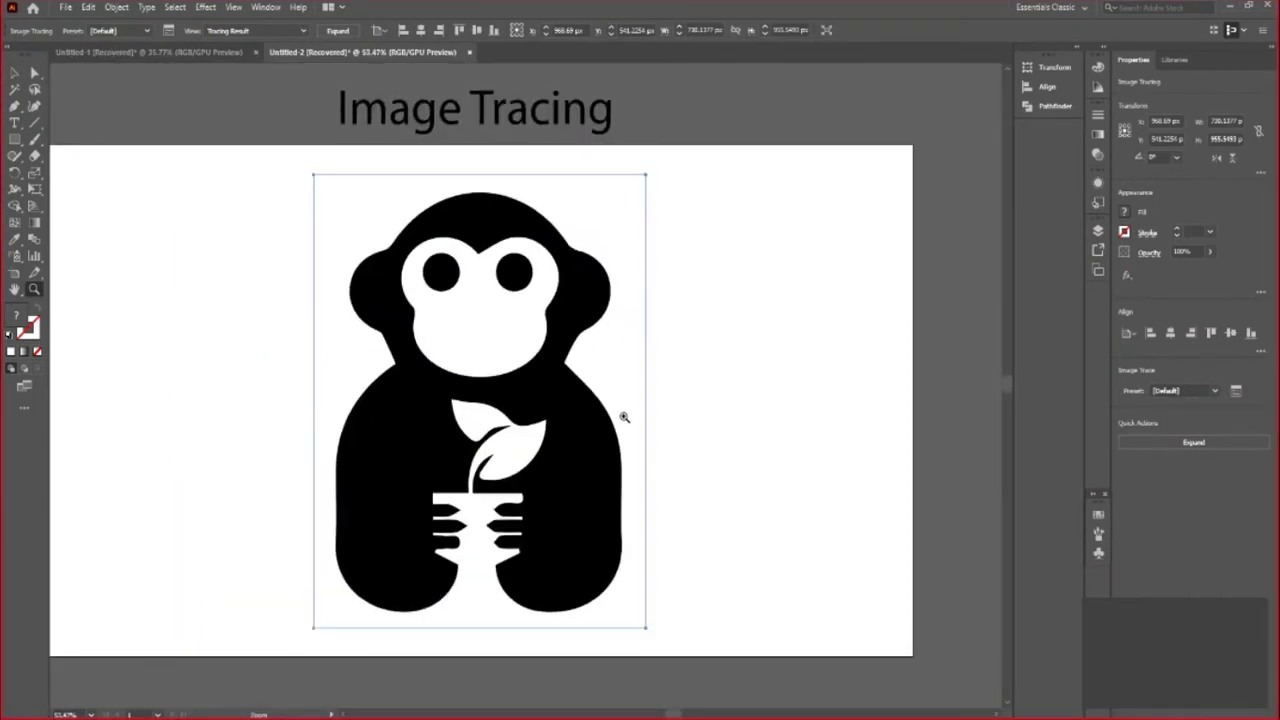
{"action": "key", "text": "v"}
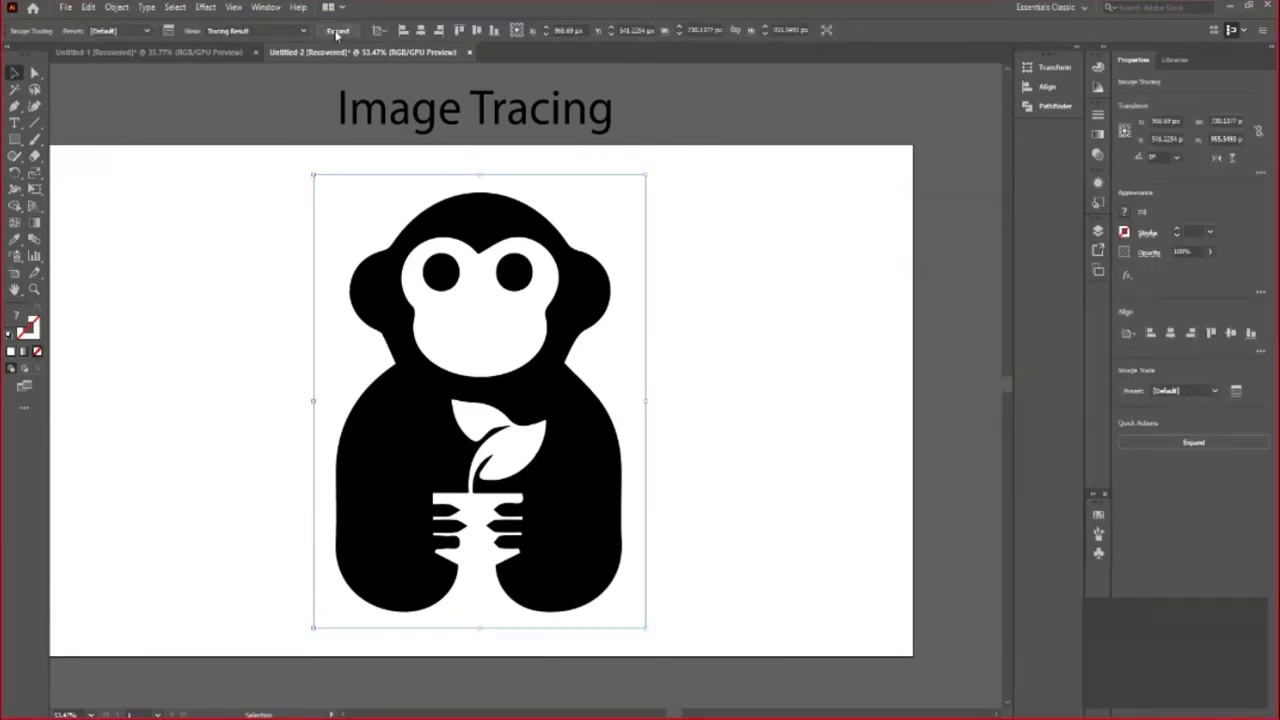
Zoom out and move the traced monkey to the right of the artboard
{"action": "key", "text": "z"}
{"action": "left_click", "coordinate": [507, 330], "text": "alt"}
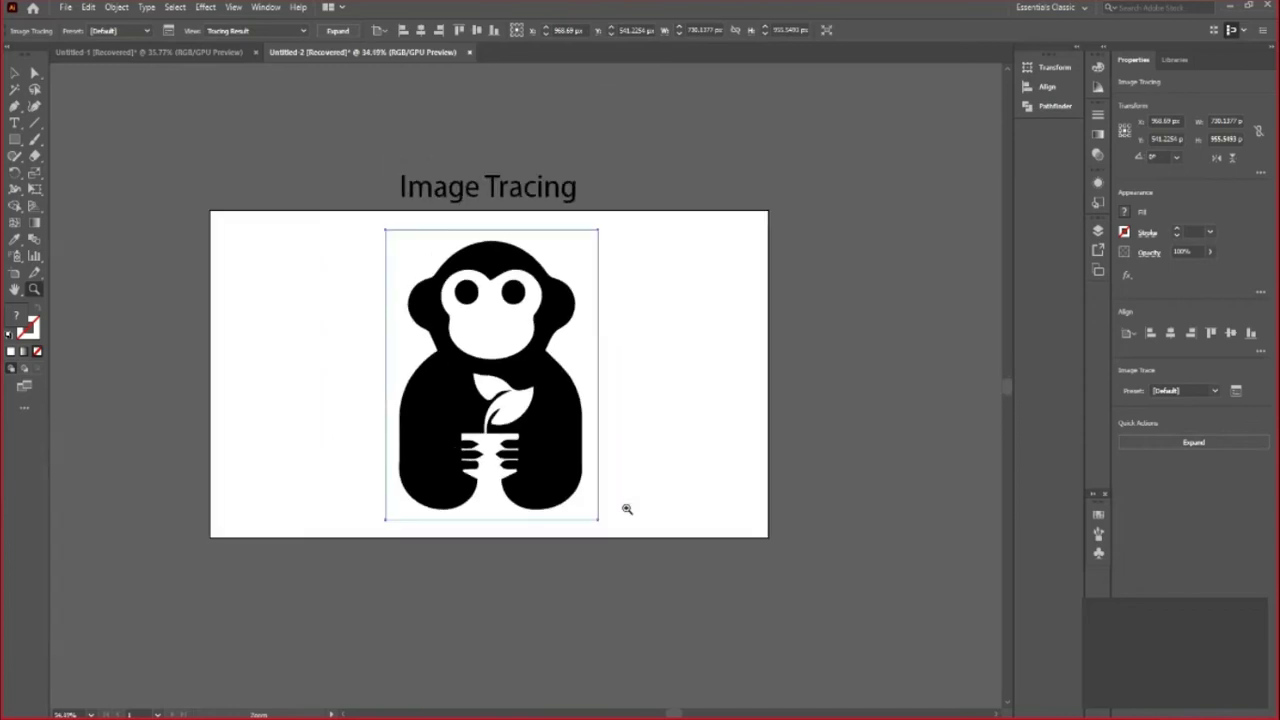
{"action": "left_click", "coordinate": [15, 73]}
{"action": "left_click", "coordinate": [211, 183]}
{"action": "mouse_move", "coordinate": [510, 444]}
{"action": "left_mouse_down"}
{"action": "mouse_move", "coordinate": [833, 397]}
{"action": "mouse_move", "coordinate": [903, 402]}
{"action": "left_mouse_up"}
{"action": "scroll", "coordinate": [993, 663], "scroll_direction": "right", "scroll_amount": 5}
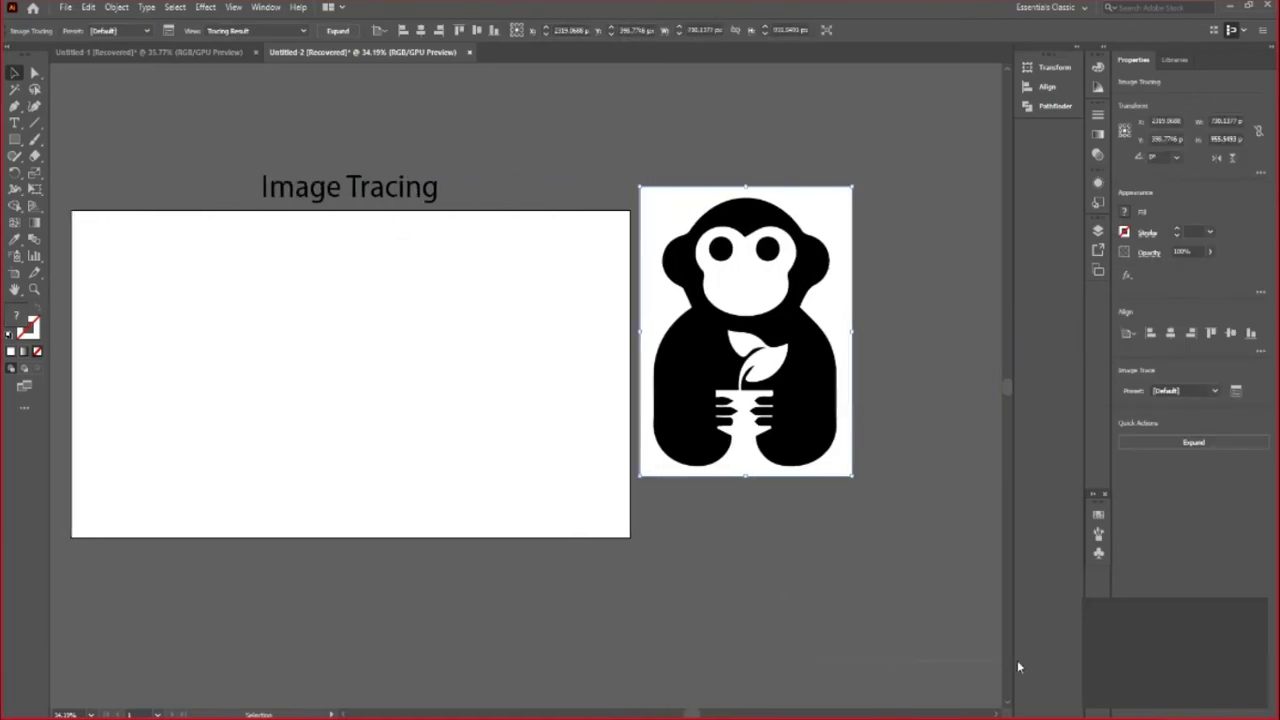
{"action": "left_click_drag", "start_coordinate": [706, 490], "coordinate": [745, 542]}
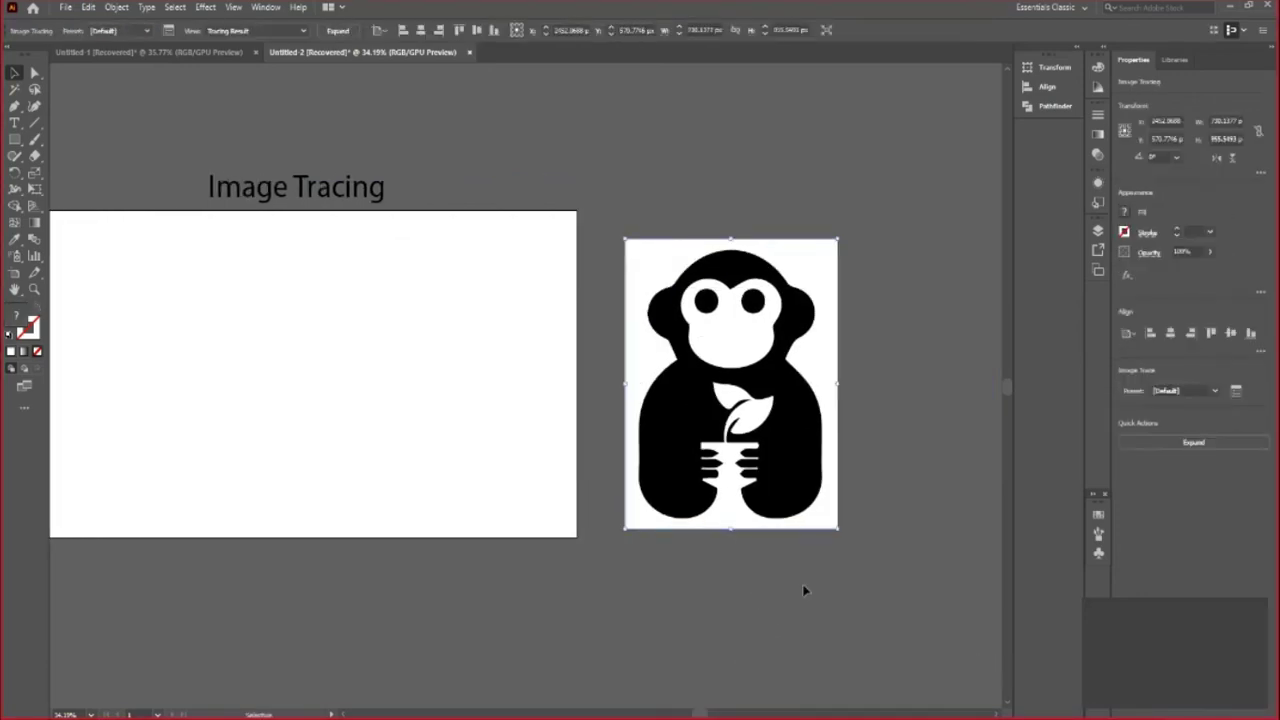
Expand the tracing into editable vector paths, undoing an accidental move
{"action": "left_click", "coordinate": [338, 30]}
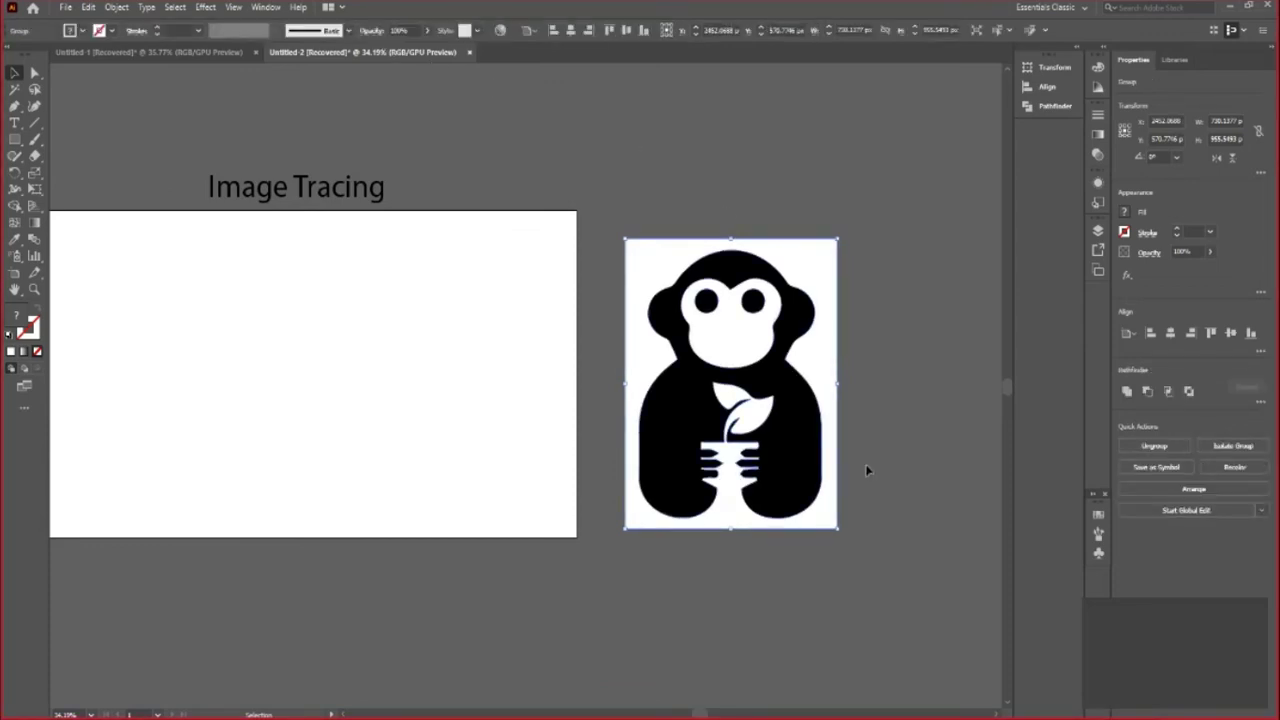
{"action": "left_click_drag", "start_coordinate": [829, 371], "coordinate": [840, 301]}
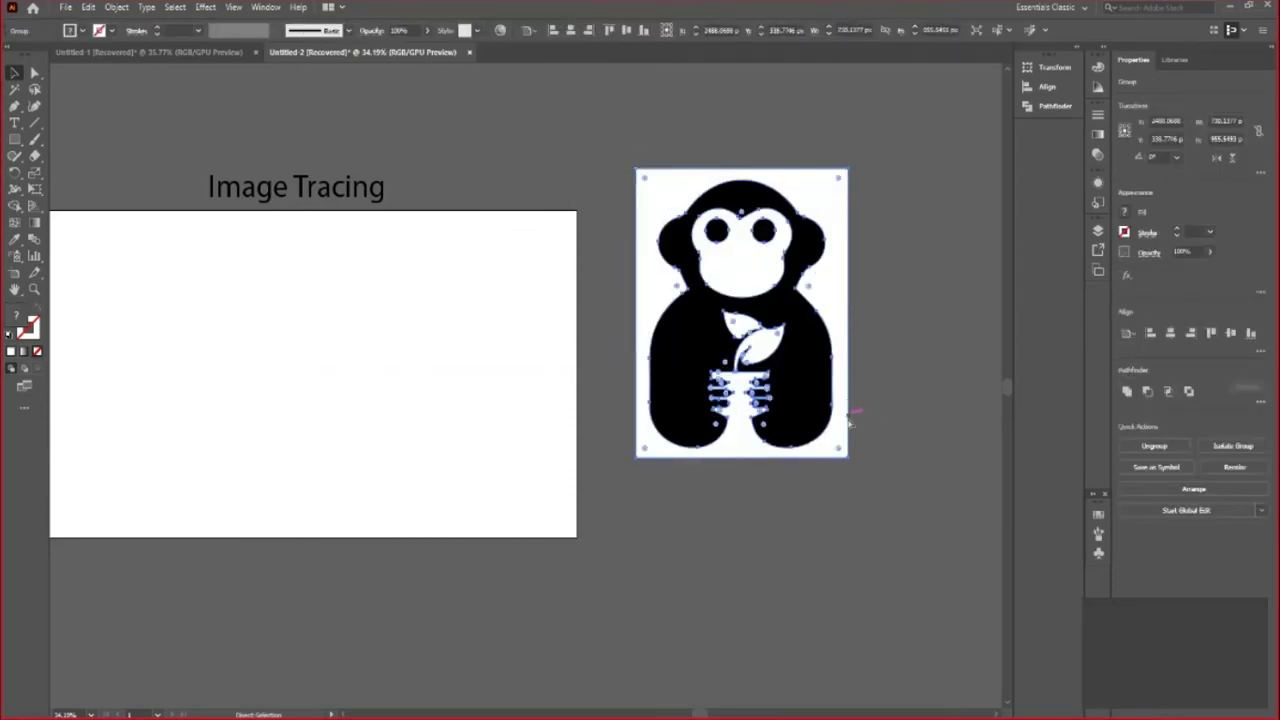
{"action": "key", "text": "ctrl+z"}
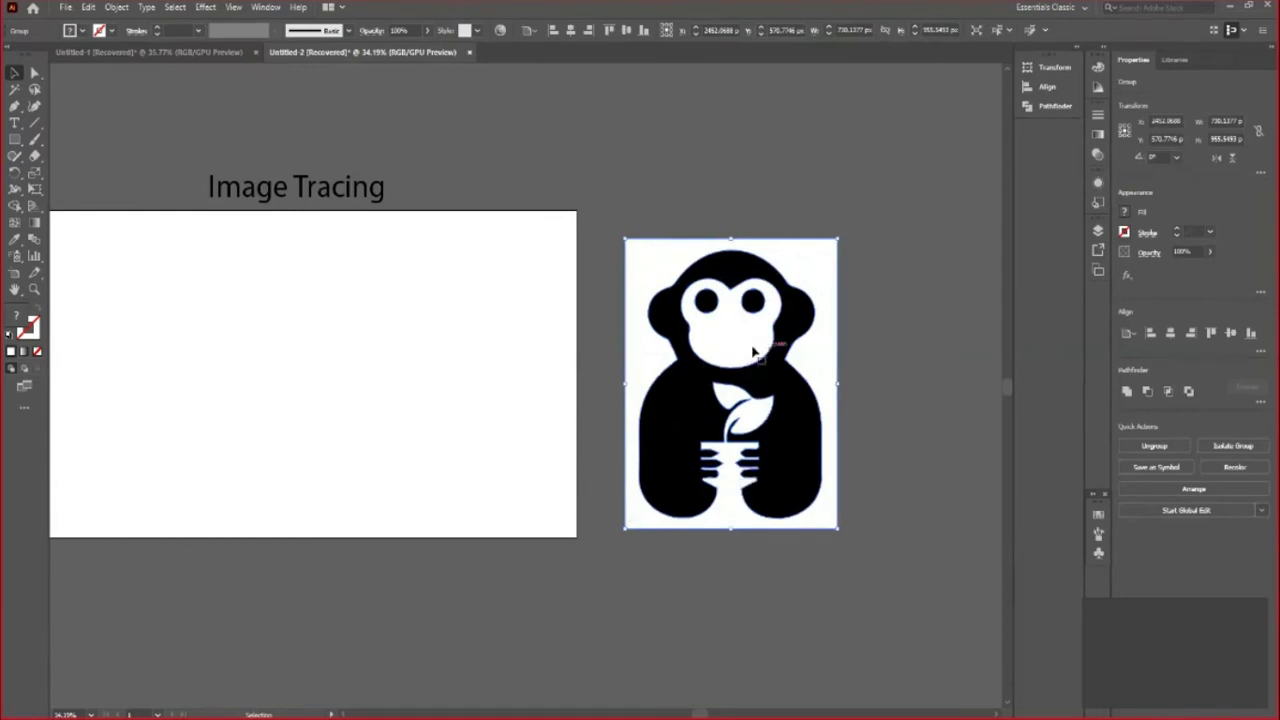
Ungroup the expanded monkey and delete the white face shape
{"action": "right_click", "coordinate": [716, 316]}
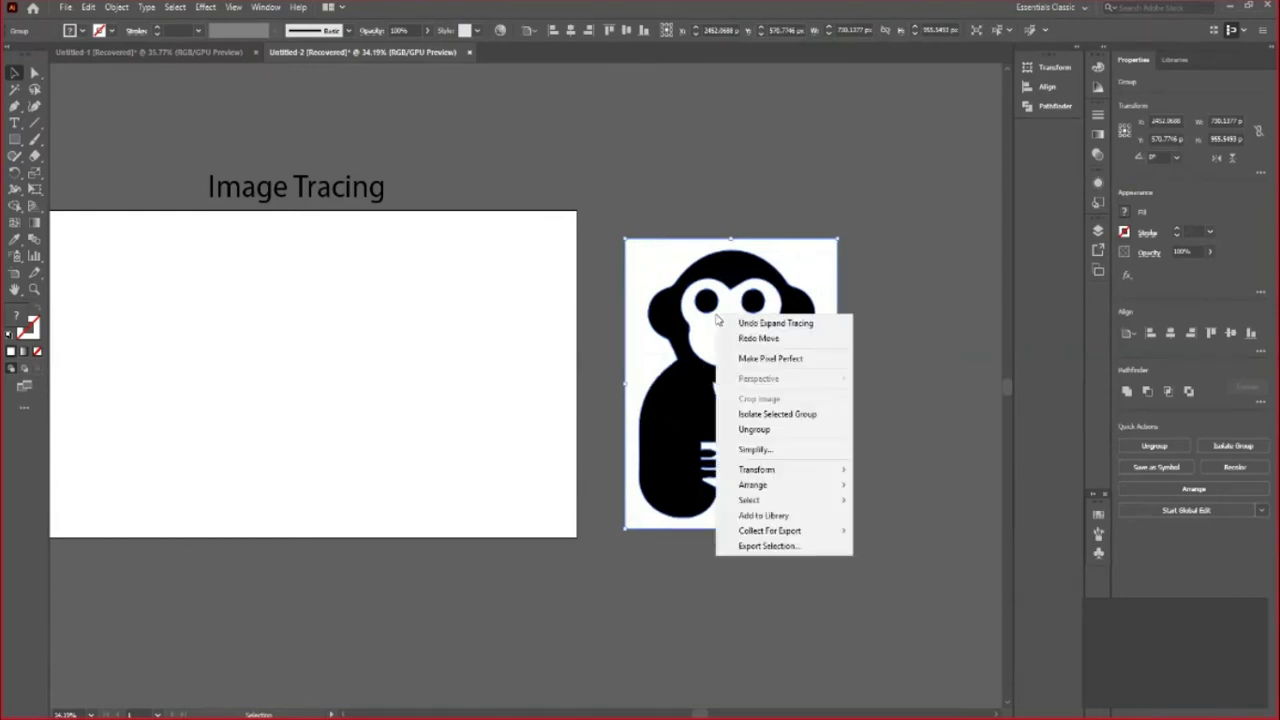
{"action": "left_click", "coordinate": [750, 433]}
{"action": "left_click", "coordinate": [780, 606]}
{"action": "left_click_drag", "start_coordinate": [794, 527], "coordinate": [608, 527]}
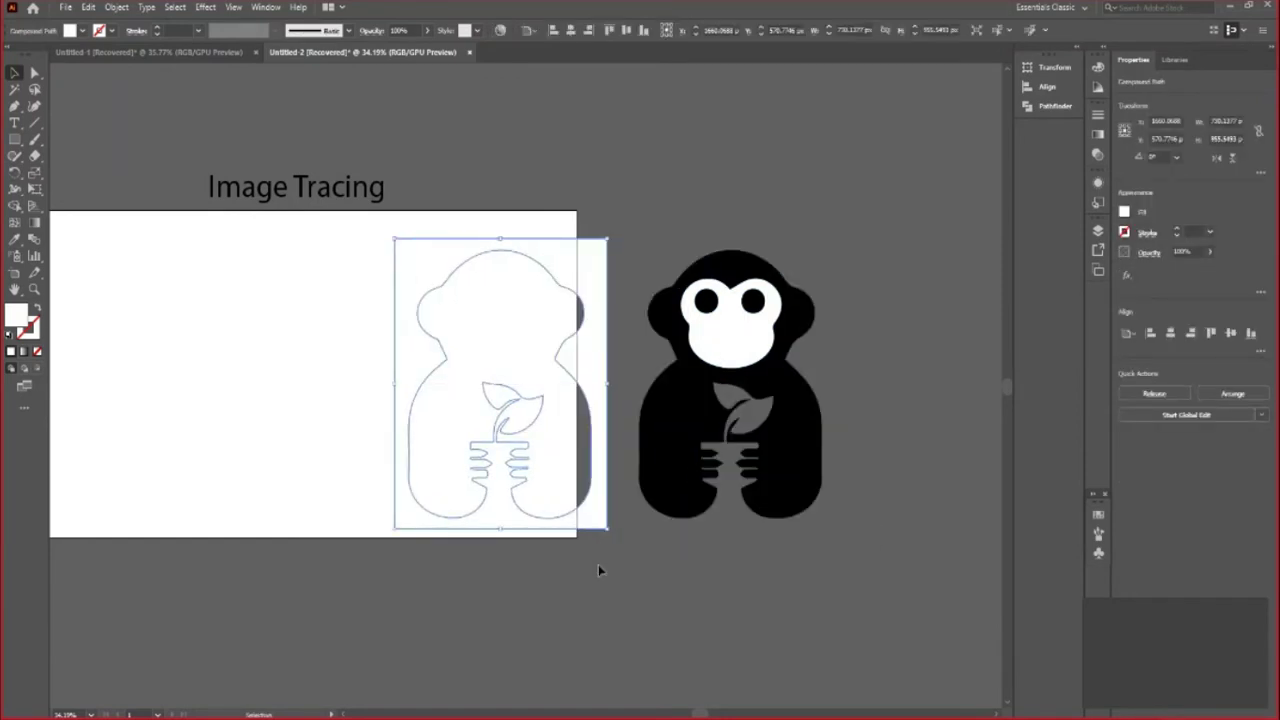
{"action": "left_click", "coordinate": [599, 570]}
{"action": "mouse_move", "coordinate": [734, 349]}
{"action": "left_mouse_down"}
{"action": "mouse_move", "coordinate": [666, 200]}
{"action": "mouse_move", "coordinate": [668, 214]}
{"action": "left_mouse_up"}
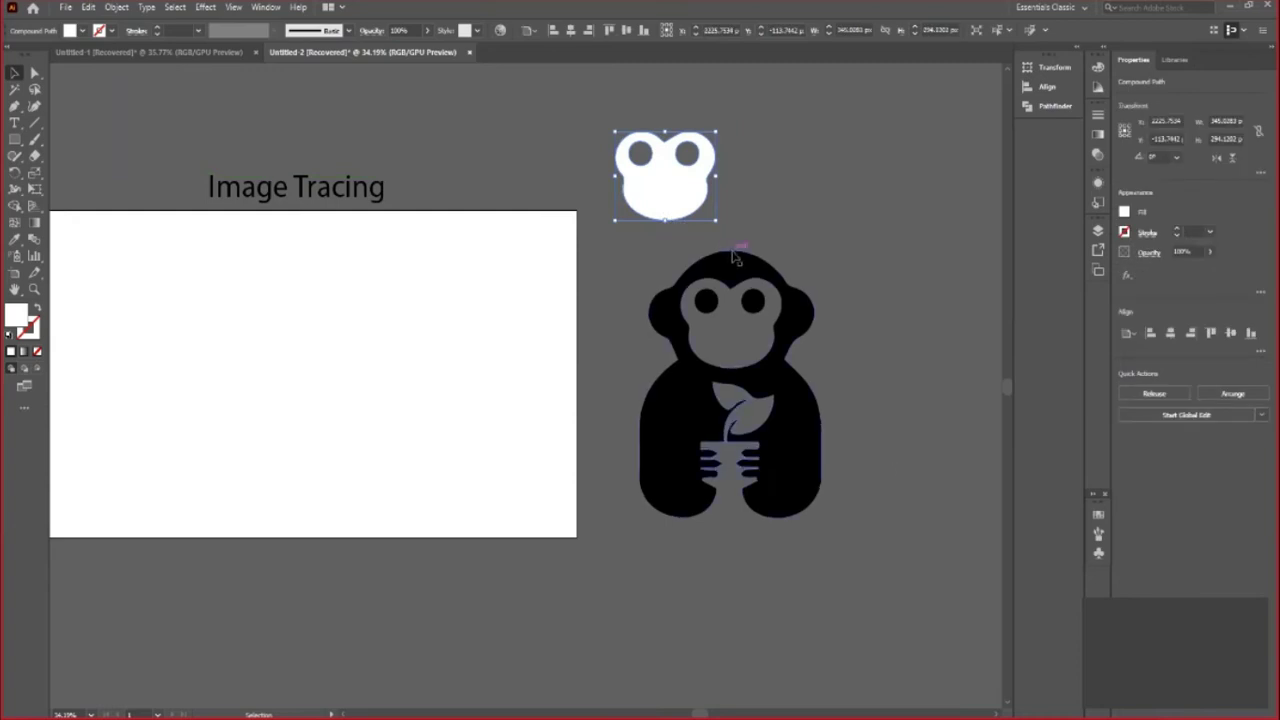
{"action": "key", "text": "Delete"}
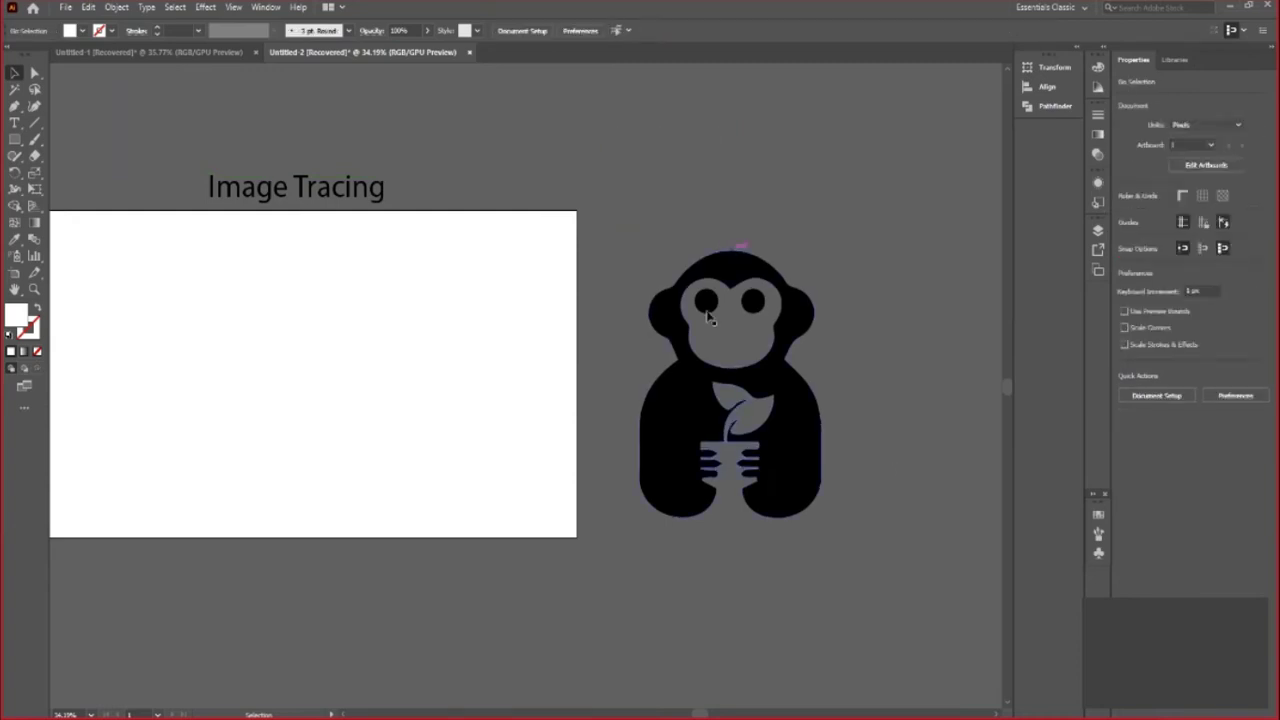
Group the remaining black monkey shapes and move them onto the artboard
{"action": "key", "text": "ctrl+a"}
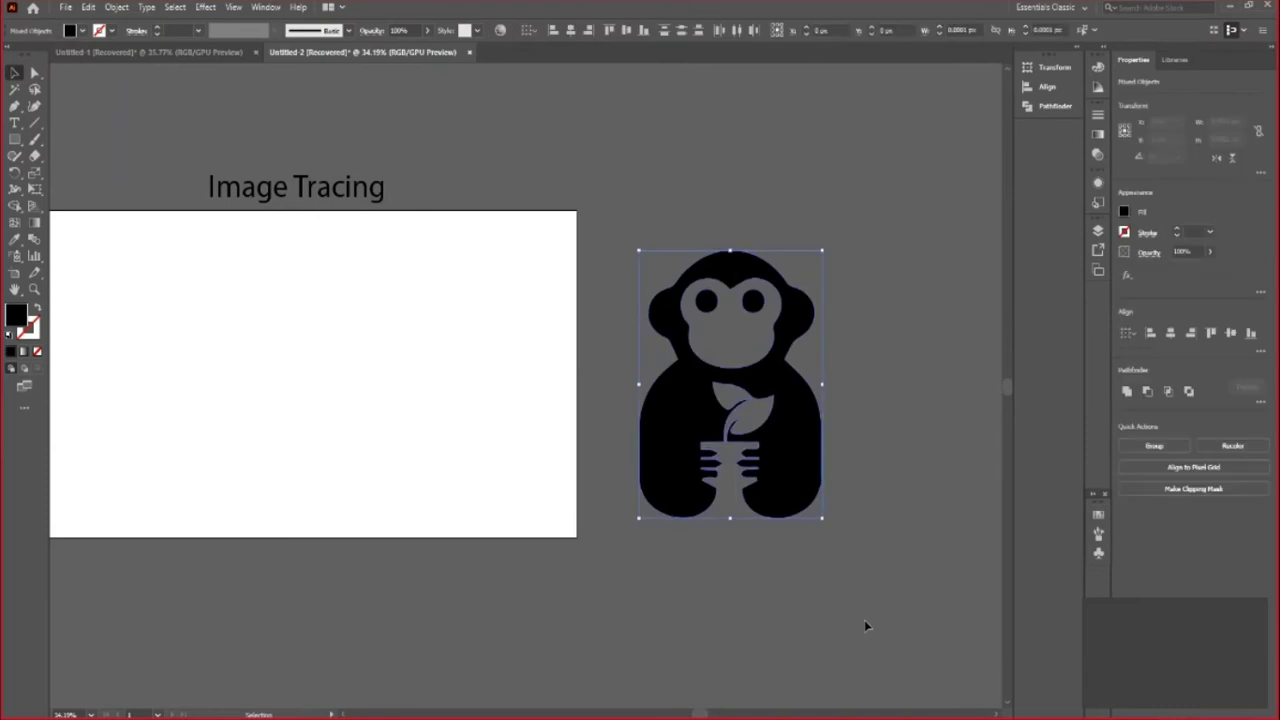
{"action": "right_click", "coordinate": [788, 446]}
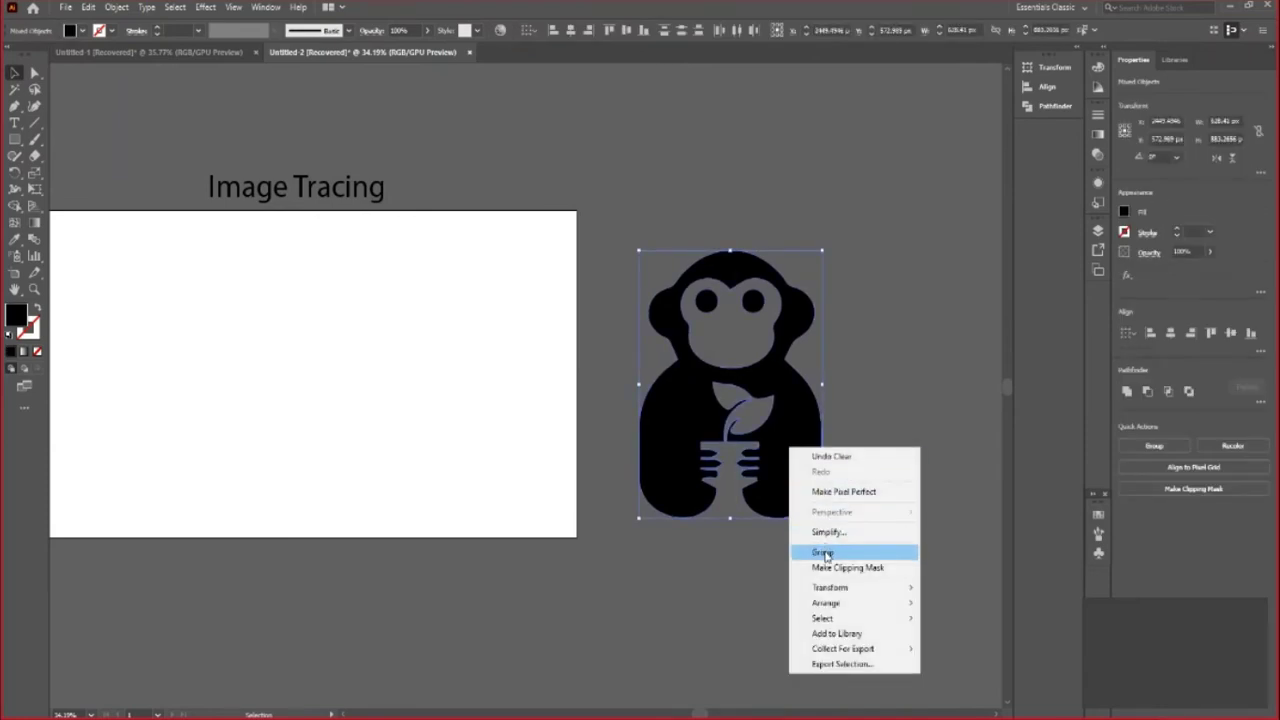
{"action": "left_click", "coordinate": [826, 460]}
{"action": "left_click_drag", "start_coordinate": [810, 466], "coordinate": [381, 466]}
{"action": "scroll", "coordinate": [40, 610], "scroll_direction": "left", "scroll_amount": 5}
Centre the monkey group horizontally and vertically on the artboard
{"action": "left_click", "coordinate": [694, 523]}
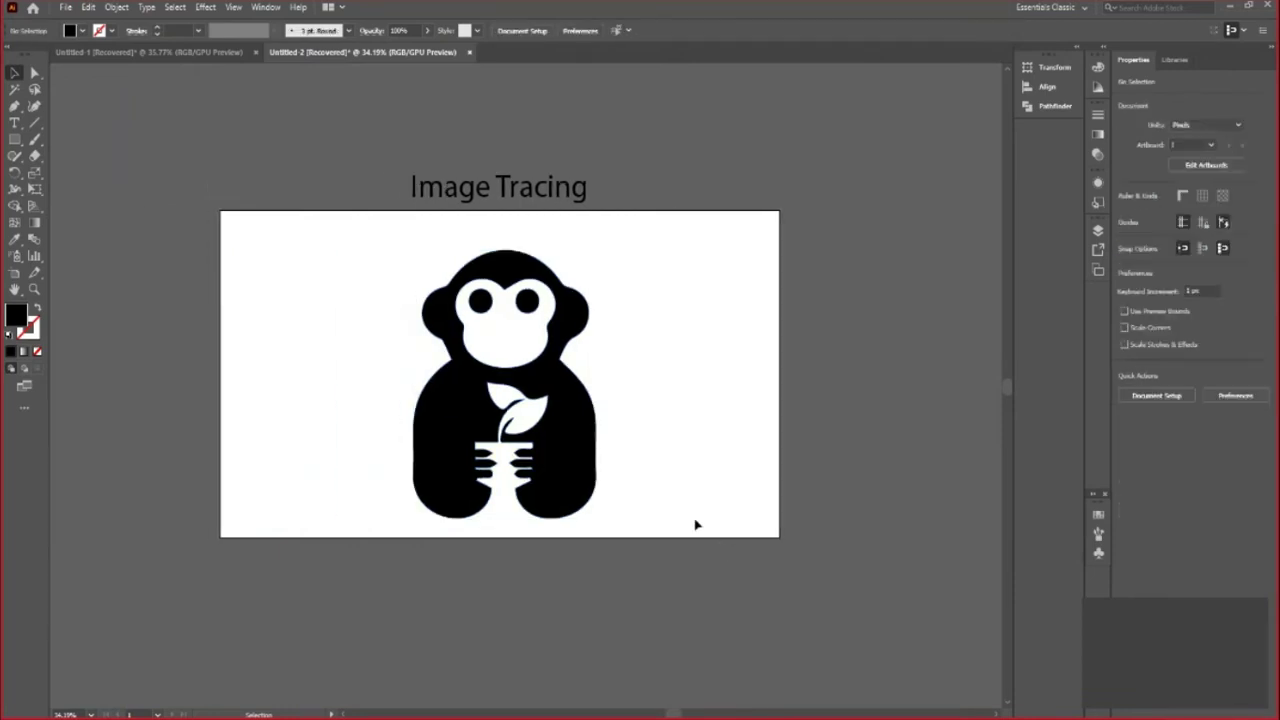
{"action": "left_click", "coordinate": [580, 480]}
{"action": "left_click", "coordinate": [570, 30]}
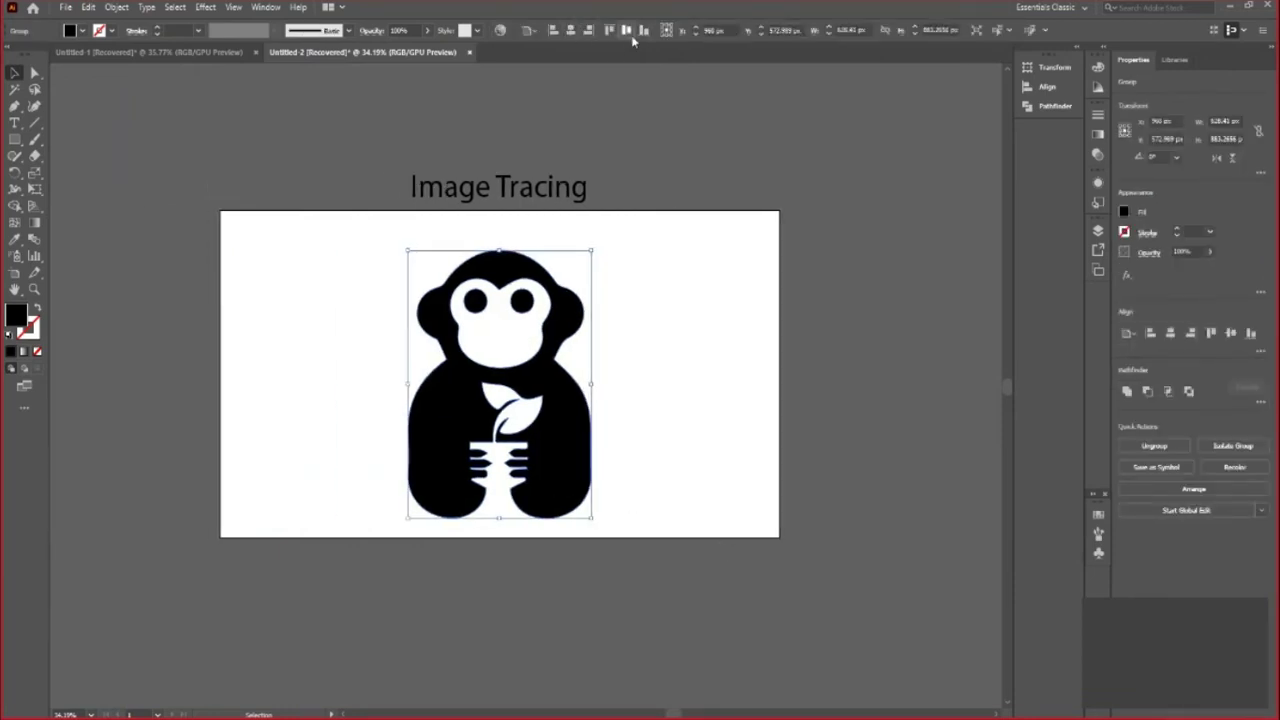
{"action": "left_click", "coordinate": [626, 30]}
Enlarge the monkey group slightly, then zoom out around the artboard
{"action": "left_click", "coordinate": [713, 446]}
{"action": "left_click", "coordinate": [571, 505]}
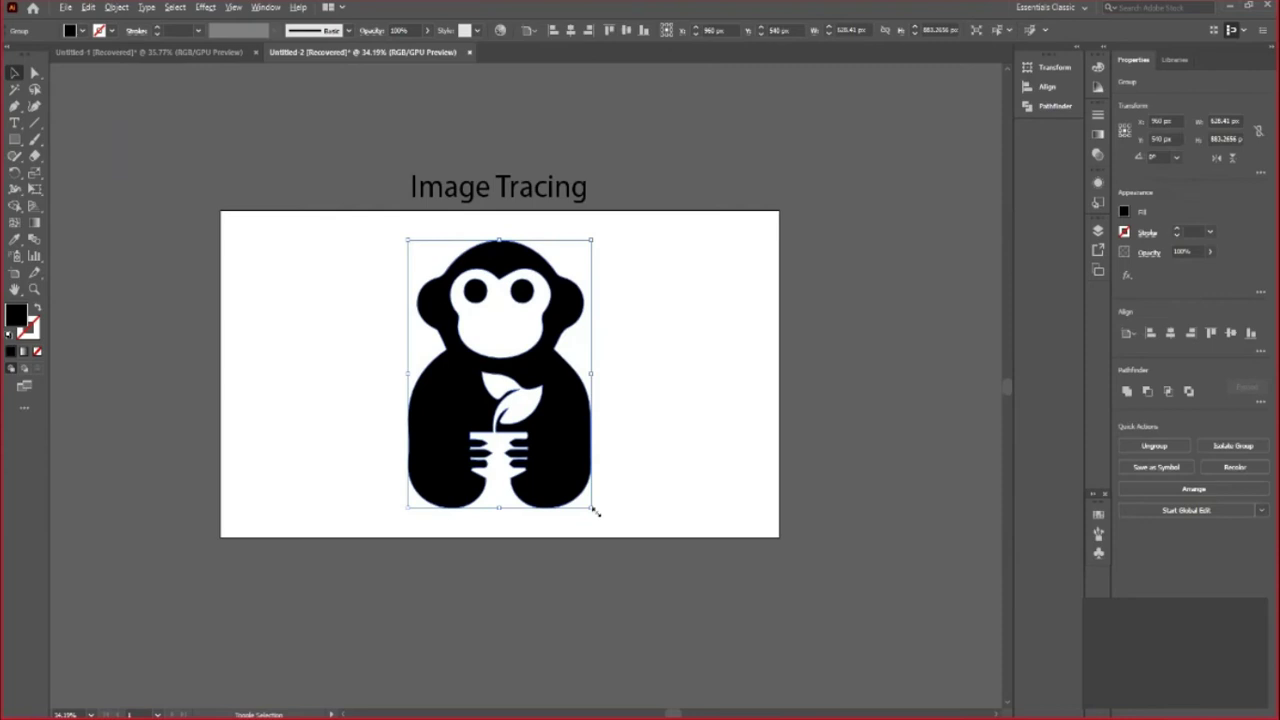
{"action": "left_click_drag", "start_coordinate": [594, 511], "coordinate": [603, 528]}
{"action": "left_click", "coordinate": [620, 489]}
{"action": "key", "text": "z"}
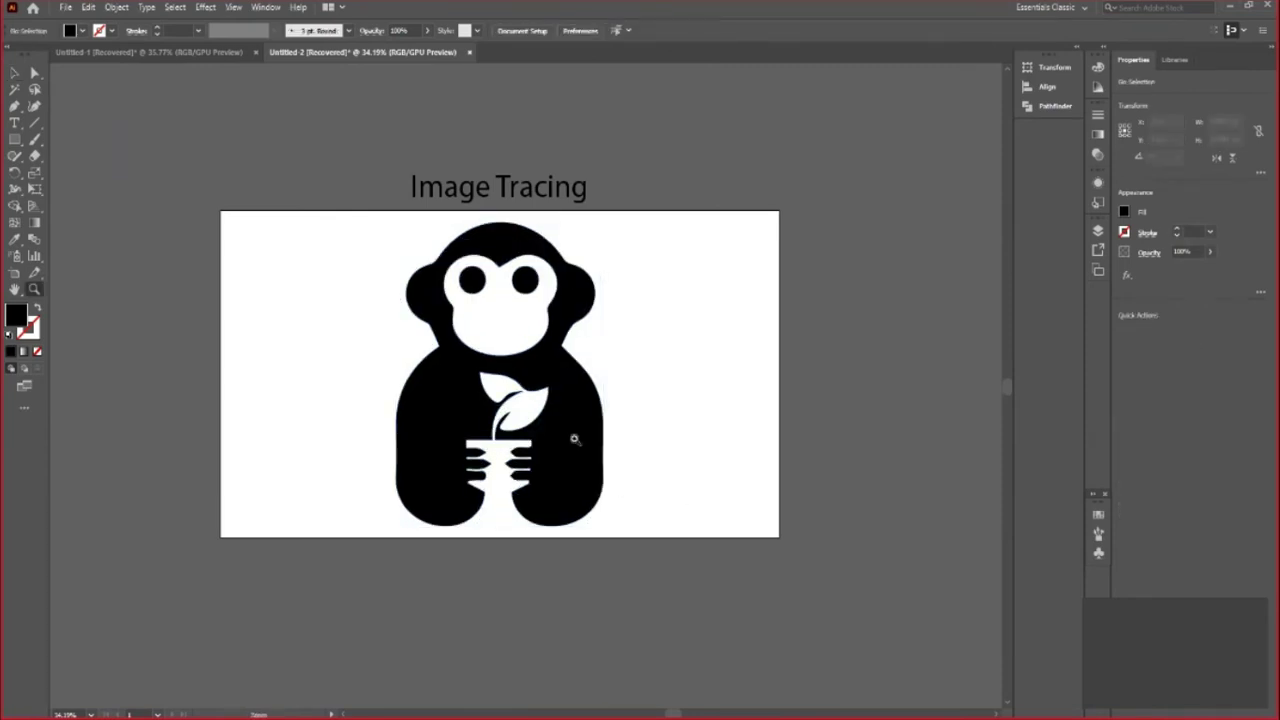
{"action": "left_click", "coordinate": [574, 434], "text": "alt"}
{"action": "key", "text": "c"}
{"action": "left_click", "coordinate": [14, 72]}
Rescale the monkey group to sit within the artboard, then zoom in on the pot
{"action": "left_click", "coordinate": [592, 452]}
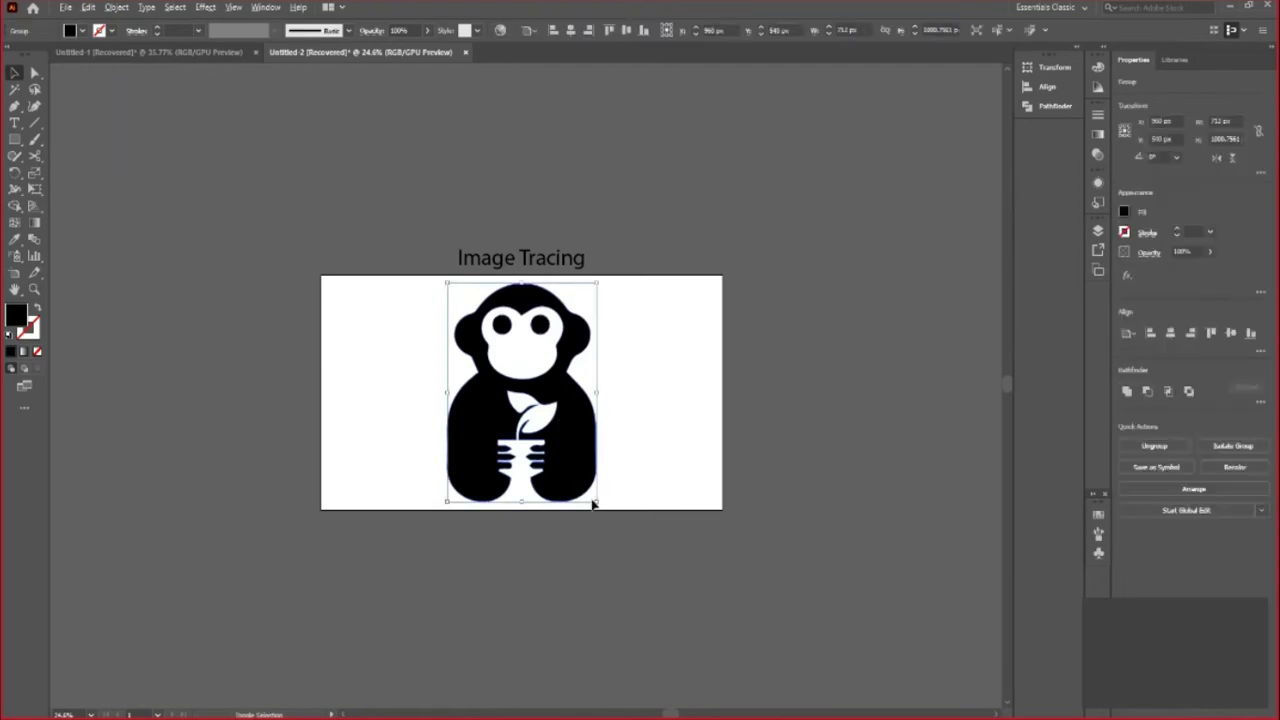
{"action": "left_click_drag", "start_coordinate": [598, 504], "coordinate": [757, 658]}
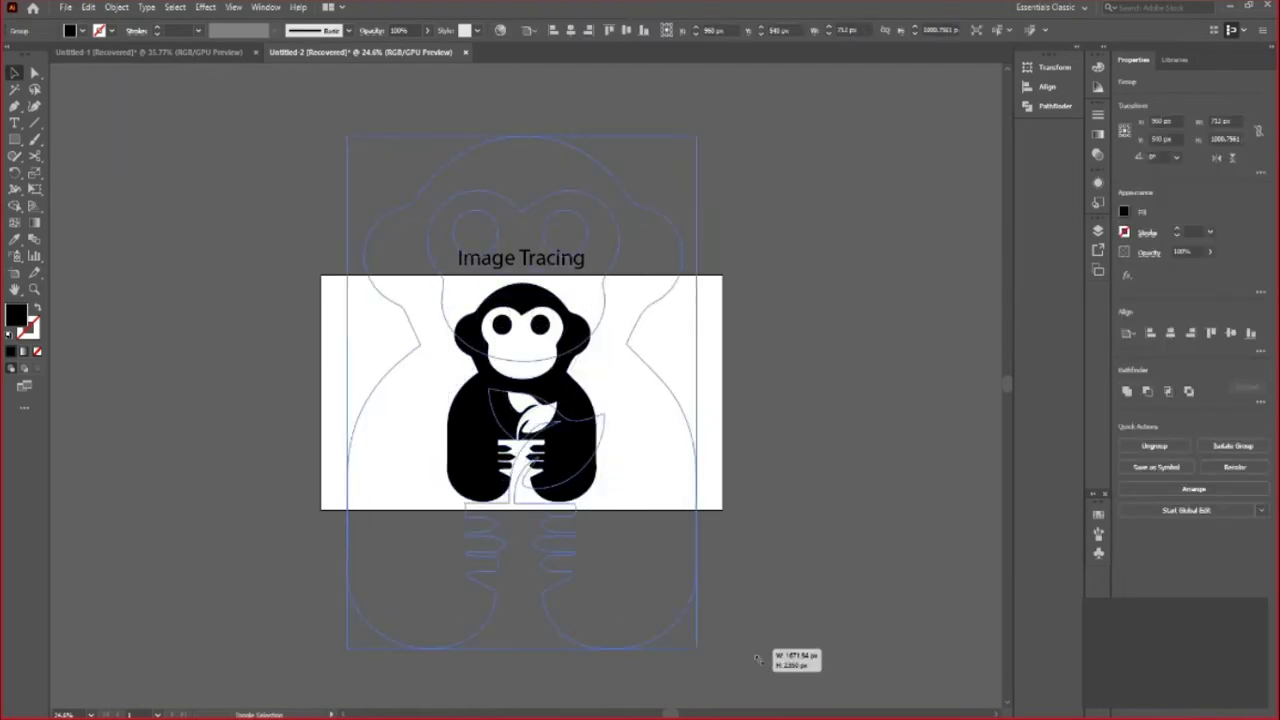
{"action": "left_click_drag", "start_coordinate": [757, 658], "coordinate": [728, 692]}
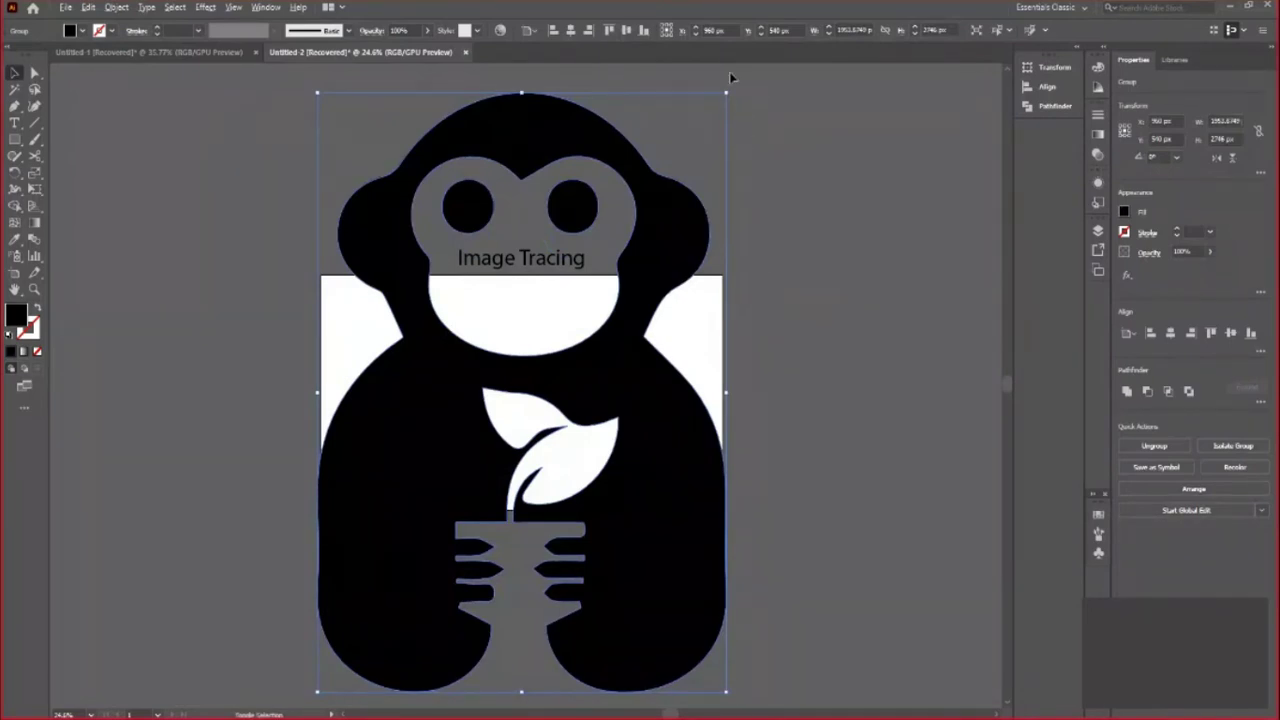
{"action": "mouse_move", "coordinate": [729, 91]}
{"action": "left_mouse_down"}
{"action": "mouse_move", "coordinate": [729, 177]}
{"action": "mouse_move", "coordinate": [671, 286]}
{"action": "mouse_move", "coordinate": [583, 300]}
{"action": "left_mouse_up"}
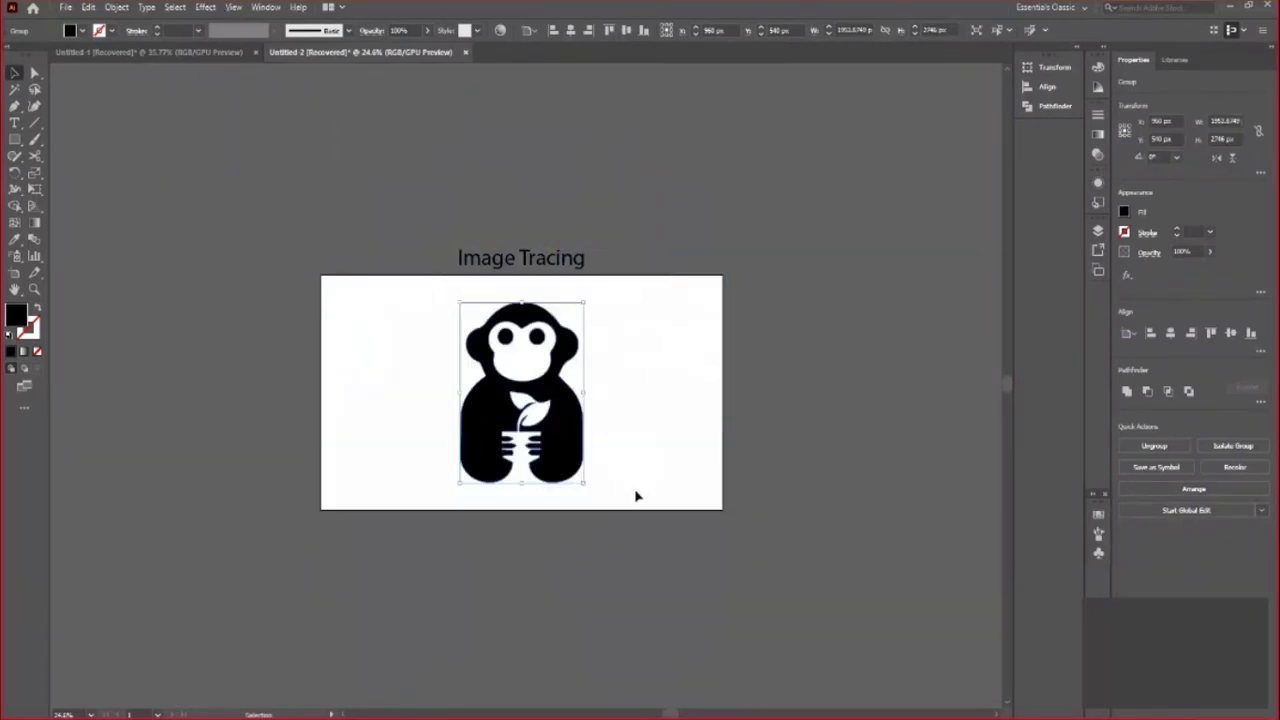
{"action": "left_click", "coordinate": [634, 497]}
{"action": "left_click_drag", "start_coordinate": [552, 442], "coordinate": [706, 591]}
{"action": "left_click_drag", "start_coordinate": [529, 491], "coordinate": [686, 551]}
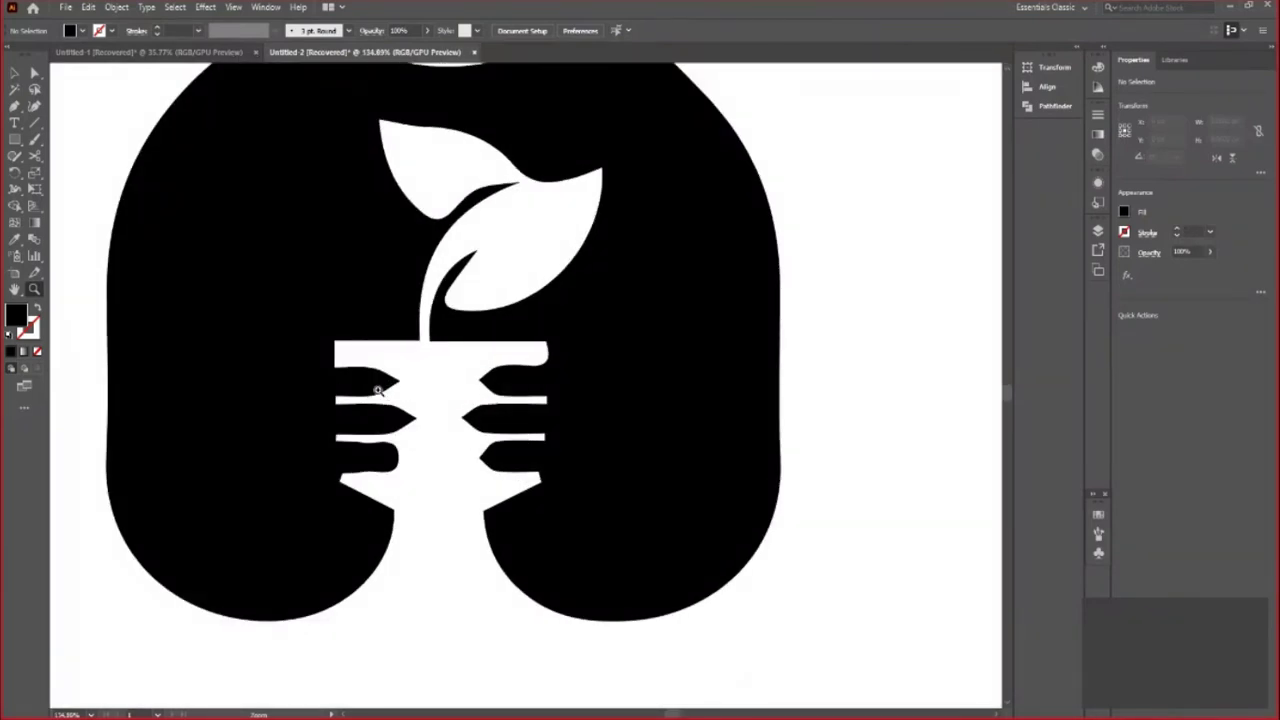
Zoom from the pot out to the whole monkey, then in on its face to about 152%
{"action": "left_click", "coordinate": [378, 390]}
{"action": "mouse_move", "coordinate": [617, 387]}
{"action": "left_mouse_down"}
{"action": "mouse_move", "coordinate": [573, 410]}
{"action": "mouse_move", "coordinate": [420, 372]}
{"action": "left_mouse_up"}
{"action": "scroll", "coordinate": [600, 370], "scroll_direction": "up", "scroll_amount": 3}
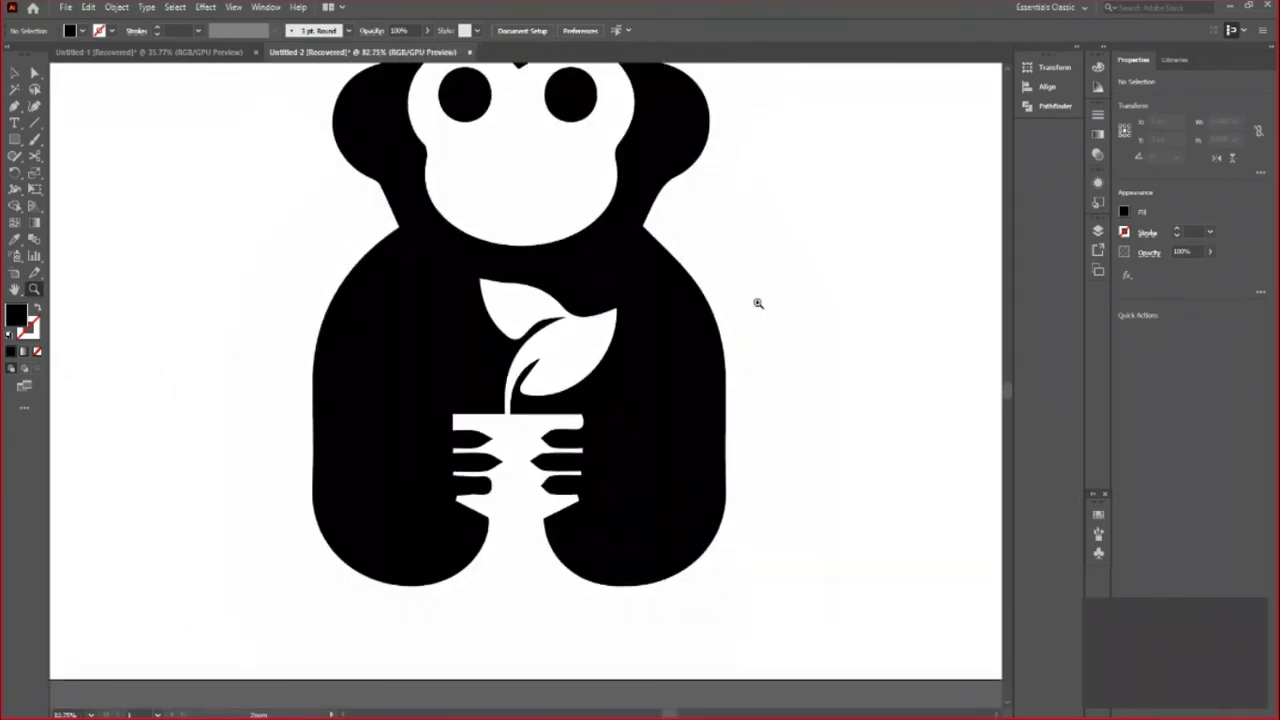
{"action": "mouse_move", "coordinate": [576, 404]}
{"action": "left_mouse_down"}
{"action": "mouse_move", "coordinate": [481, 348]}
{"action": "mouse_move", "coordinate": [397, 325]}
{"action": "left_mouse_up"}
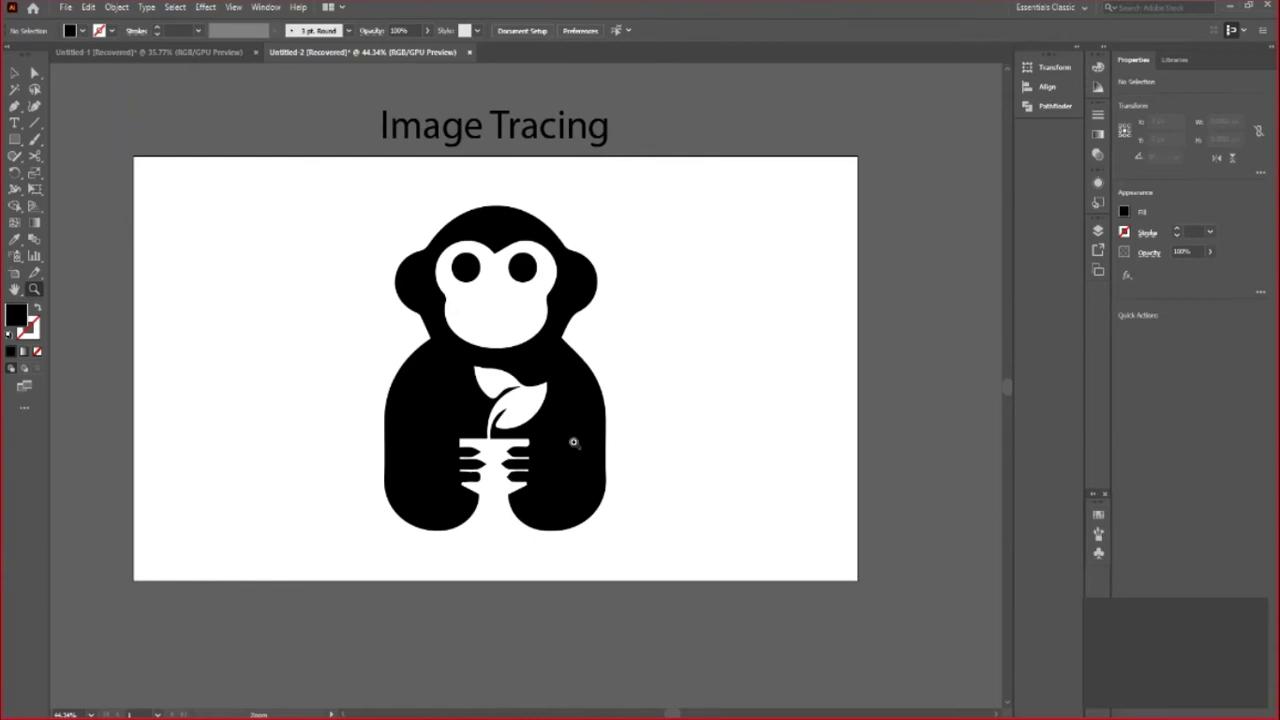
{"action": "left_click_drag", "start_coordinate": [540, 503], "coordinate": [560, 543]}
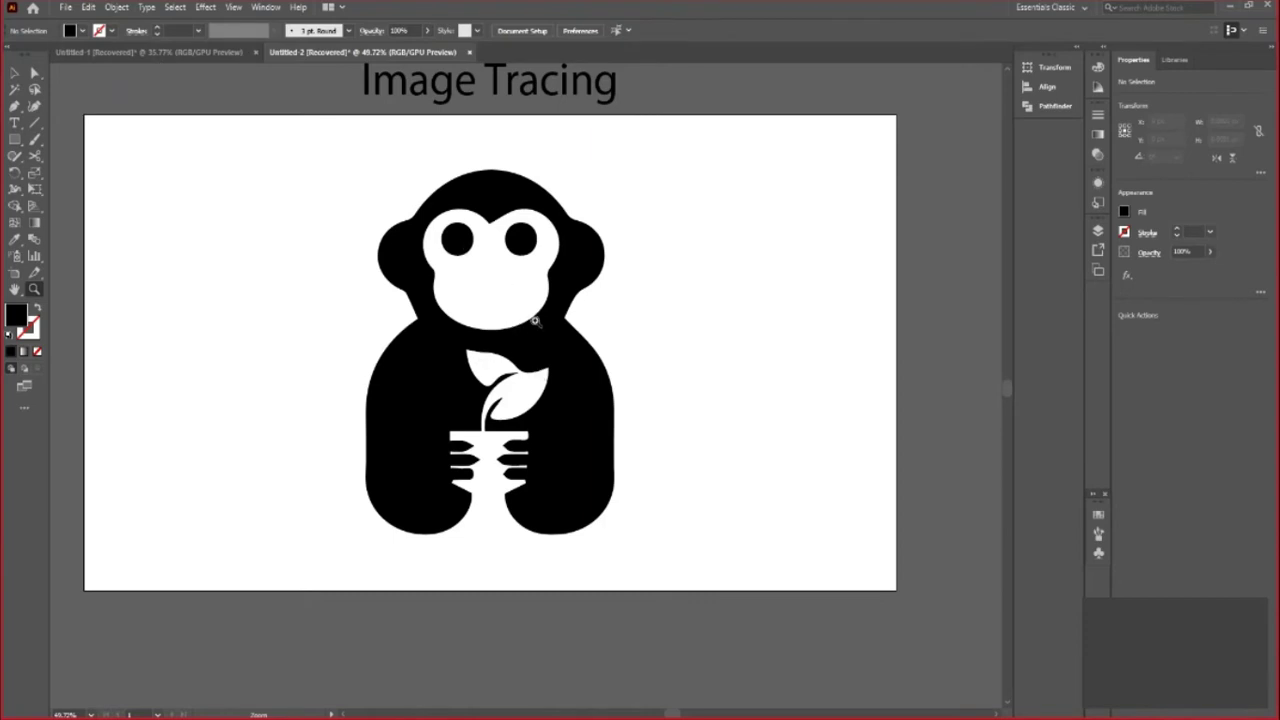
{"action": "scroll", "coordinate": [535, 320], "scroll_direction": "up", "scroll_amount": 1}
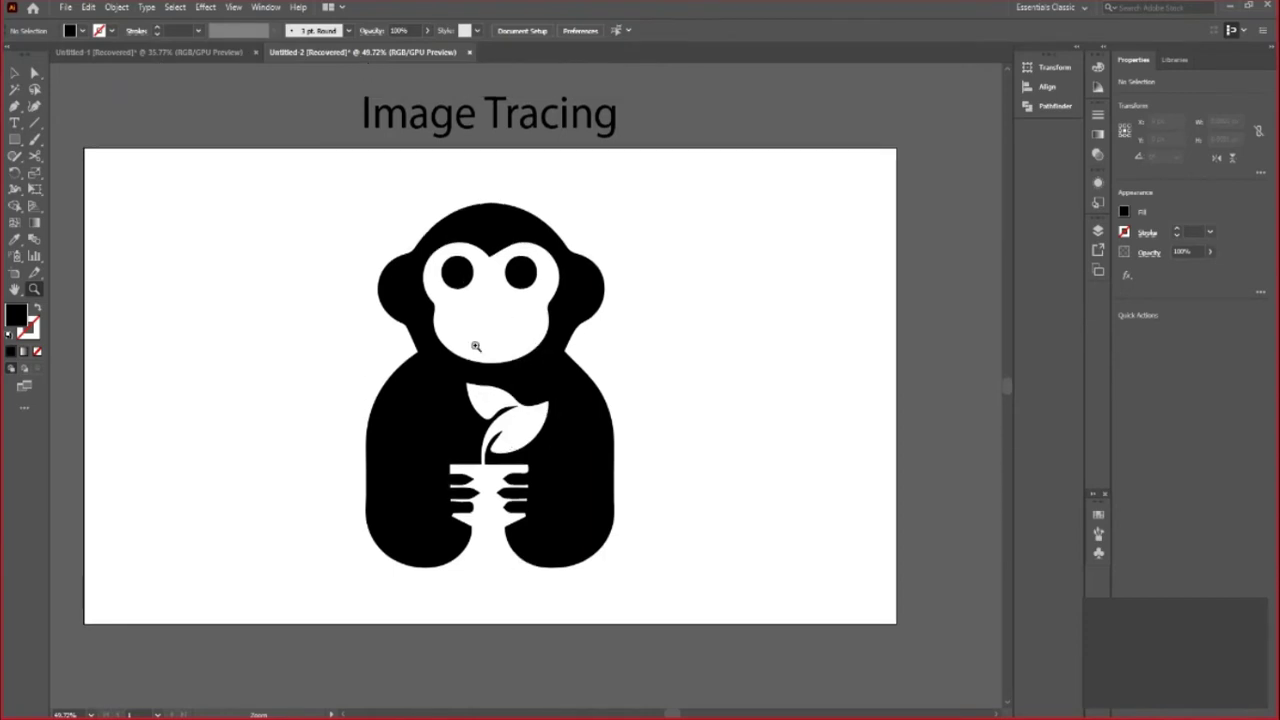
{"action": "scroll", "coordinate": [476, 346], "scroll_direction": "up", "scroll_amount": 3}
{"action": "scroll", "coordinate": [423, 371], "scroll_direction": "up", "scroll_amount": 2}
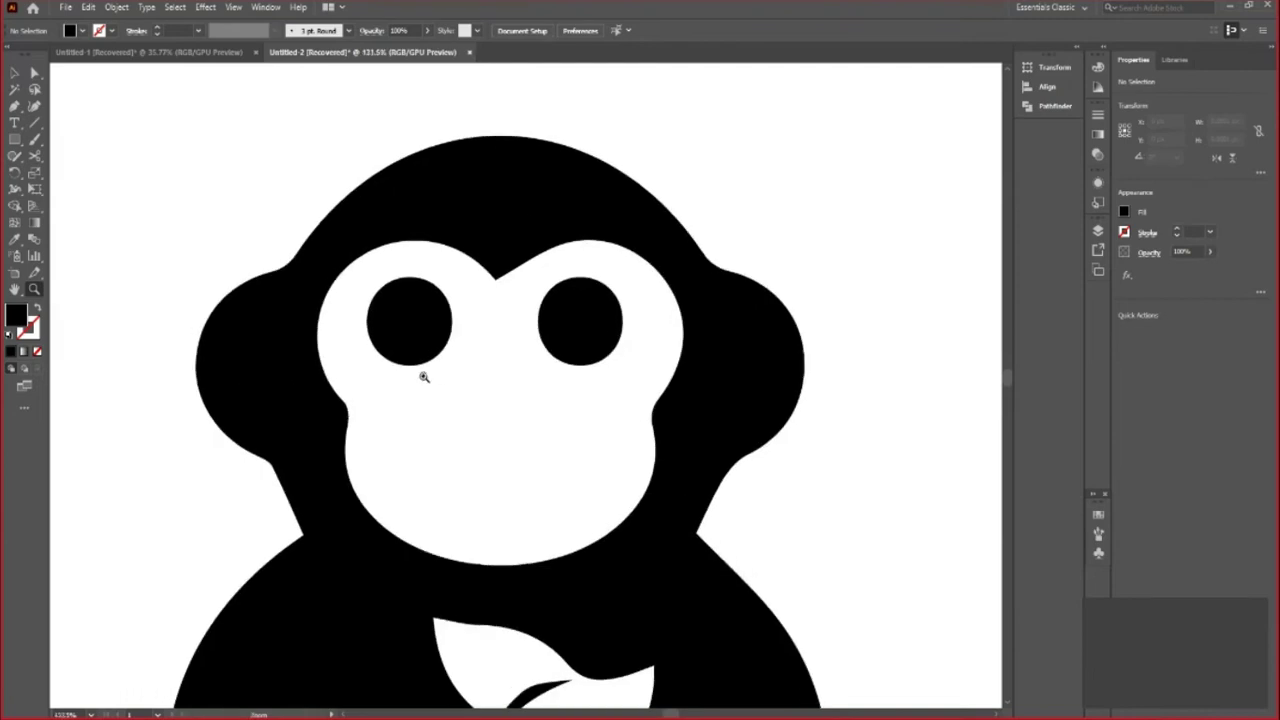
{"action": "scroll", "coordinate": [440, 418], "scroll_direction": "up", "scroll_amount": 1}
Draw two small 28 px black nostril circles side by side below the eyes
{"action": "key", "text": "l"}
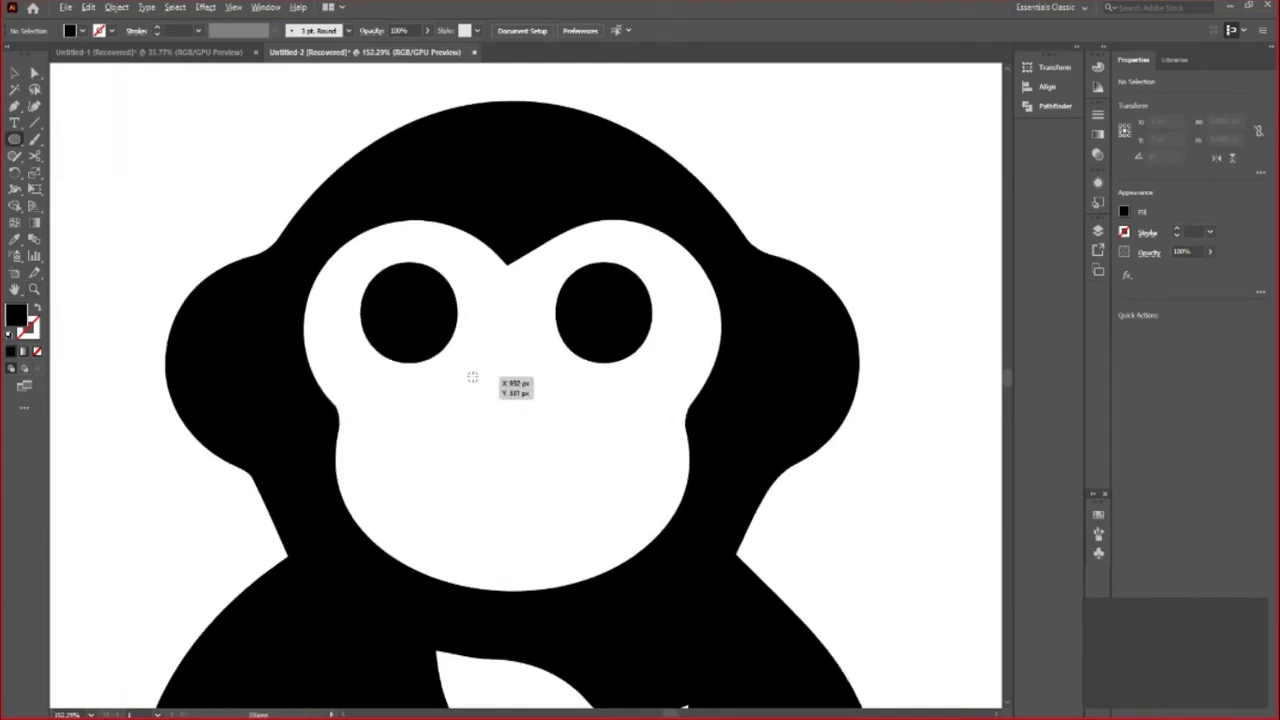
{"action": "left_click_drag", "start_coordinate": [472, 378], "coordinate": [491, 399]}
{"action": "left_click", "coordinate": [14, 72]}
{"action": "mouse_move", "coordinate": [484, 390]}
{"action": "left_mouse_down"}
{"action": "mouse_move", "coordinate": [531, 392]}
{"action": "mouse_move", "coordinate": [522, 385]}
{"action": "left_mouse_up"}
{"action": "left_click", "coordinate": [474, 388], "text": "shift"}
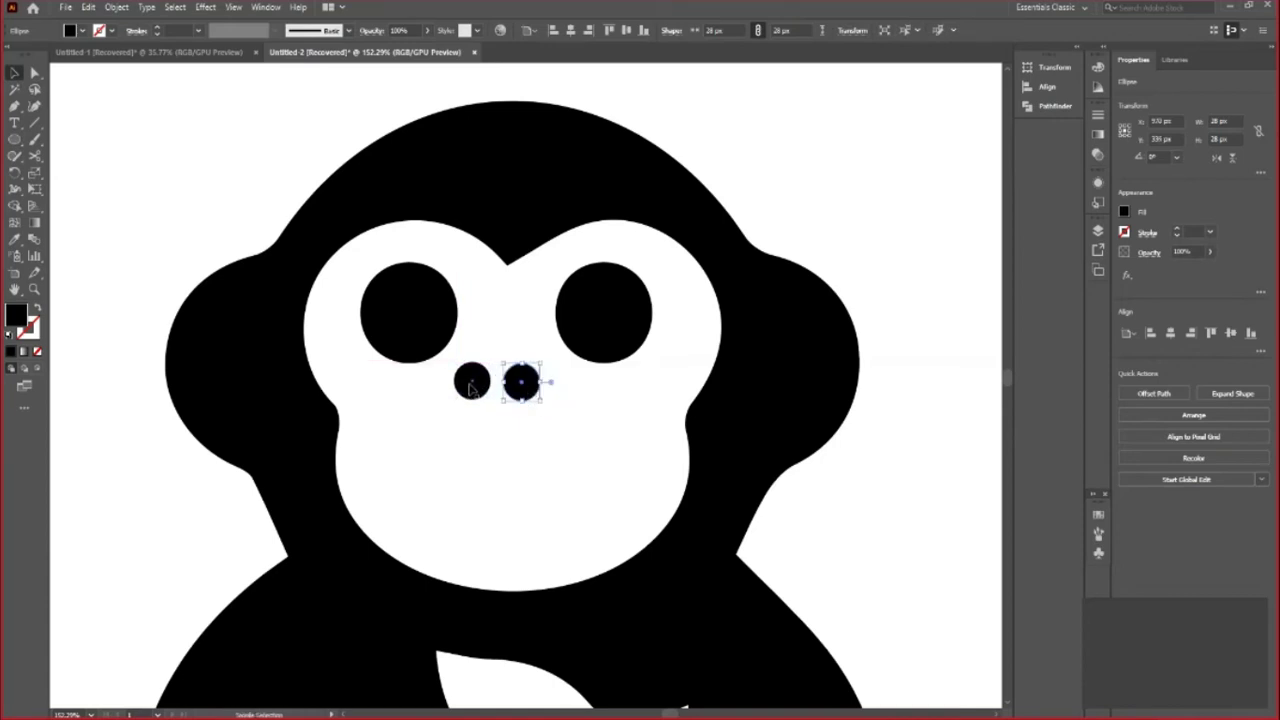
{"action": "key", "text": "Down"}
{"action": "key", "text": "Down"}
{"action": "key", "text": "Down"}
{"action": "key", "text": "Down"}
{"action": "key", "text": "Down"}
{"action": "key", "text": "Down"}
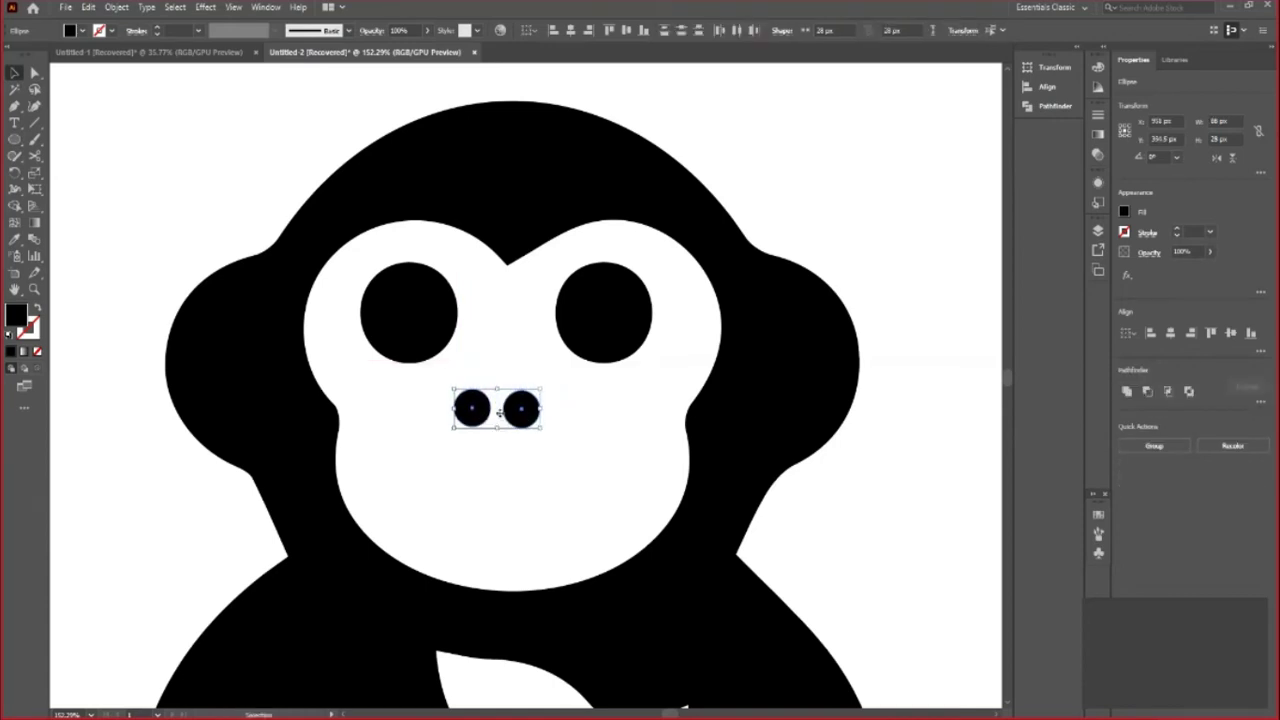
{"action": "key", "text": "Right"}
{"action": "key", "text": "Right"}
{"action": "key", "text": "Right"}
{"action": "key", "text": "Right"}
{"action": "key", "text": "Right"}
{"action": "key", "text": "Left"}
{"action": "key", "text": "ctrl+shift+a"}
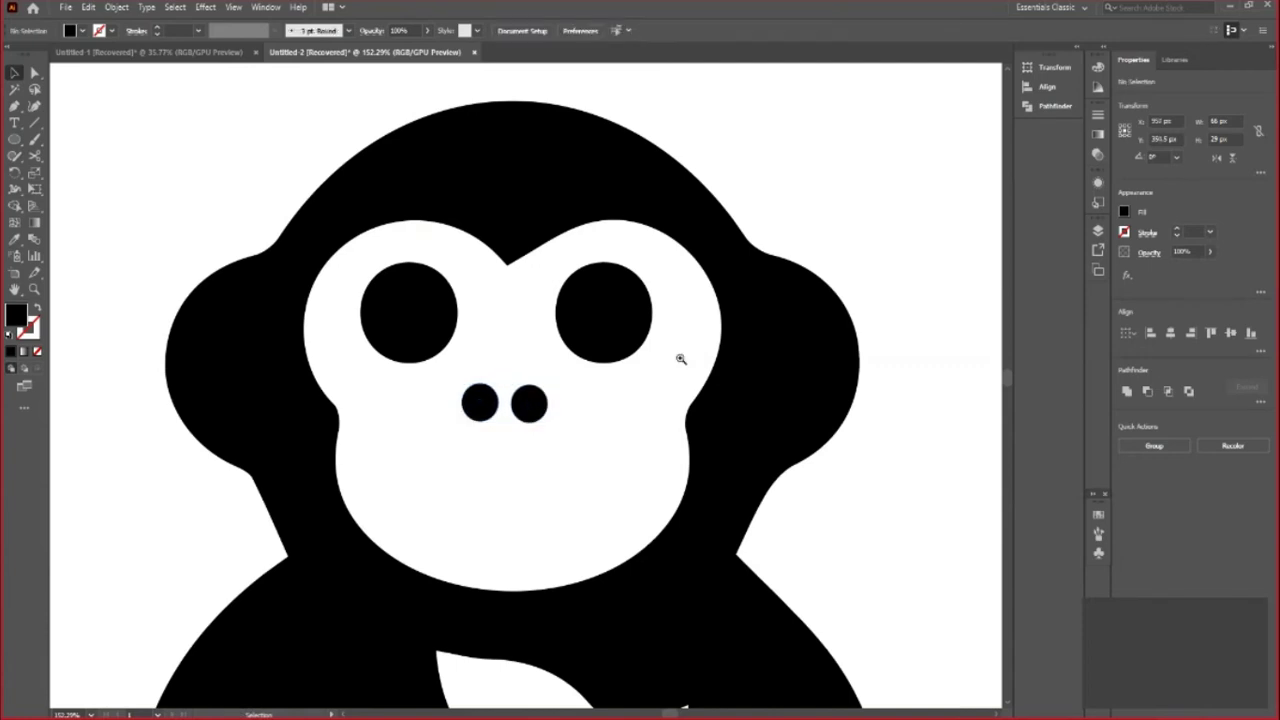
{"action": "key", "text": "z"}
{"action": "left_click_drag", "start_coordinate": [680, 360], "coordinate": [371, 230]}
Draw a black rectangle over the right hand's top finger and round its left corners
{"action": "left_click", "coordinate": [571, 649]}
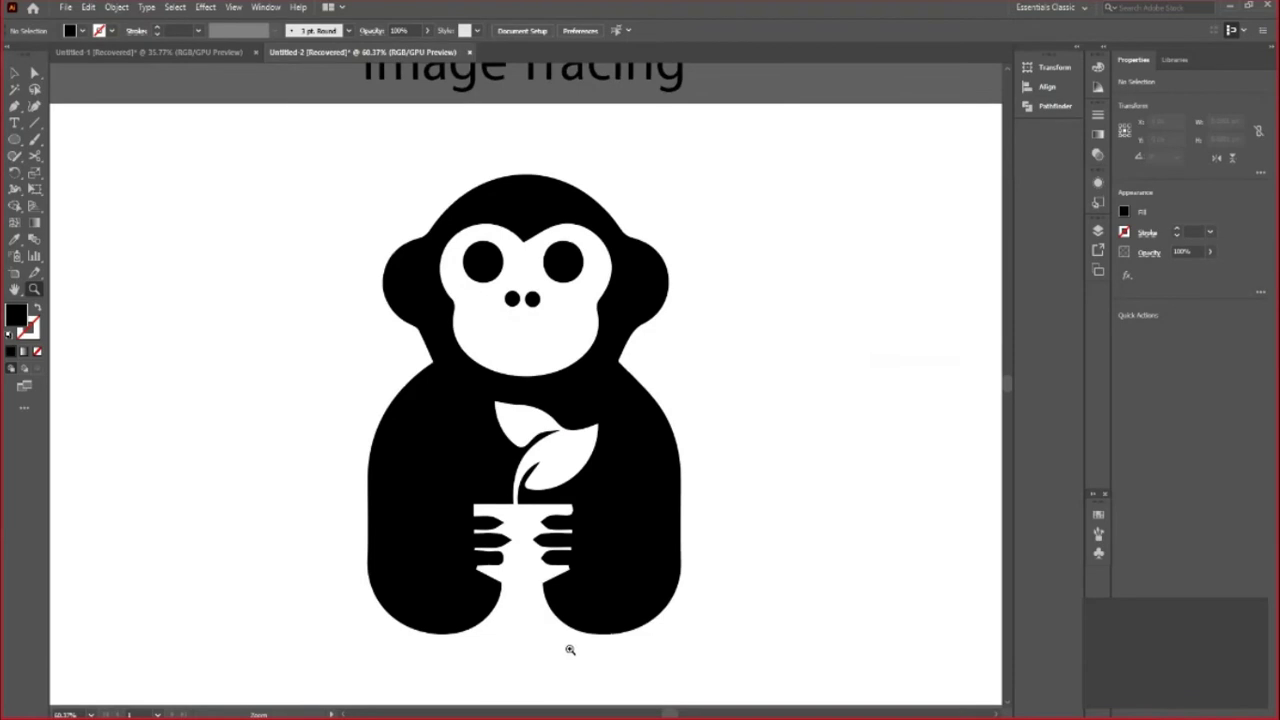
{"action": "left_click", "coordinate": [665, 406]}
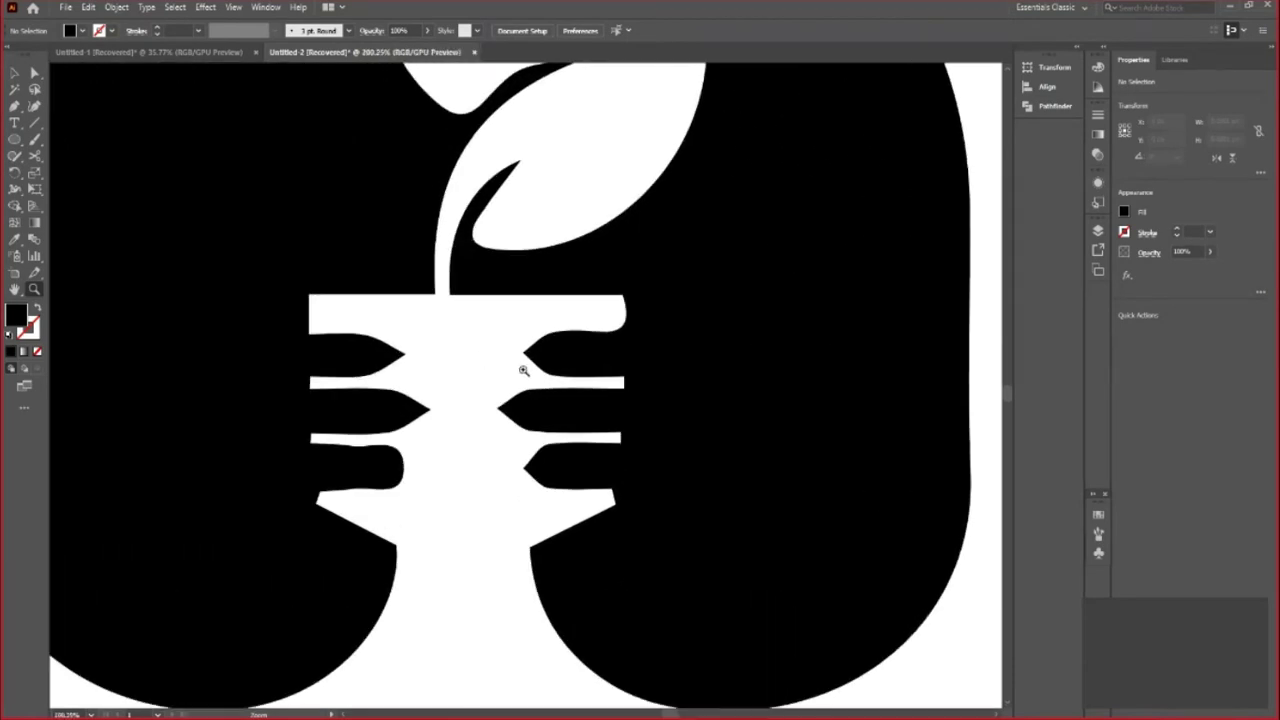
{"action": "key", "text": "m"}
{"action": "left_click_drag", "start_coordinate": [524, 338], "coordinate": [687, 376]}
{"action": "key", "text": "v"}
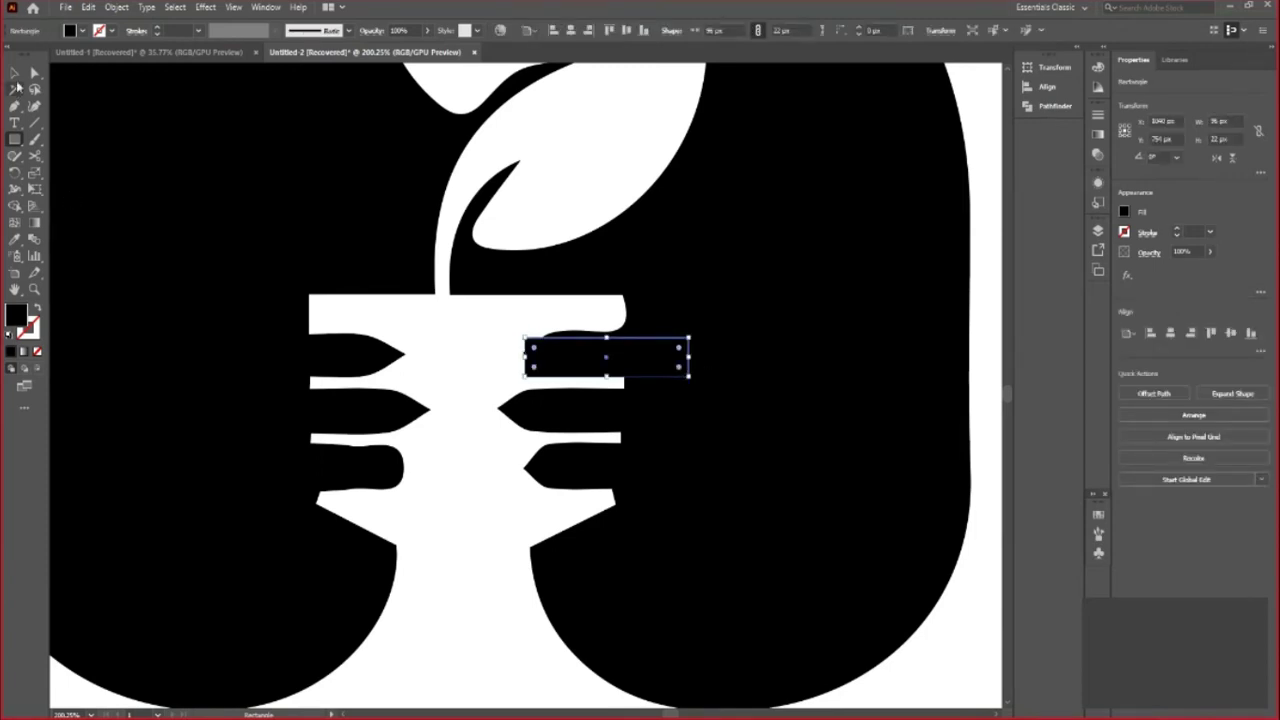
{"action": "left_click_drag", "start_coordinate": [607, 338], "coordinate": [607, 329]}
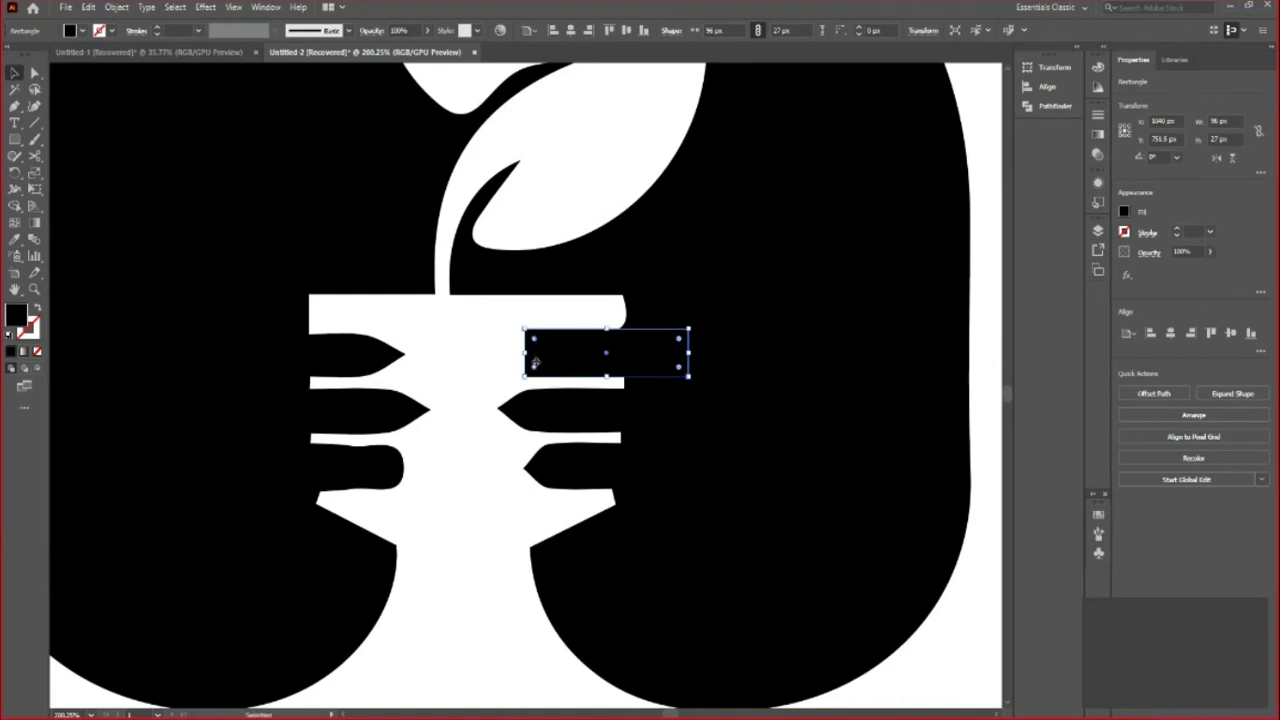
{"action": "left_click_drag", "start_coordinate": [537, 370], "coordinate": [663, 374]}
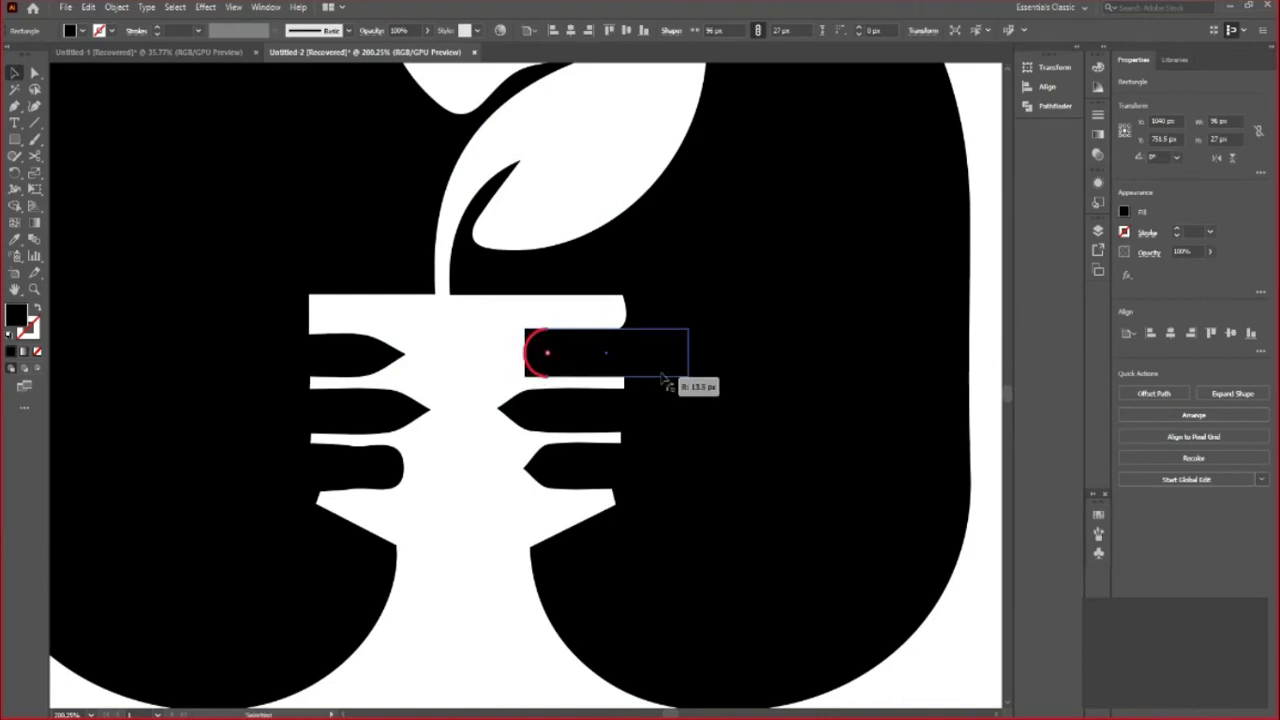
Line the pill up with the finger and copy it down onto the fingers below
{"action": "left_click", "coordinate": [495, 500]}
{"action": "left_click_drag", "start_coordinate": [688, 328], "coordinate": [565, 372]}
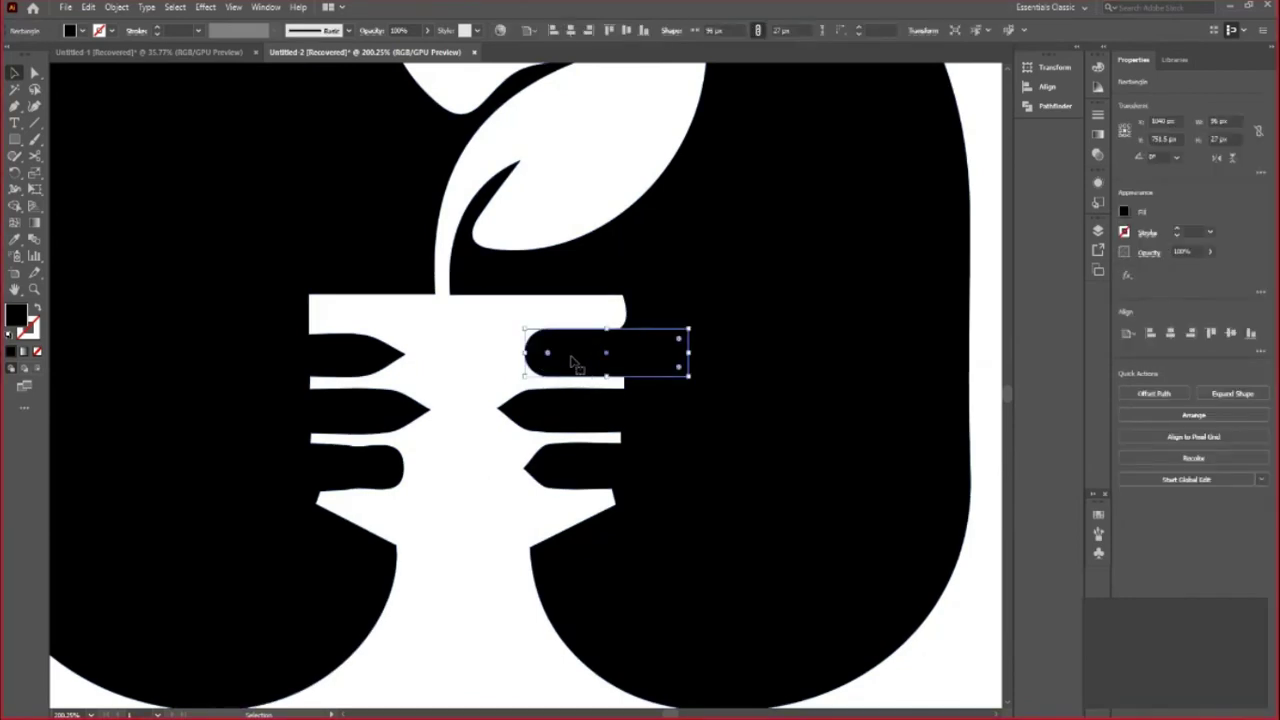
{"action": "key", "text": "Left"}
{"action": "key", "text": "Left"}
{"action": "key", "text": "Left"}
{"action": "key", "text": "Left"}
{"action": "key", "text": "Left"}
{"action": "key", "text": "Left"}
{"action": "key", "text": "Left"}
{"action": "key", "text": "Right"}
{"action": "key", "text": "Right"}
{"action": "key", "text": "Right"}
{"action": "left_click_drag", "start_coordinate": [576, 362], "coordinate": [575, 478]}
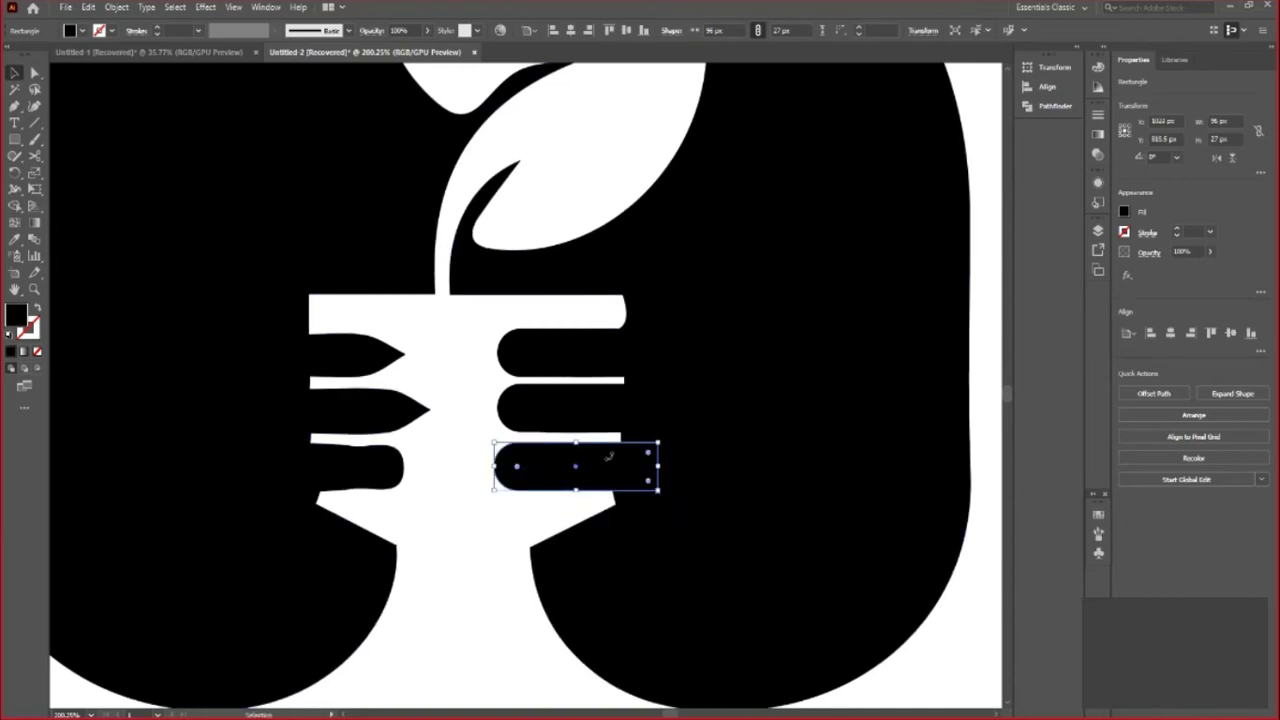
{"action": "left_click", "coordinate": [533, 345]}
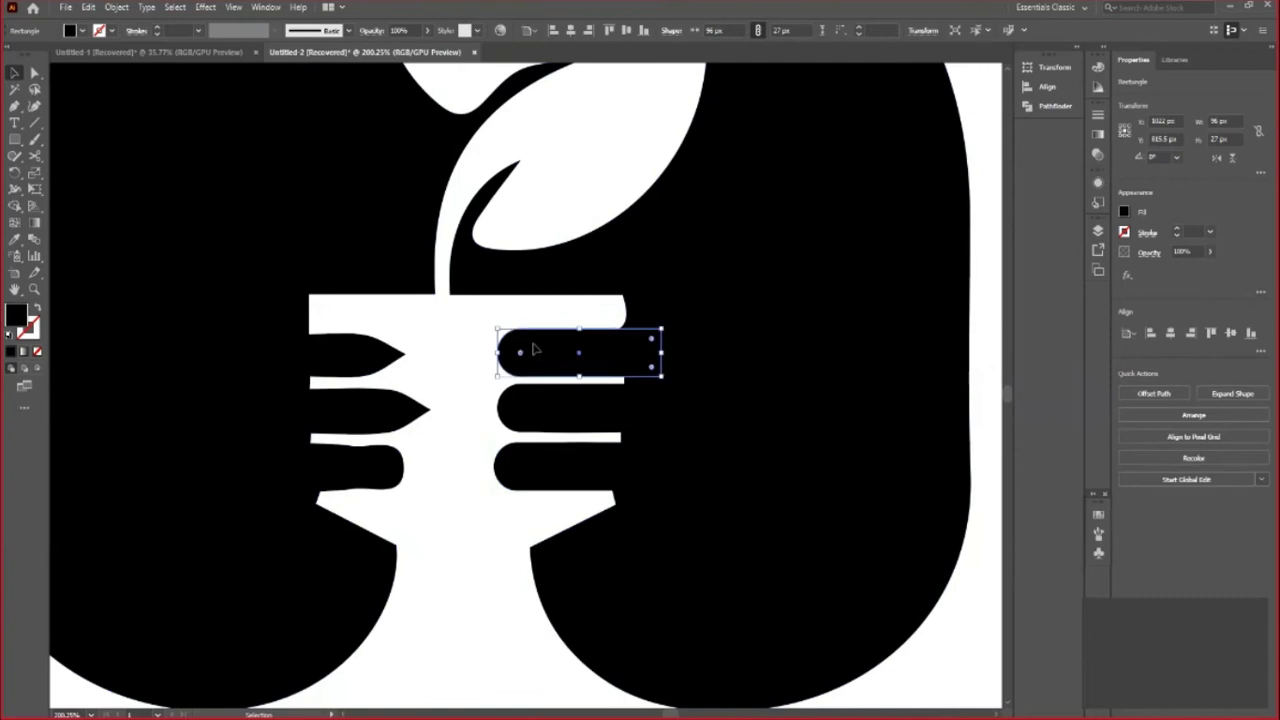
{"action": "right_click", "coordinate": [533, 345]}
Reflect copies of the three pills vertically and move them onto the left hand's fingers
{"action": "mouse_move", "coordinate": [571, 596]}
{"action": "left_click", "coordinate": [706, 632]}
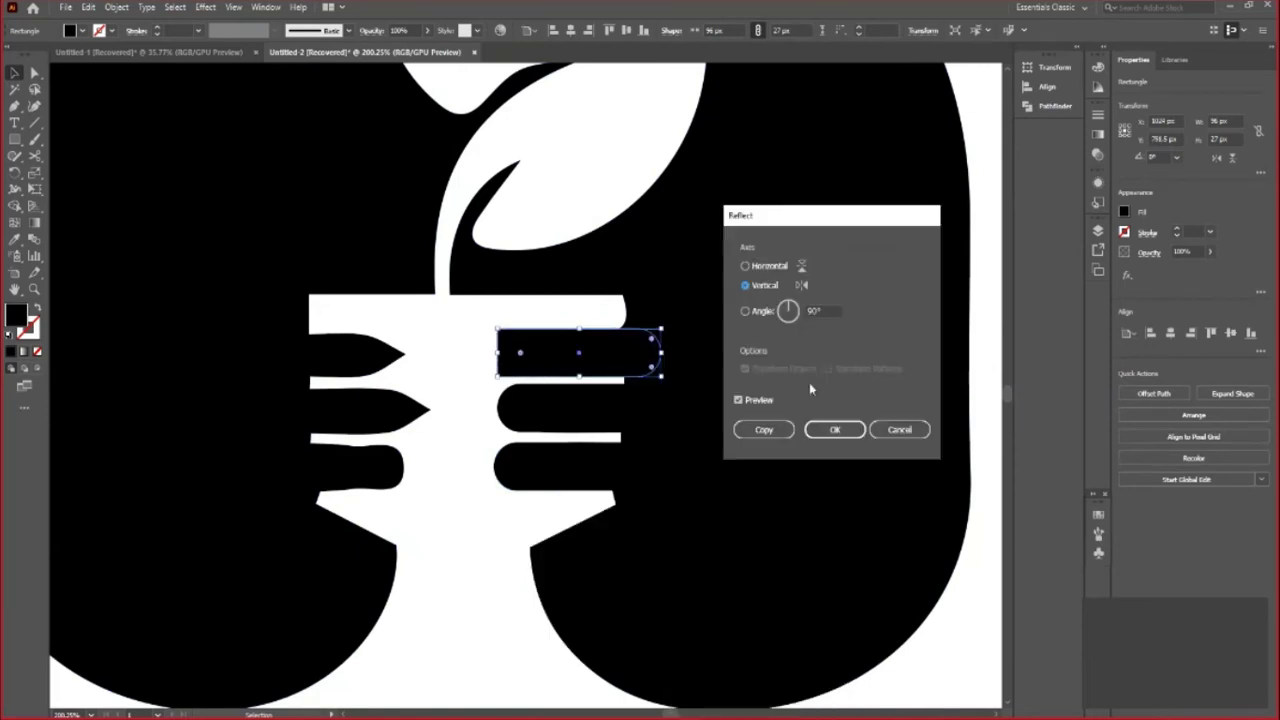
{"action": "left_click", "coordinate": [851, 438]}
{"action": "left_click", "coordinate": [537, 412], "text": "shift"}
{"action": "left_click", "coordinate": [537, 463], "text": "shift"}
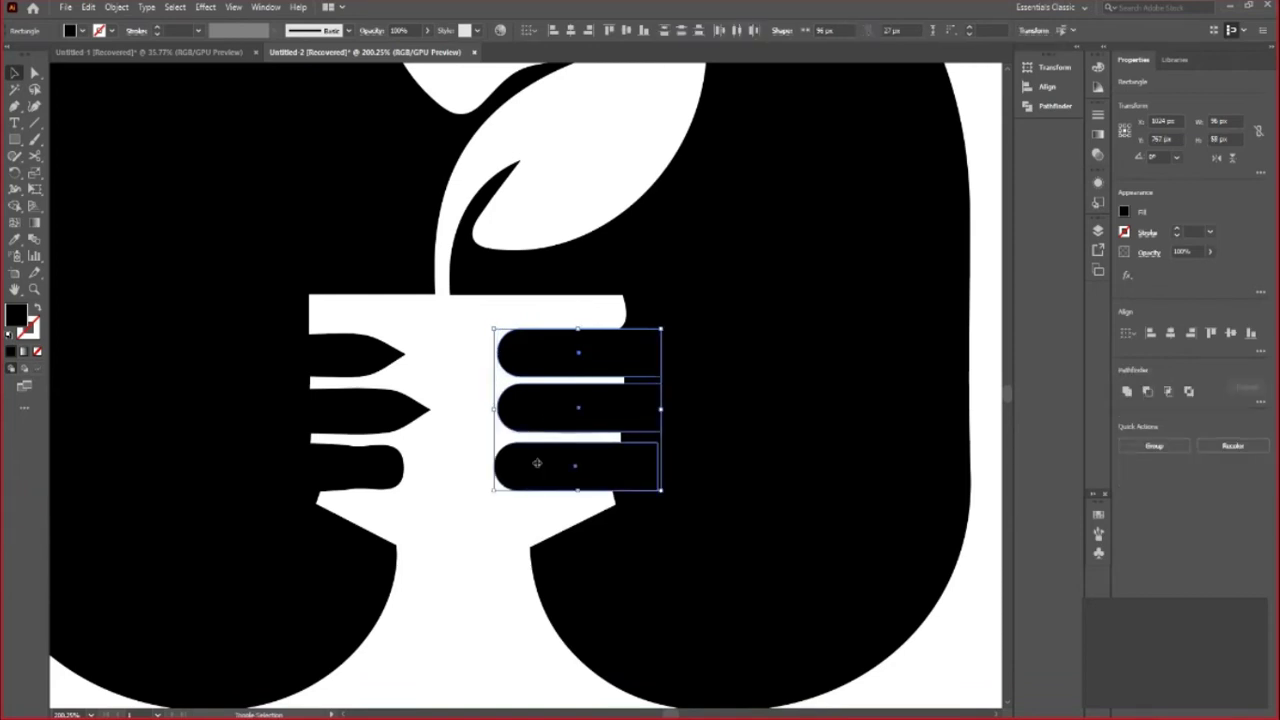
{"action": "right_click", "coordinate": [551, 409]}
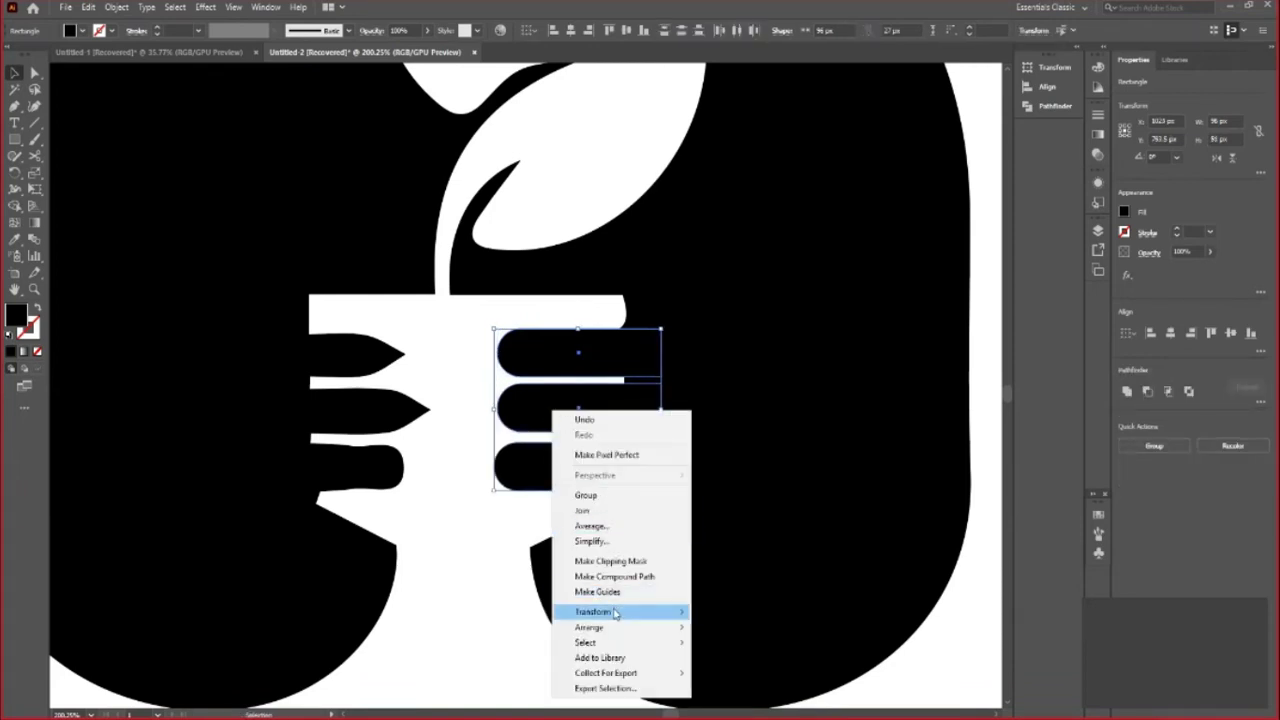
{"action": "mouse_move", "coordinate": [600, 611]}
{"action": "left_click", "coordinate": [738, 652]}
{"action": "left_click", "coordinate": [766, 440]}
{"action": "key", "text": "shift+Left"}
{"action": "key", "text": "shift+Left"}
{"action": "key", "text": "shift+Left"}
{"action": "key", "text": "shift+Left"}
{"action": "key", "text": "shift+Left"}
{"action": "key", "text": "shift+Left"}
{"action": "key", "text": "Left"}
{"action": "key", "text": "Left"}
{"action": "key", "text": "Left"}
{"action": "key", "text": "Left"}
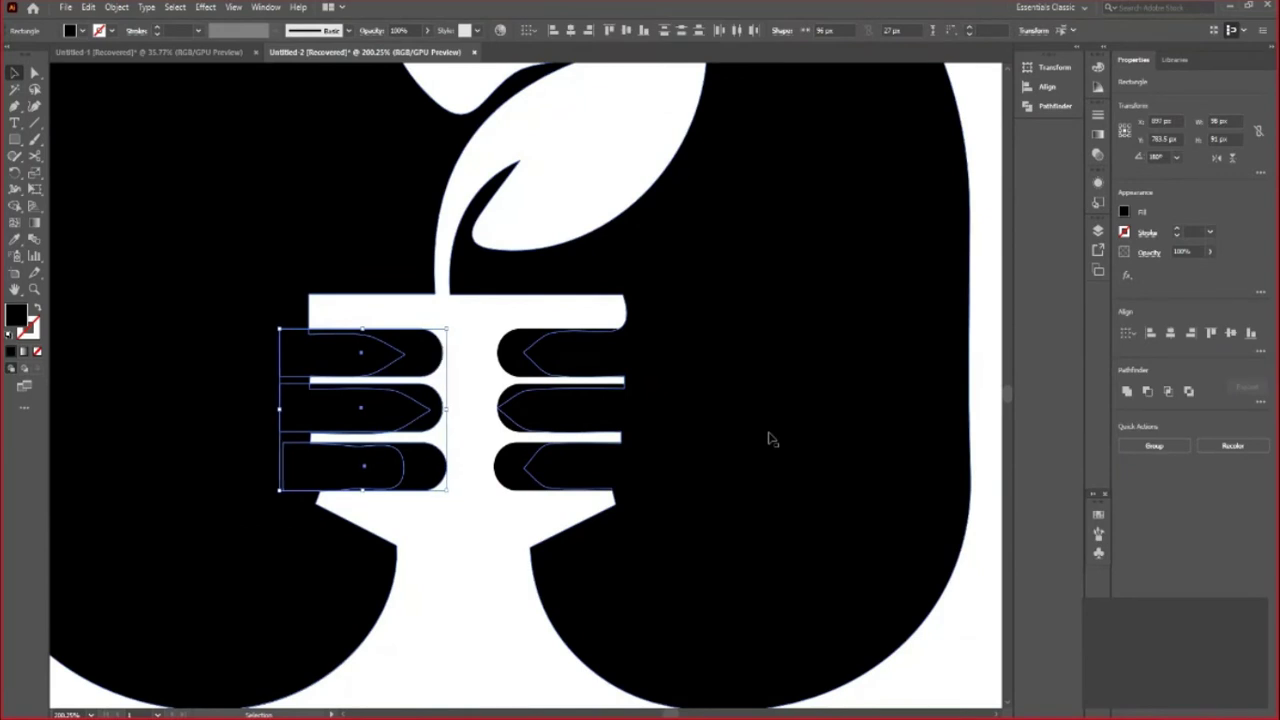
Clear the selection and zoom in close on the pot's base
{"action": "left_click", "coordinate": [471, 634]}
{"action": "scroll", "coordinate": [411, 485], "scroll_direction": "down", "scroll_amount": 2}
{"action": "scroll", "coordinate": [411, 485], "scroll_direction": "down", "scroll_amount": 3}
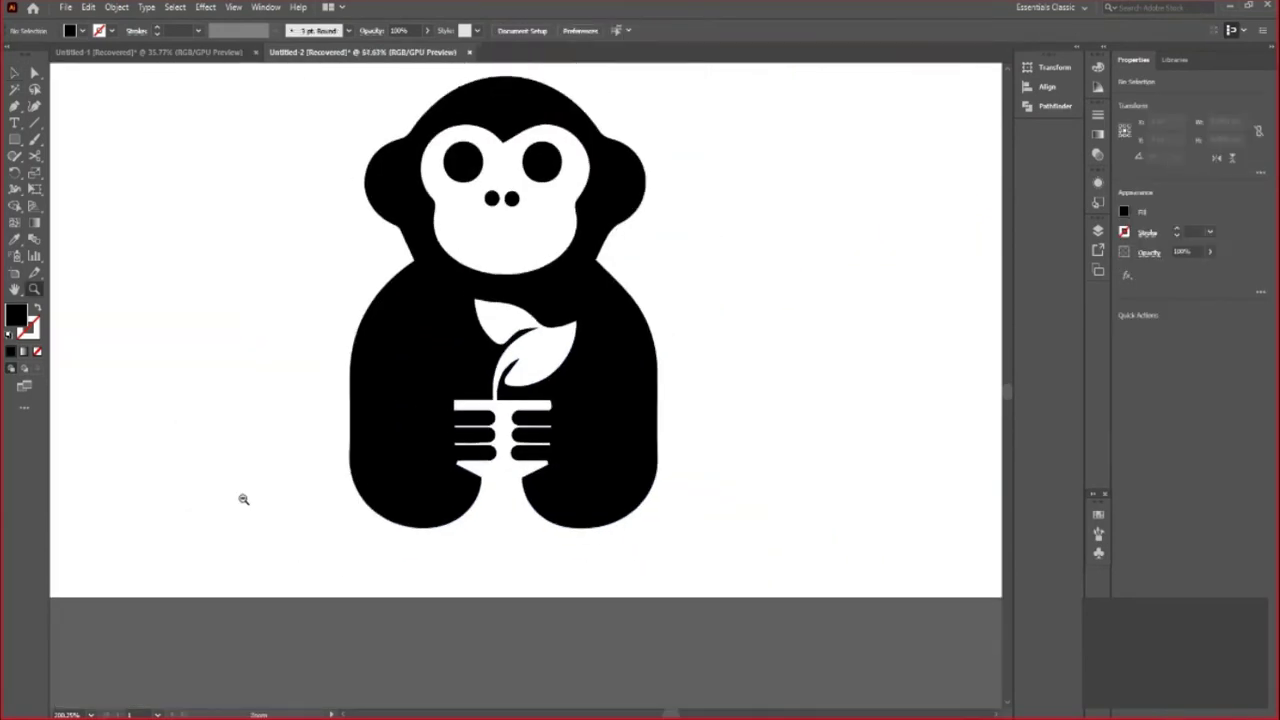
{"action": "scroll", "coordinate": [243, 500], "scroll_direction": "down", "scroll_amount": 1}
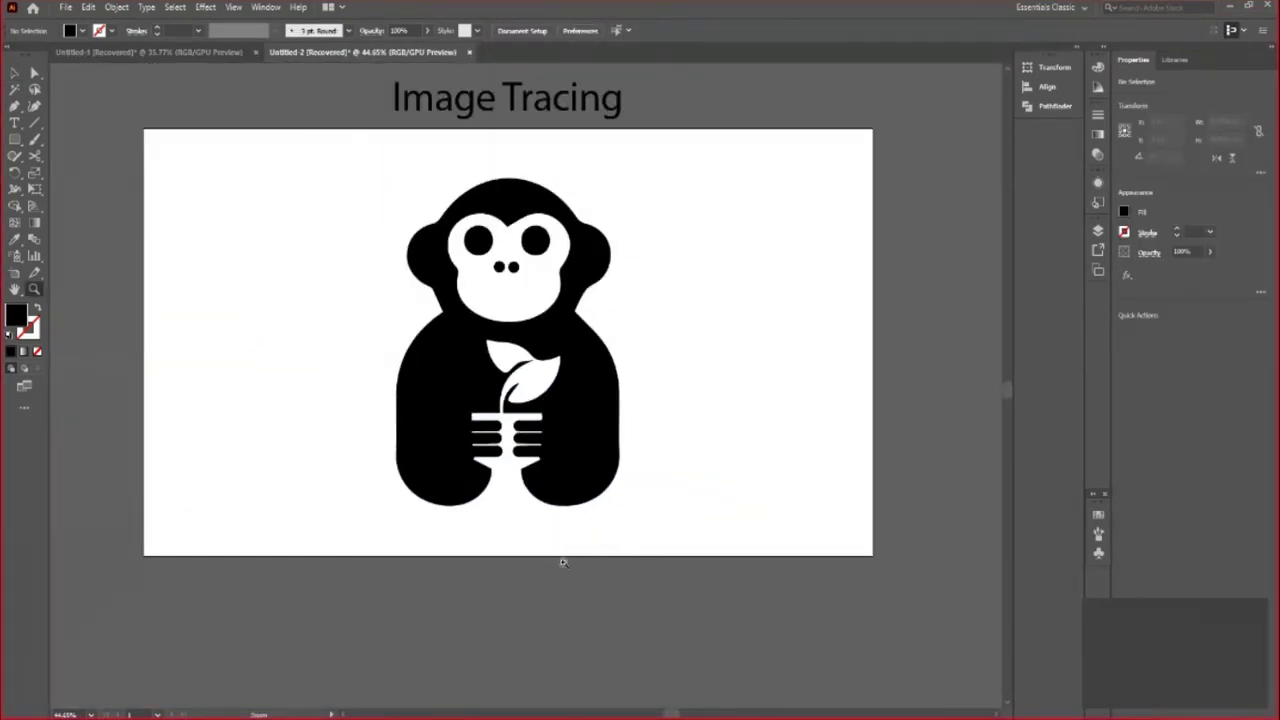
{"action": "left_click_drag", "start_coordinate": [531, 486], "coordinate": [634, 577]}
{"action": "left_click_drag", "start_coordinate": [499, 490], "coordinate": [631, 614]}
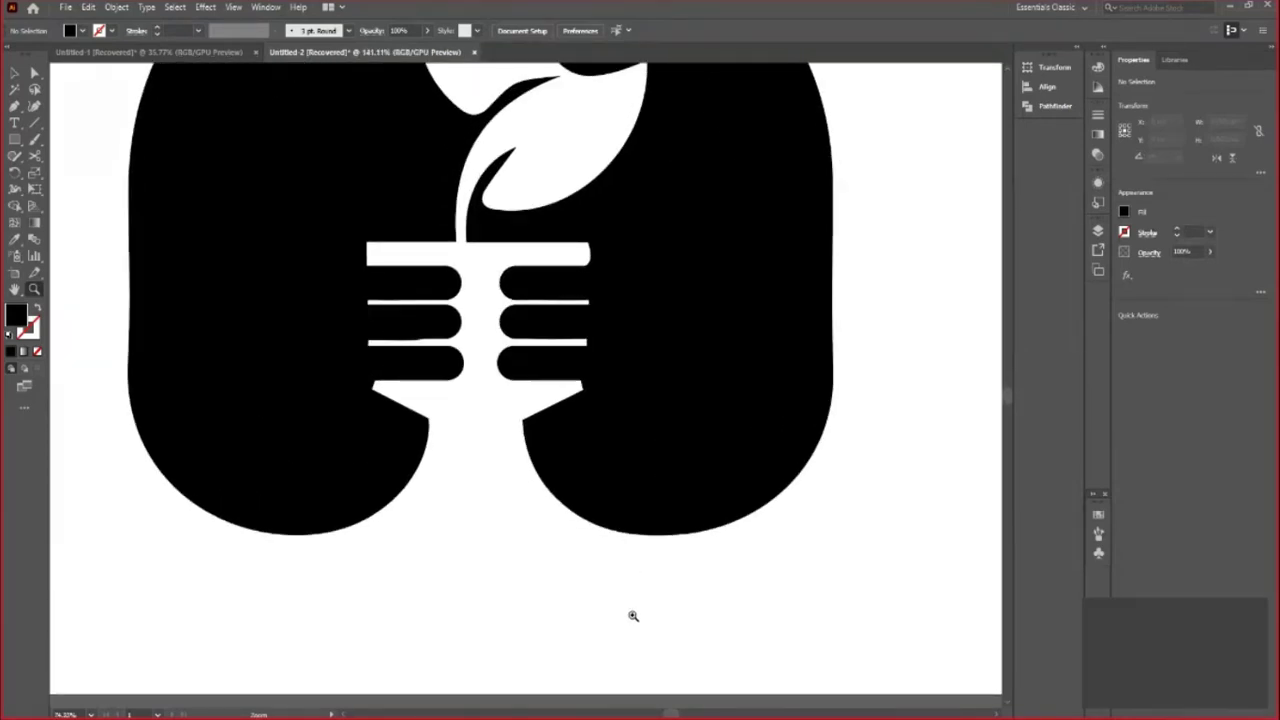
{"action": "left_click_drag", "start_coordinate": [386, 423], "coordinate": [506, 422]}
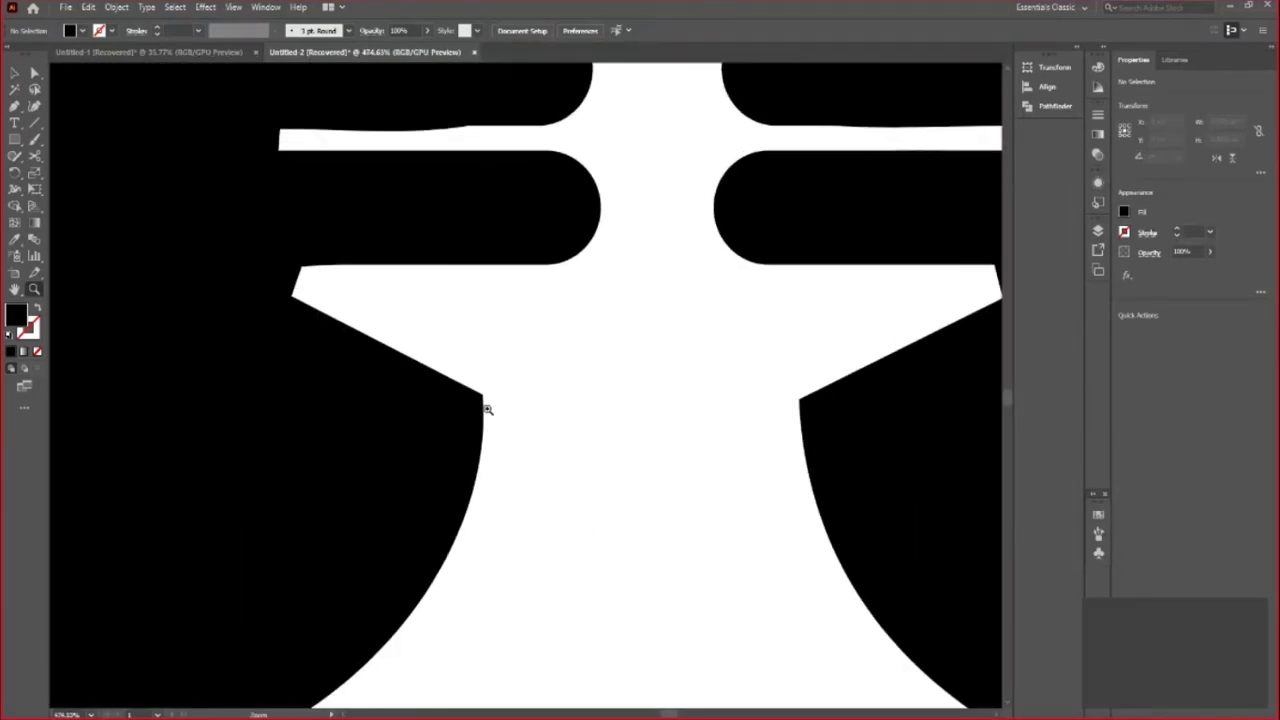
Round the two sharp inner corners beside the pot base to about 10 px
{"action": "left_click", "coordinate": [14, 73]}
{"action": "left_click", "coordinate": [472, 442]}
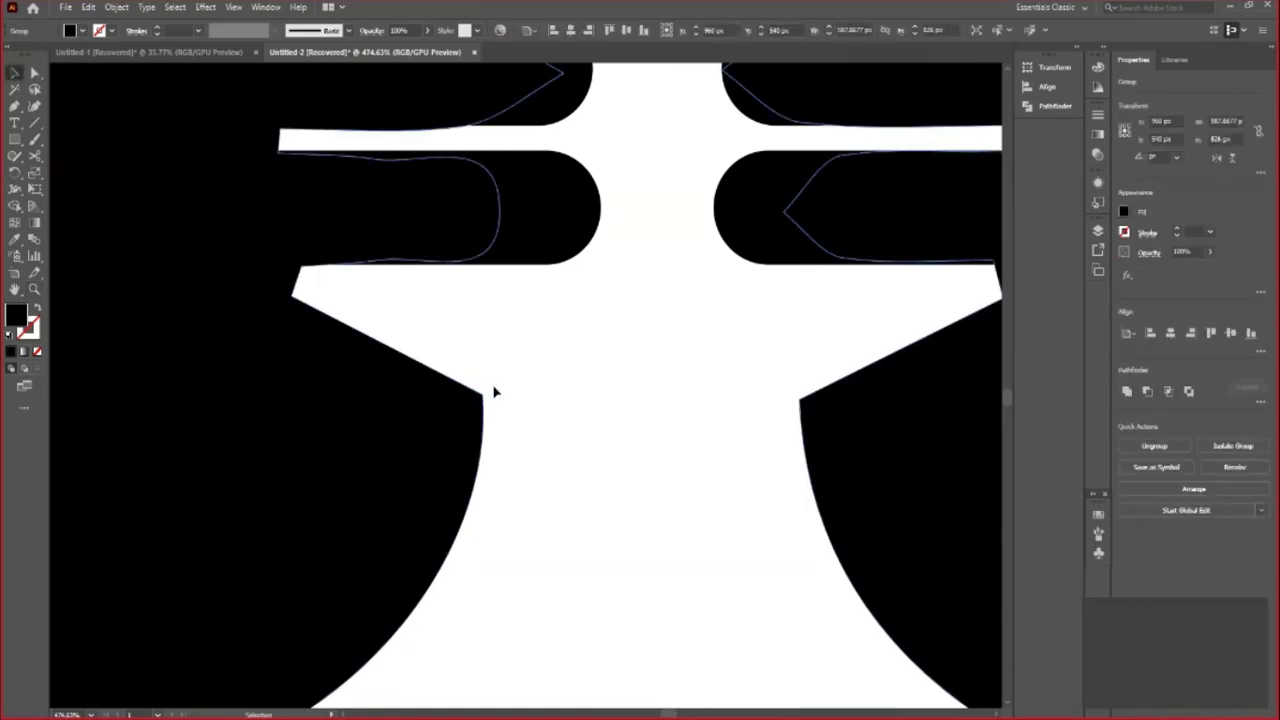
{"action": "left_click", "coordinate": [34, 73]}
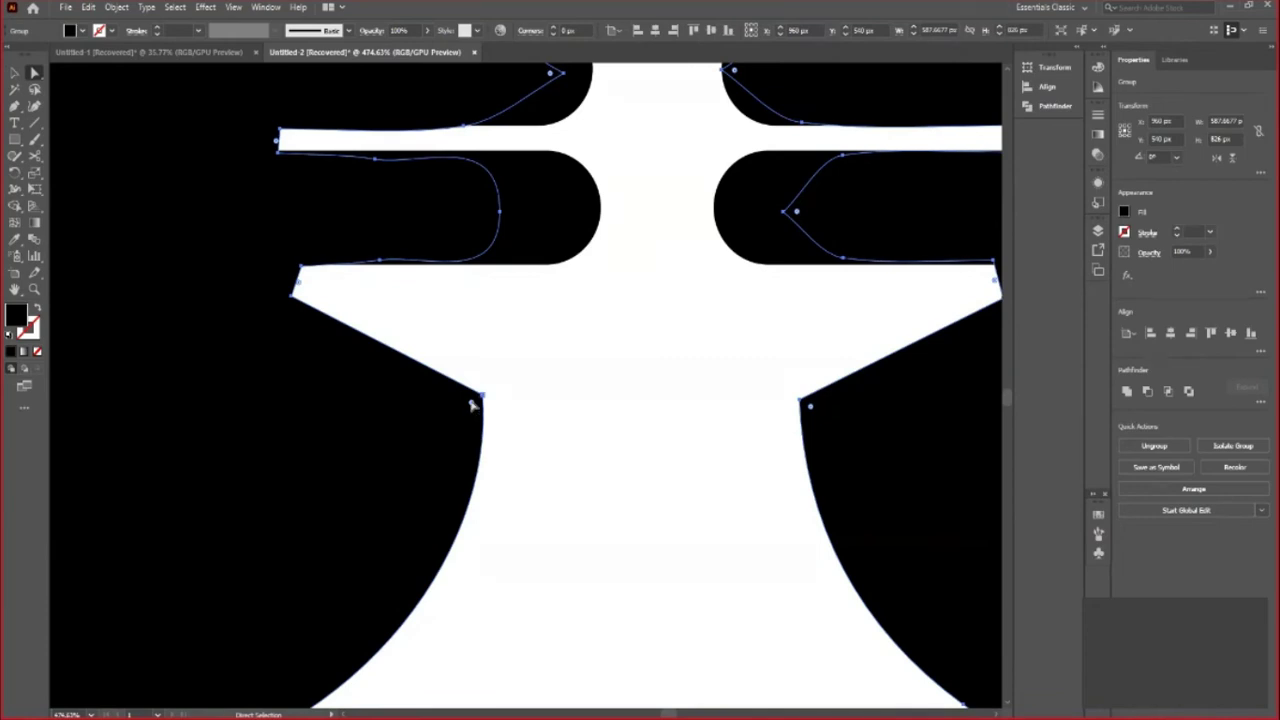
{"action": "left_click_drag", "start_coordinate": [458, 416], "coordinate": [440, 424]}
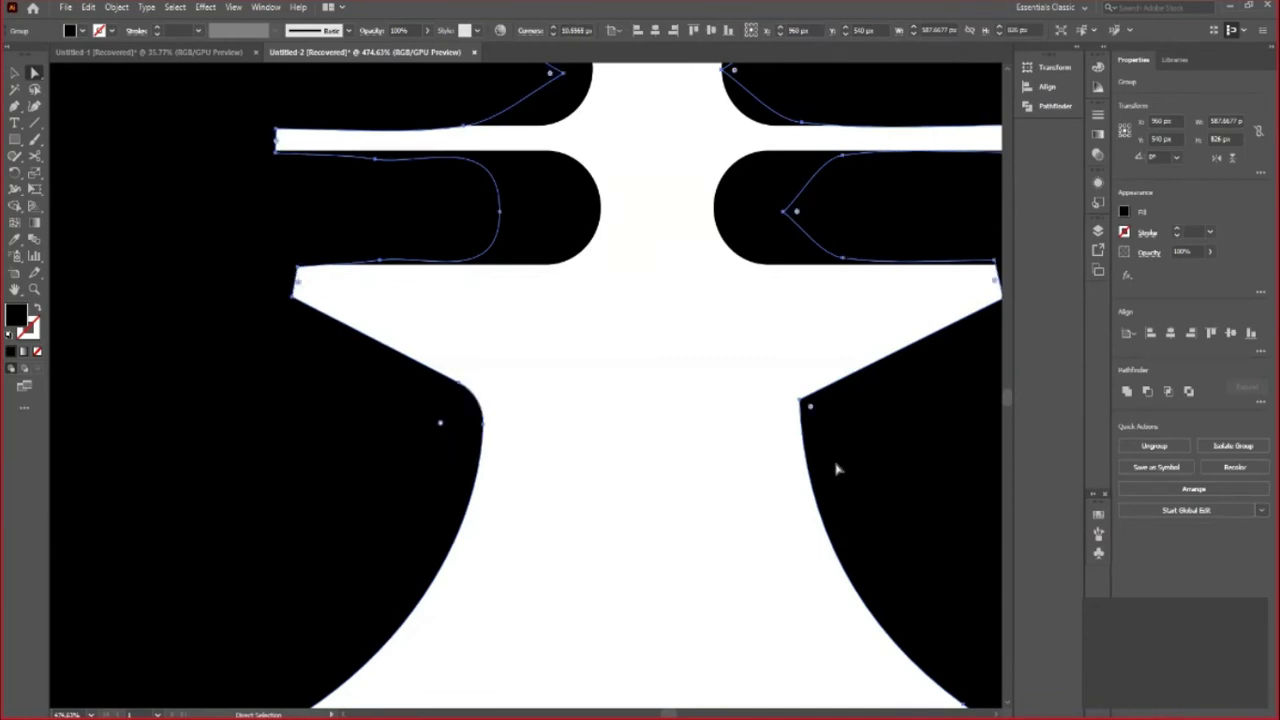
{"action": "left_click_drag", "start_coordinate": [810, 409], "coordinate": [836, 450]}
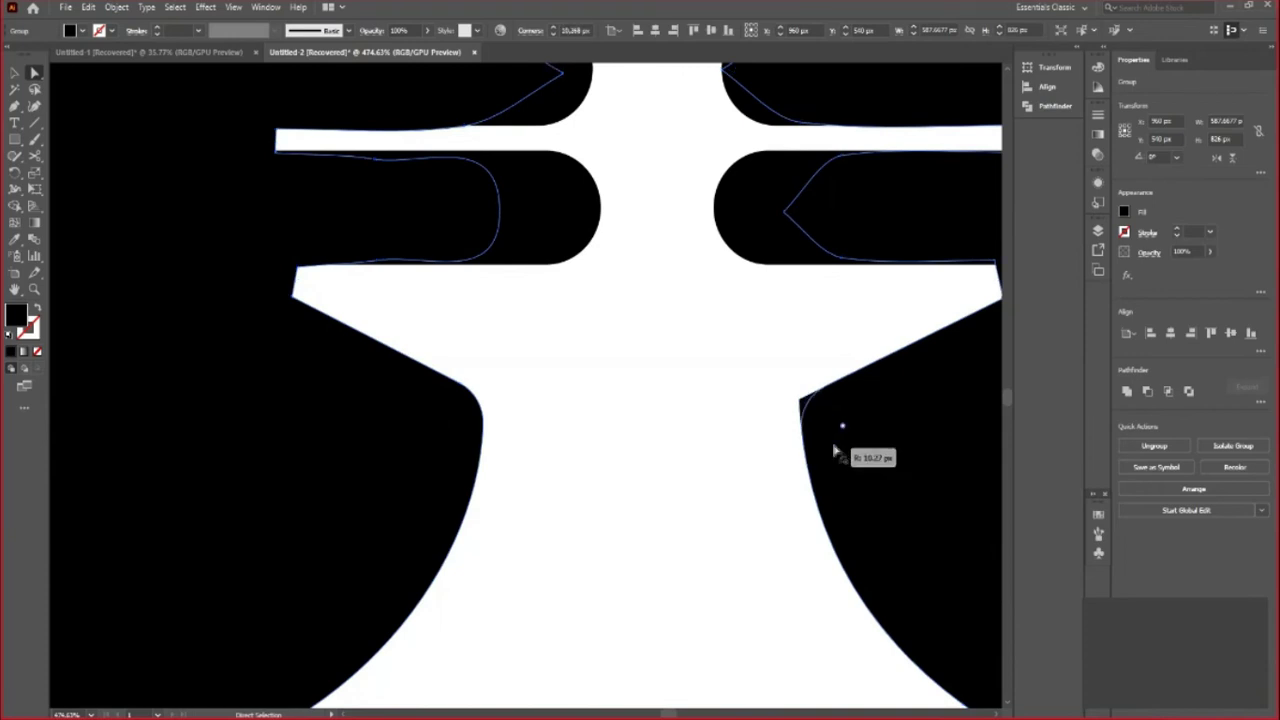
{"action": "left_click", "coordinate": [615, 465]}
{"action": "key", "text": "z"}
{"action": "scroll", "coordinate": [440, 400], "scroll_direction": "down", "scroll_amount": 2}
{"action": "scroll", "coordinate": [540, 371], "scroll_direction": "down", "scroll_amount": 2}
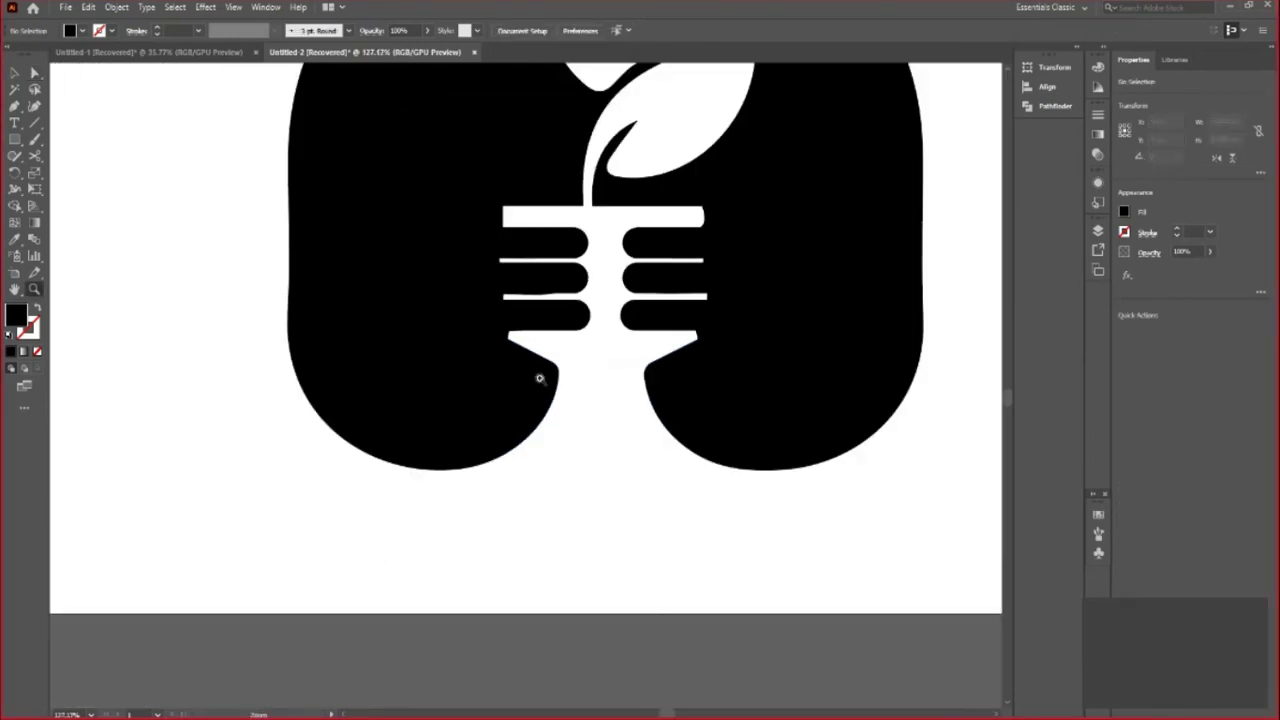
{"action": "scroll", "coordinate": [540, 371], "scroll_direction": "down", "scroll_amount": 2}
{"action": "scroll", "coordinate": [416, 336], "scroll_direction": "down", "scroll_amount": 1}
{"action": "scroll", "coordinate": [416, 336], "scroll_direction": "down", "scroll_amount": 1}
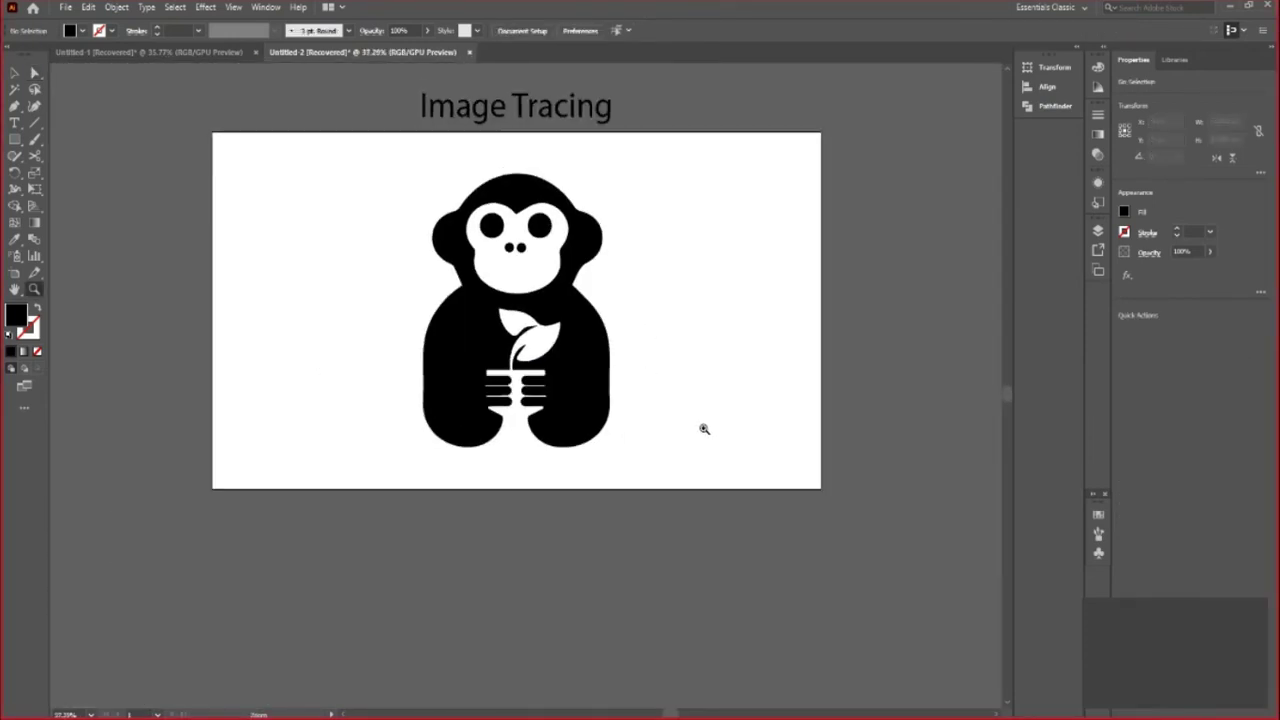
{"action": "scroll", "coordinate": [610, 360], "scroll_direction": "up", "scroll_amount": 1}
{"action": "scroll", "coordinate": [692, 342], "scroll_direction": "up", "scroll_amount": 1}
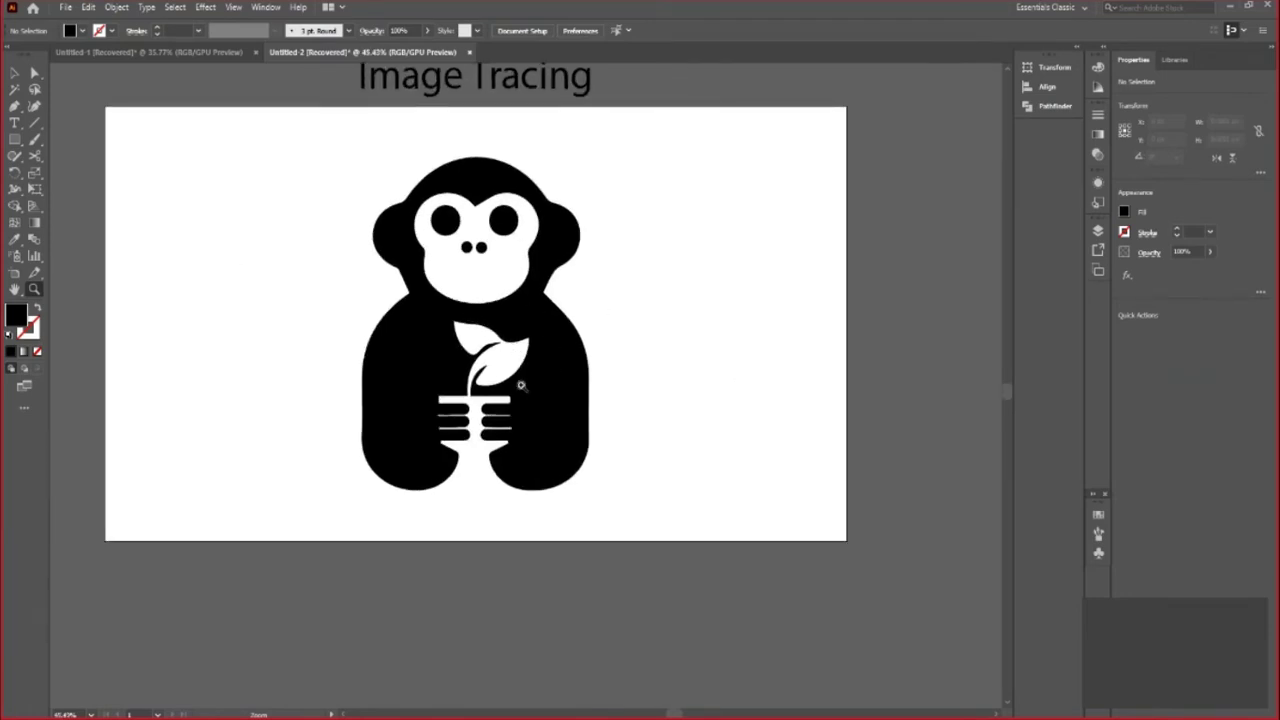
{"action": "scroll", "coordinate": [596, 344], "scroll_direction": "up", "scroll_amount": 1}
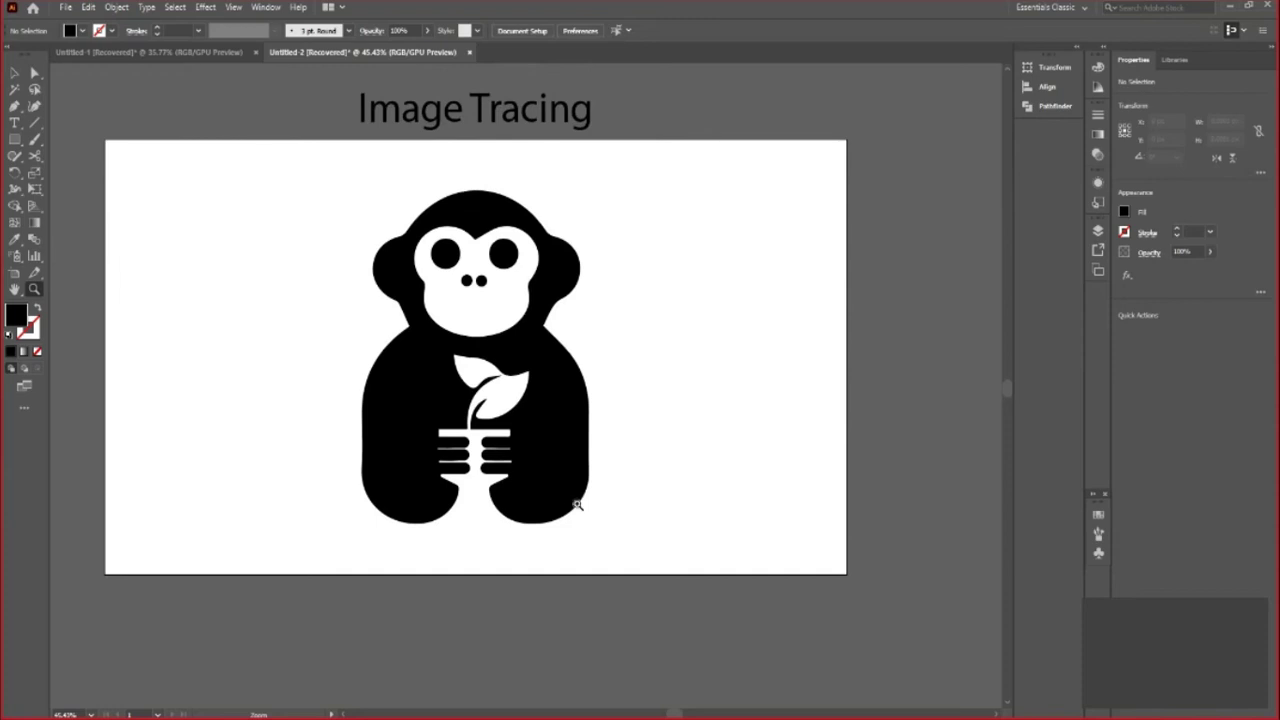
{"action": "scroll", "coordinate": [622, 455], "scroll_direction": "up", "scroll_amount": 1}
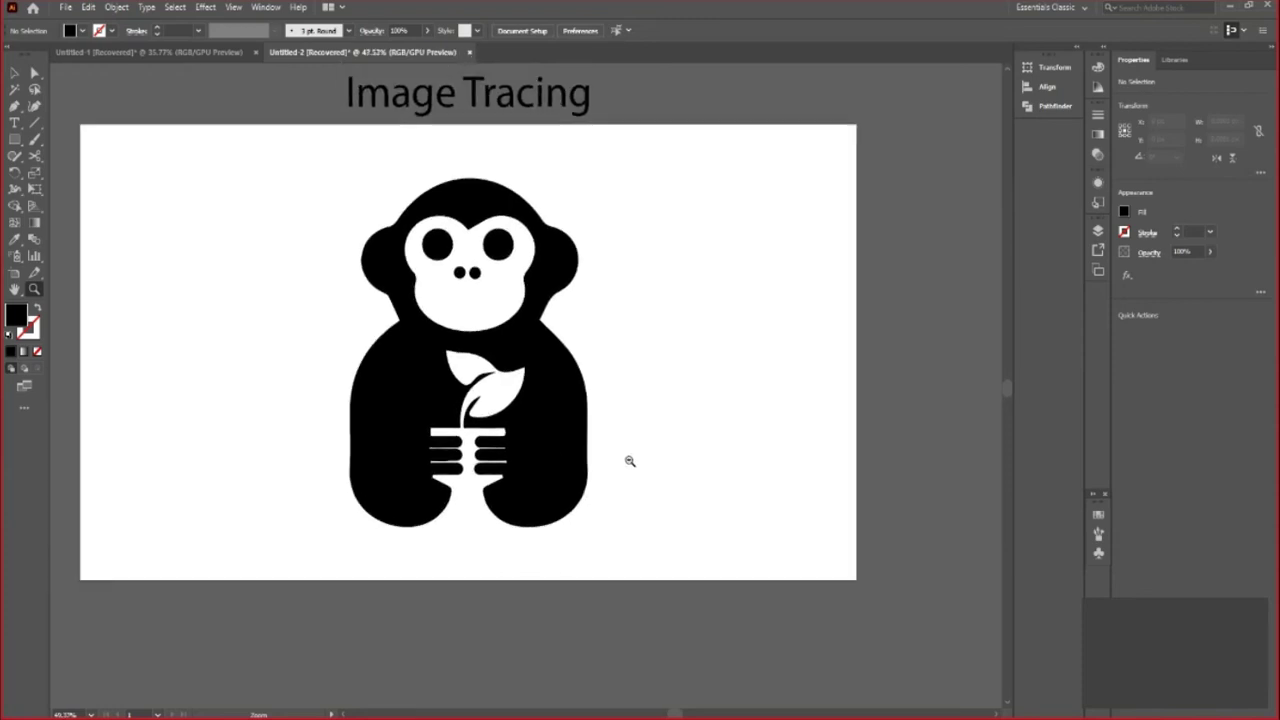
{"action": "left_click", "coordinate": [14, 72]}
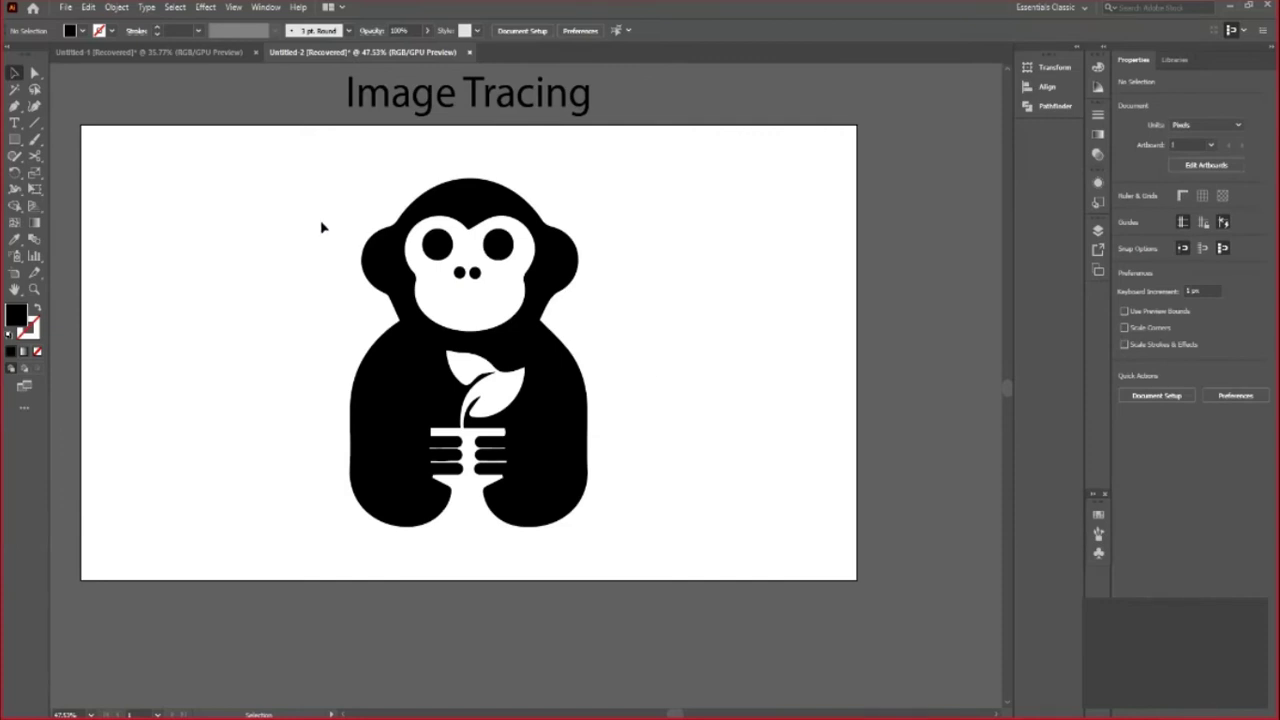
{"action": "left_click_drag", "start_coordinate": [298, 174], "coordinate": [650, 535]}
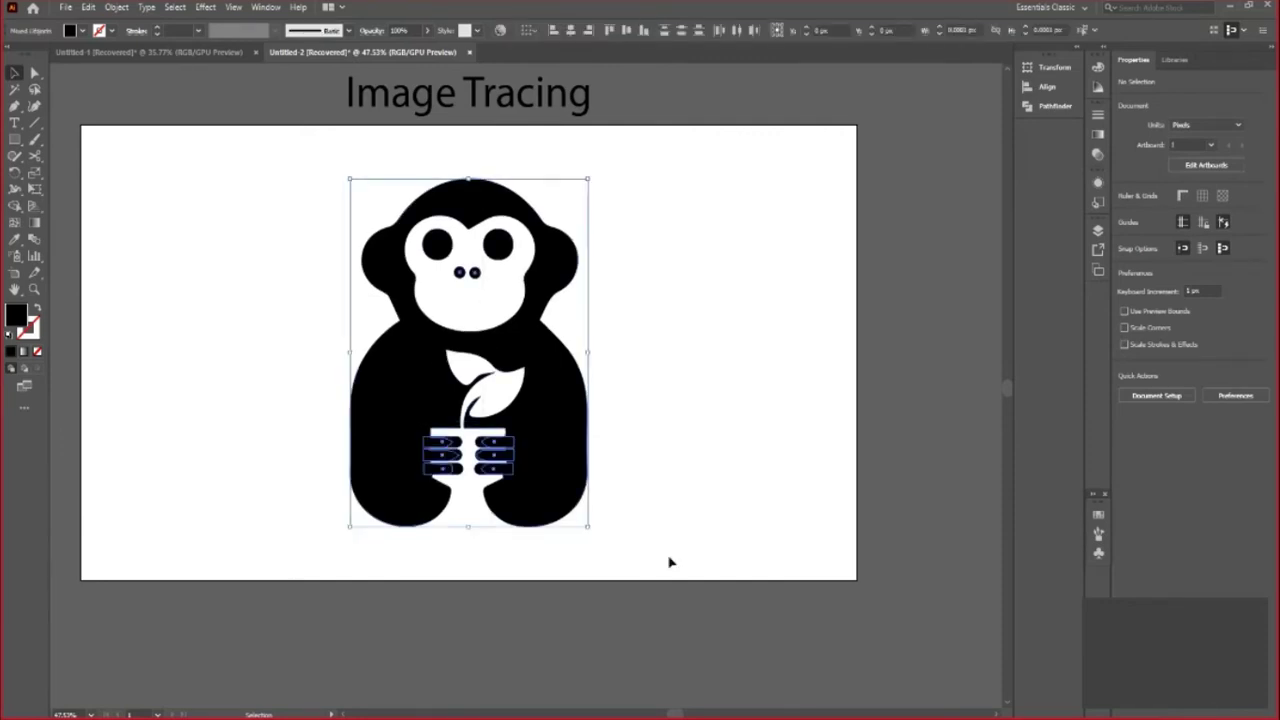
{"action": "left_click", "coordinate": [680, 475]}
{"action": "key", "text": "z"}
{"action": "left_click_drag", "start_coordinate": [463, 294], "coordinate": [375, 274]}
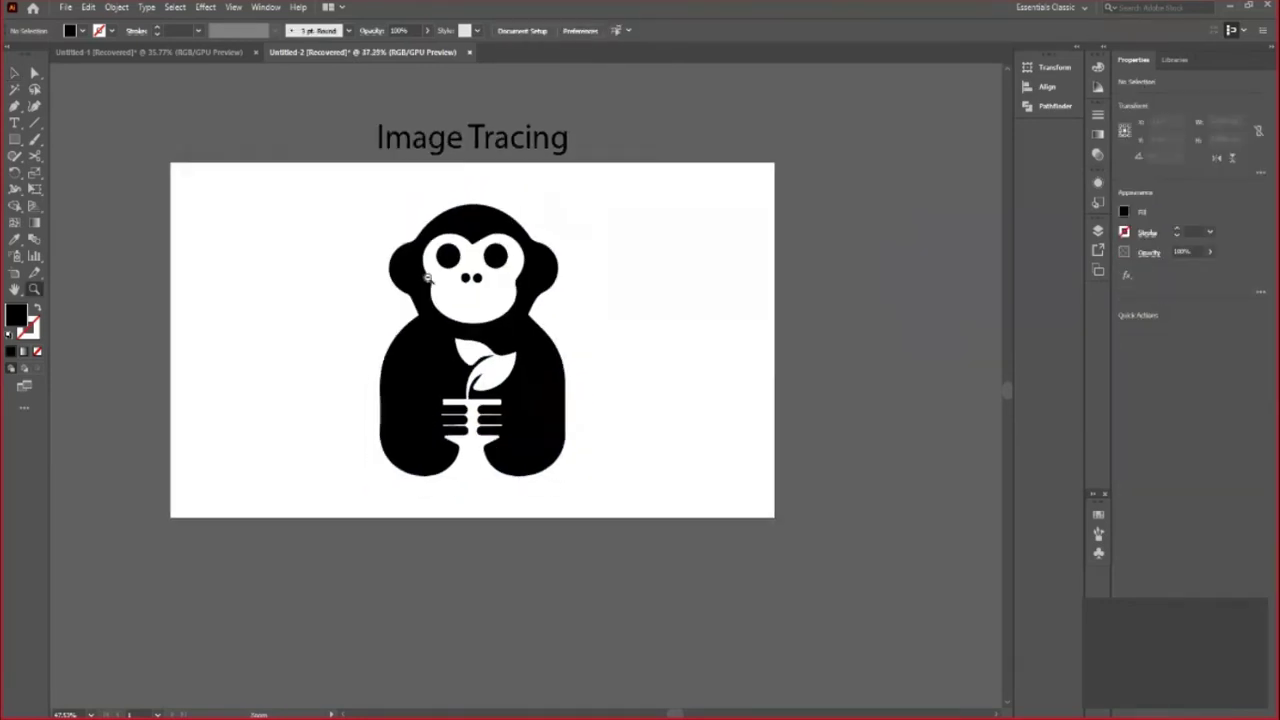
{"action": "key", "text": "v"}
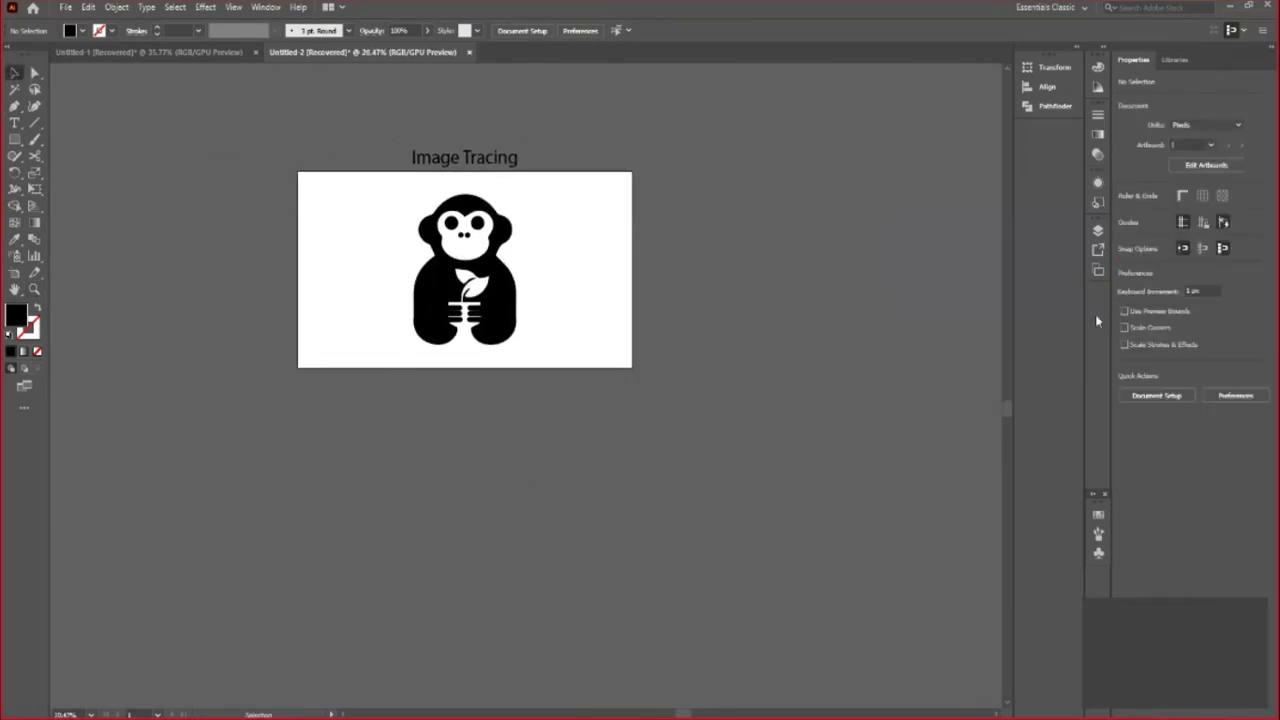
Add a second artboard from the Artboards panel and paste in the Company Title logo image
{"action": "left_click", "coordinate": [1097, 270]}
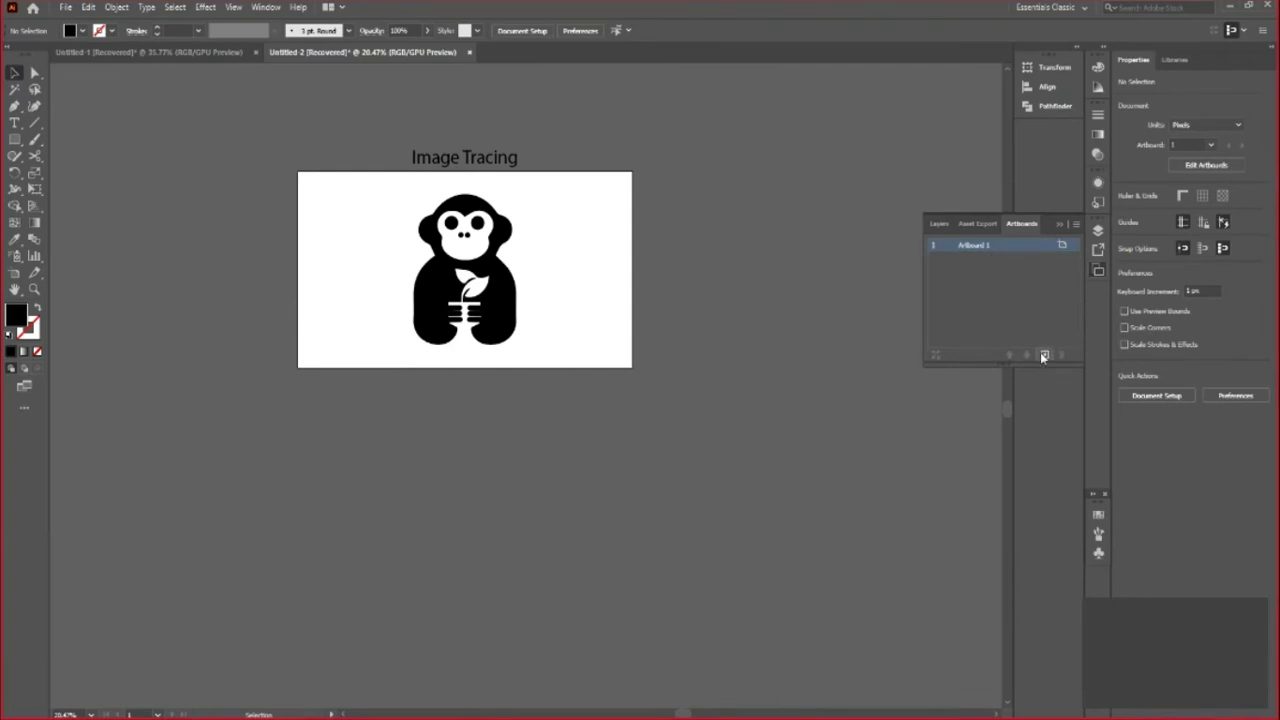
{"action": "left_click", "coordinate": [1045, 354]}
{"action": "key", "text": "z"}
{"action": "left_click_drag", "start_coordinate": [351, 422], "coordinate": [429, 514]}
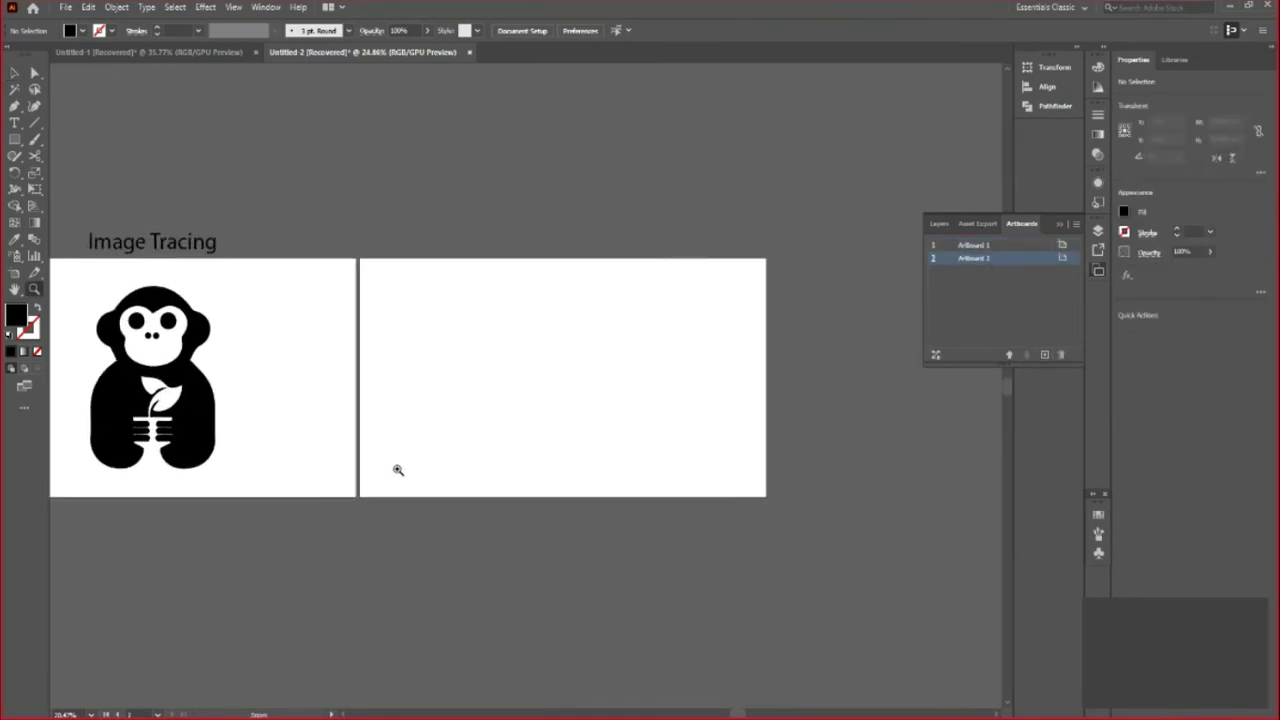
{"action": "left_click", "coordinate": [1059, 225]}
{"action": "key", "text": "v"}
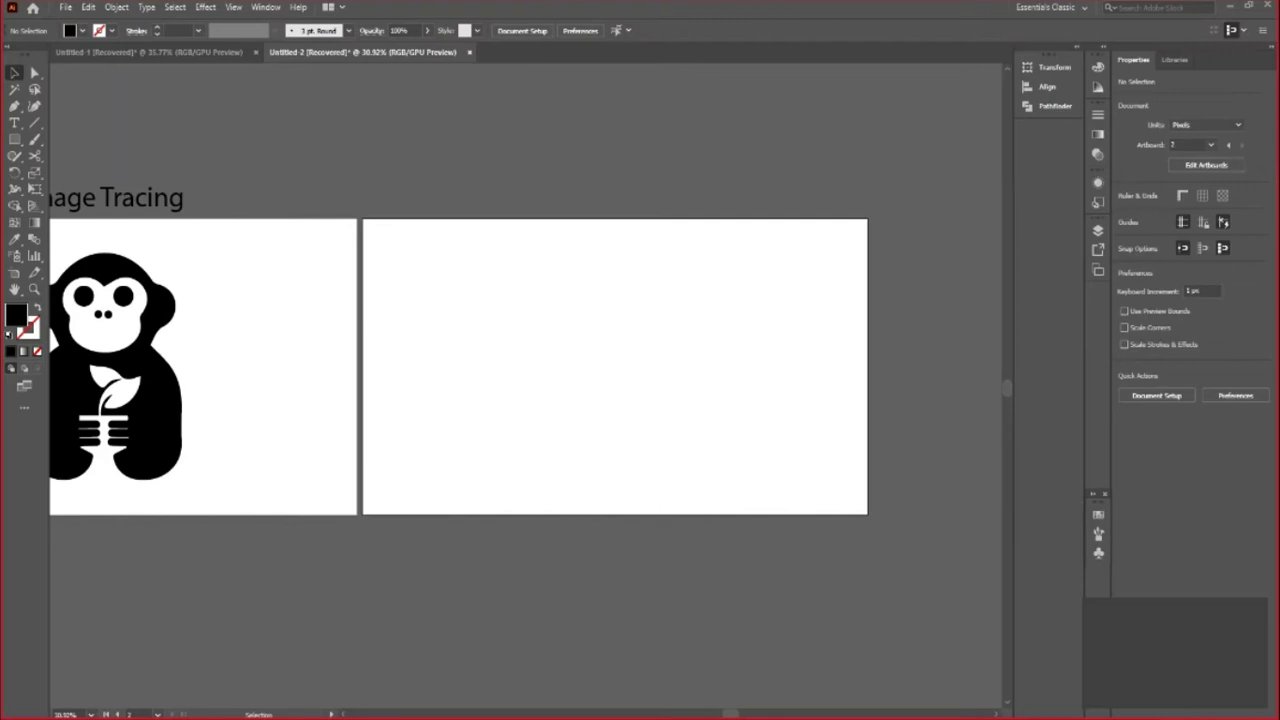
{"action": "key", "text": "a"}
{"action": "key", "text": "ctrl+v"}
Enlarge the pasted logo image and move it onto the second artboard
{"action": "mouse_move", "coordinate": [604, 441]}
{"action": "left_mouse_down"}
{"action": "mouse_move", "coordinate": [641, 505]}
{"action": "mouse_move", "coordinate": [657, 474]}
{"action": "left_mouse_up"}
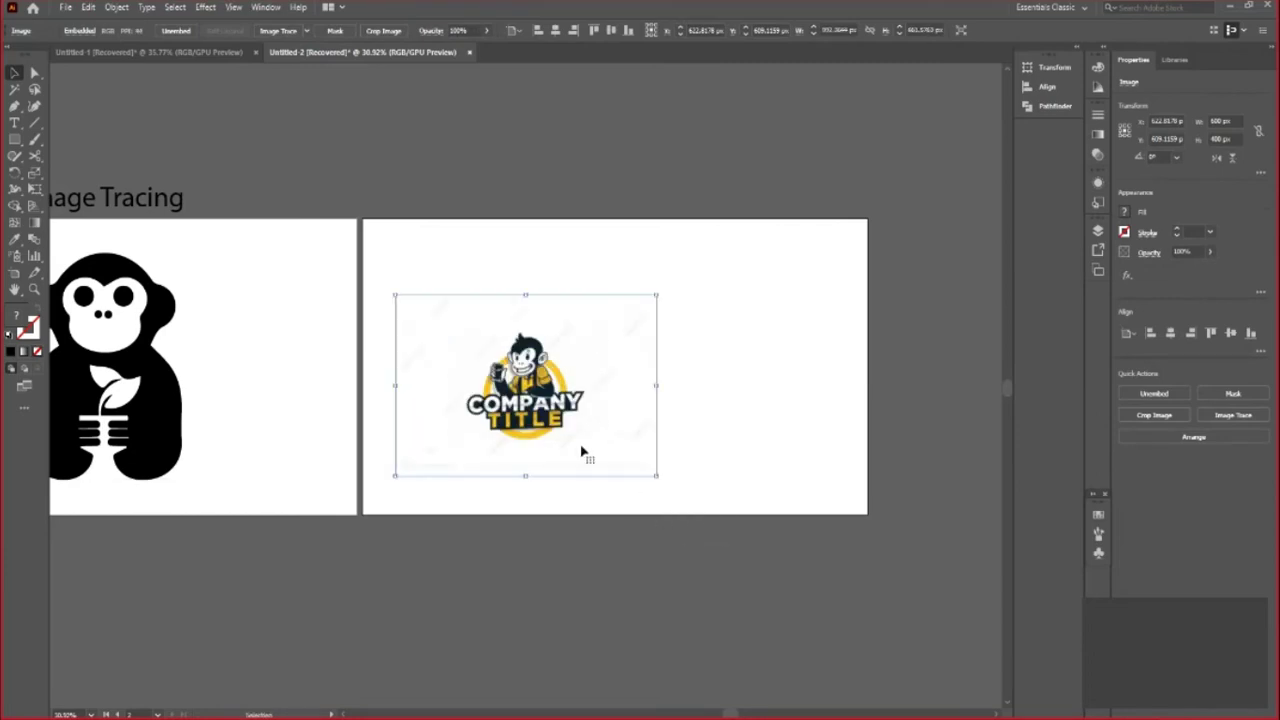
{"action": "left_click_drag", "start_coordinate": [580, 445], "coordinate": [670, 431]}
{"action": "left_click_drag", "start_coordinate": [745, 463], "coordinate": [895, 566]}
{"action": "key", "text": "z"}
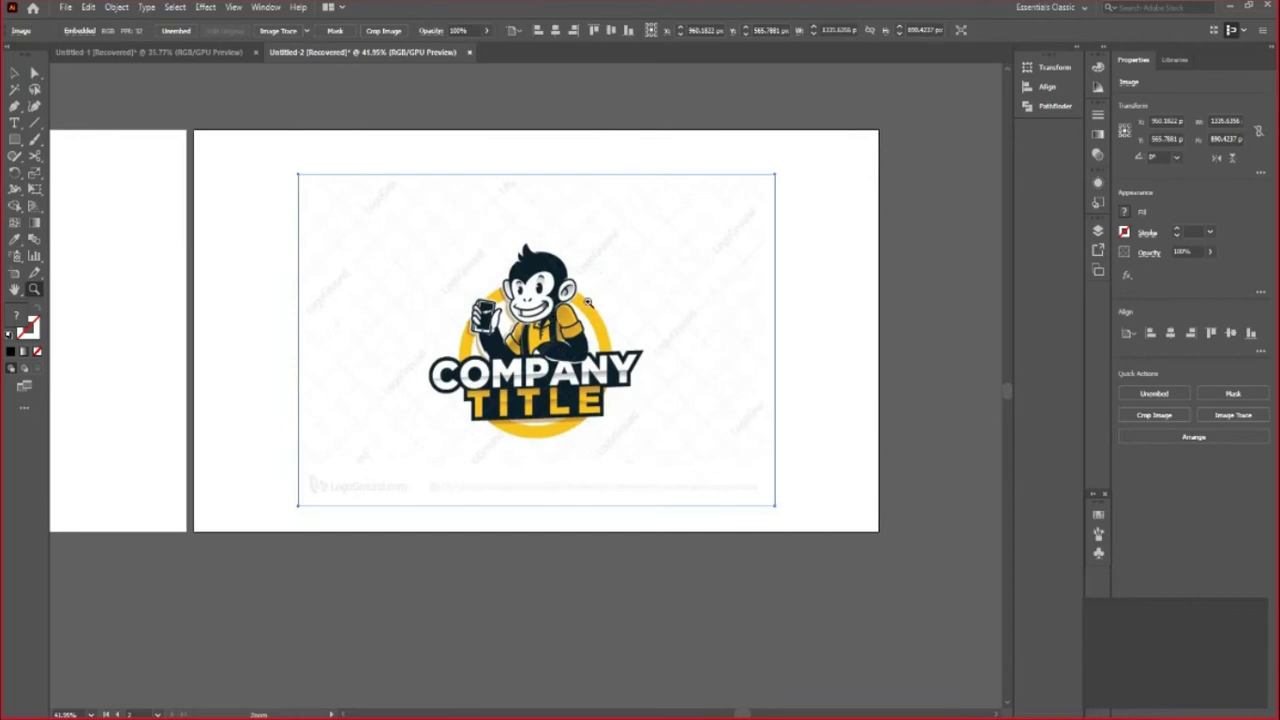
{"action": "left_click_drag", "start_coordinate": [636, 297], "coordinate": [663, 257]}
{"action": "left_click", "coordinate": [14, 73]}
Crop the logo image tightly on all four sides and centre it vertically on the artboard
{"action": "left_click", "coordinate": [381, 33]}
{"action": "left_click_drag", "start_coordinate": [351, 355], "coordinate": [360, 355]}
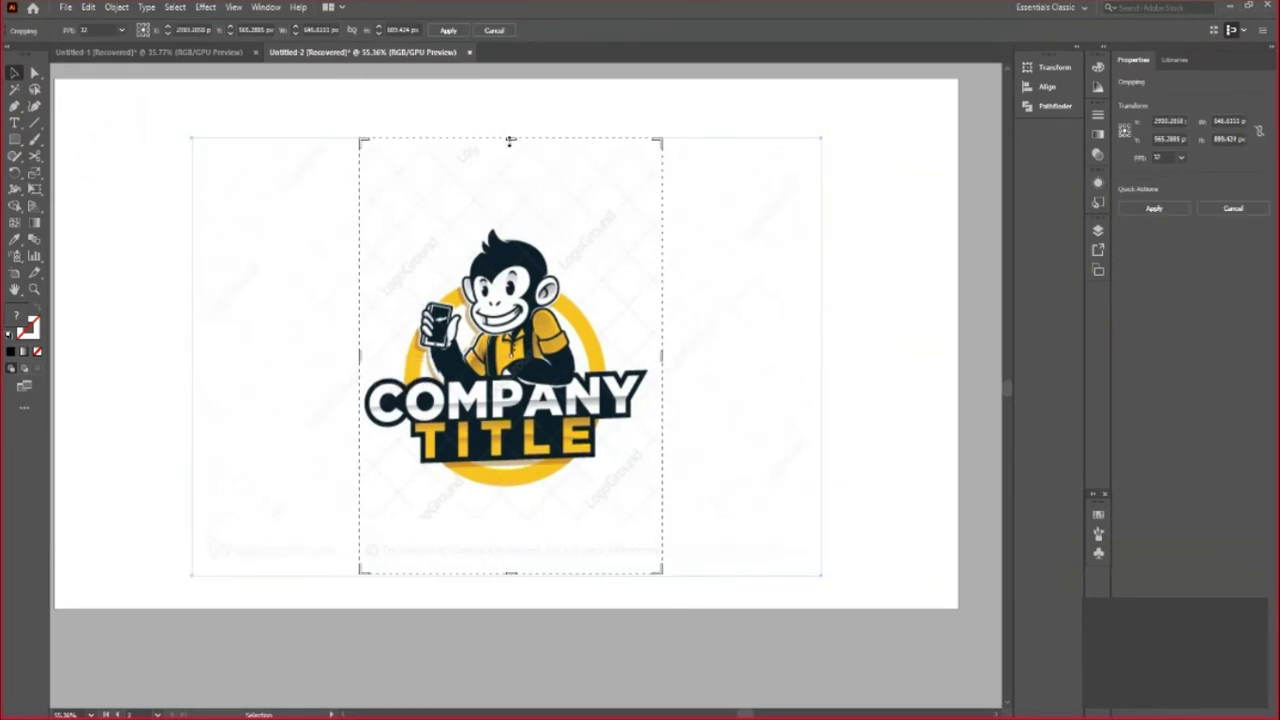
{"action": "left_click_drag", "start_coordinate": [510, 141], "coordinate": [510, 224]}
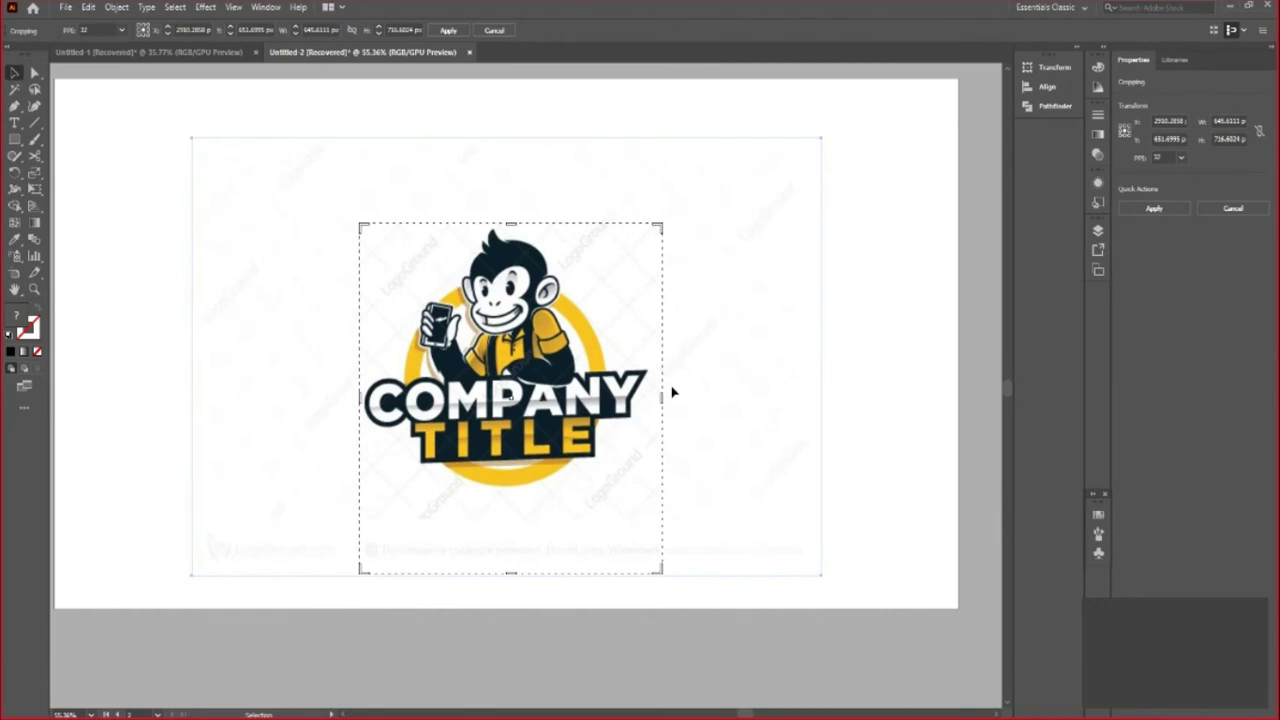
{"action": "left_click_drag", "start_coordinate": [663, 400], "coordinate": [651, 400]}
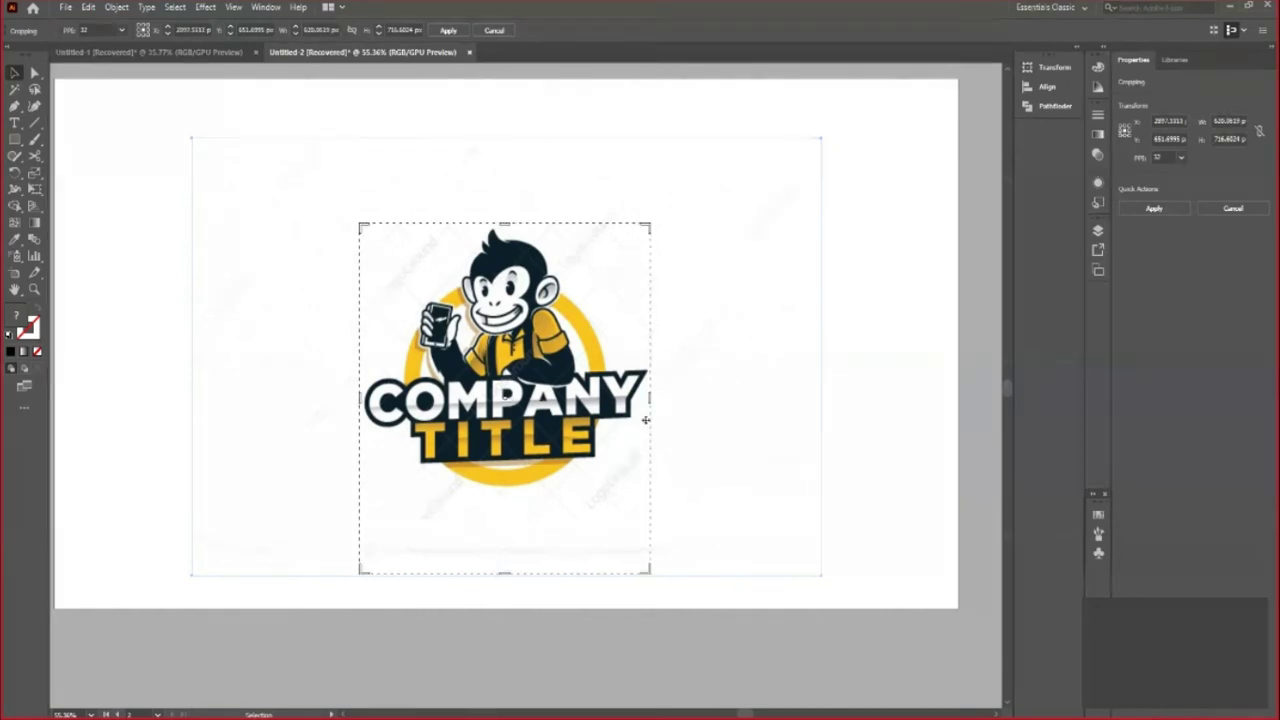
{"action": "left_click_drag", "start_coordinate": [506, 574], "coordinate": [506, 493]}
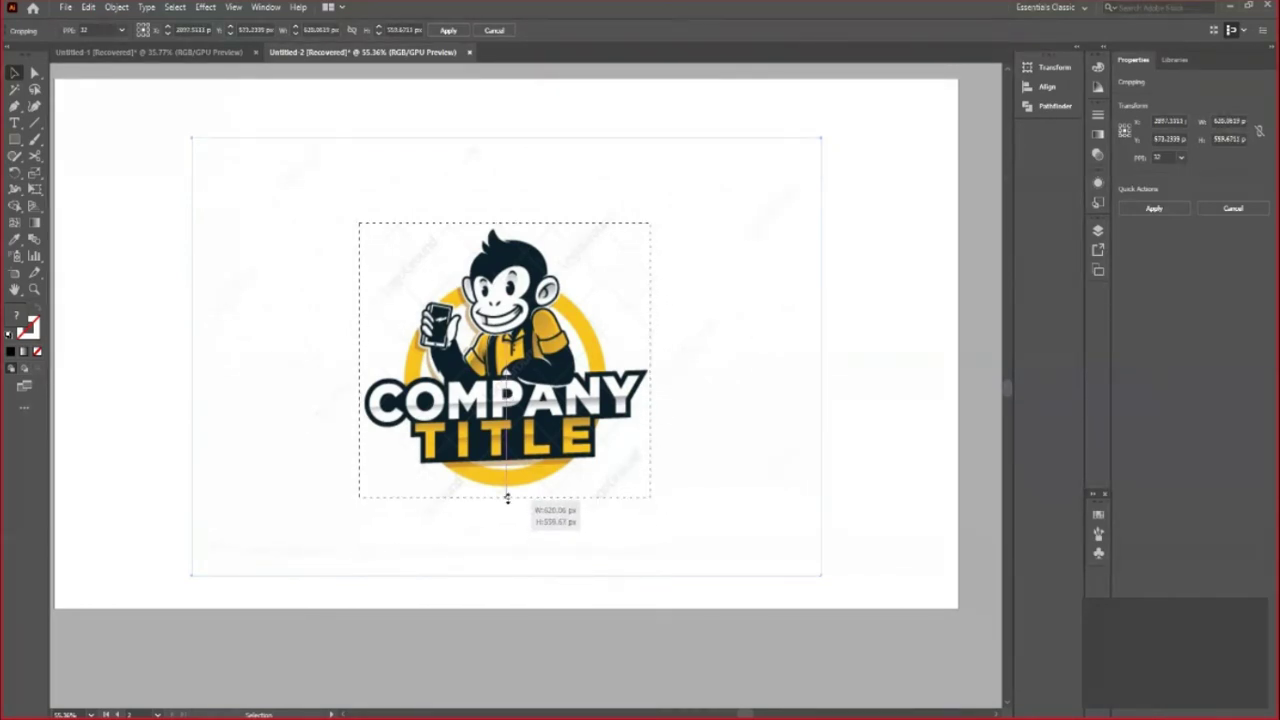
{"action": "left_click", "coordinate": [448, 30]}
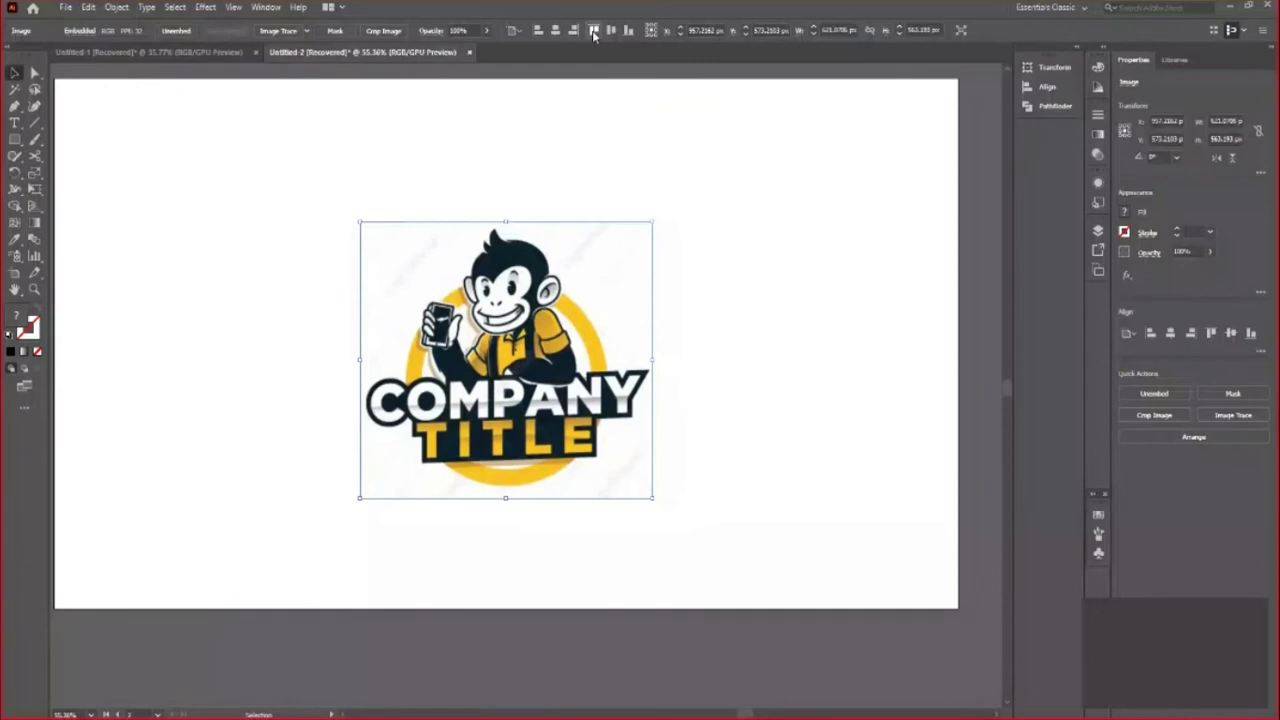
{"action": "left_click", "coordinate": [611, 30]}
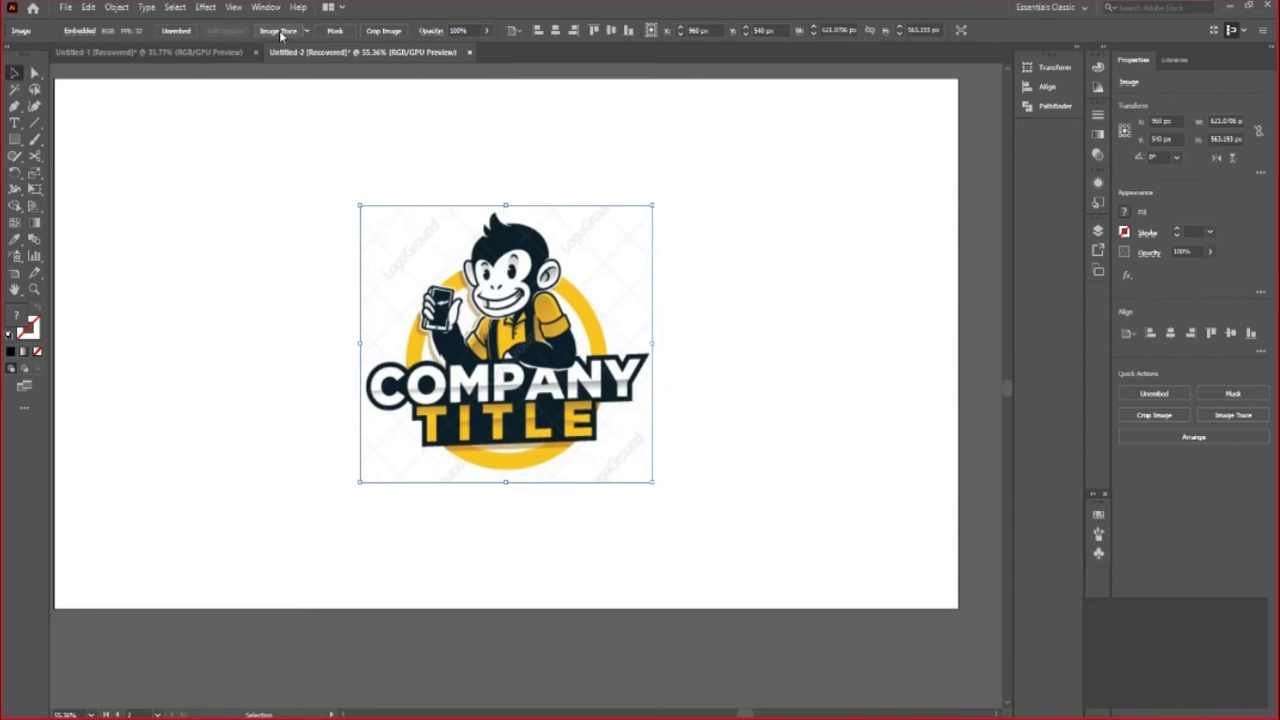
Undo a black-and-white trace and retrace the logo with the High Fidelity Photo preset
{"action": "left_click", "coordinate": [279, 31]}
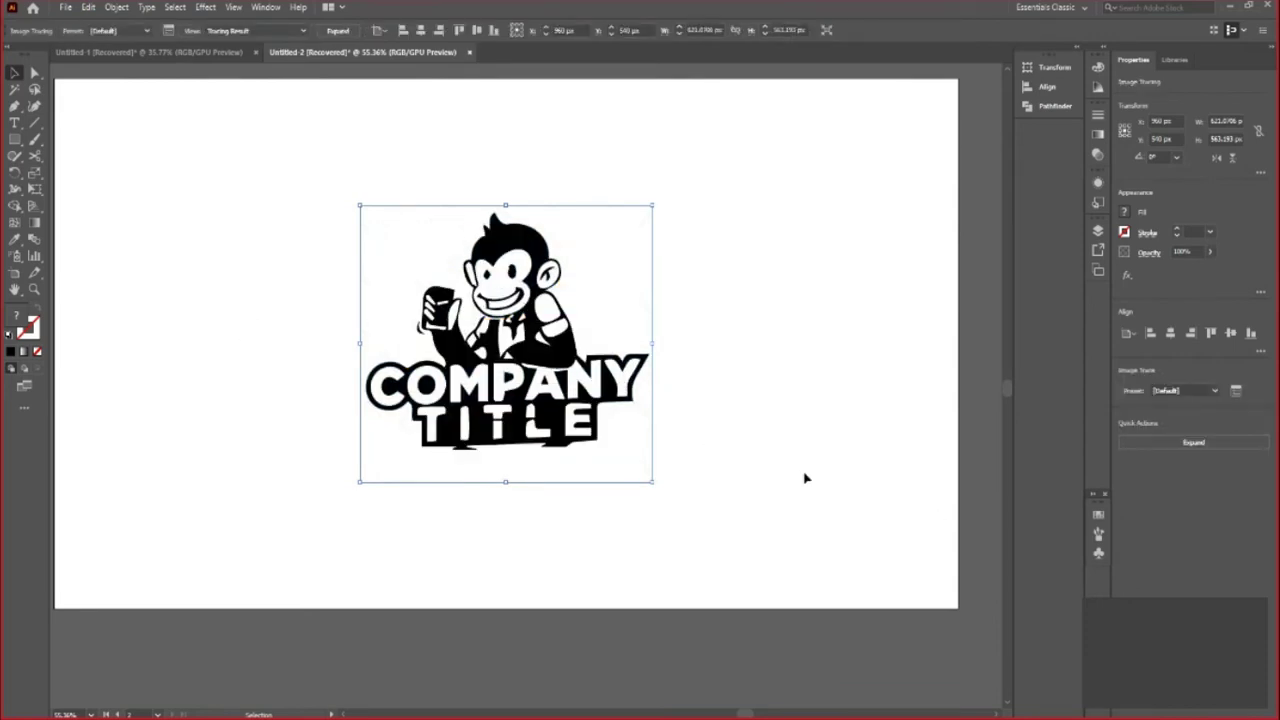
{"action": "key", "text": "ctrl+z"}
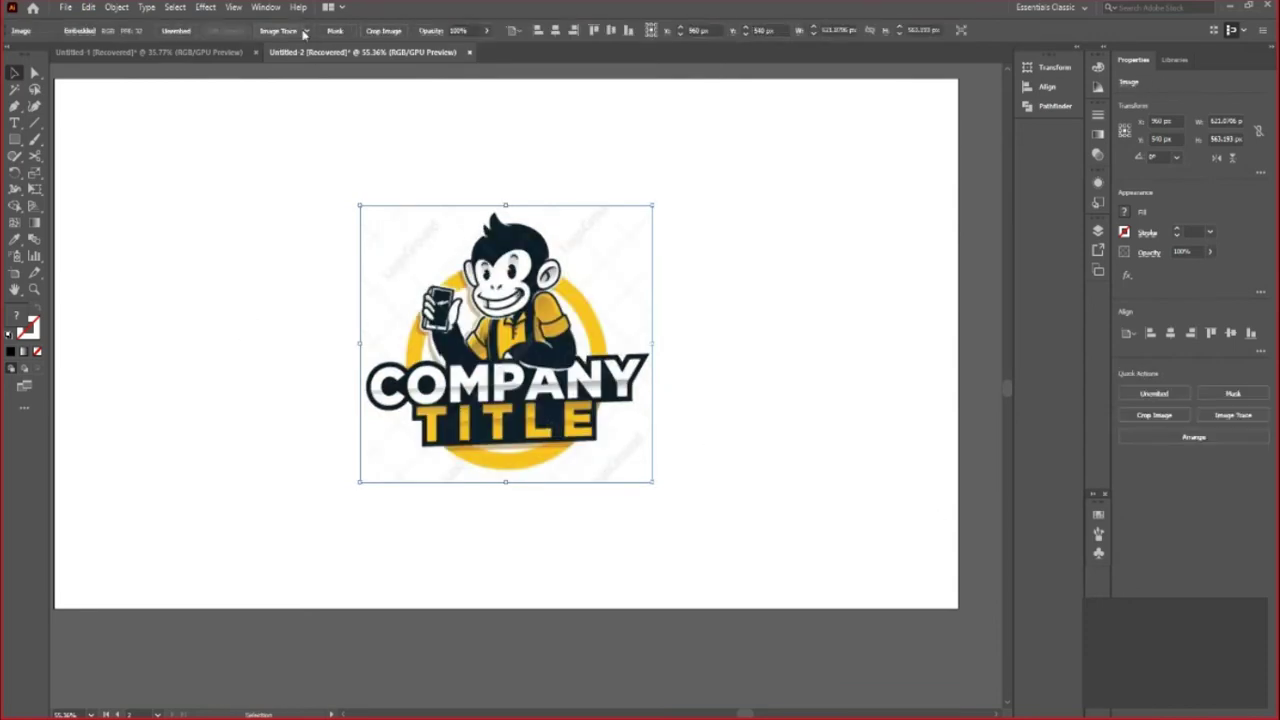
{"action": "left_click", "coordinate": [307, 31]}
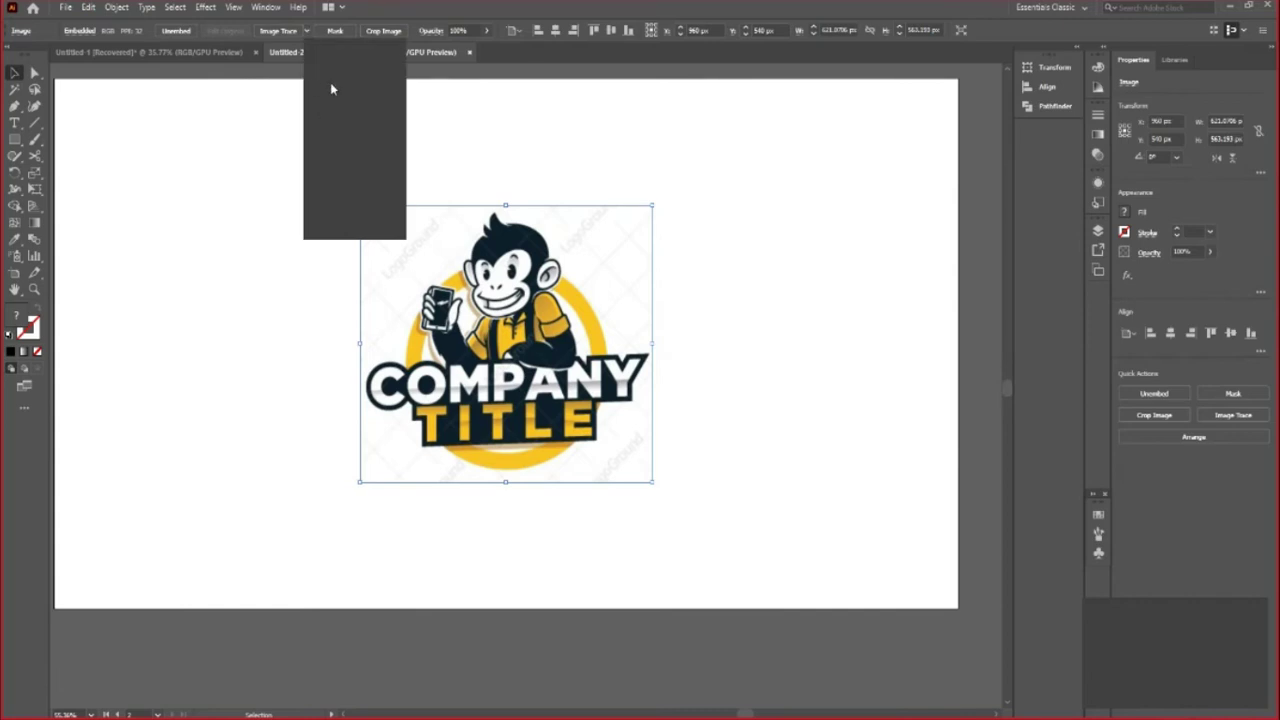
{"action": "left_click", "coordinate": [332, 89]}
{"action": "key", "text": "z"}
{"action": "left_click_drag", "start_coordinate": [559, 407], "coordinate": [630, 470]}
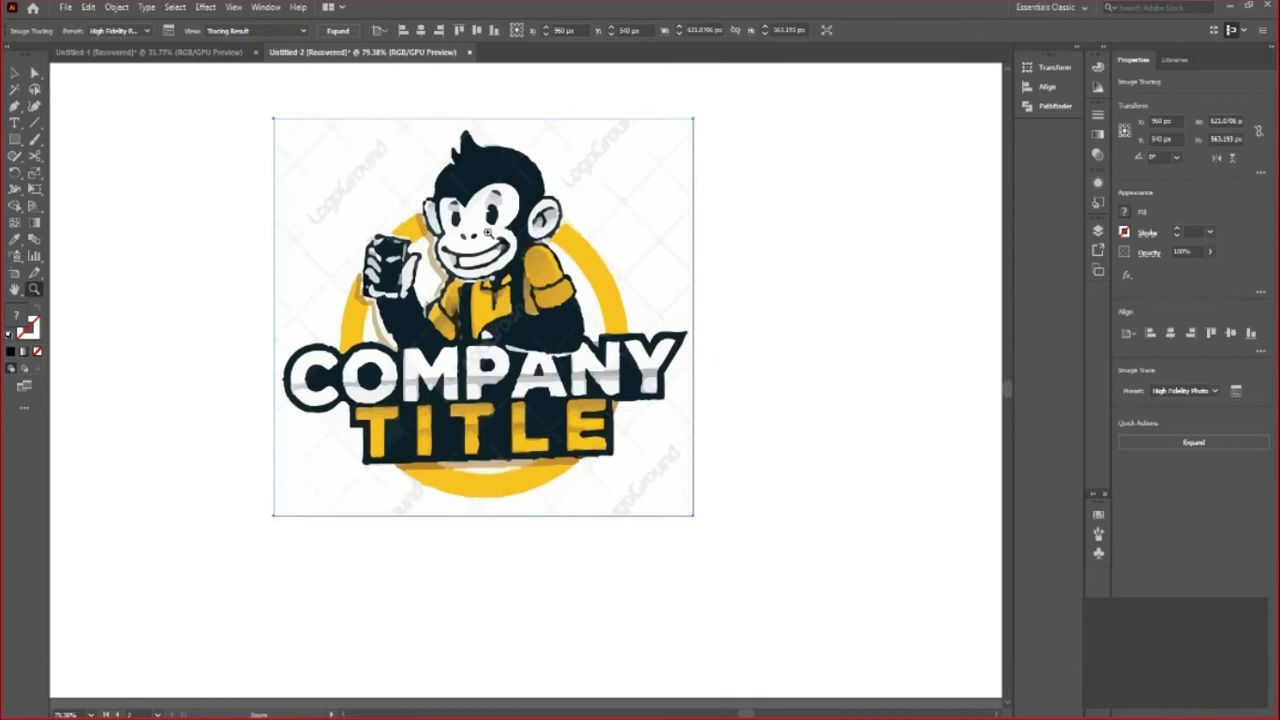
{"action": "key", "text": "v"}
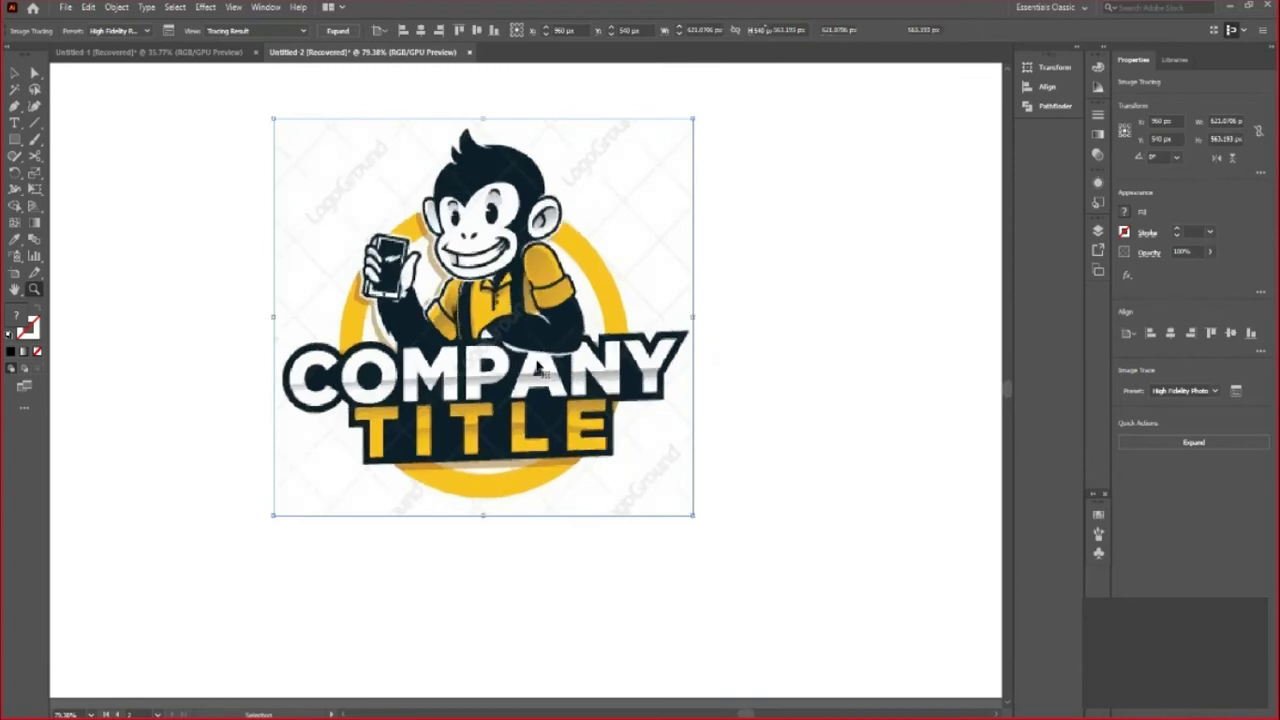
Try the Low Fidelity Photo preset, inspect the lettering up close, then undo it
{"action": "key", "text": "ctrl+z"}
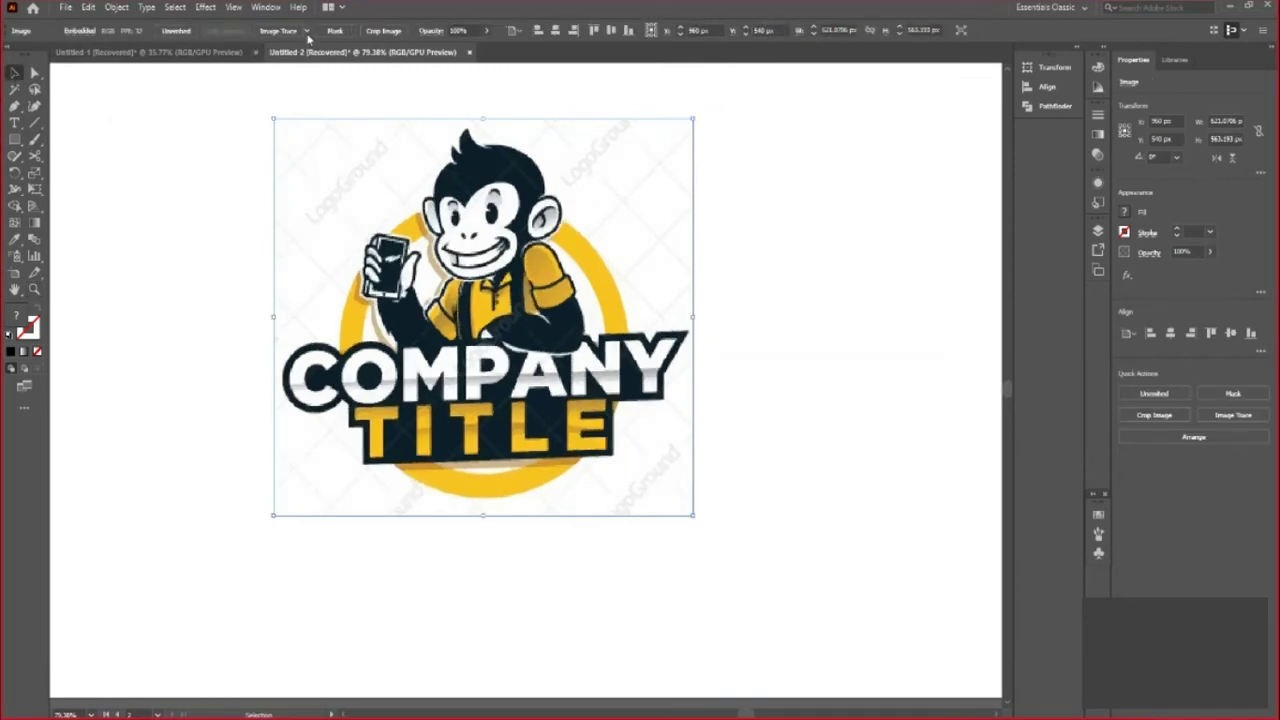
{"action": "left_click", "coordinate": [308, 36]}
{"action": "left_click", "coordinate": [333, 103]}
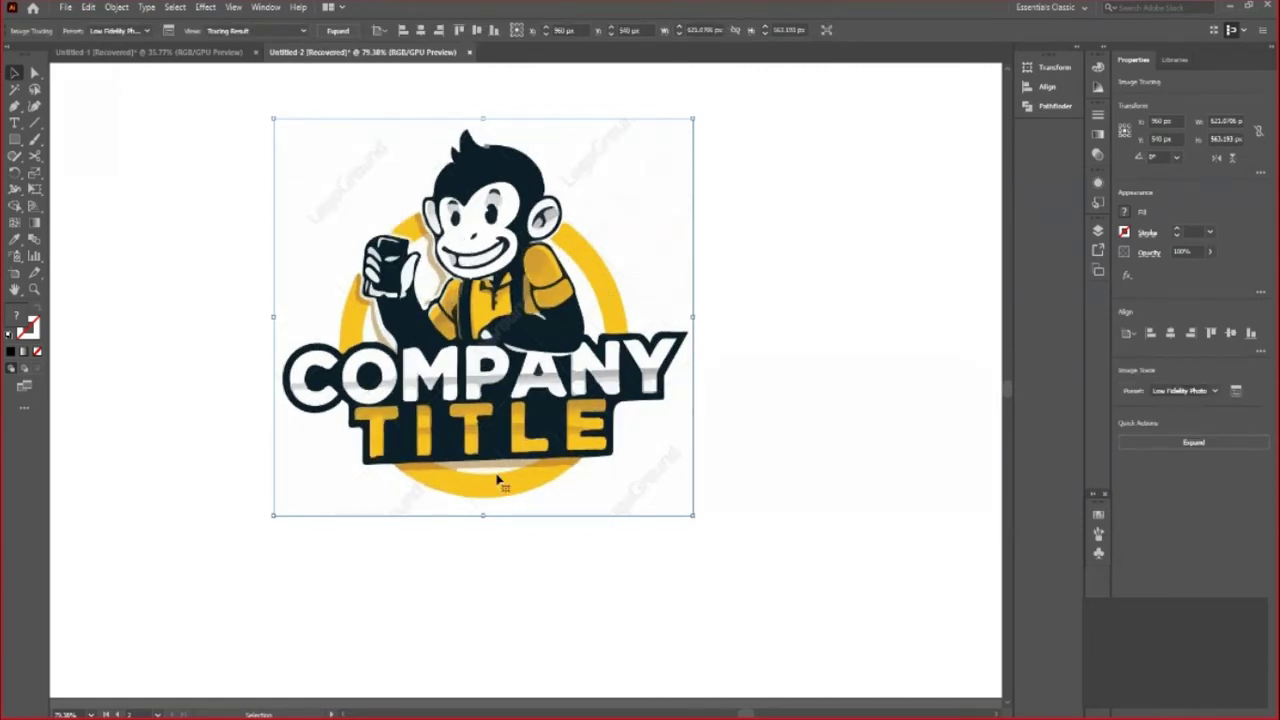
{"action": "key", "text": "z"}
{"action": "left_click", "coordinate": [376, 442]}
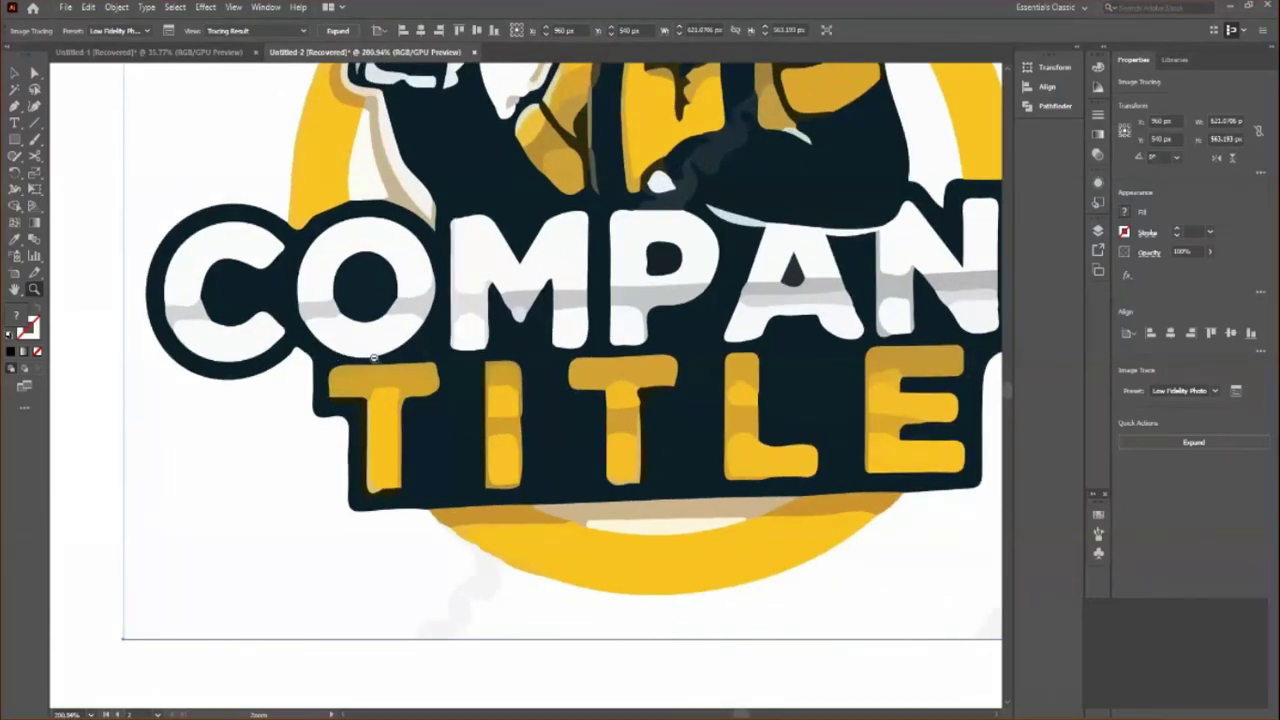
{"action": "left_click", "coordinate": [319, 371], "text": "alt"}
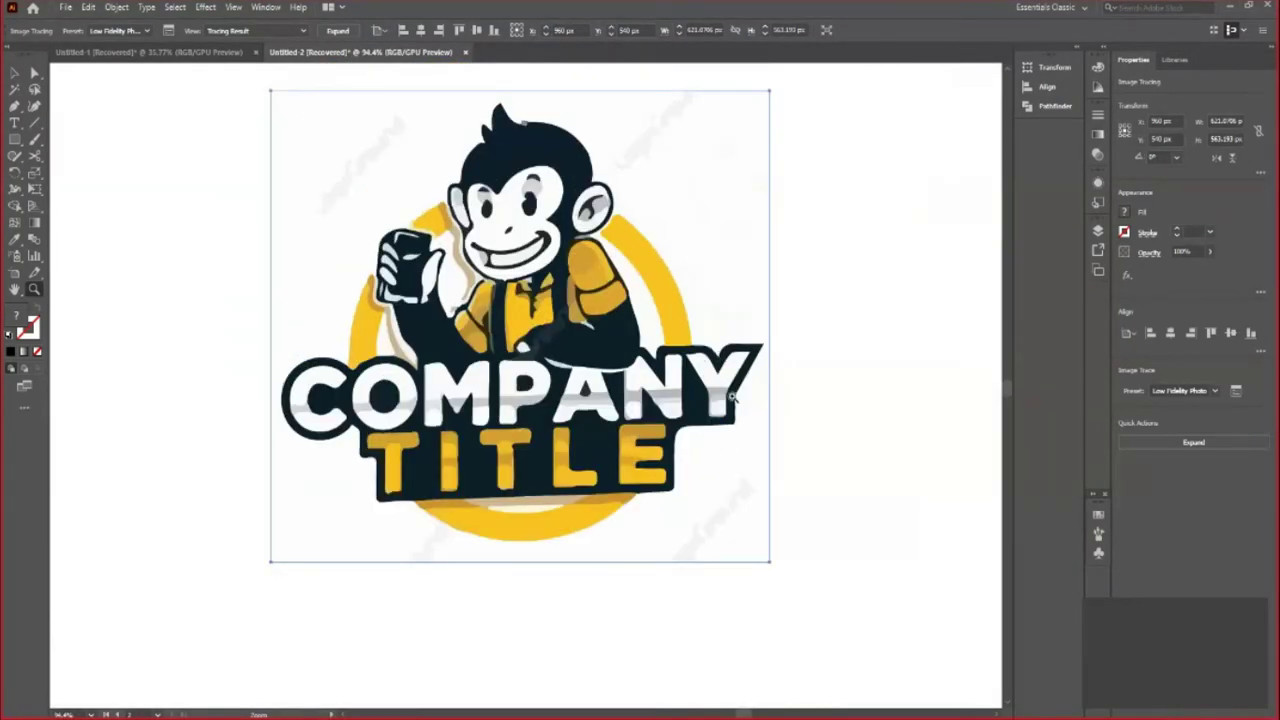
{"action": "left_click", "coordinate": [855, 491]}
{"action": "left_click", "coordinate": [712, 430]}
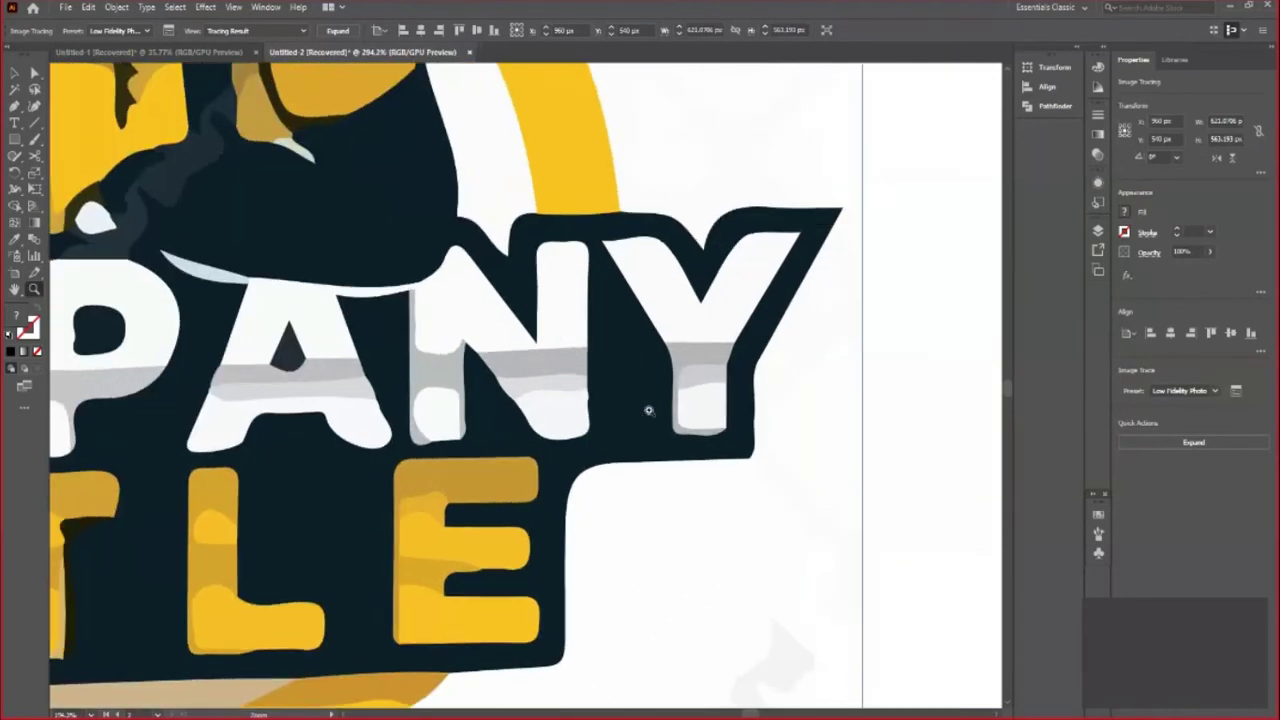
{"action": "left_click", "coordinate": [680, 366], "text": "alt"}
{"action": "left_click", "coordinate": [766, 463]}
{"action": "left_click", "coordinate": [694, 409]}
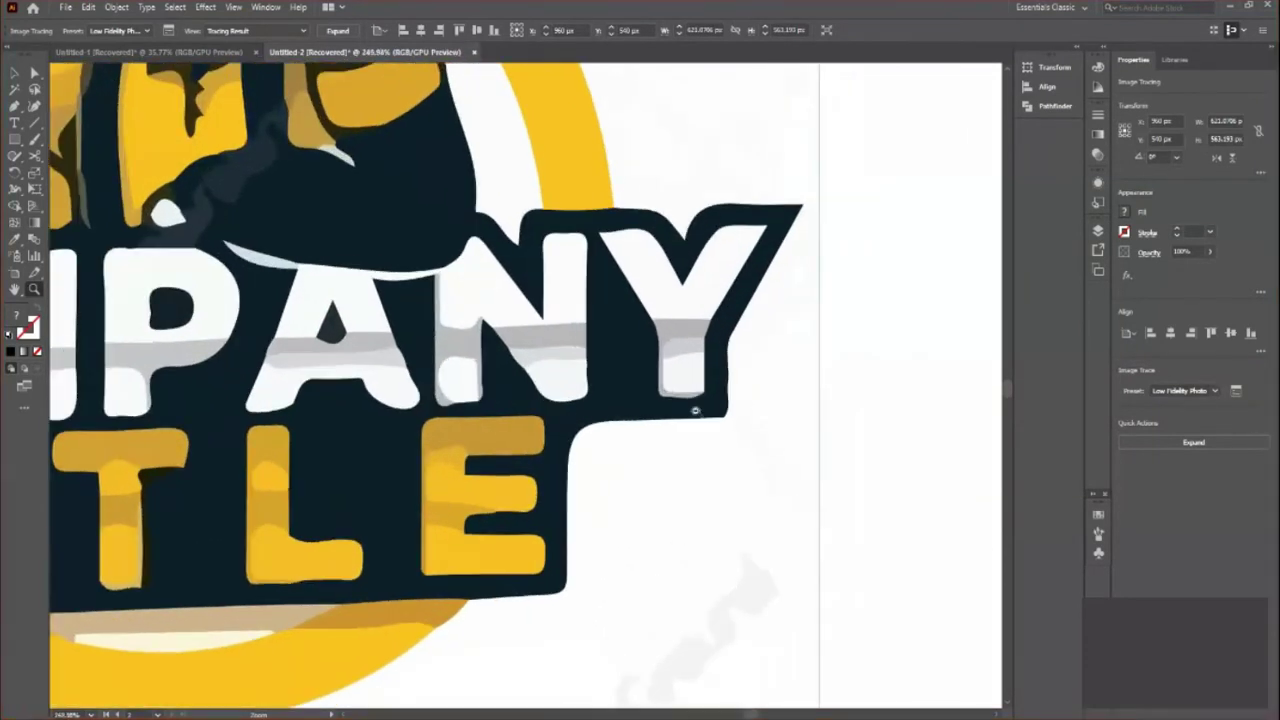
{"action": "left_click", "coordinate": [604, 398], "text": "alt"}
{"action": "key", "text": "ctrl+z"}
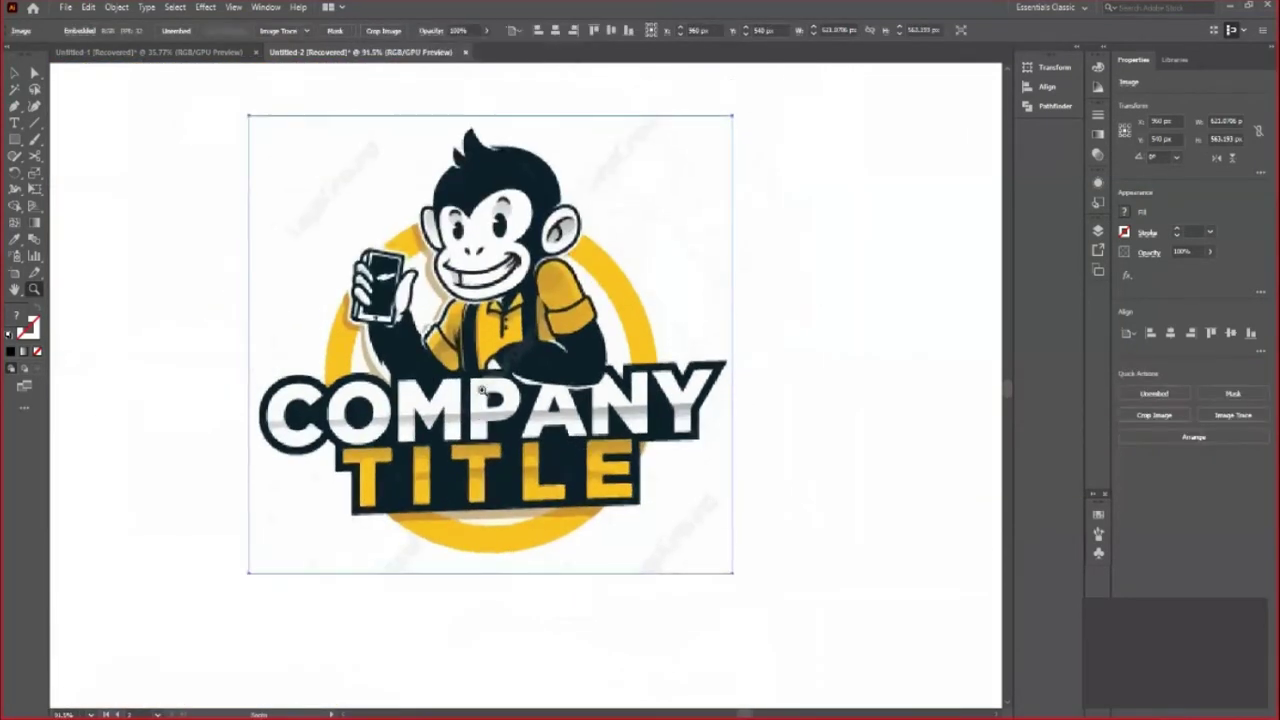
Reselect the logo and try the 3 Colors and 6 Colors presets, undoing each
{"action": "left_click", "coordinate": [14, 73]}
{"action": "left_click", "coordinate": [197, 220]}
{"action": "left_click", "coordinate": [497, 367]}
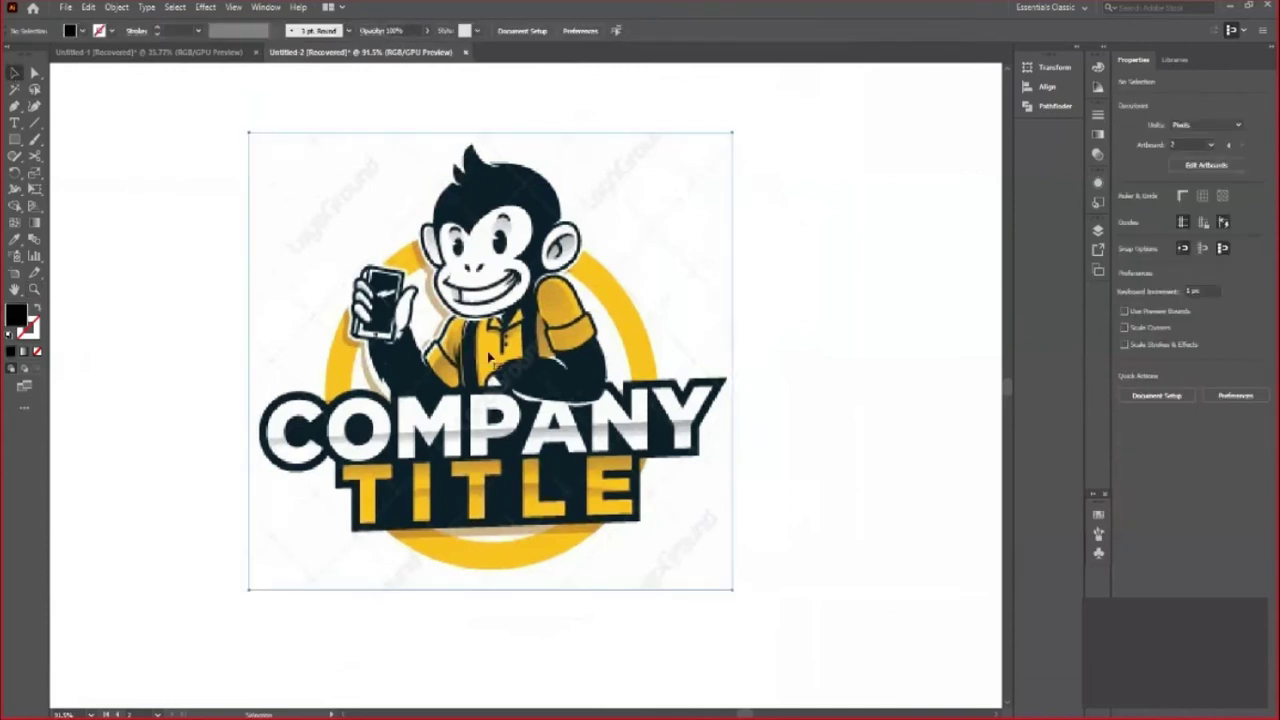
{"action": "left_click", "coordinate": [307, 31]}
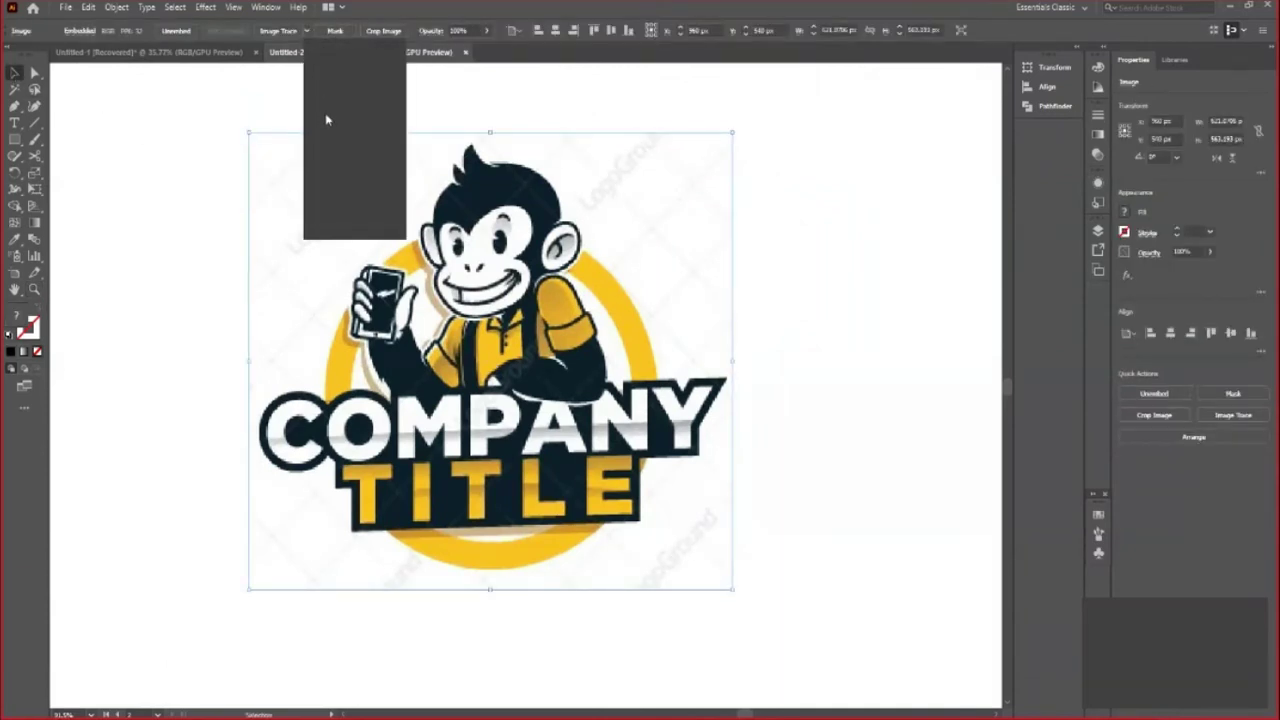
{"action": "left_click", "coordinate": [325, 120]}
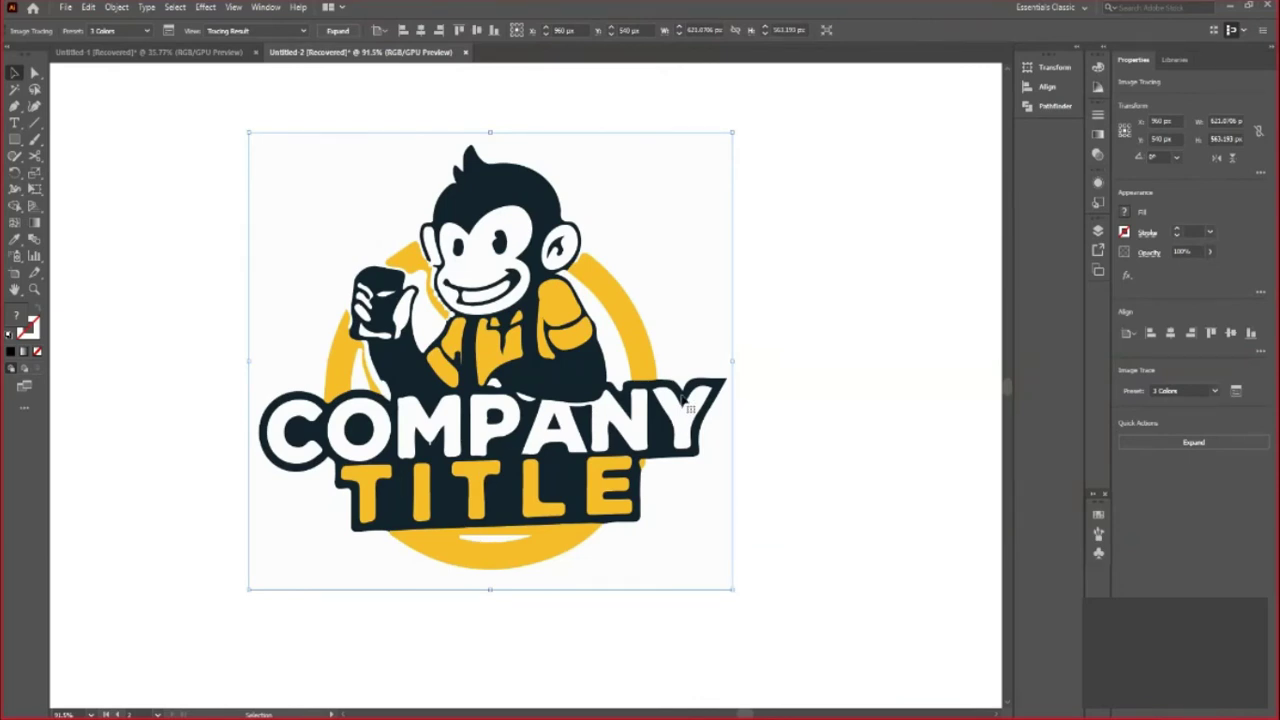
{"action": "key", "text": "ctrl+z"}
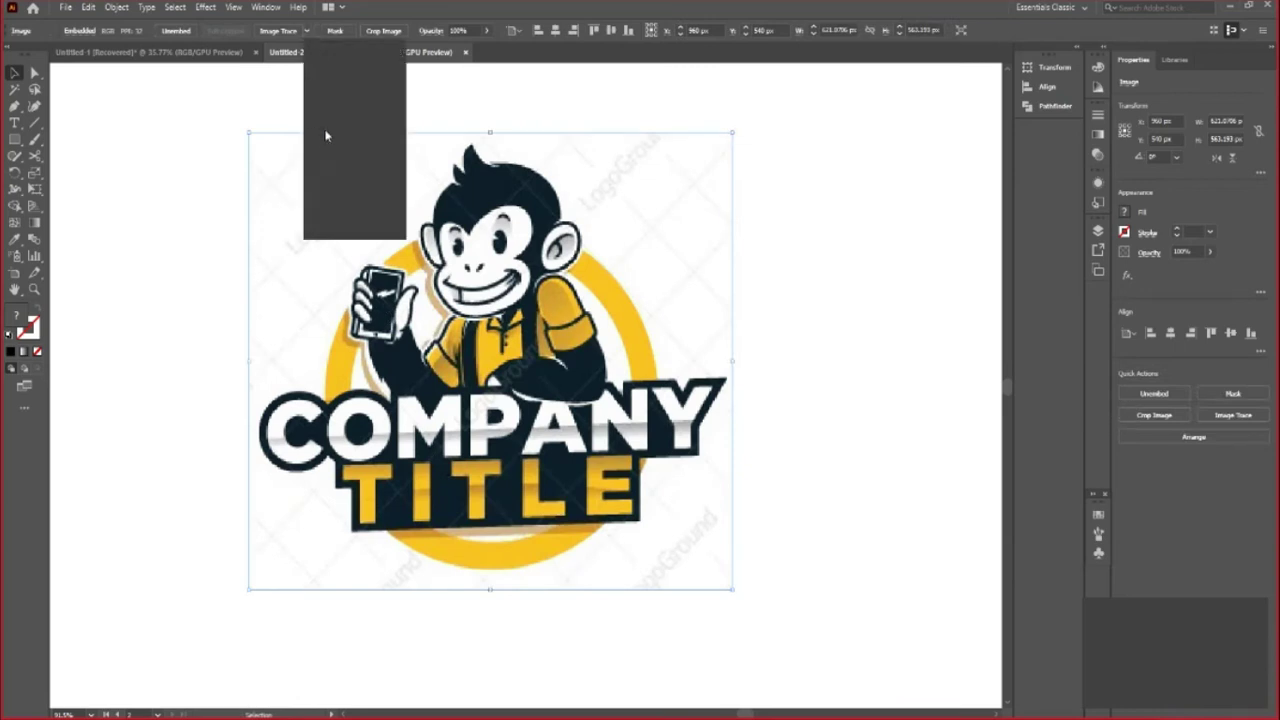
{"action": "left_click", "coordinate": [325, 135]}
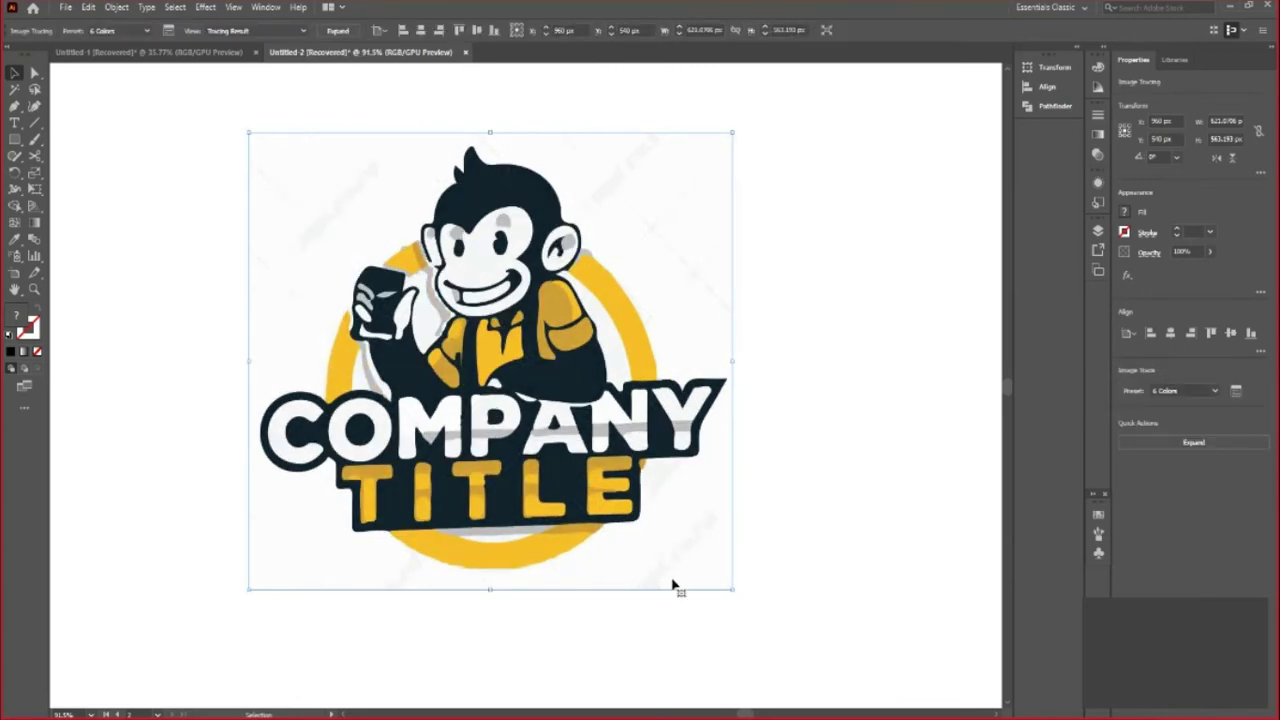
{"action": "key", "text": "ctrl+z"}
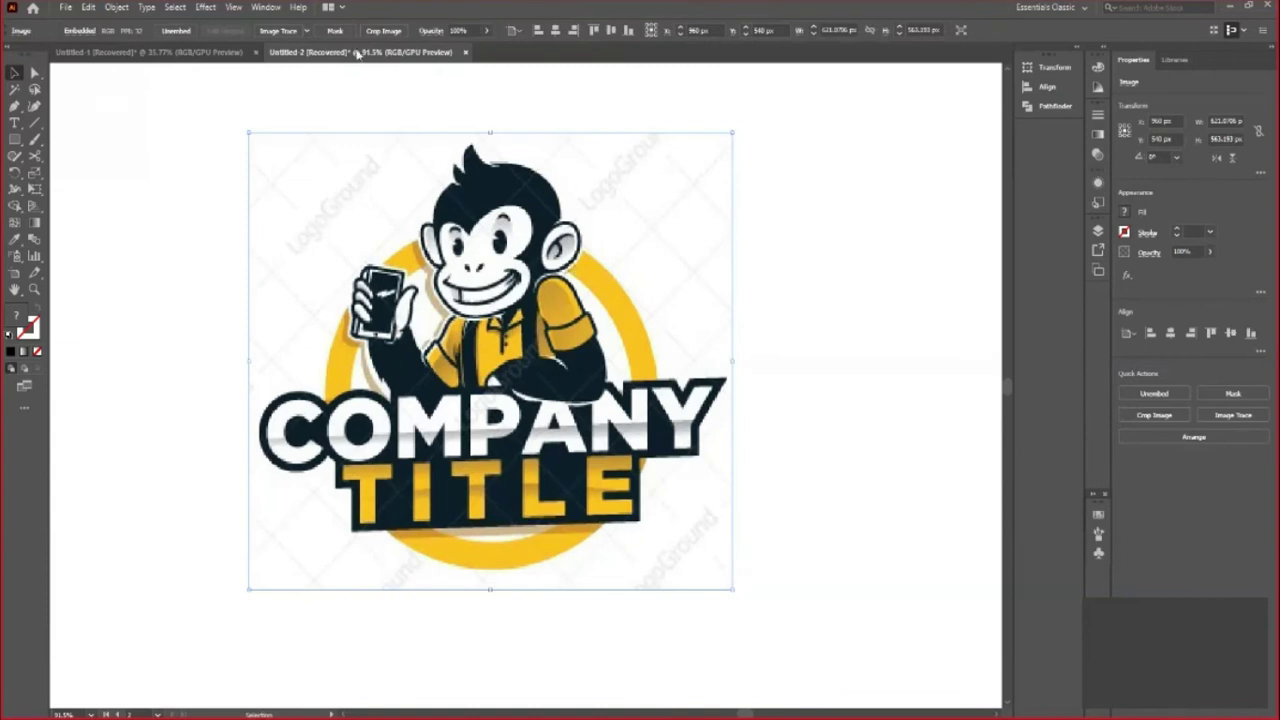
Try the 16 Colors and Shades of Gray presets, undoing both back to the colour image
{"action": "left_click", "coordinate": [310, 31]}
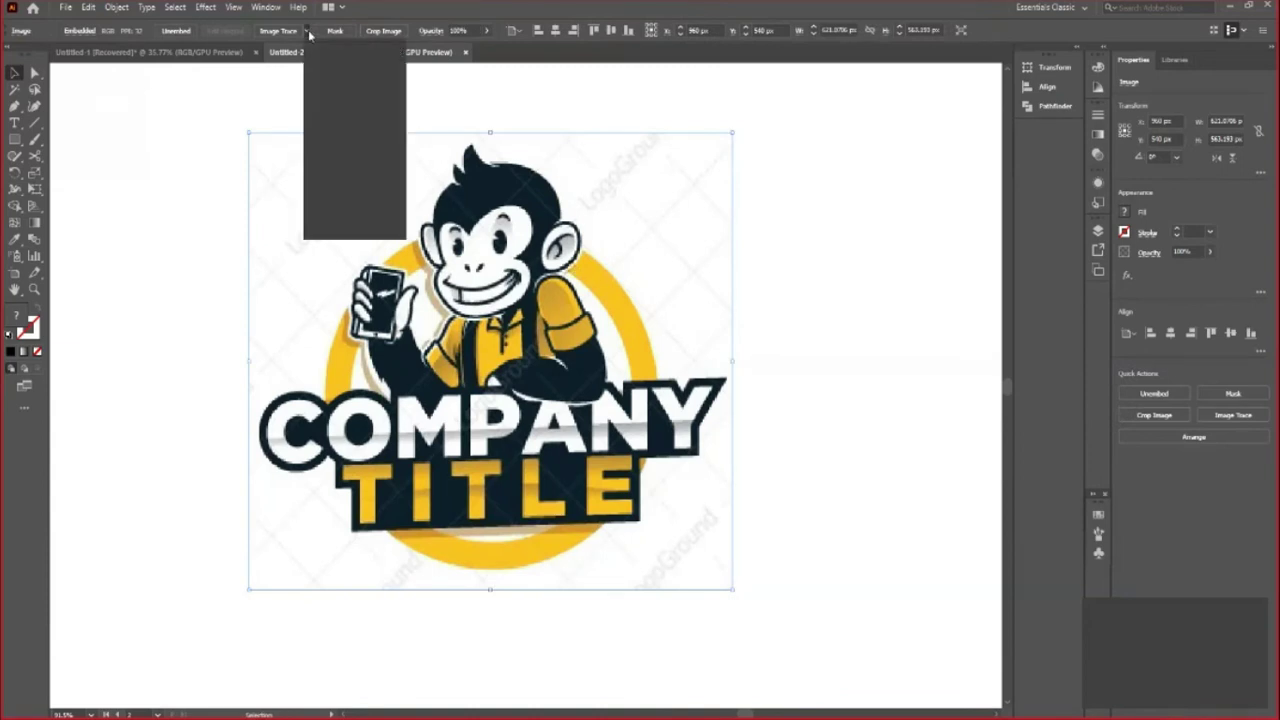
{"action": "left_click", "coordinate": [330, 151]}
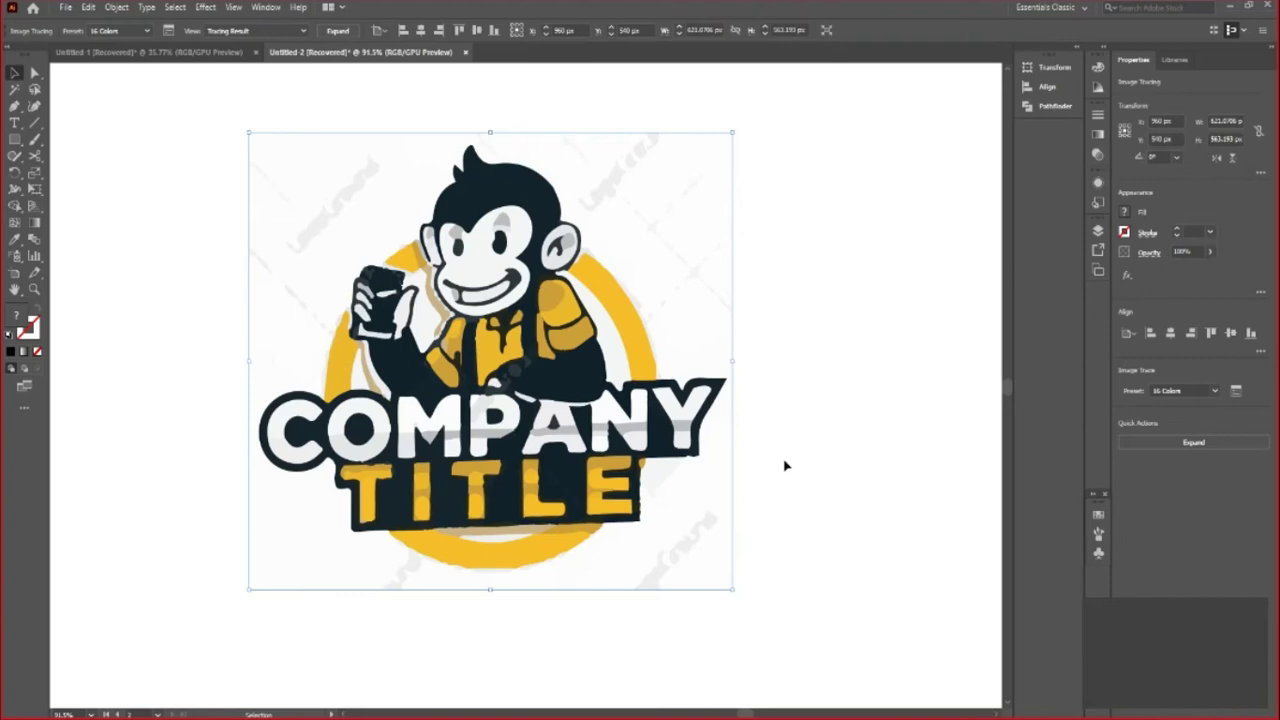
{"action": "key", "text": "ctrl+z"}
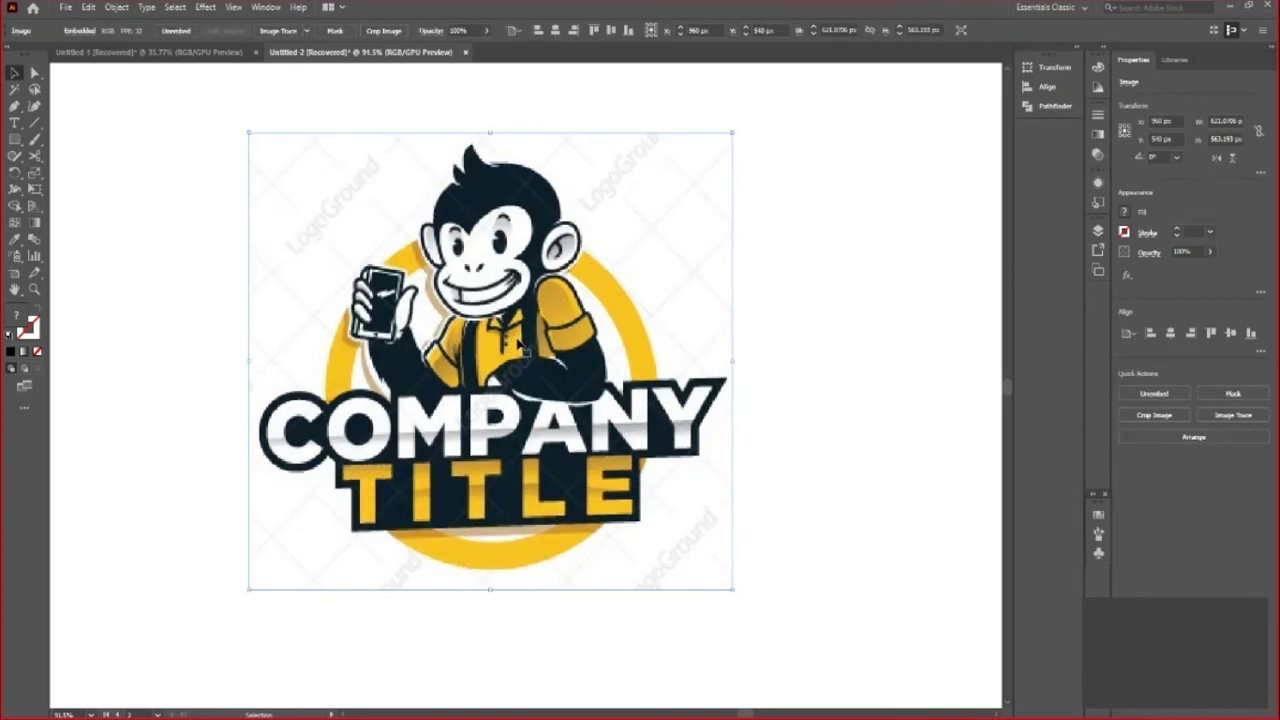
{"action": "left_click", "coordinate": [307, 34]}
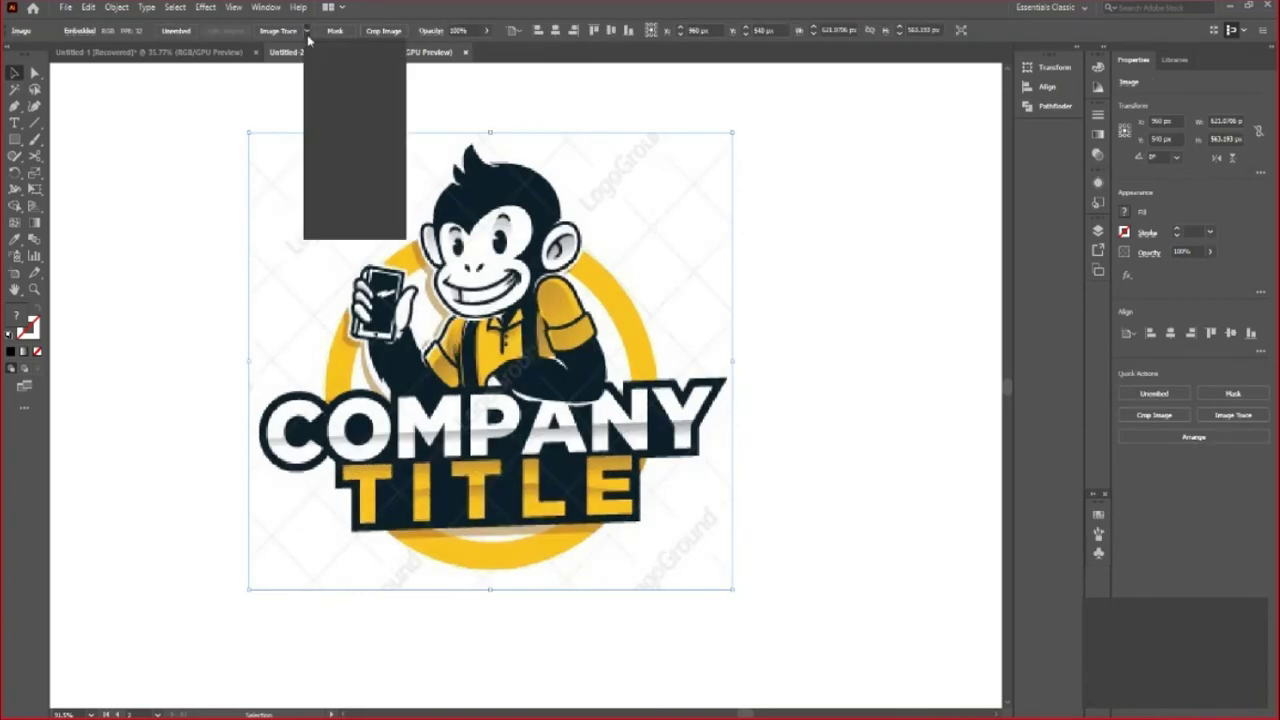
{"action": "left_click", "coordinate": [335, 165]}
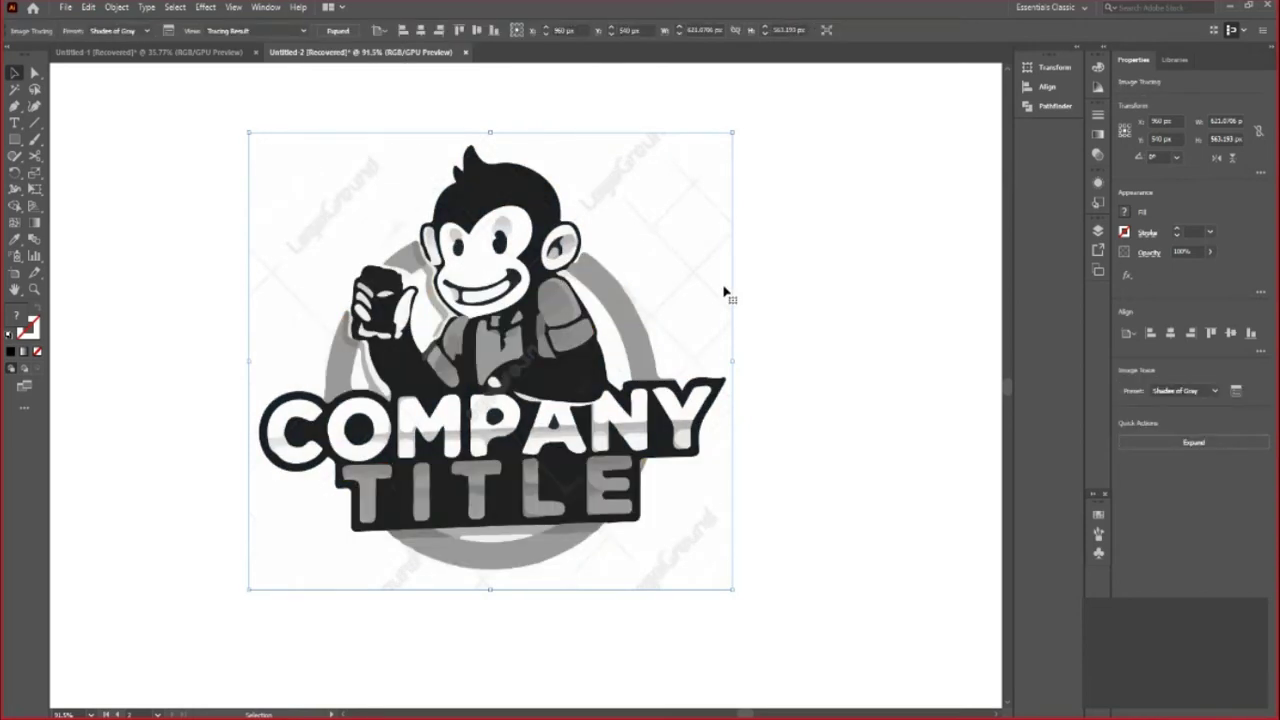
{"action": "key", "text": "a"}
{"action": "key", "text": "ctrl+z"}
{"action": "left_click", "coordinate": [308, 32]}
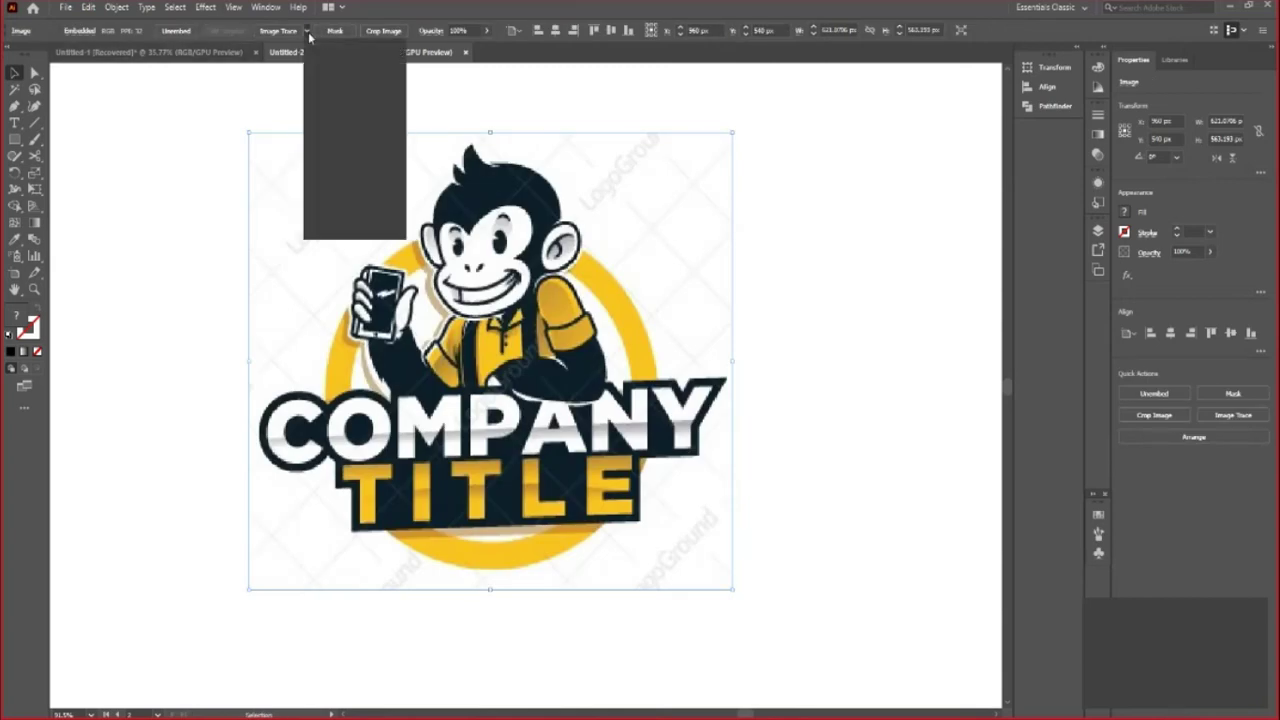
Preview Black and White and Silhouettes traces of the logo, undoing each
{"action": "left_click", "coordinate": [342, 168]}
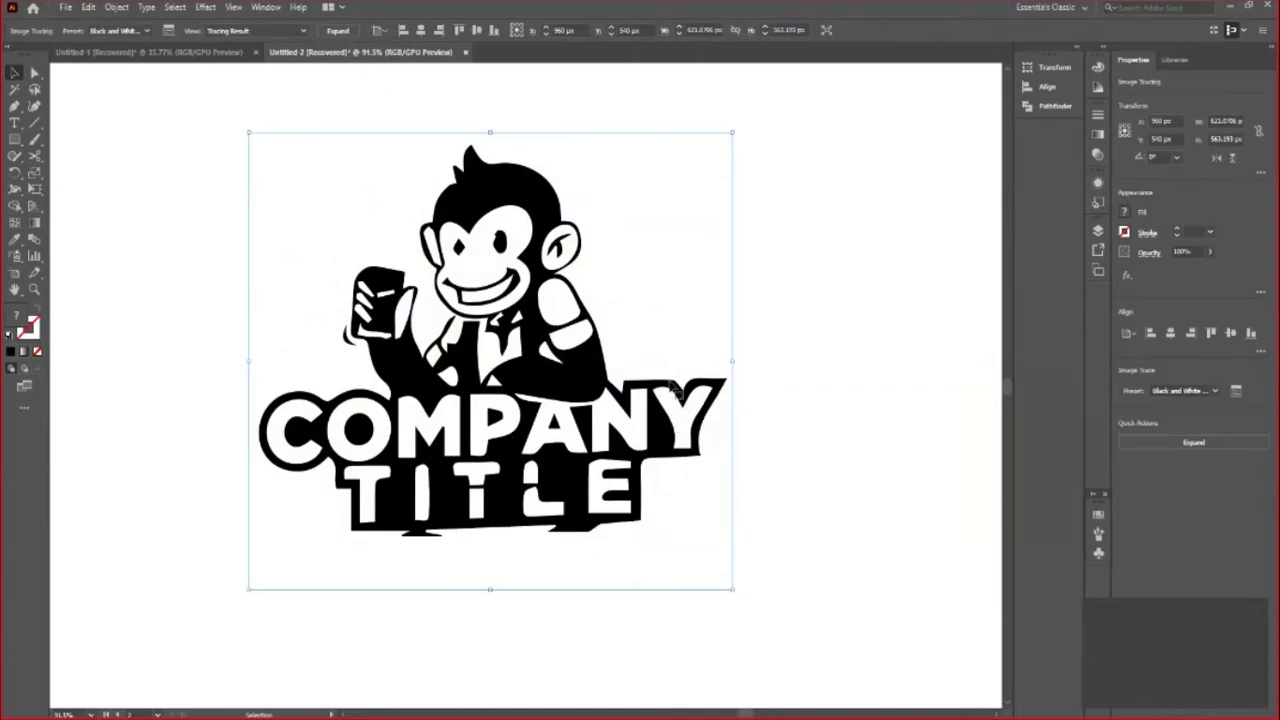
{"action": "key", "text": "a"}
{"action": "key", "text": "ctrl+z"}
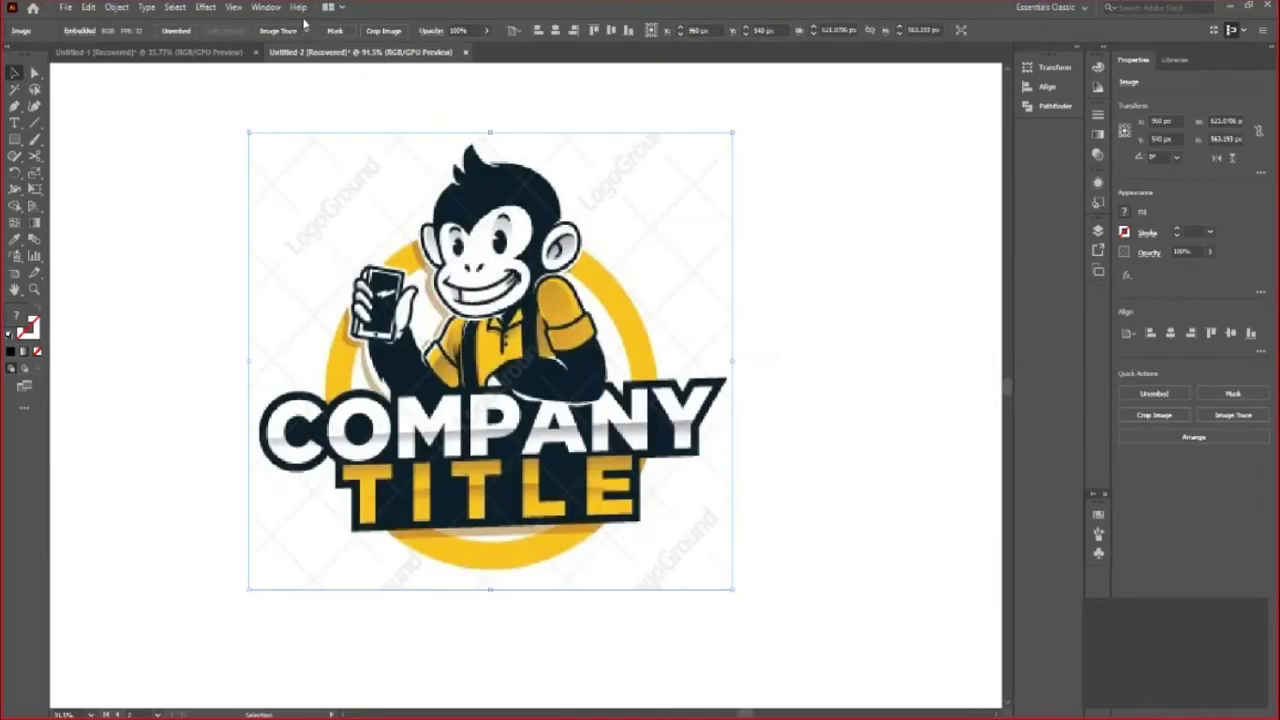
{"action": "left_click", "coordinate": [306, 32]}
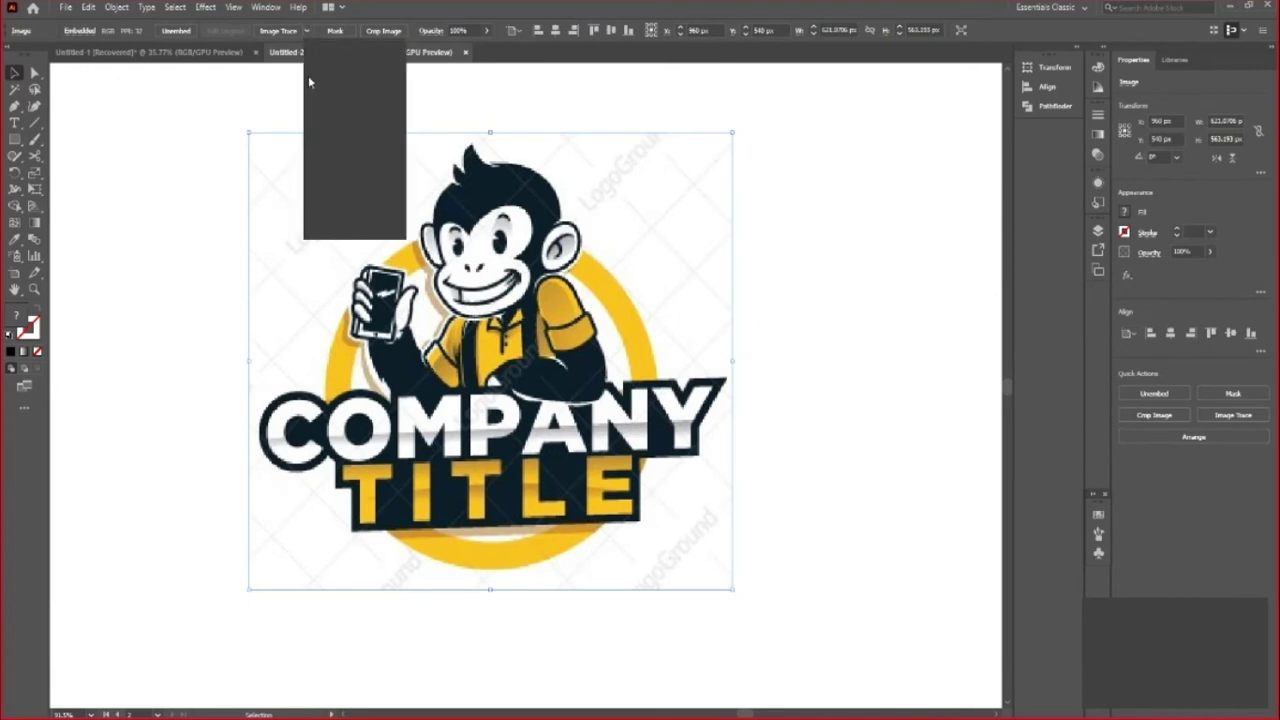
{"action": "left_click", "coordinate": [335, 212]}
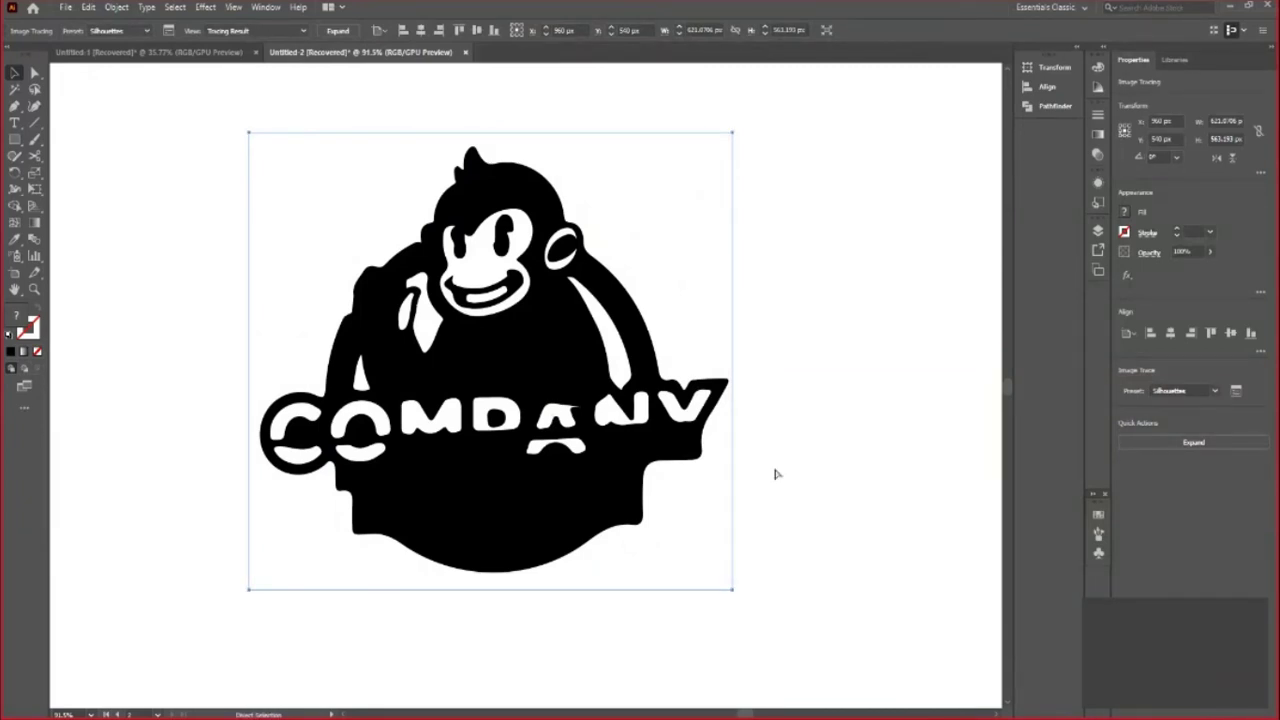
{"action": "key", "text": "ctrl+z"}
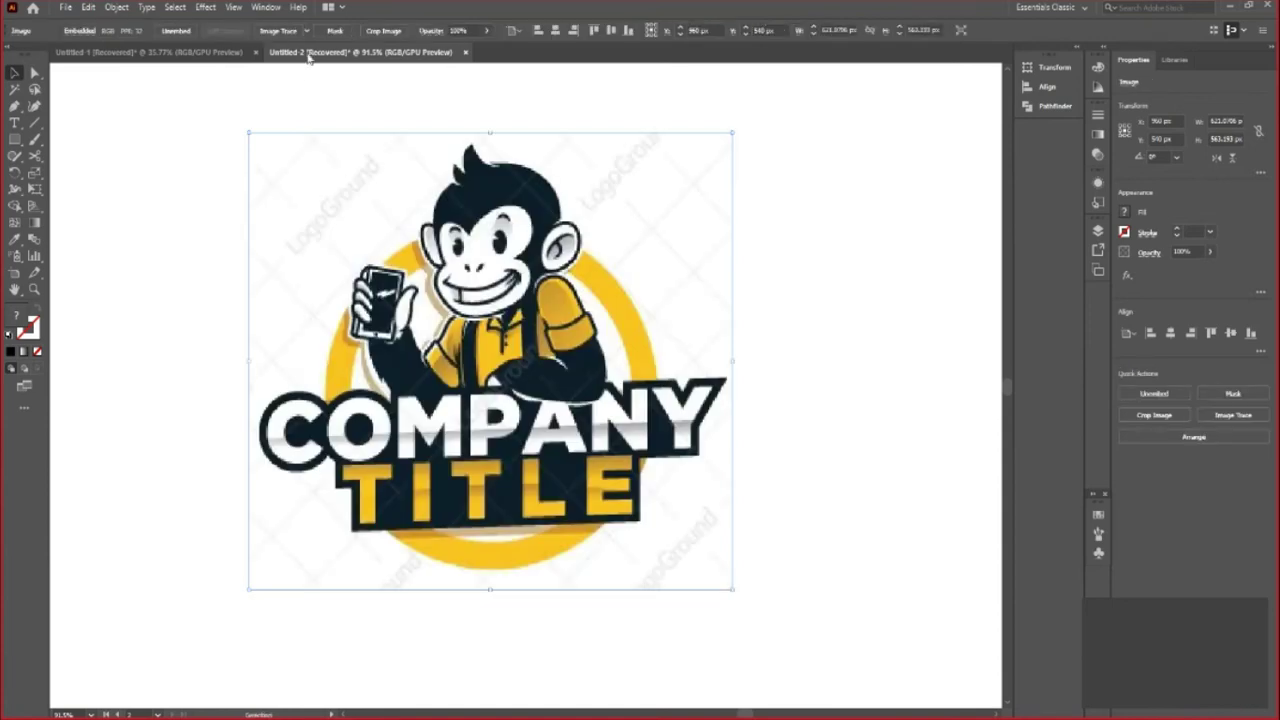
Preview Line Art and Technical Drawing traces, undoing back to the untraced colour image
{"action": "left_click", "coordinate": [307, 31]}
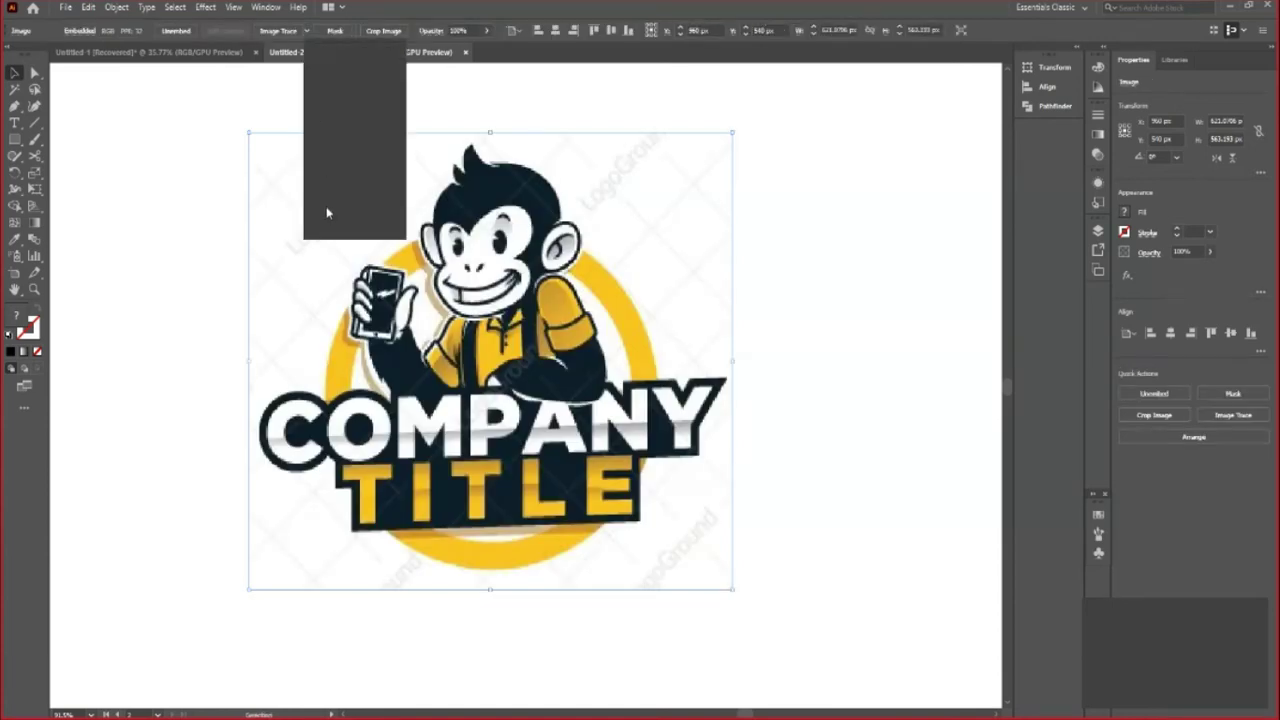
{"action": "left_click", "coordinate": [336, 237]}
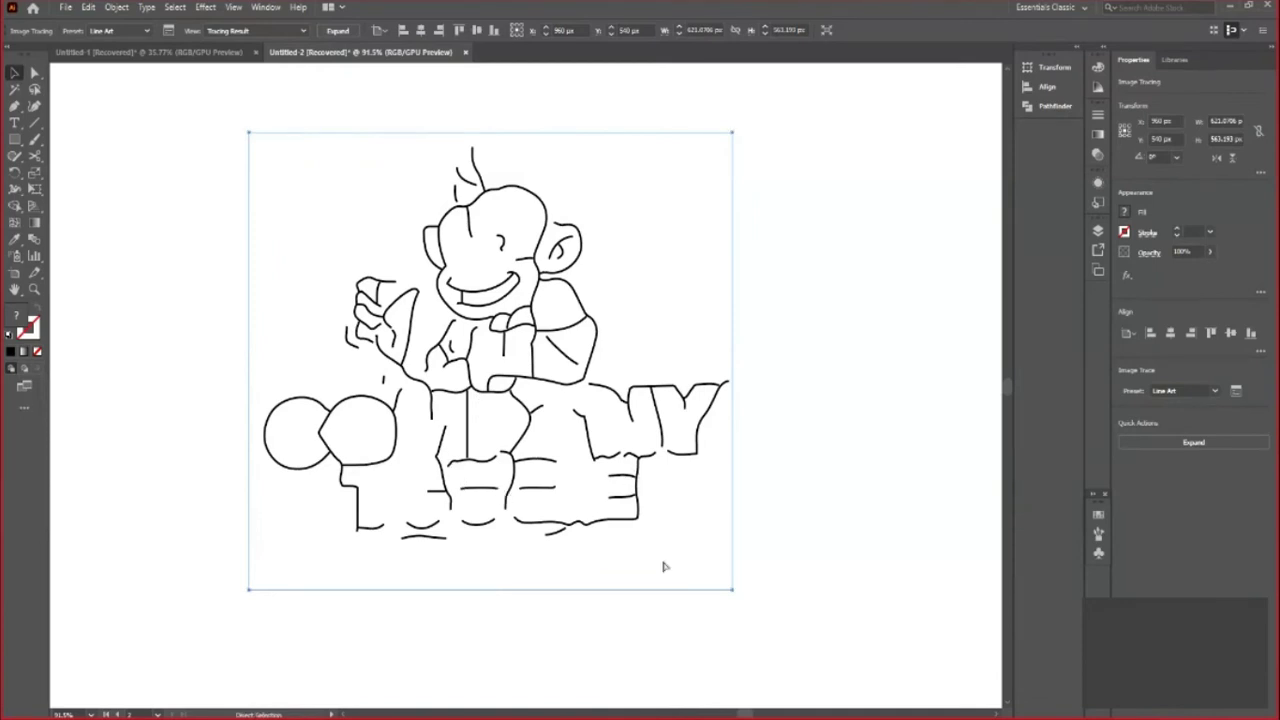
{"action": "key", "text": "ctrl+z"}
{"action": "left_click", "coordinate": [307, 31]}
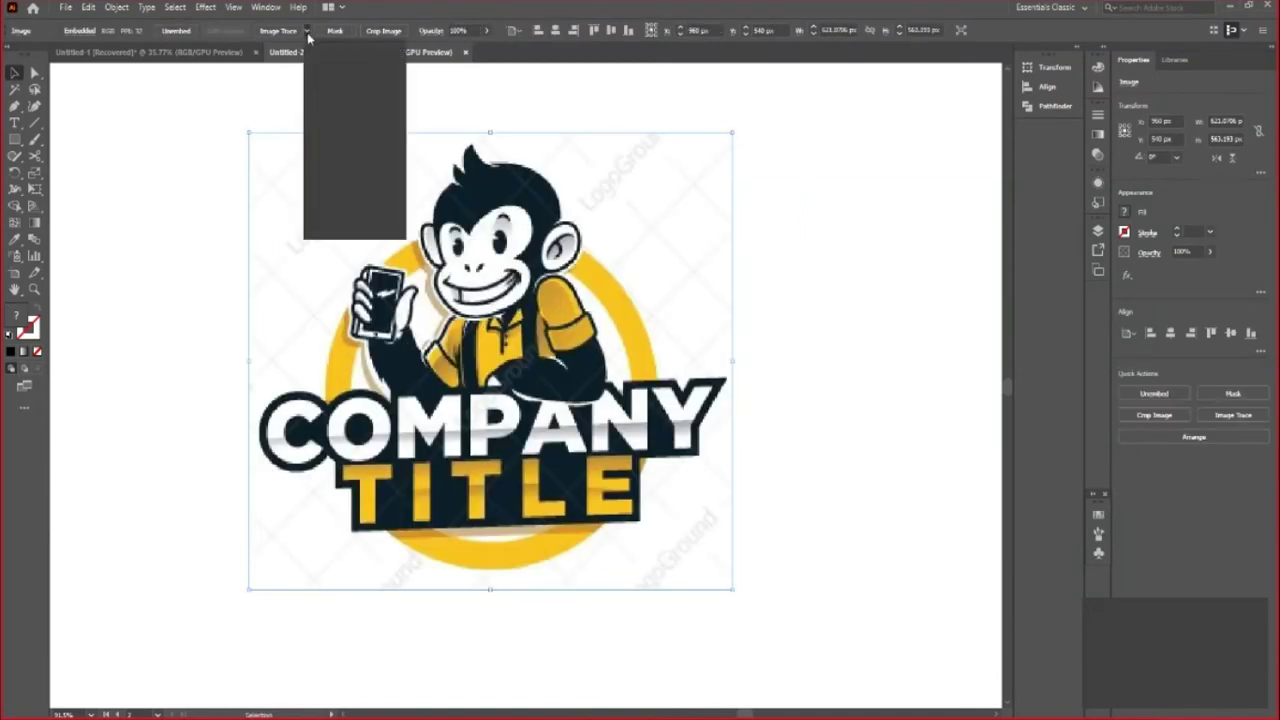
{"action": "left_click", "coordinate": [323, 237]}
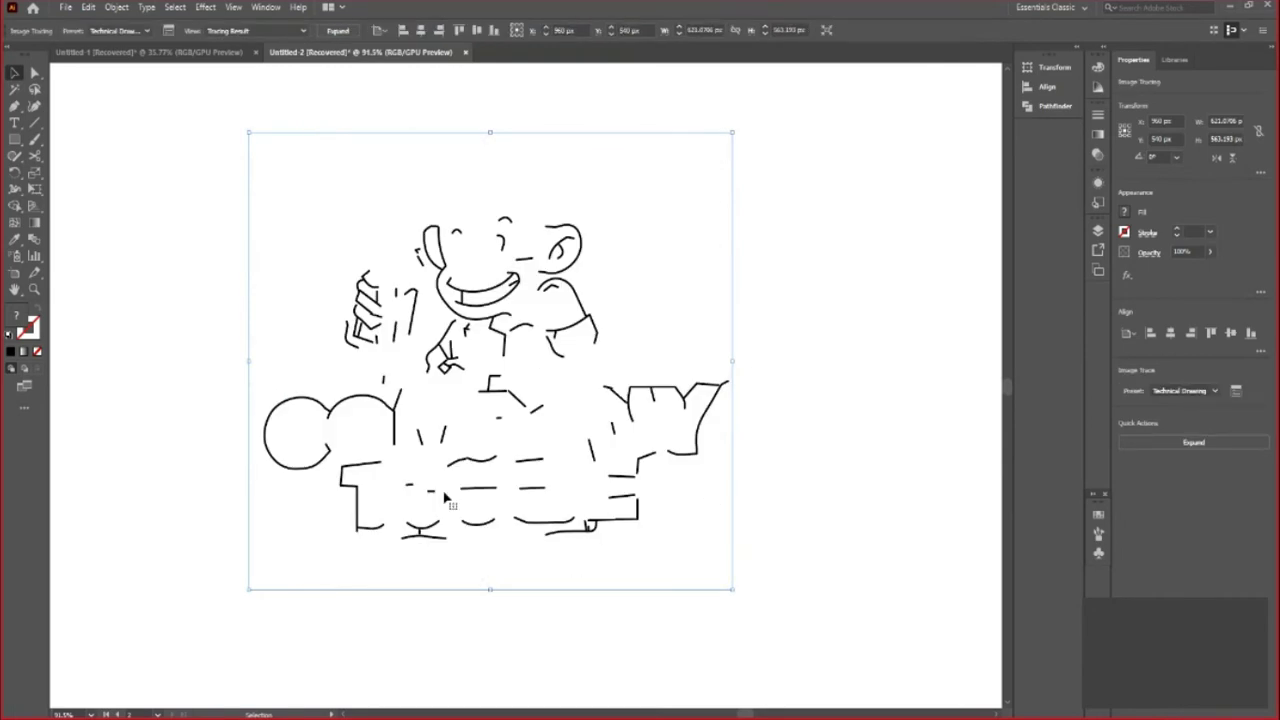
{"action": "key", "text": "a"}
{"action": "key", "text": "ctrl+z"}
{"action": "key", "text": "v"}
{"action": "key", "text": "ctrl+z"}
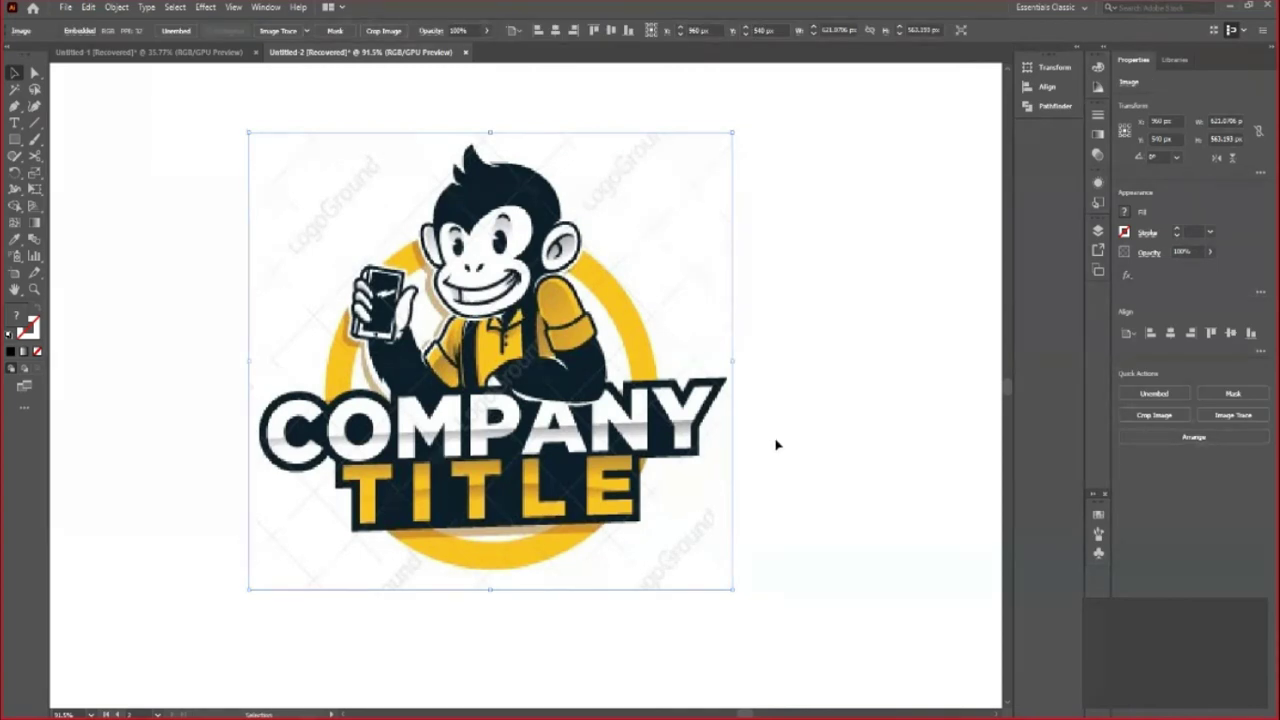
{"action": "left_click", "coordinate": [309, 35]}
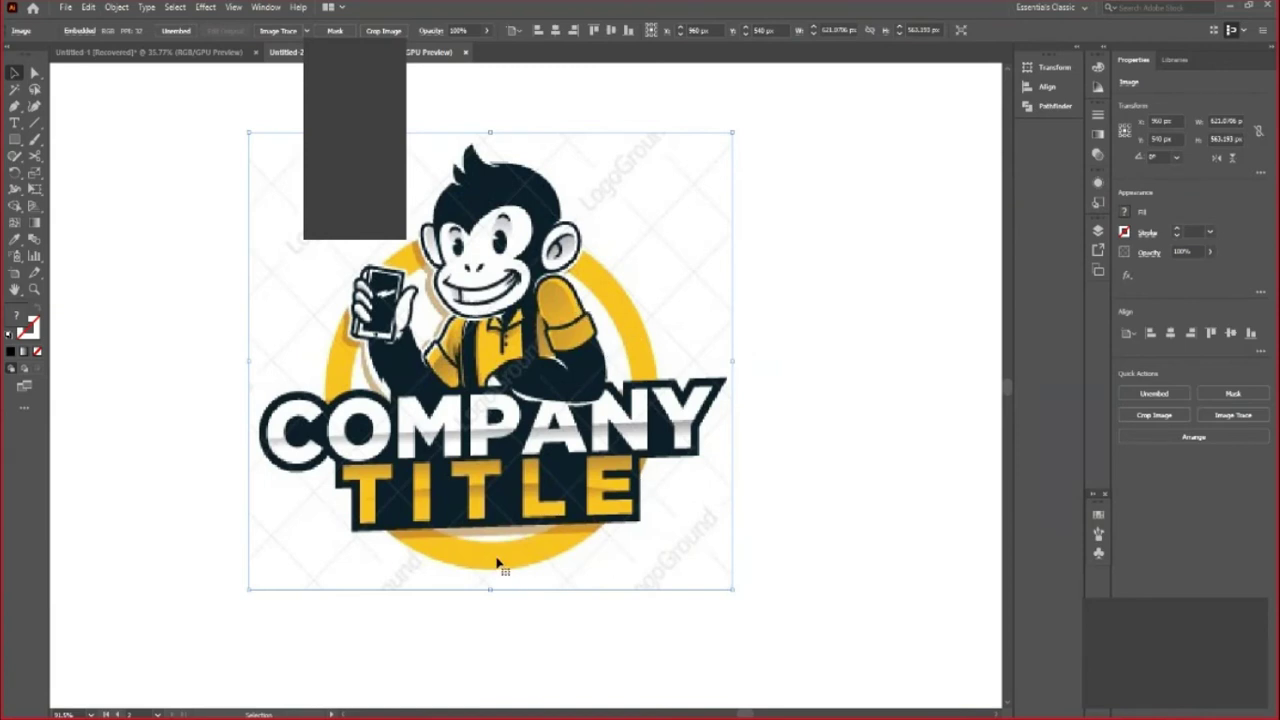
Apply the 3 Colors trace preset, expand it into vector shapes, and deselect the logo
{"action": "left_click", "coordinate": [334, 120]}
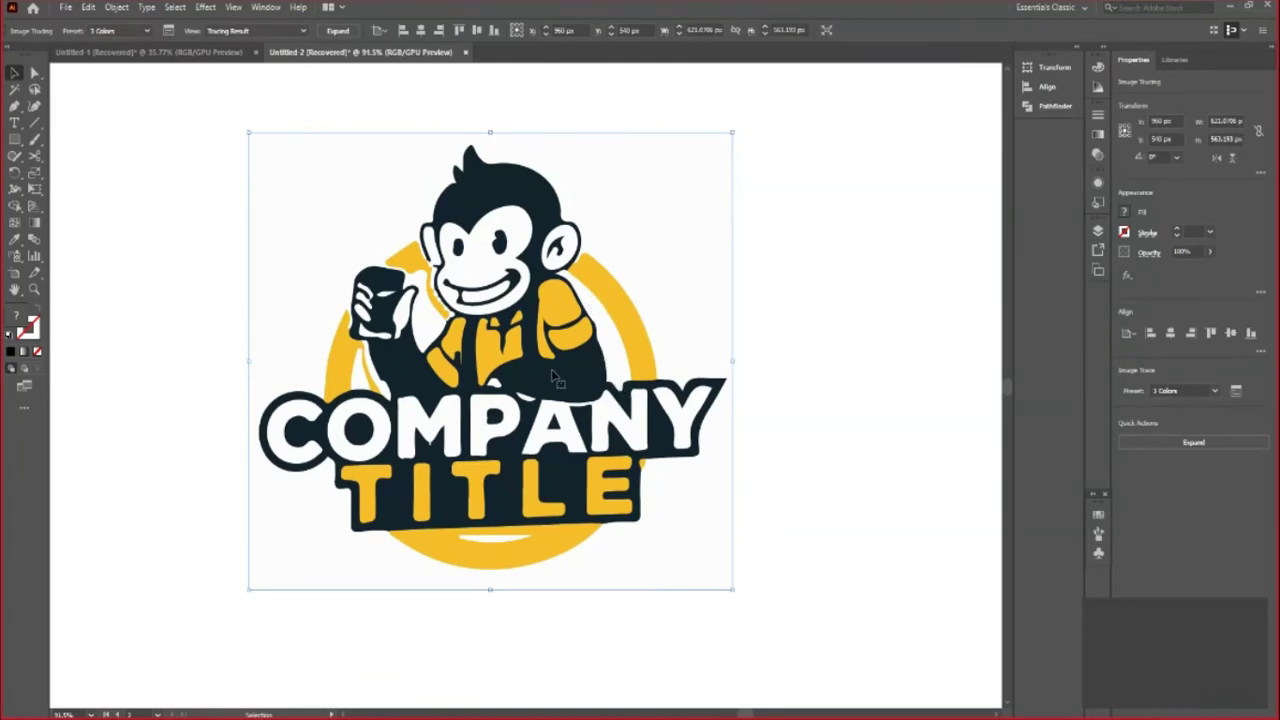
{"action": "left_click", "coordinate": [338, 31]}
{"action": "left_click", "coordinate": [831, 557]}
{"action": "mouse_move", "coordinate": [542, 362]}
{"action": "left_mouse_down"}
{"action": "mouse_move", "coordinate": [433, 311]}
{"action": "mouse_move", "coordinate": [542, 362]}
{"action": "left_mouse_up"}
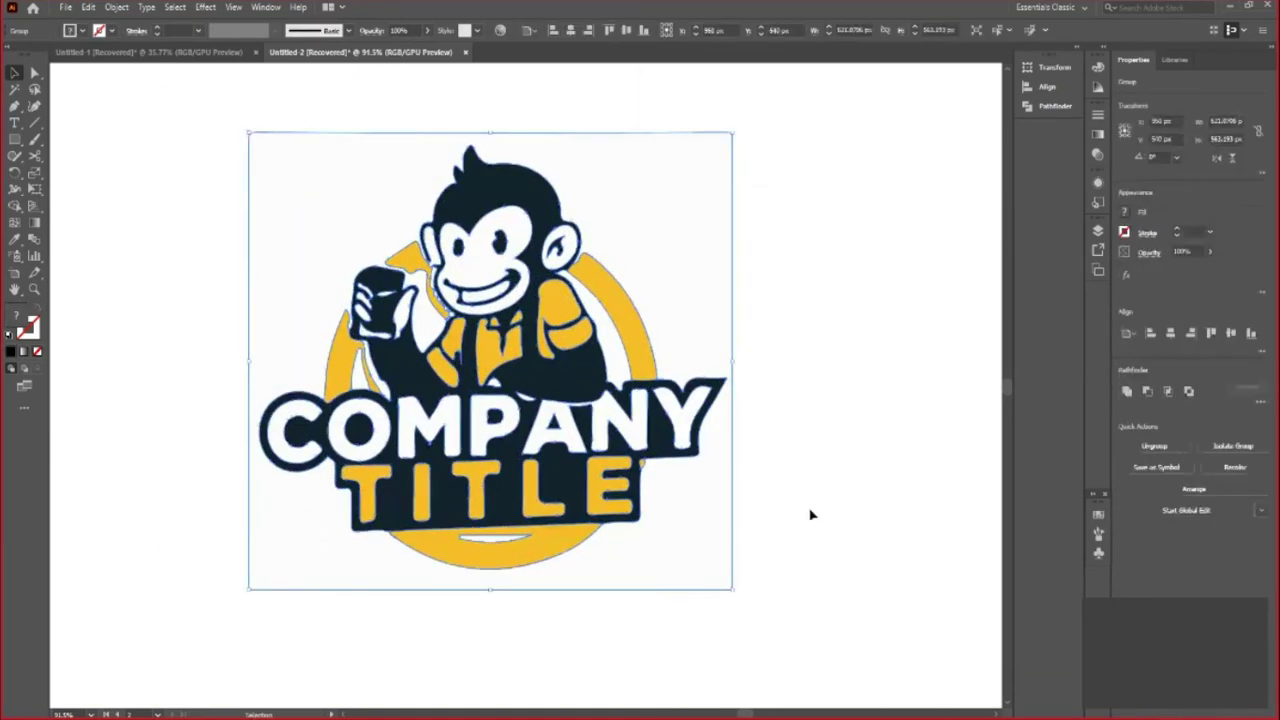
{"action": "key", "text": "ctrl+z"}
{"action": "key", "text": "ctrl+shift+z"}
{"action": "left_click", "coordinate": [810, 442]}
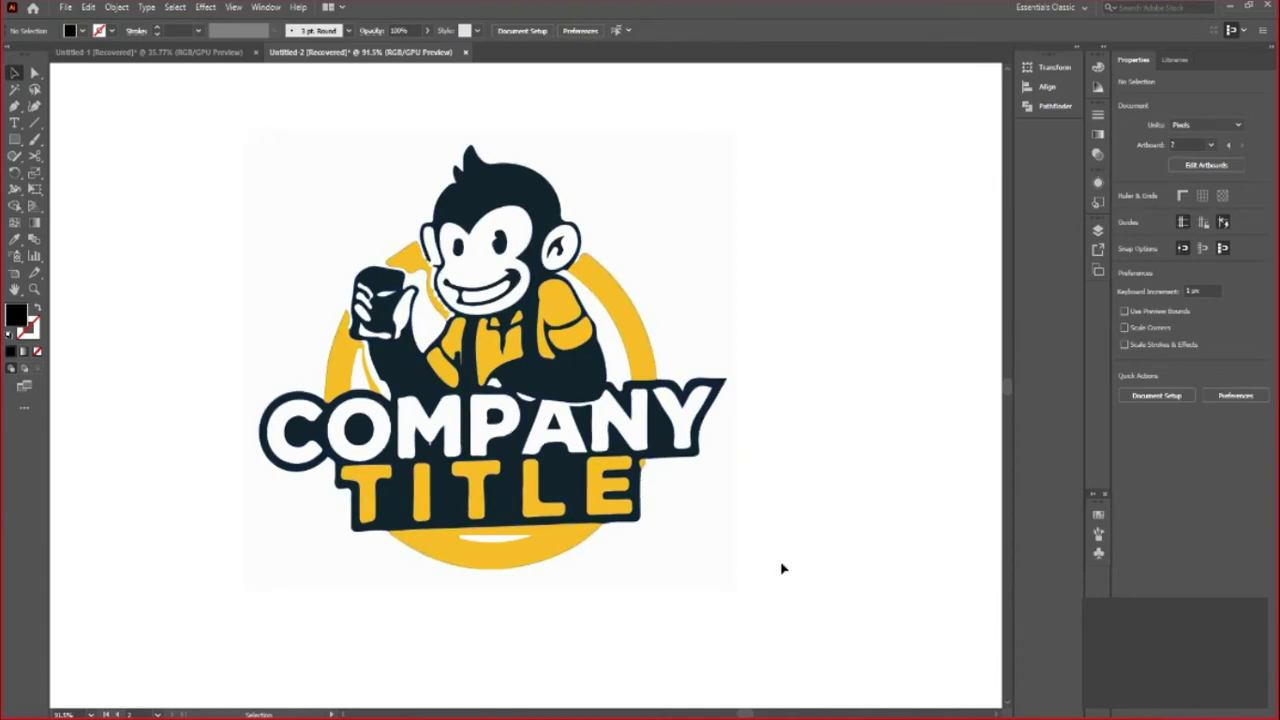
Ungroup the expanded logo and test selecting the yellow jacket, arm and phone shapes
{"action": "left_click", "coordinate": [503, 372]}
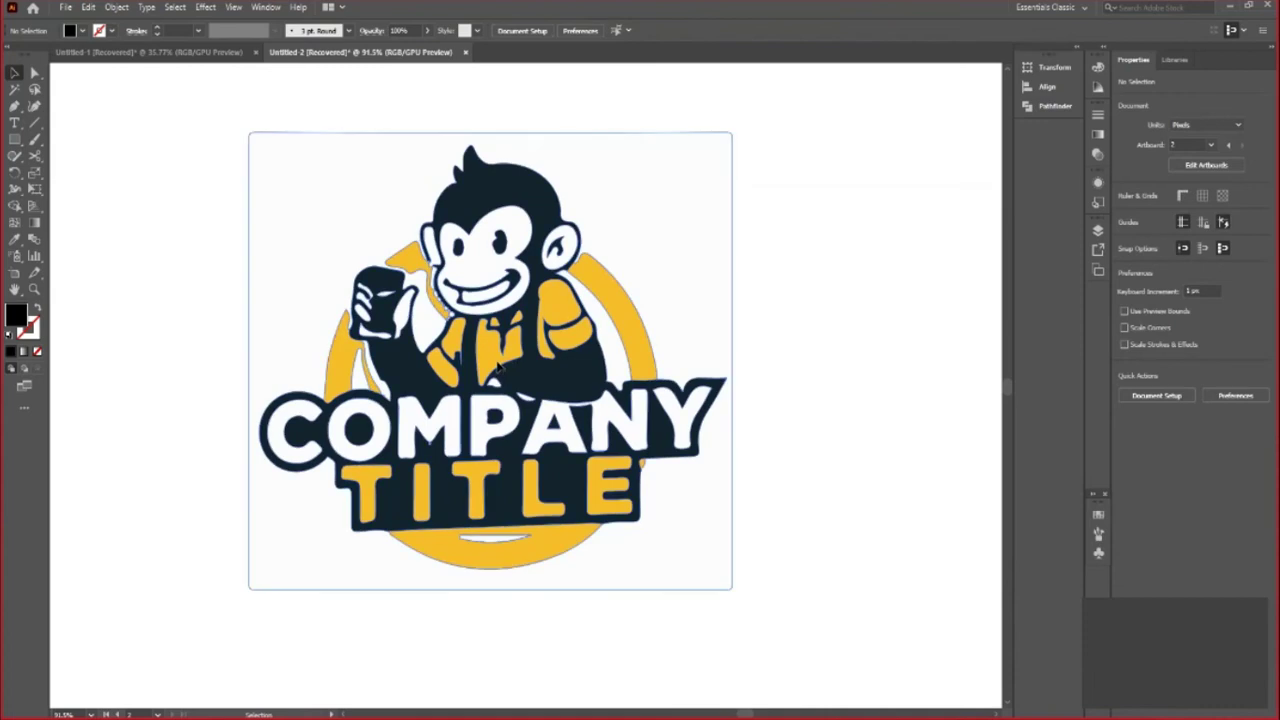
{"action": "right_click", "coordinate": [498, 365]}
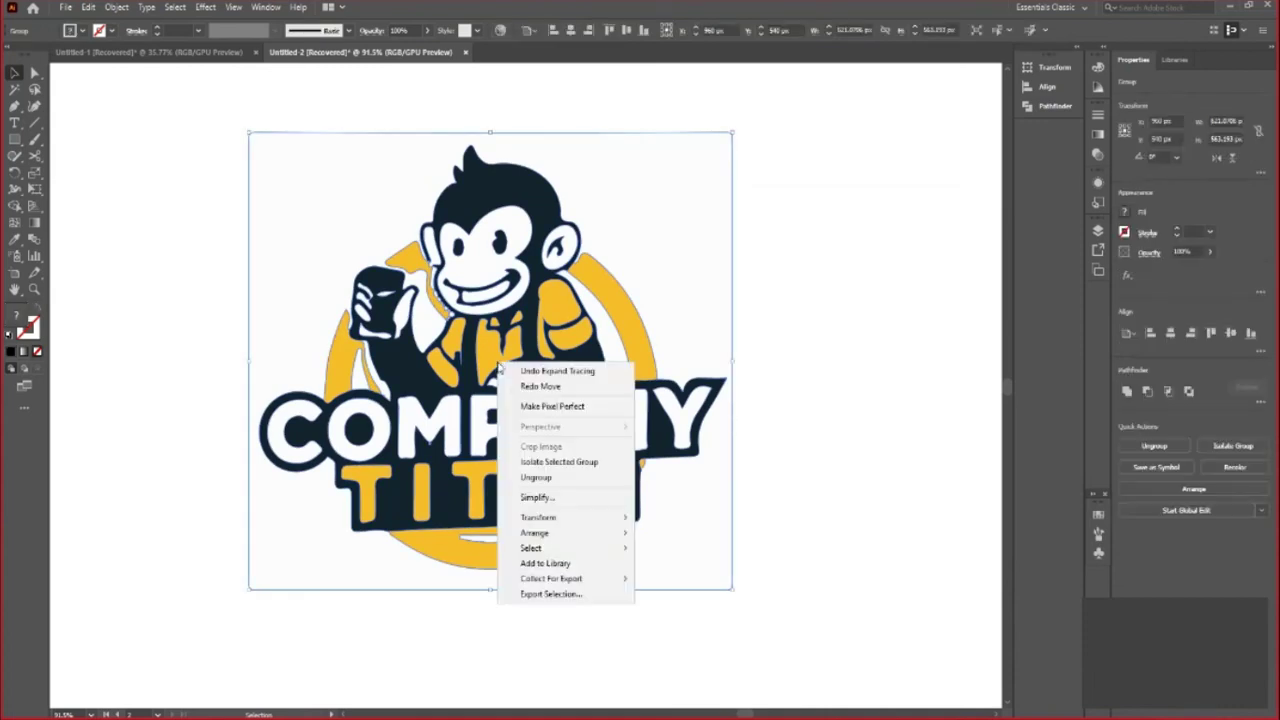
{"action": "left_click", "coordinate": [538, 478]}
{"action": "left_click", "coordinate": [780, 546]}
{"action": "left_click", "coordinate": [405, 300]}
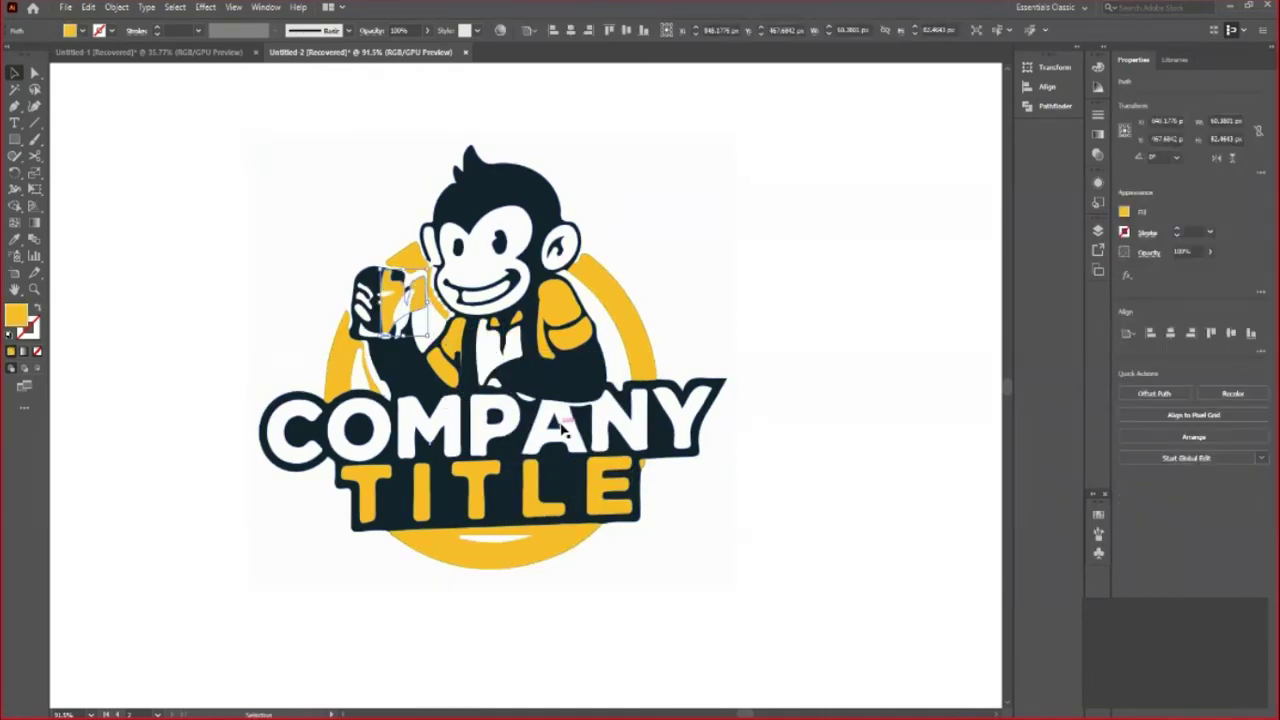
{"action": "left_click", "coordinate": [560, 322]}
{"action": "left_click", "coordinate": [378, 318], "text": "shift"}
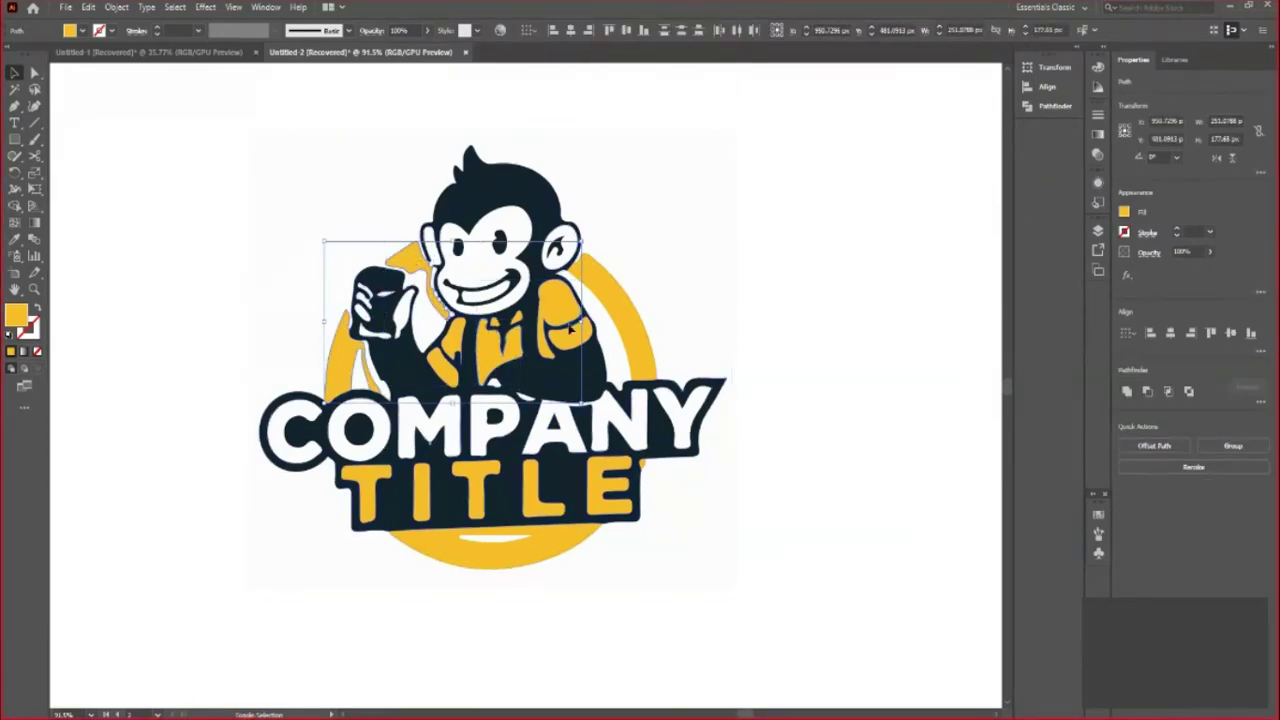
{"action": "left_click", "coordinate": [791, 392]}
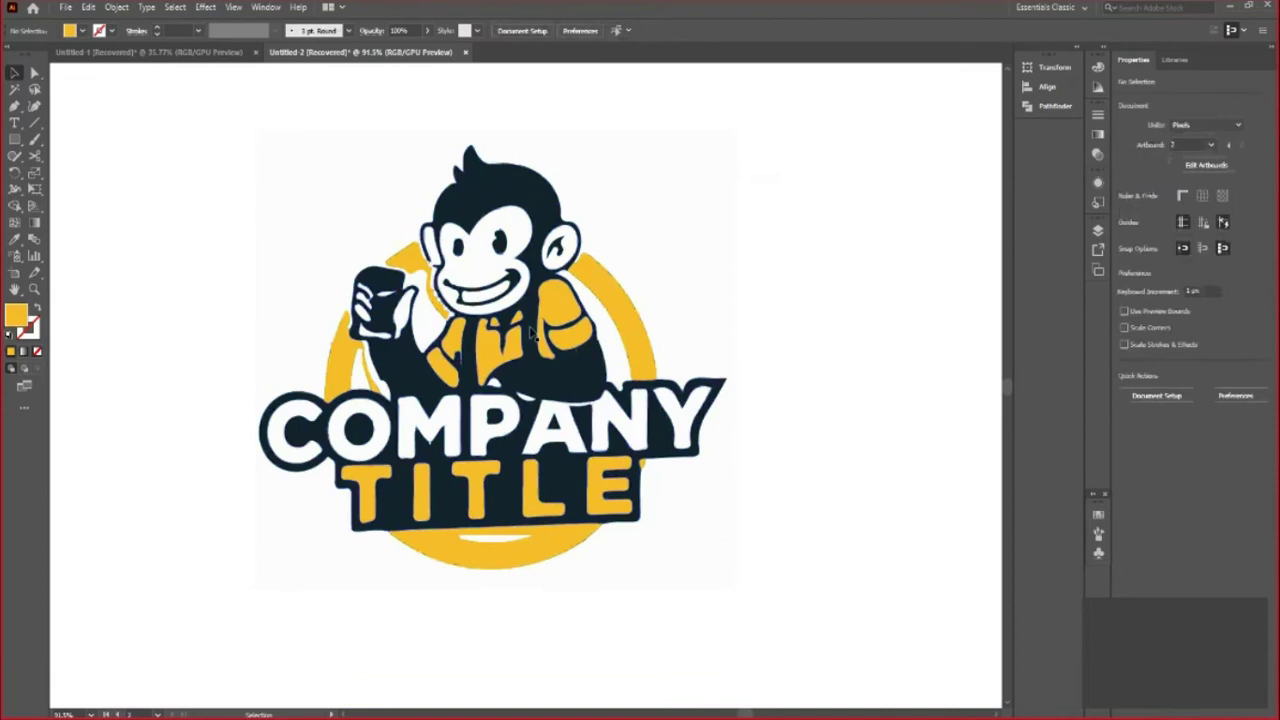
{"action": "left_click", "coordinate": [485, 353]}
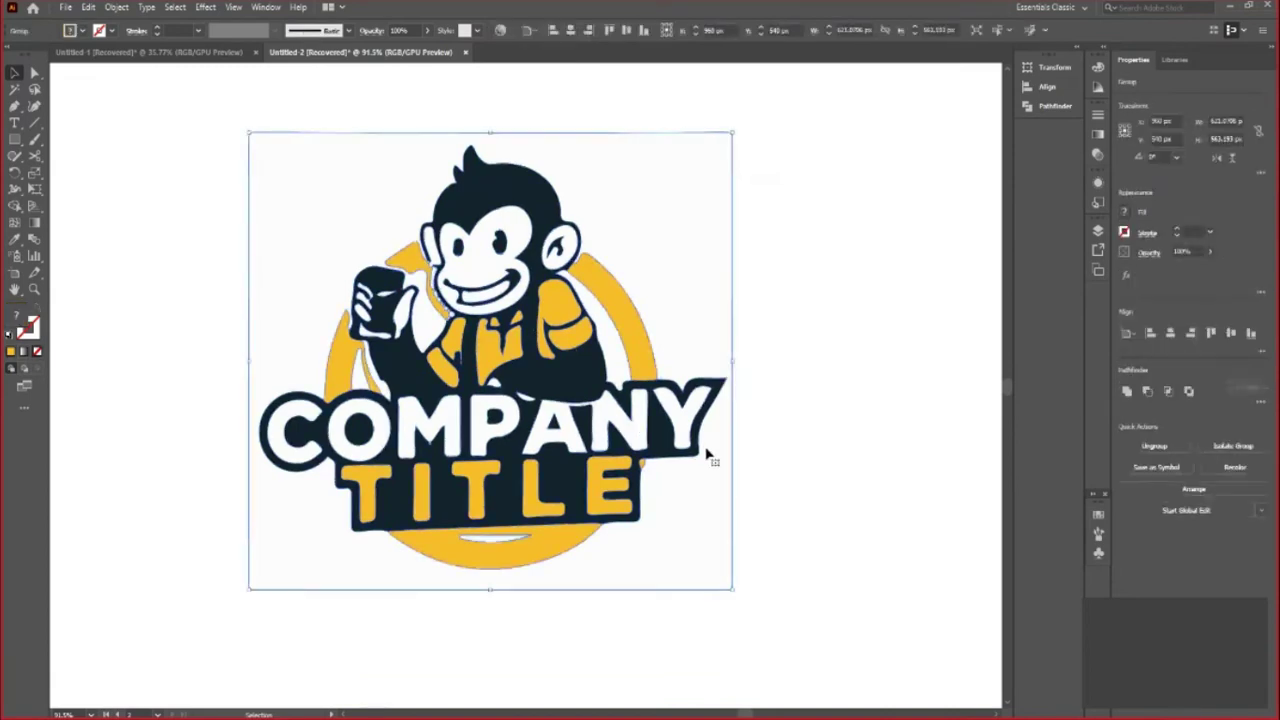
{"action": "left_click", "coordinate": [820, 432]}
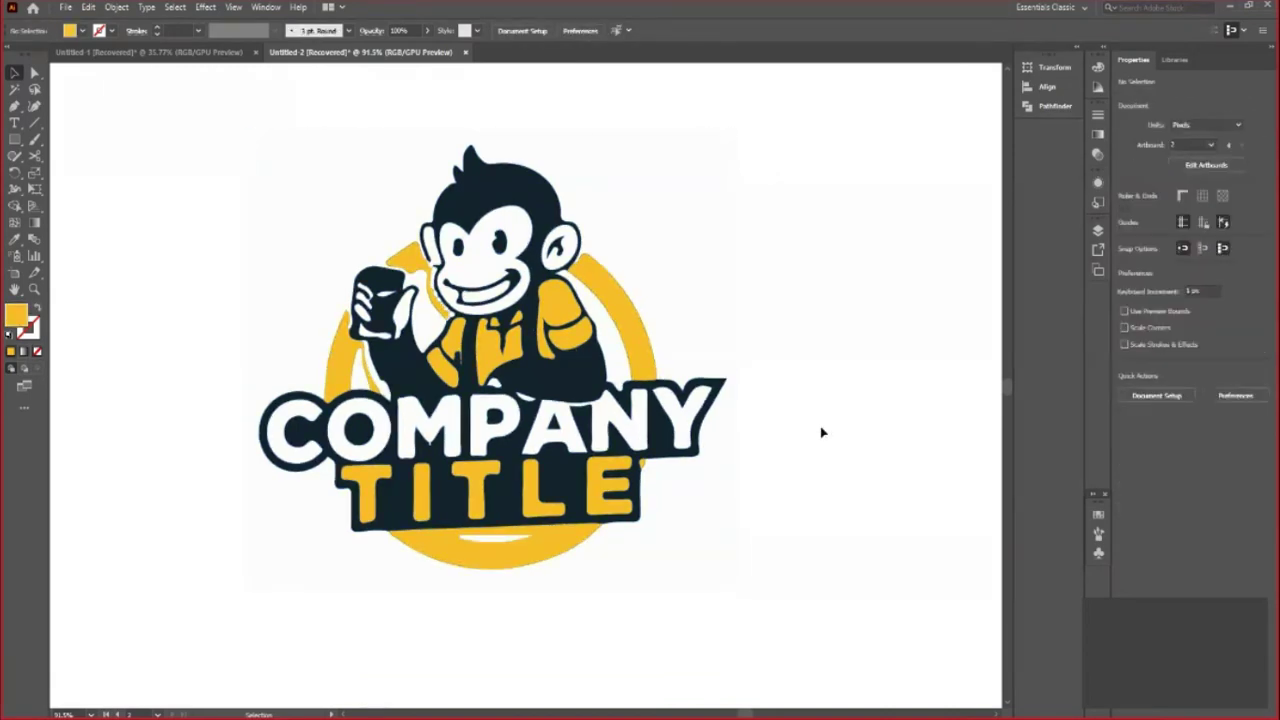
Use the Direct Selection tool to pick the tie shape on the shirt
{"action": "left_click", "coordinate": [37, 77]}
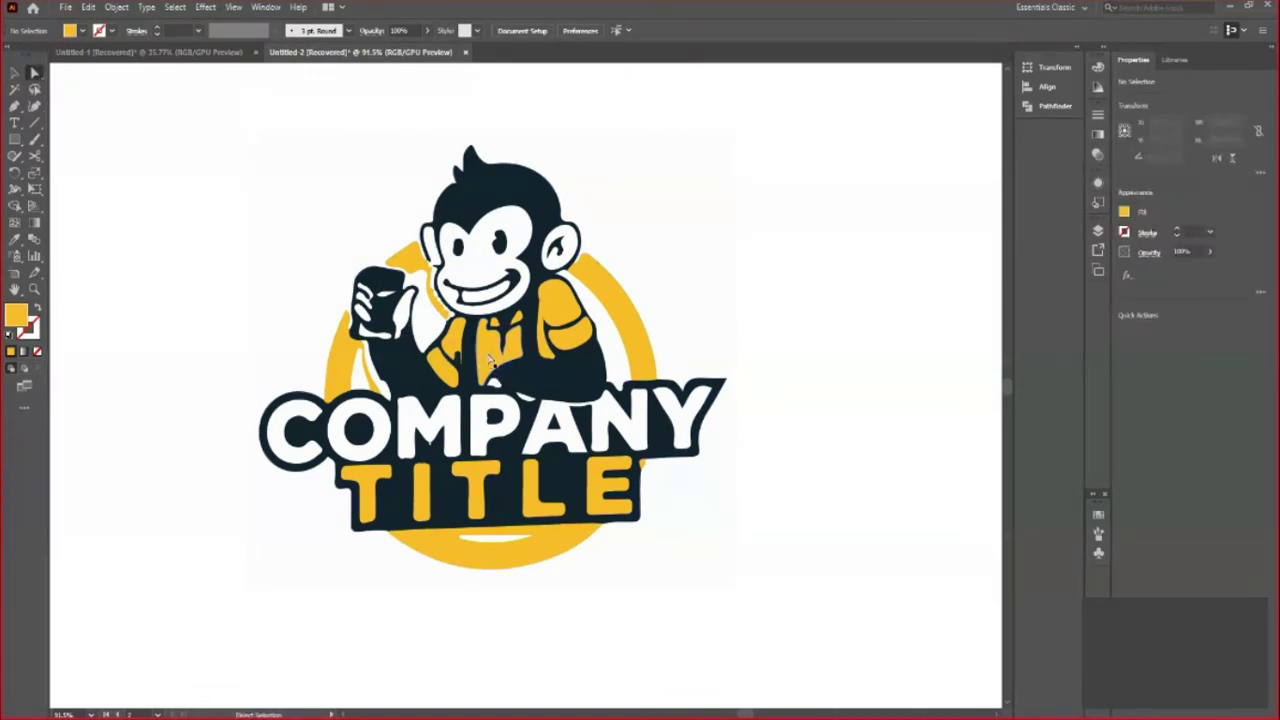
{"action": "left_click", "coordinate": [488, 353]}
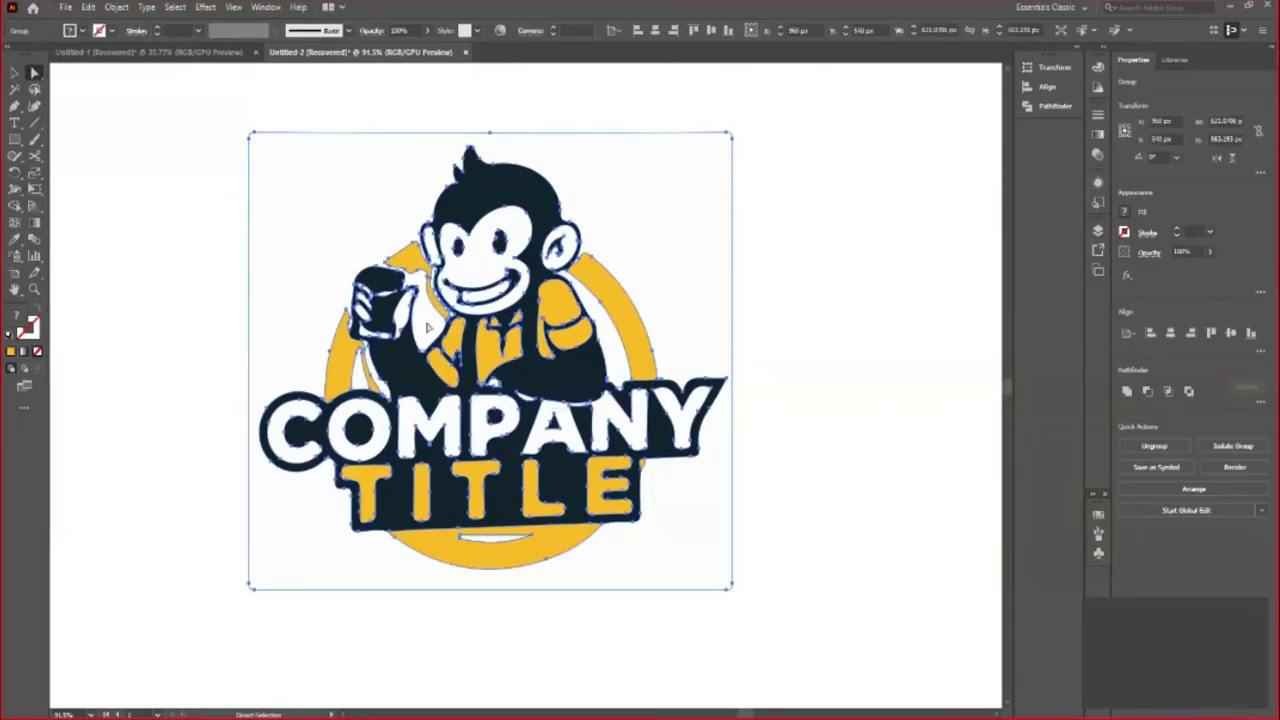
{"action": "left_click", "coordinate": [243, 280]}
{"action": "left_click", "coordinate": [14, 72]}
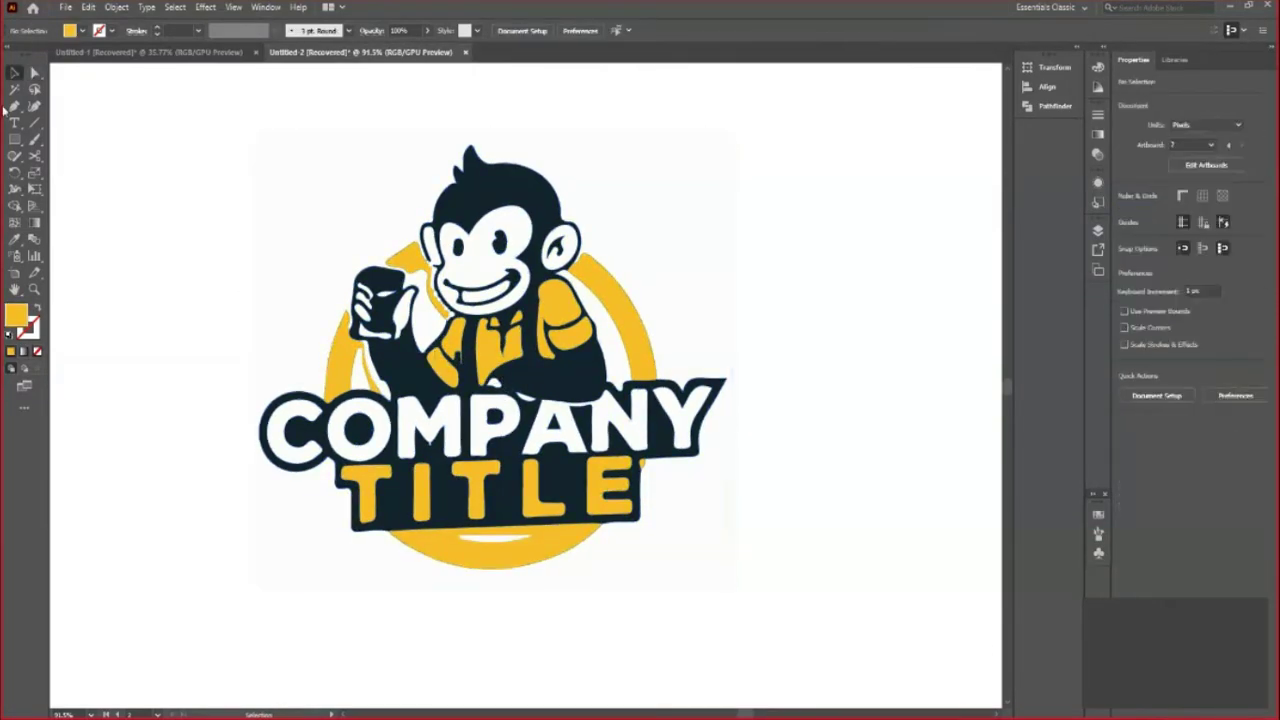
{"action": "left_click", "coordinate": [34, 73]}
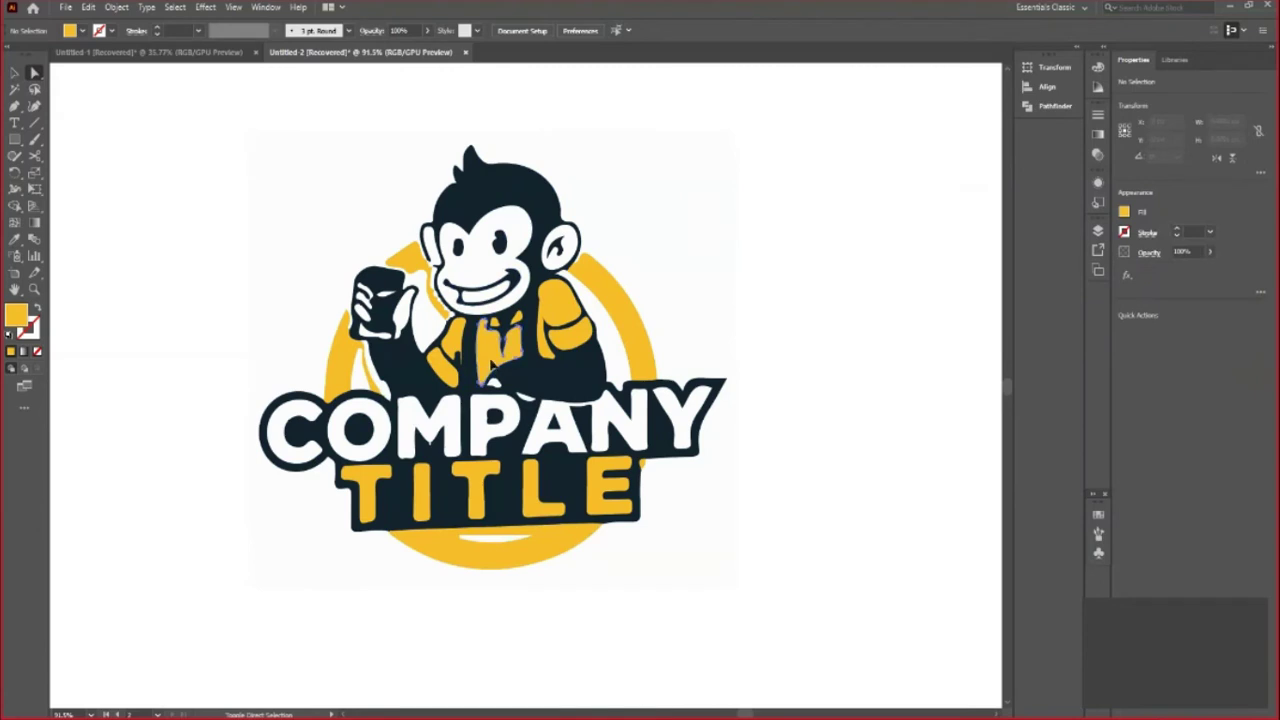
{"action": "left_click", "coordinate": [493, 368]}
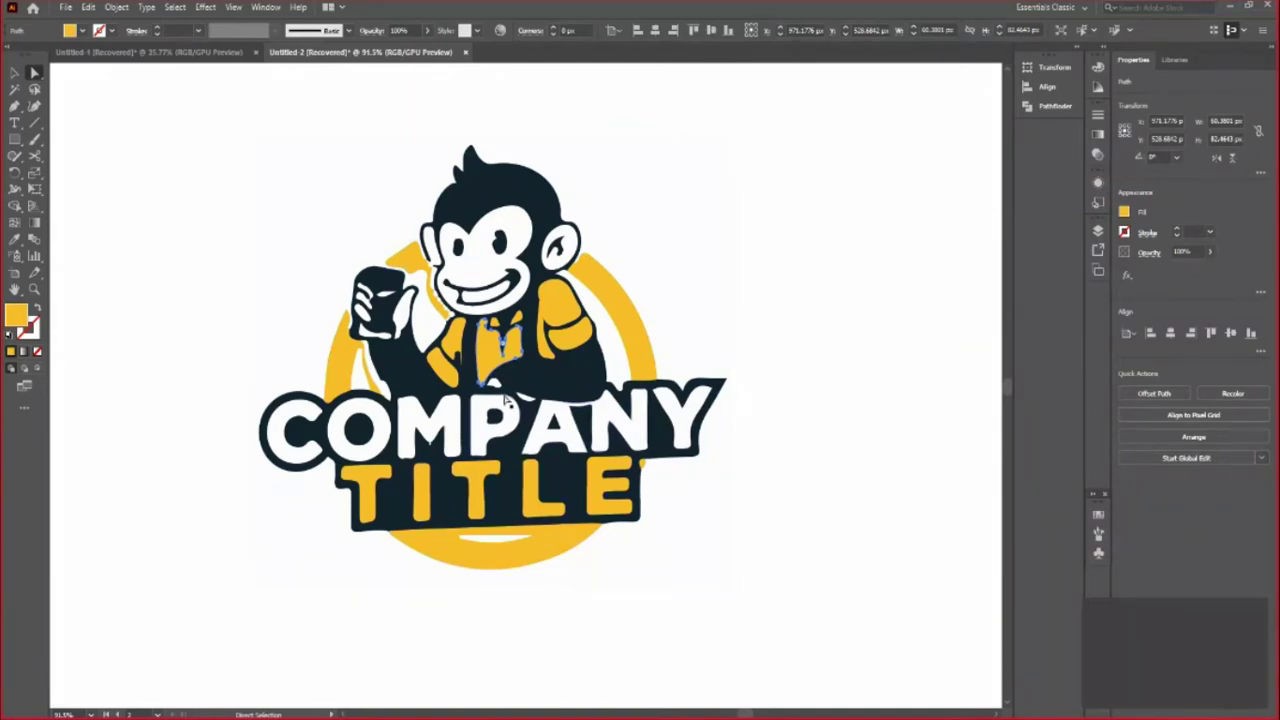
{"action": "left_click", "coordinate": [174, 8]}
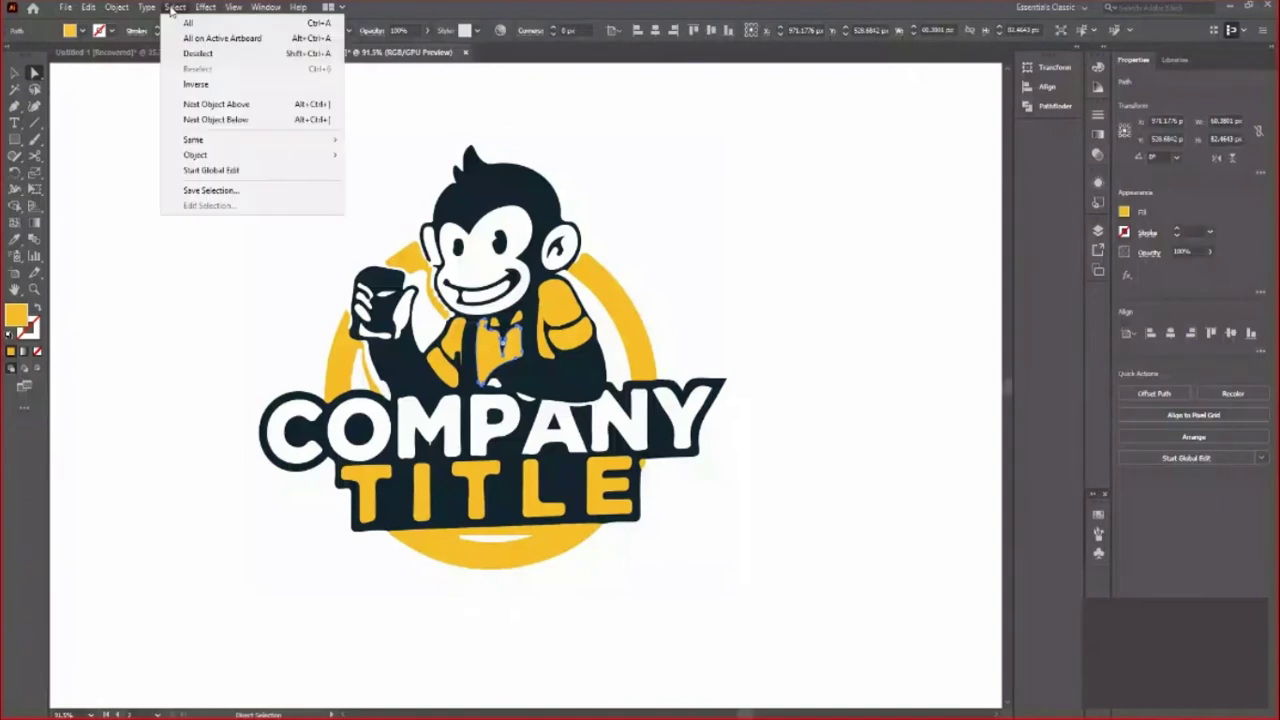
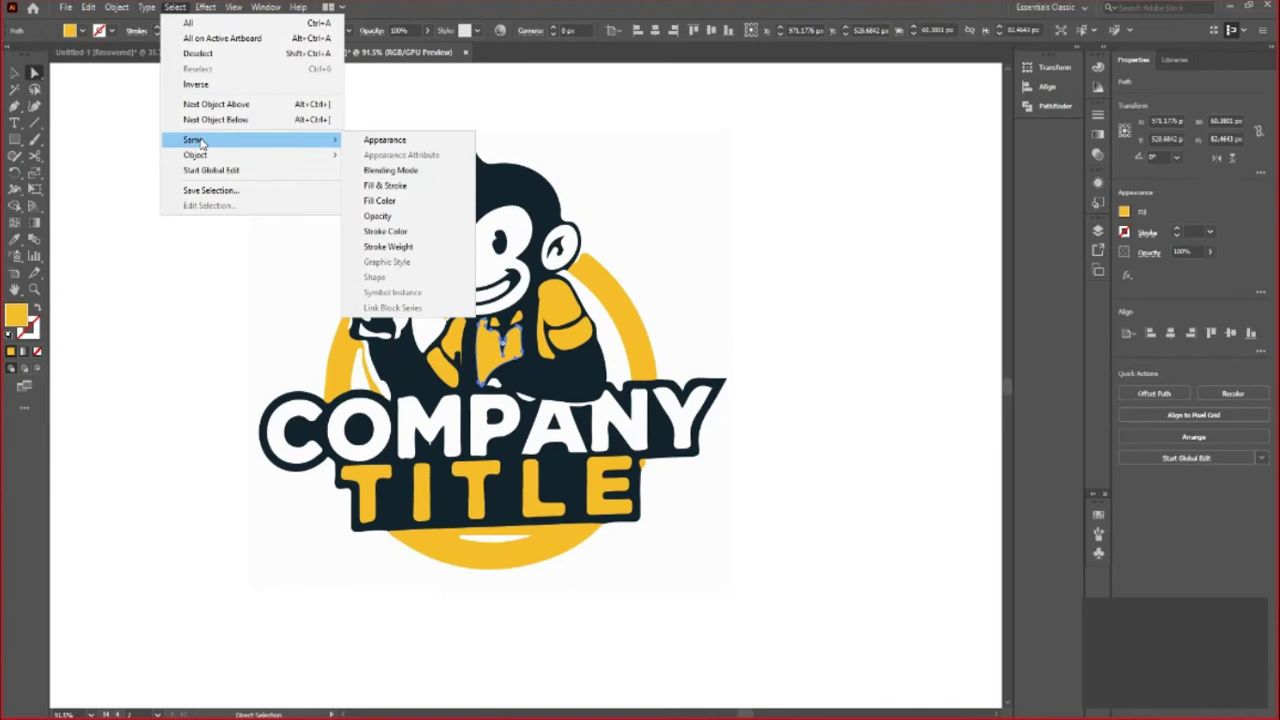
Select every yellow-filled shape and recolour them a light yellow-green after trying several swatches
{"action": "left_click", "coordinate": [381, 202]}
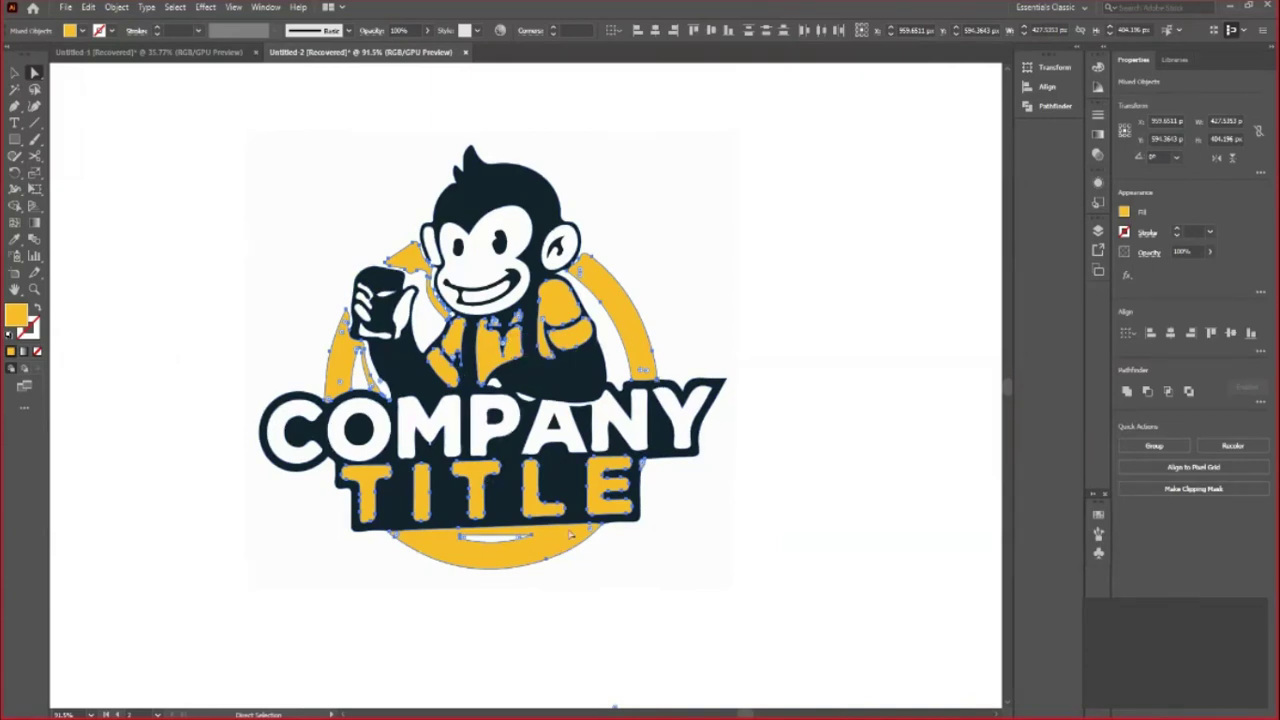
{"action": "left_click", "coordinate": [1124, 212]}
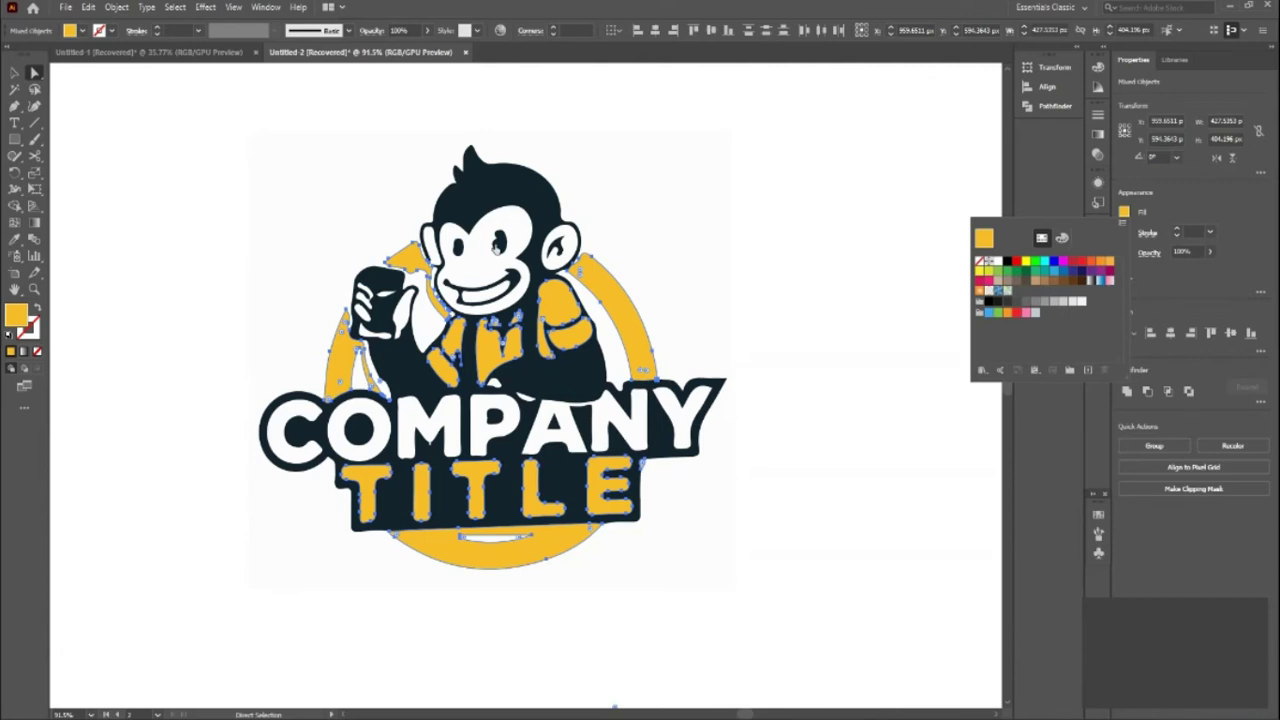
{"action": "left_click", "coordinate": [1016, 273]}
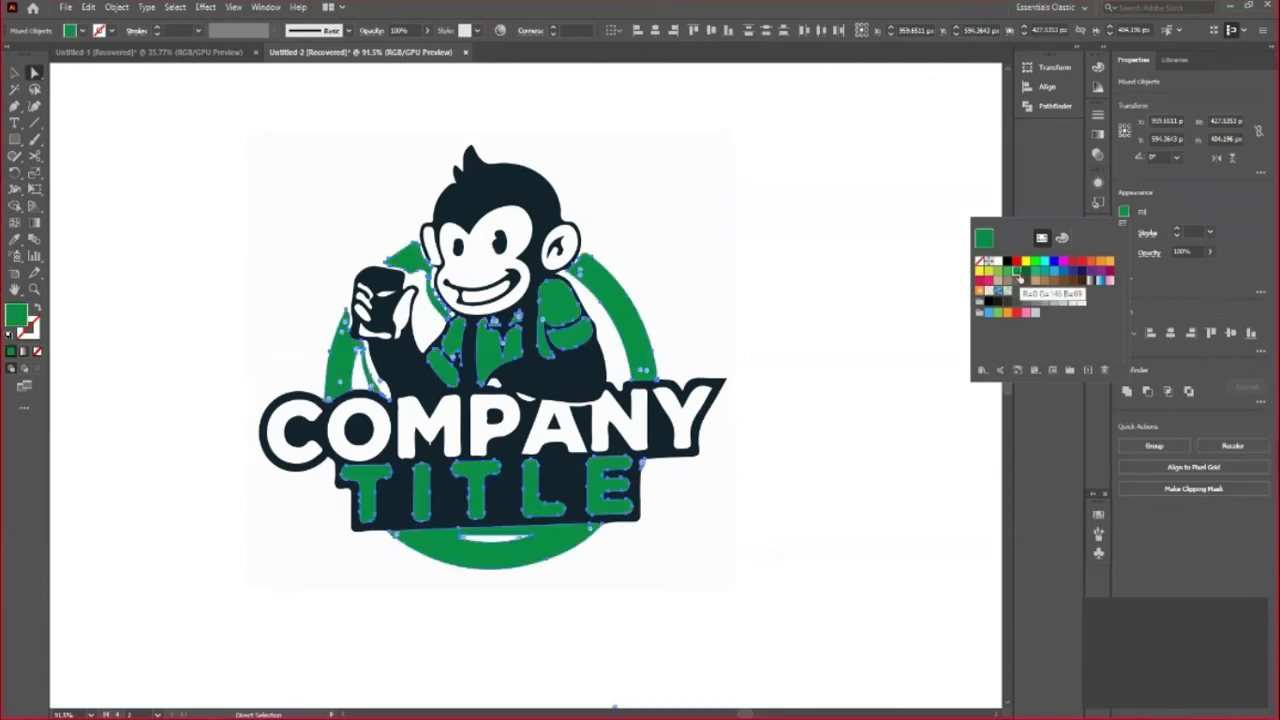
{"action": "left_click", "coordinate": [1008, 272]}
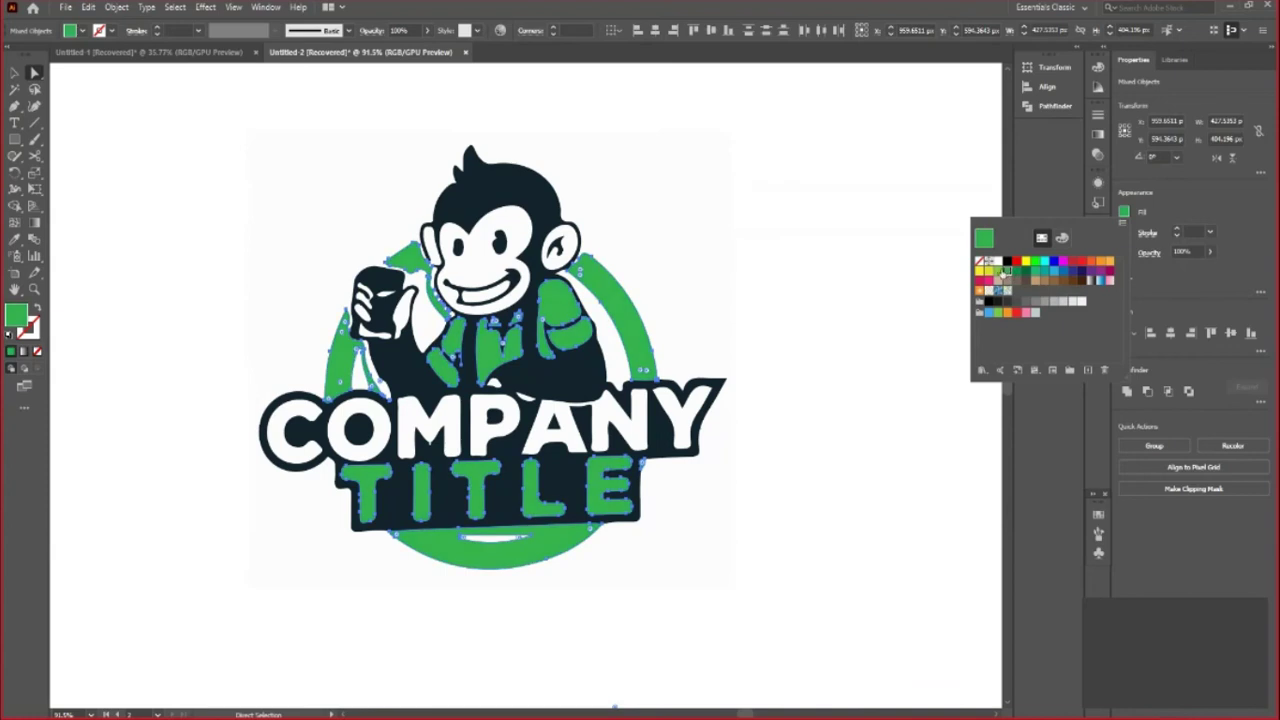
{"action": "left_click", "coordinate": [1014, 273]}
{"action": "left_click", "coordinate": [1017, 271]}
{"action": "left_click", "coordinate": [1035, 271]}
{"action": "left_click", "coordinate": [1045, 272]}
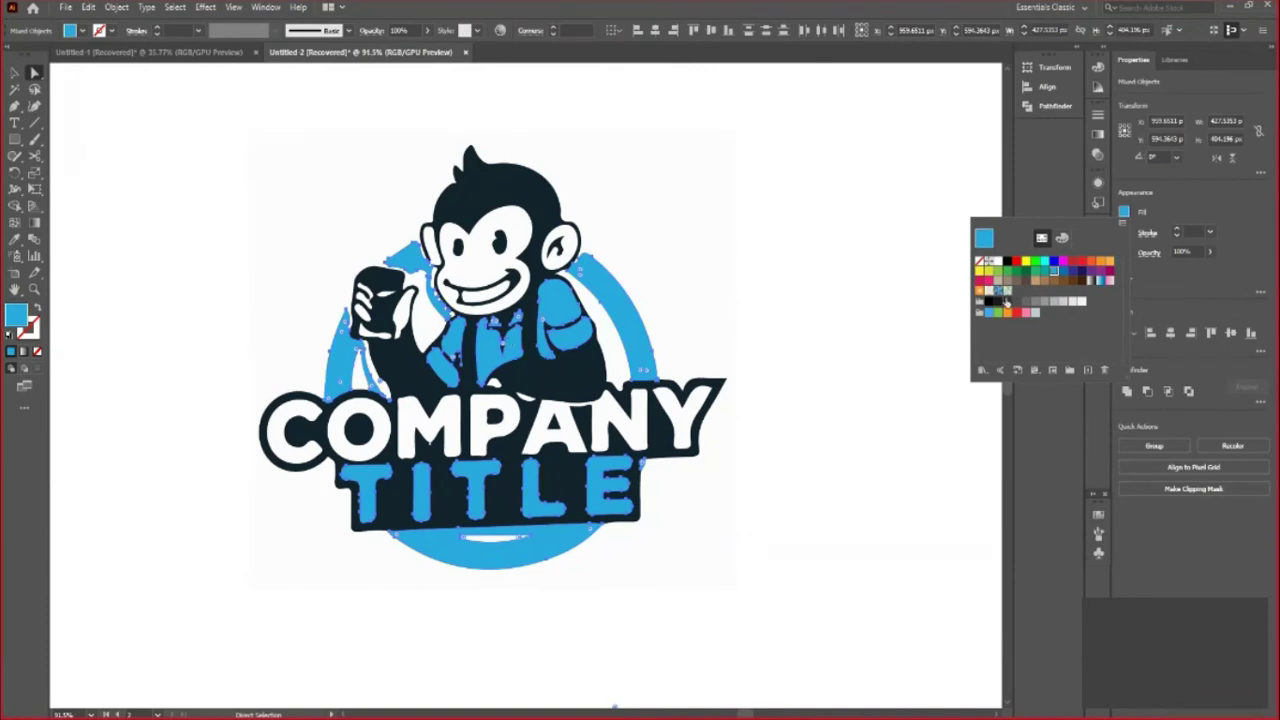
{"action": "left_click", "coordinate": [1100, 263]}
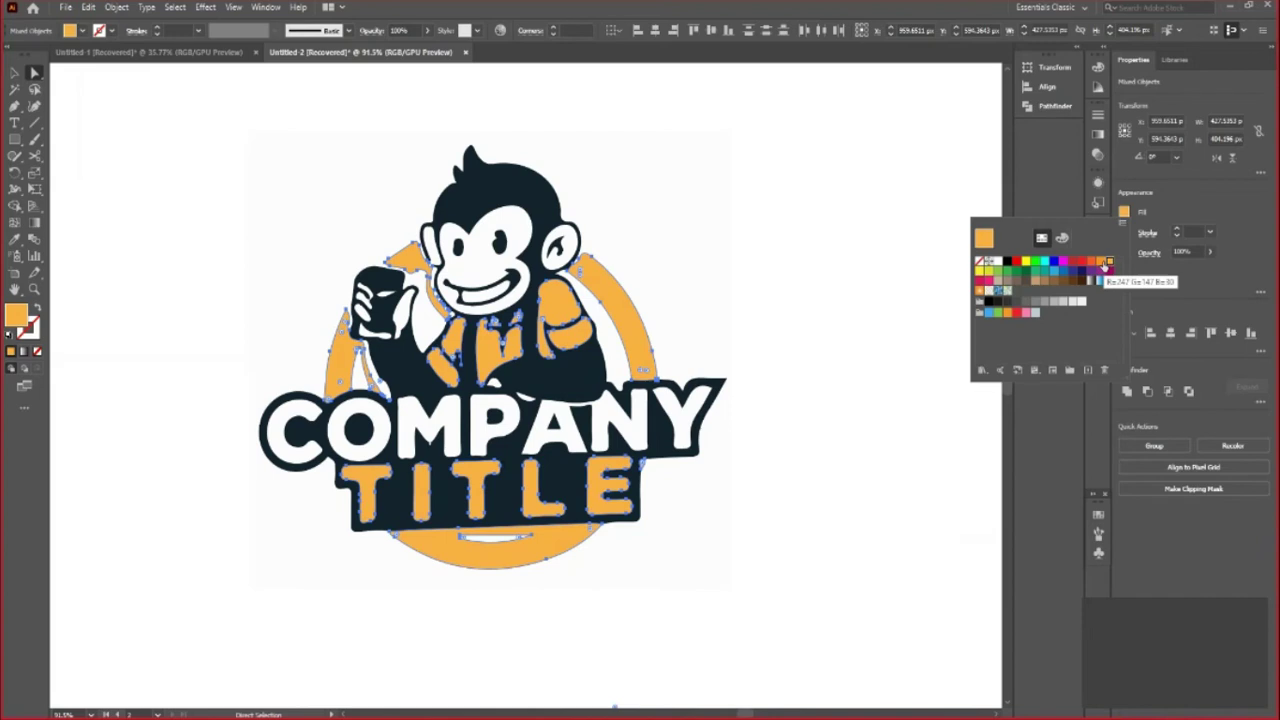
{"action": "left_click", "coordinate": [1028, 272]}
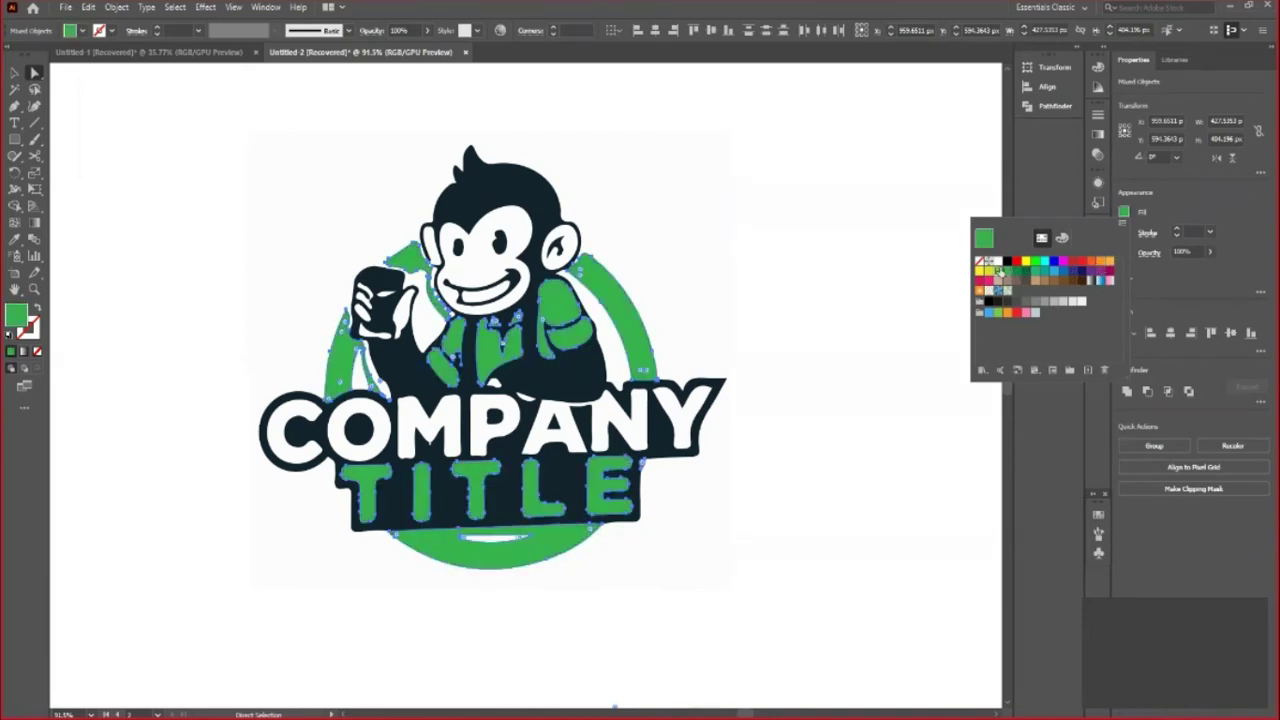
{"action": "left_click", "coordinate": [1006, 272]}
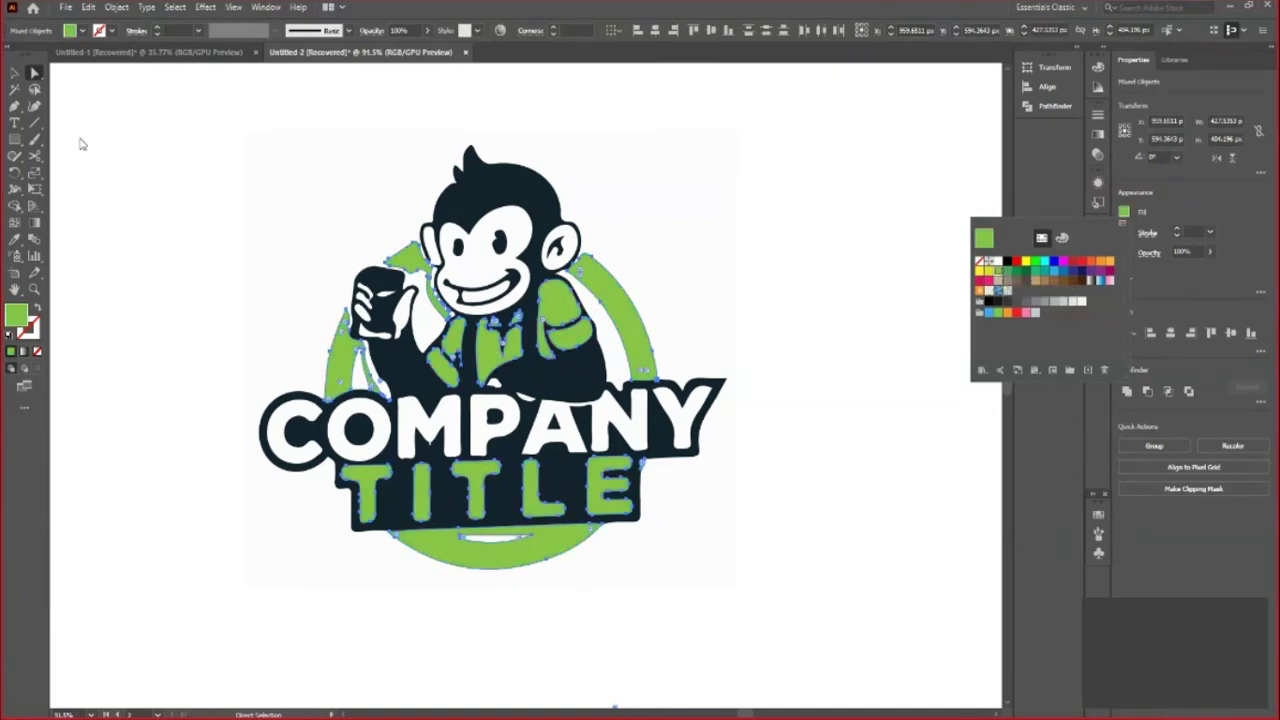
Deselect the artwork and select the whole logo group with the Selection tool
{"action": "key", "text": "Escape"}
{"action": "left_click", "coordinate": [153, 182]}
{"action": "key", "text": "v"}
{"action": "left_click", "coordinate": [546, 205]}
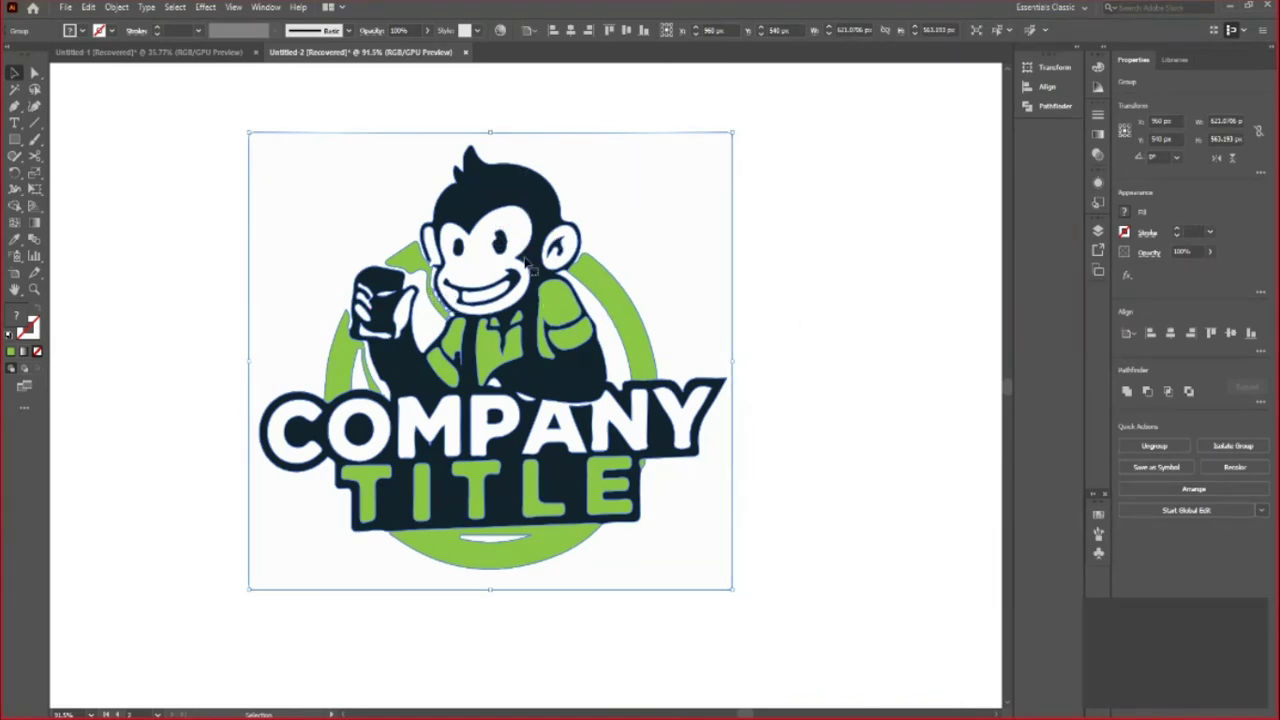
{"action": "left_click", "coordinate": [34, 73]}
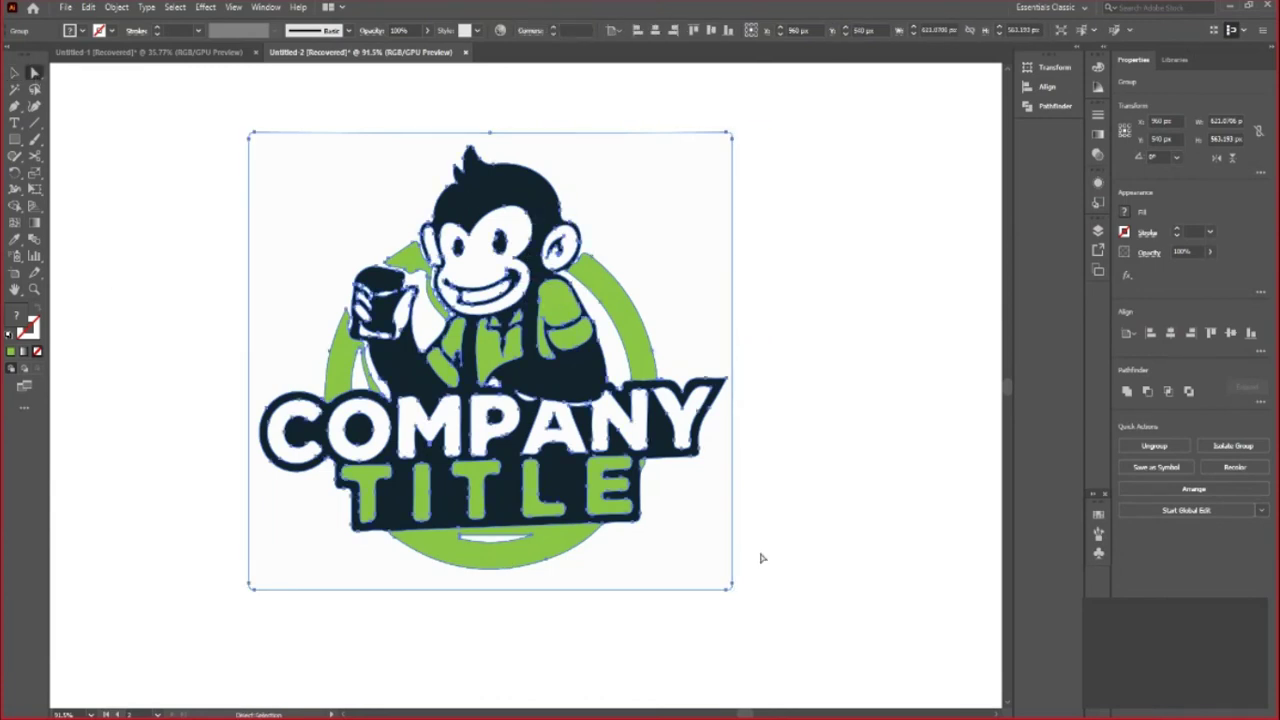
Select the dark navy outline path and every shape sharing its fill colour
{"action": "left_click", "coordinate": [15, 73]}
{"action": "left_click", "coordinate": [106, 189]}
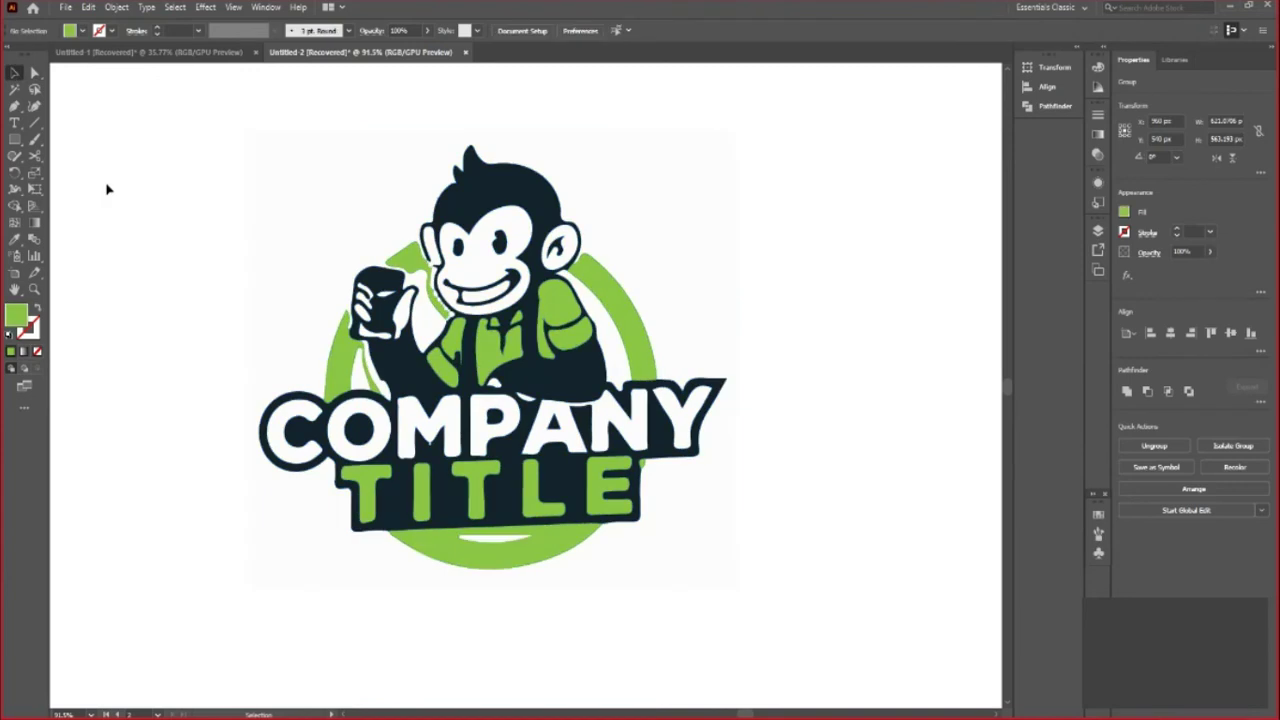
{"action": "key", "text": "a"}
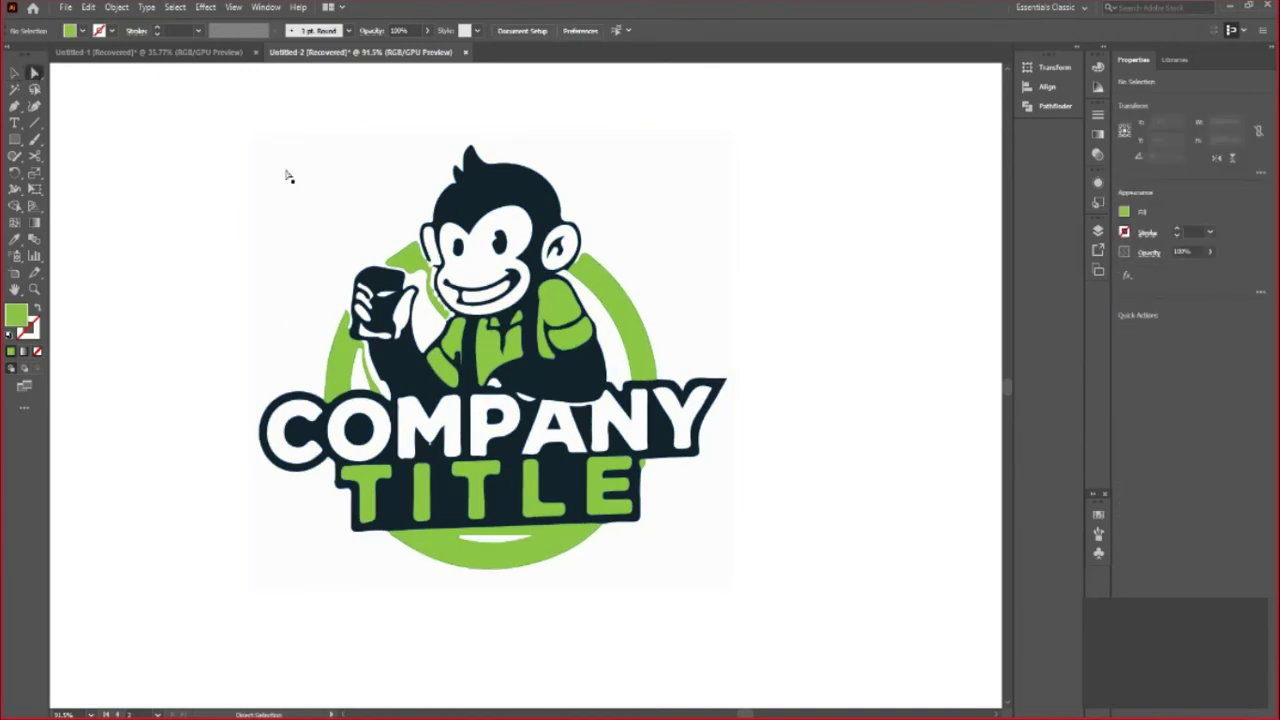
{"action": "left_click", "coordinate": [470, 199]}
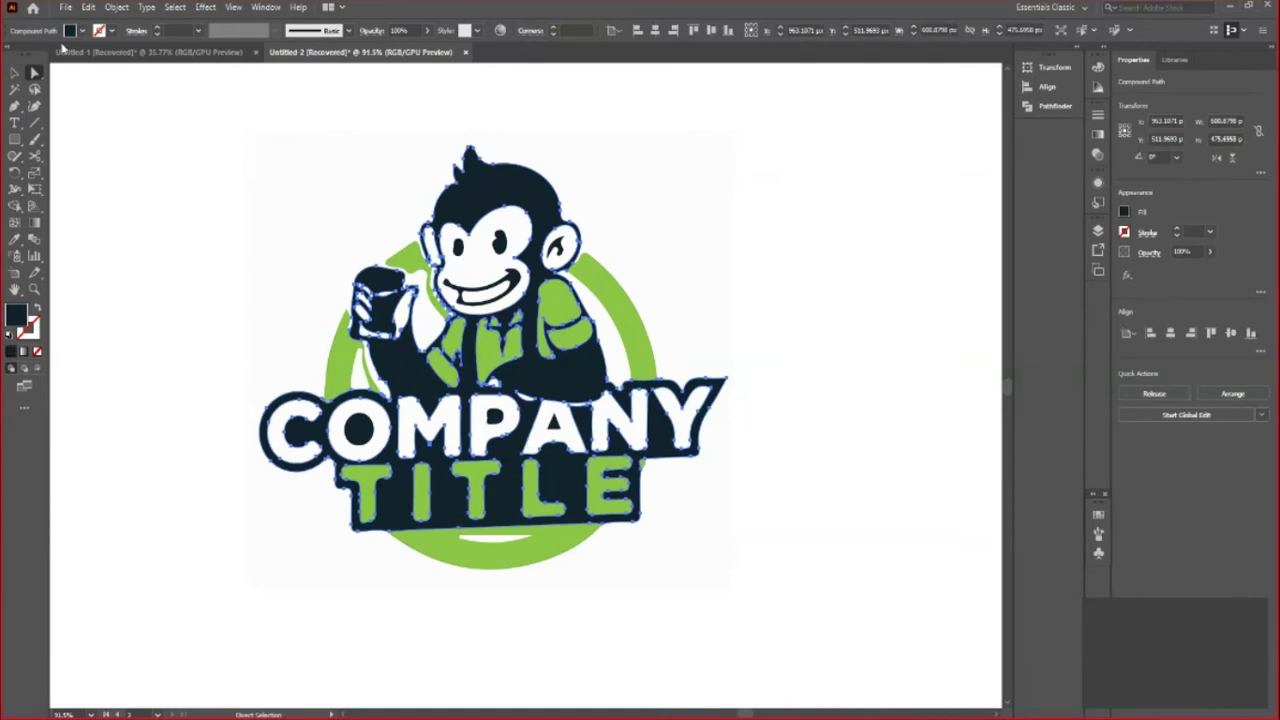
{"action": "left_click", "coordinate": [174, 7]}
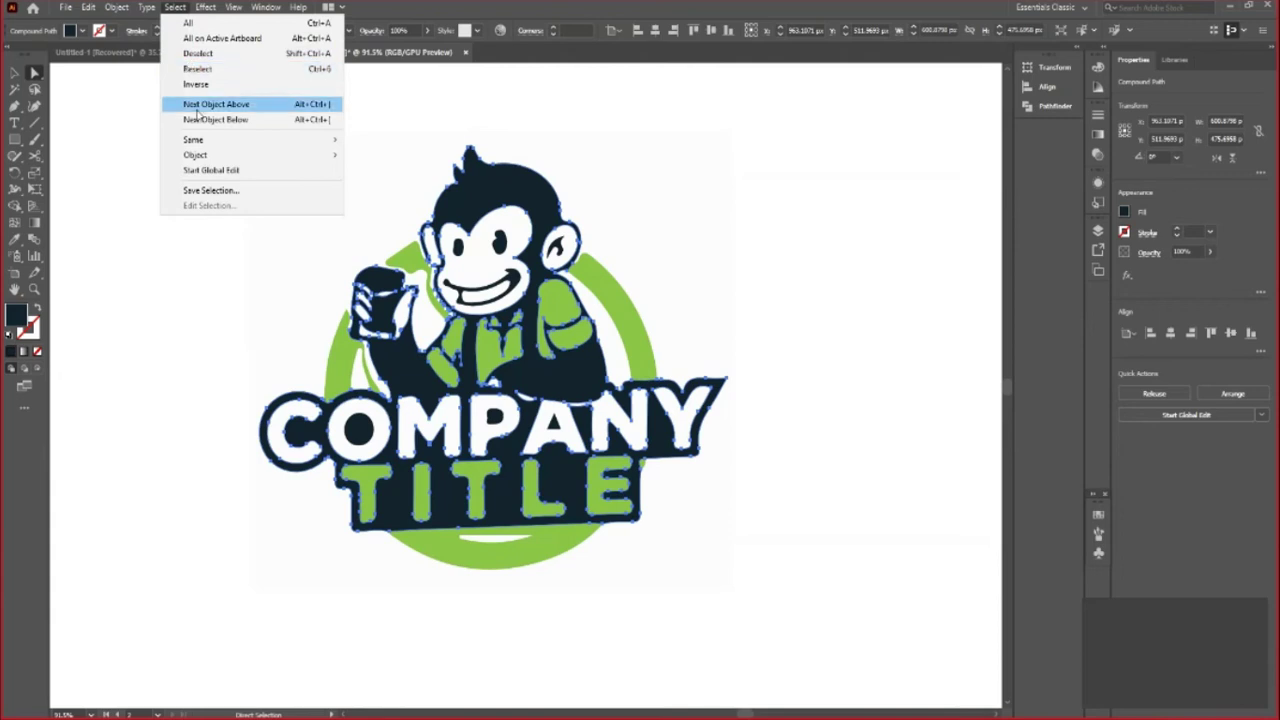
{"action": "mouse_move", "coordinate": [250, 140]}
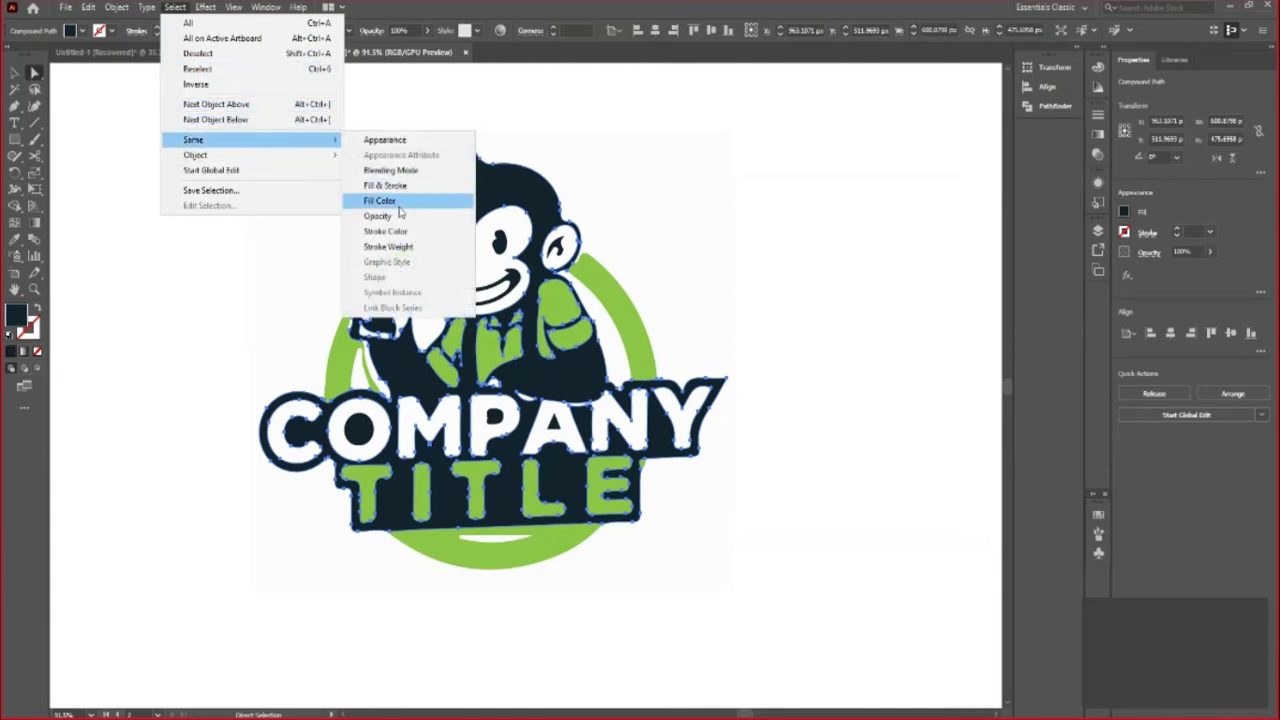
{"action": "left_click", "coordinate": [399, 210]}
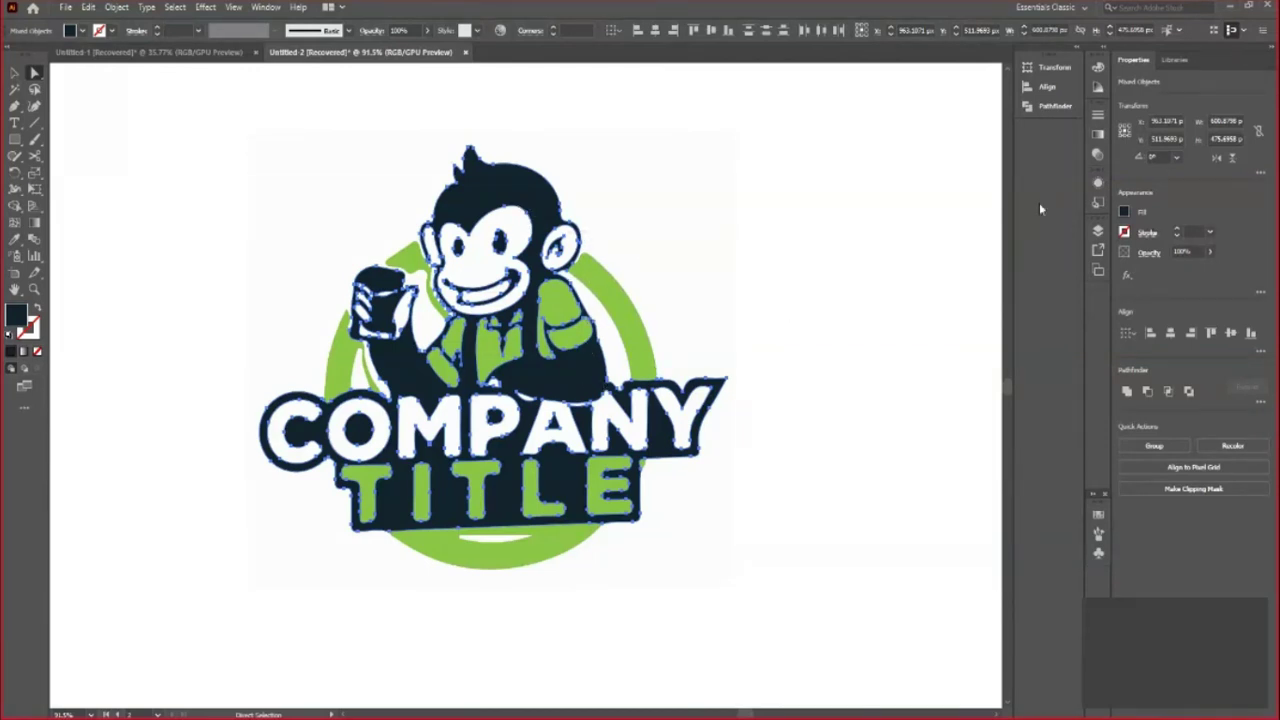
Recolour the selected navy shapes red, brighten it in the Color Picker, then deselect
{"action": "left_click", "coordinate": [82, 31]}
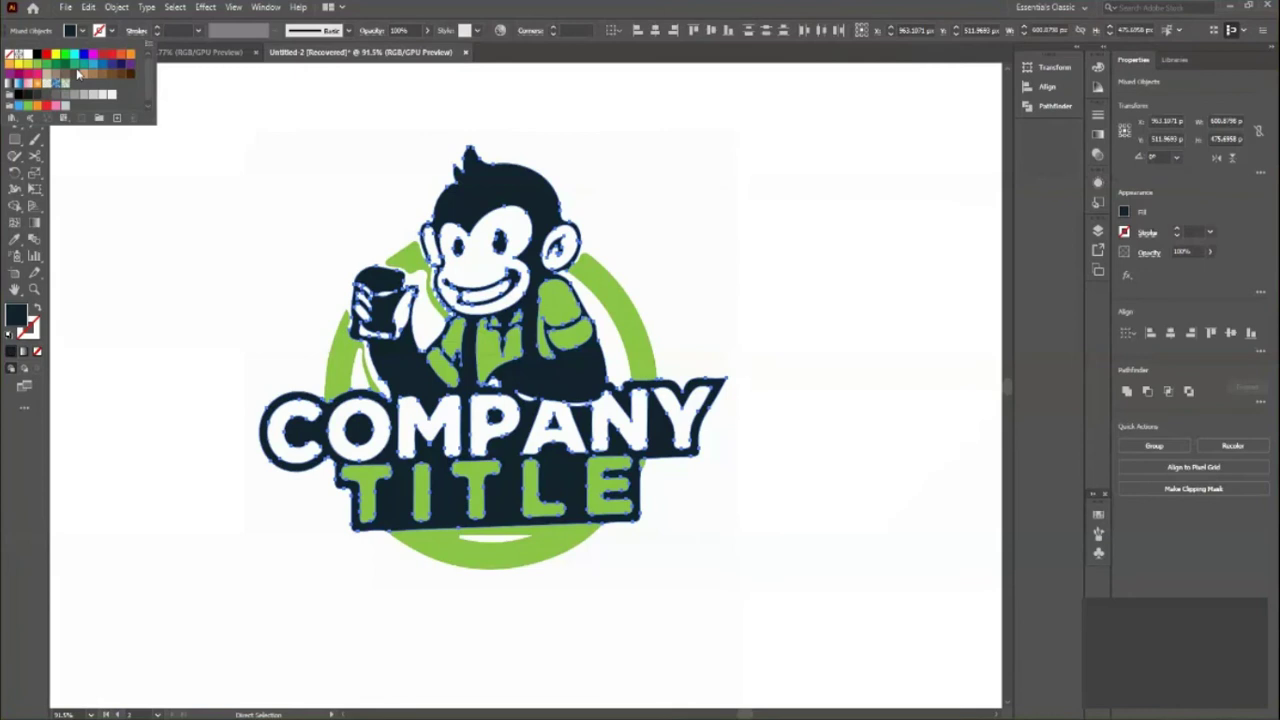
{"action": "left_click", "coordinate": [58, 68]}
{"action": "left_click", "coordinate": [98, 72]}
{"action": "left_click", "coordinate": [116, 64]}
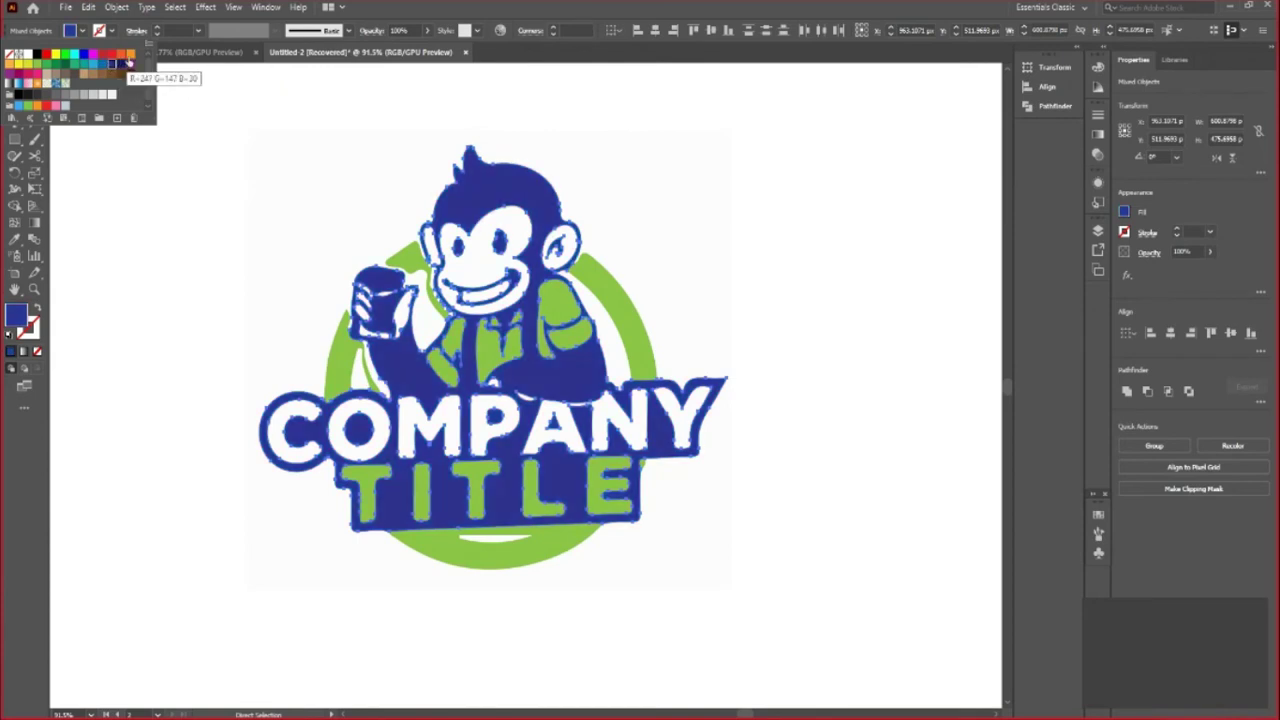
{"action": "left_click", "coordinate": [128, 61]}
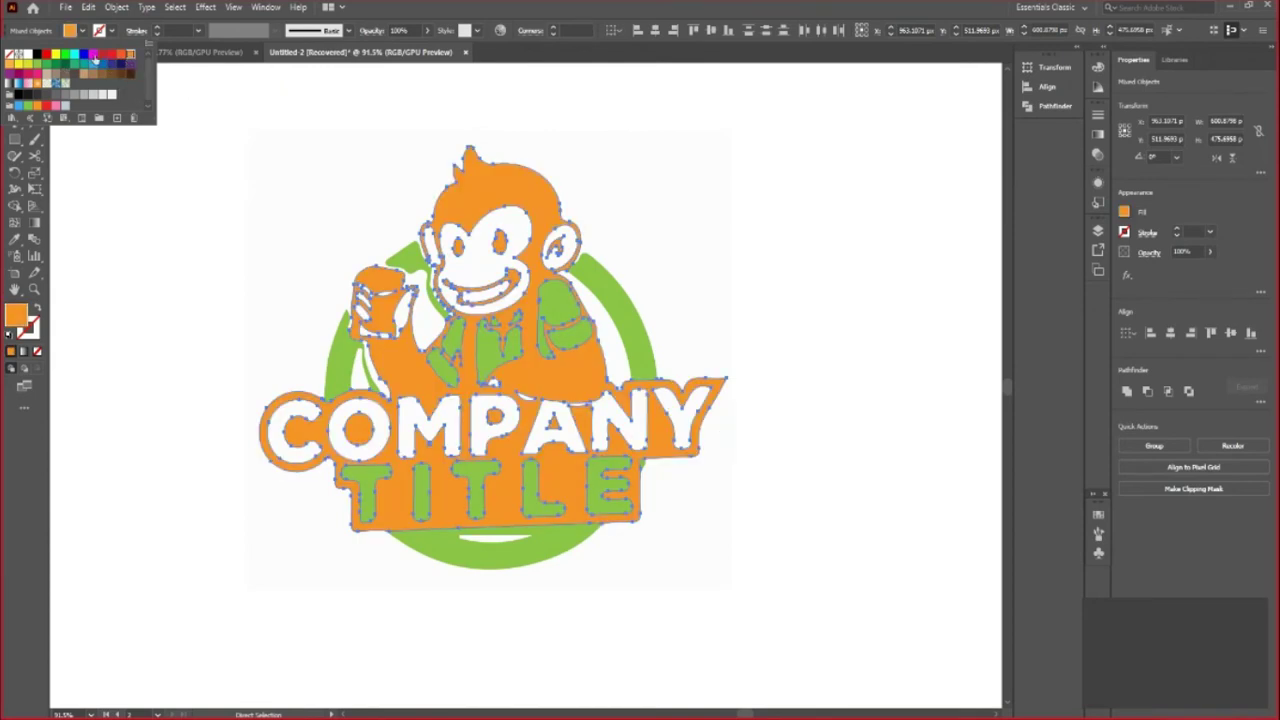
{"action": "left_click", "coordinate": [102, 55]}
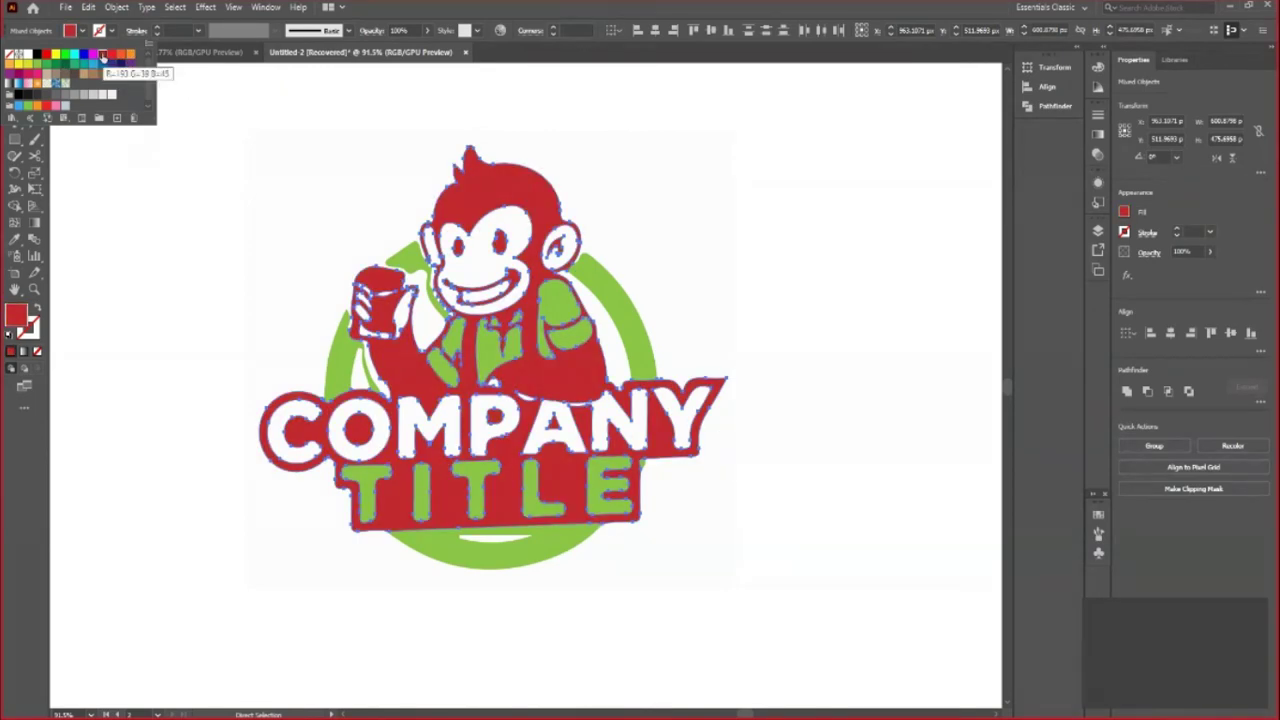
{"action": "double_click", "coordinate": [14, 314]}
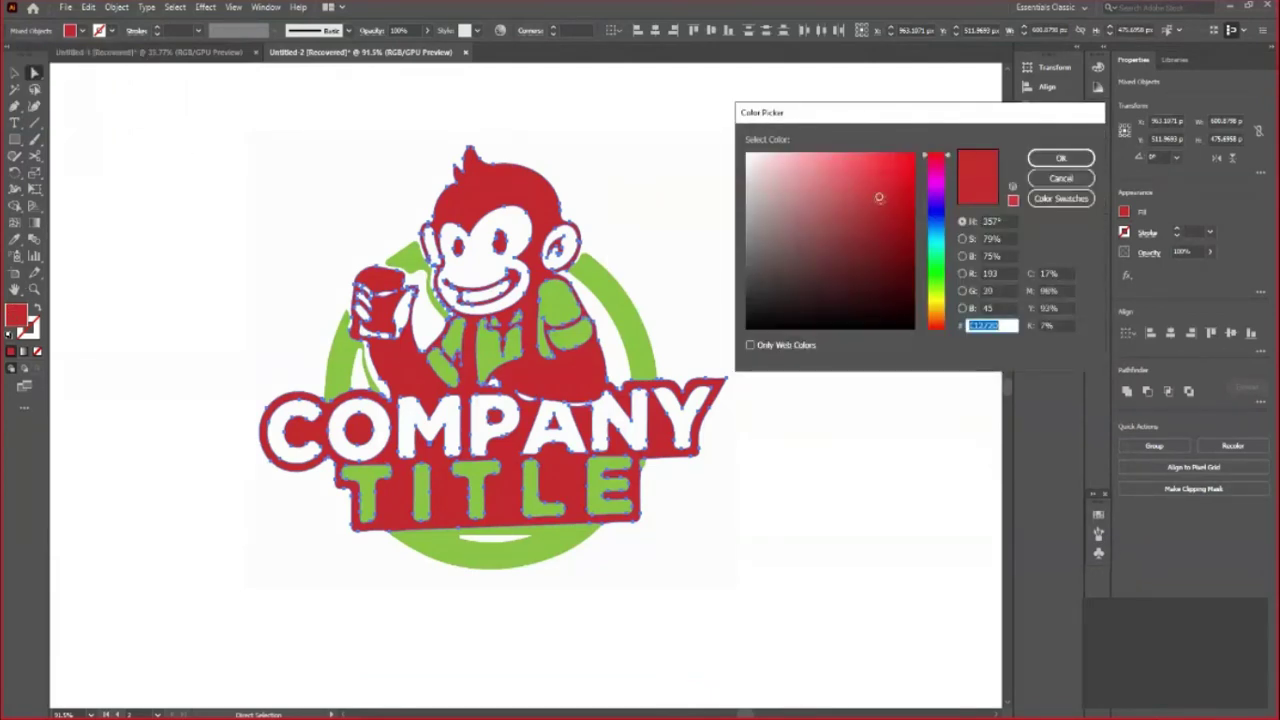
{"action": "left_click_drag", "start_coordinate": [879, 197], "coordinate": [875, 164]}
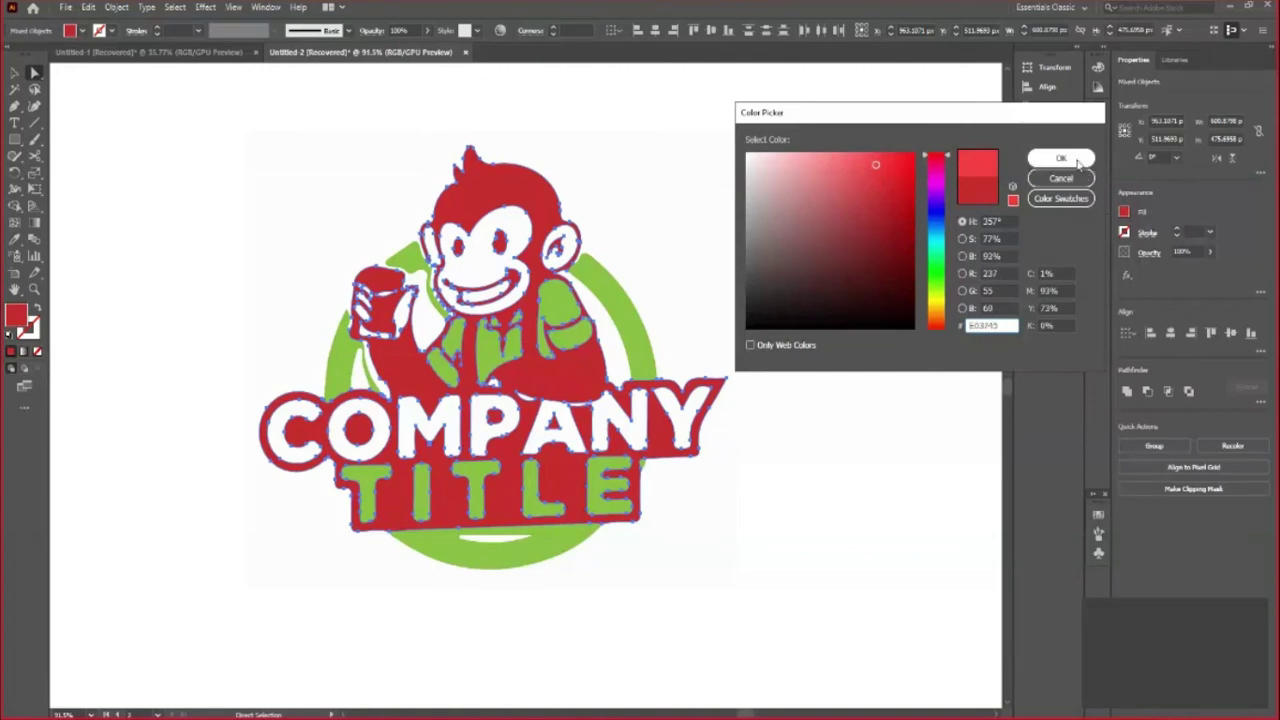
{"action": "left_click", "coordinate": [1078, 162]}
{"action": "left_click", "coordinate": [14, 72]}
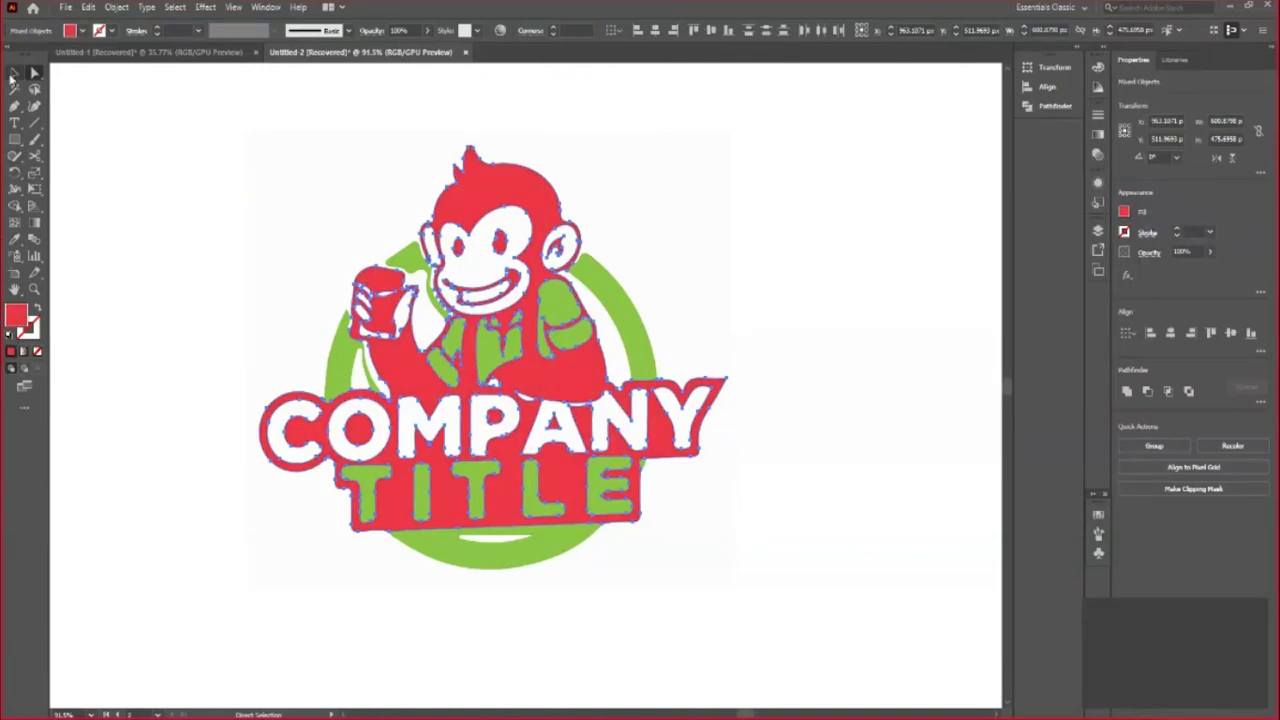
{"action": "left_click", "coordinate": [486, 694]}
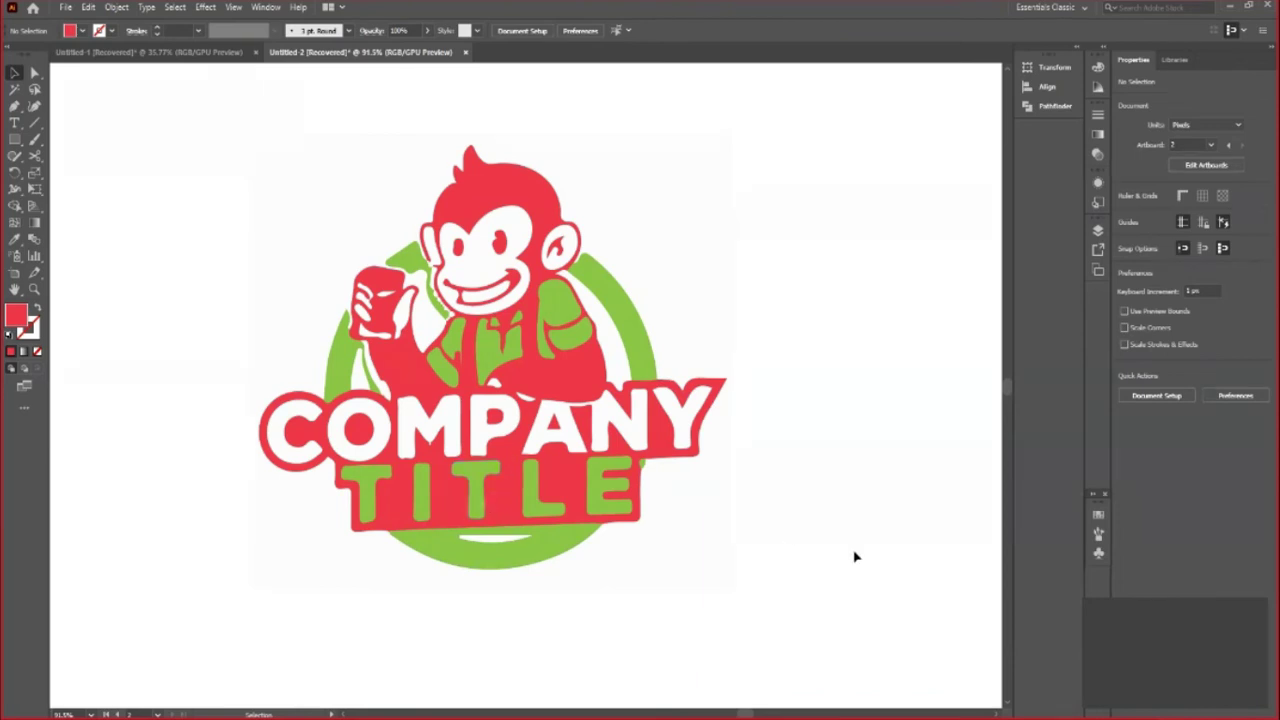
Try moving the logo group upward, then undo to keep it in place
{"action": "mouse_move", "coordinate": [472, 292]}
{"action": "left_mouse_down"}
{"action": "mouse_move", "coordinate": [405, 323]}
{"action": "mouse_move", "coordinate": [472, 292]}
{"action": "left_mouse_up"}
{"action": "left_click", "coordinate": [775, 407]}
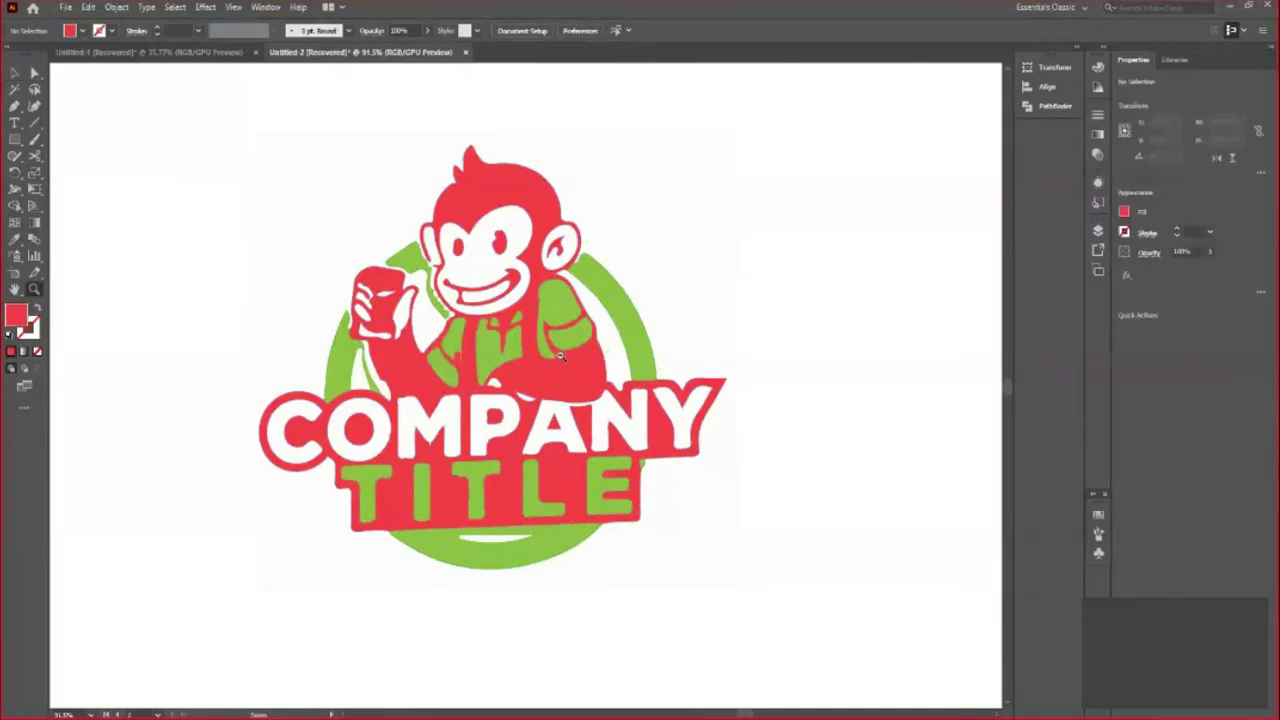
{"action": "scroll", "coordinate": [596, 355], "scroll_direction": "down", "scroll_amount": 3}
{"action": "scroll", "coordinate": [596, 355], "scroll_direction": "down", "scroll_amount": 2}
{"action": "left_click", "coordinate": [12, 74]}
{"action": "mouse_move", "coordinate": [352, 222]}
{"action": "left_mouse_down"}
{"action": "mouse_move", "coordinate": [700, 540]}
{"action": "mouse_move", "coordinate": [744, 404]}
{"action": "left_mouse_up"}
{"action": "left_click_drag", "start_coordinate": [576, 376], "coordinate": [584, 163]}
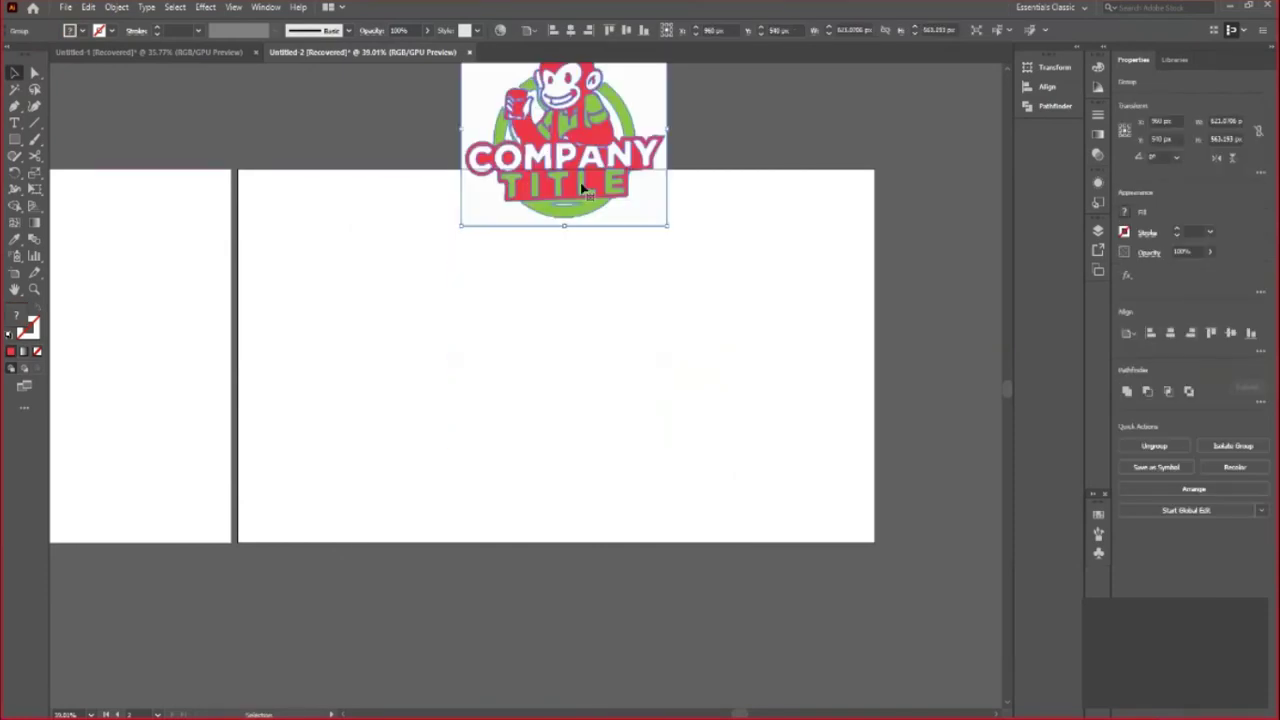
{"action": "key", "text": "ctrl+z"}
{"action": "left_click", "coordinate": [257, 221]}
Draw an artboard-sized rectangle filled dark navy
{"action": "left_click", "coordinate": [15, 140]}
{"action": "left_click_drag", "start_coordinate": [237, 168], "coordinate": [876, 545]}
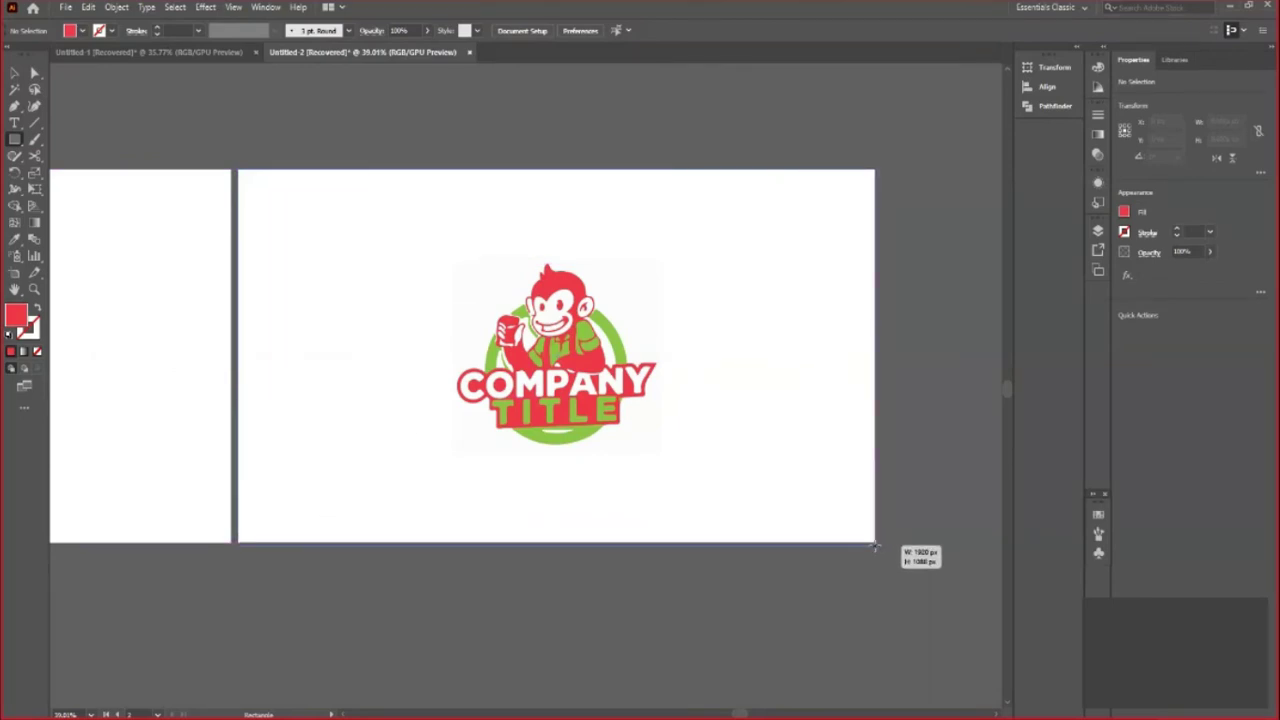
{"action": "left_click", "coordinate": [15, 72]}
{"action": "left_click", "coordinate": [80, 33]}
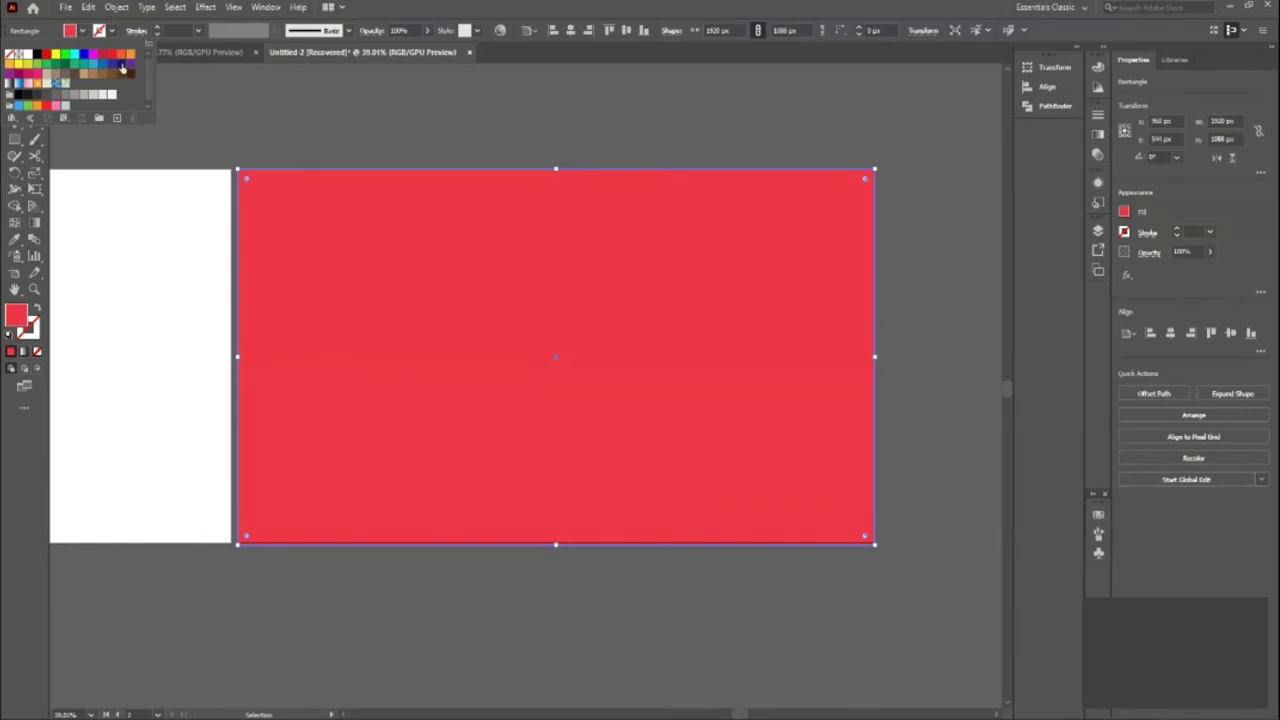
{"action": "left_click", "coordinate": [122, 66]}
{"action": "key", "text": "a"}
{"action": "key", "text": "v"}
Send the navy rectangle to the back and select the monkey logo
{"action": "right_click", "coordinate": [372, 257]}
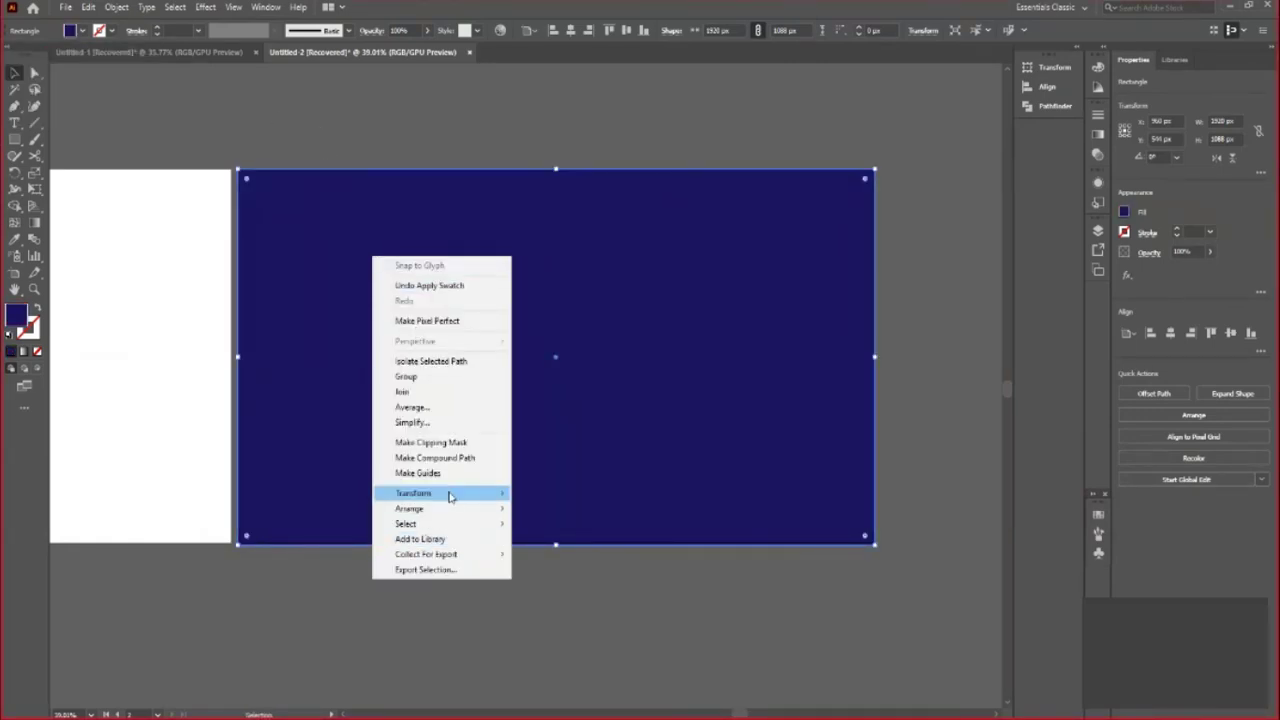
{"action": "mouse_move", "coordinate": [410, 508]}
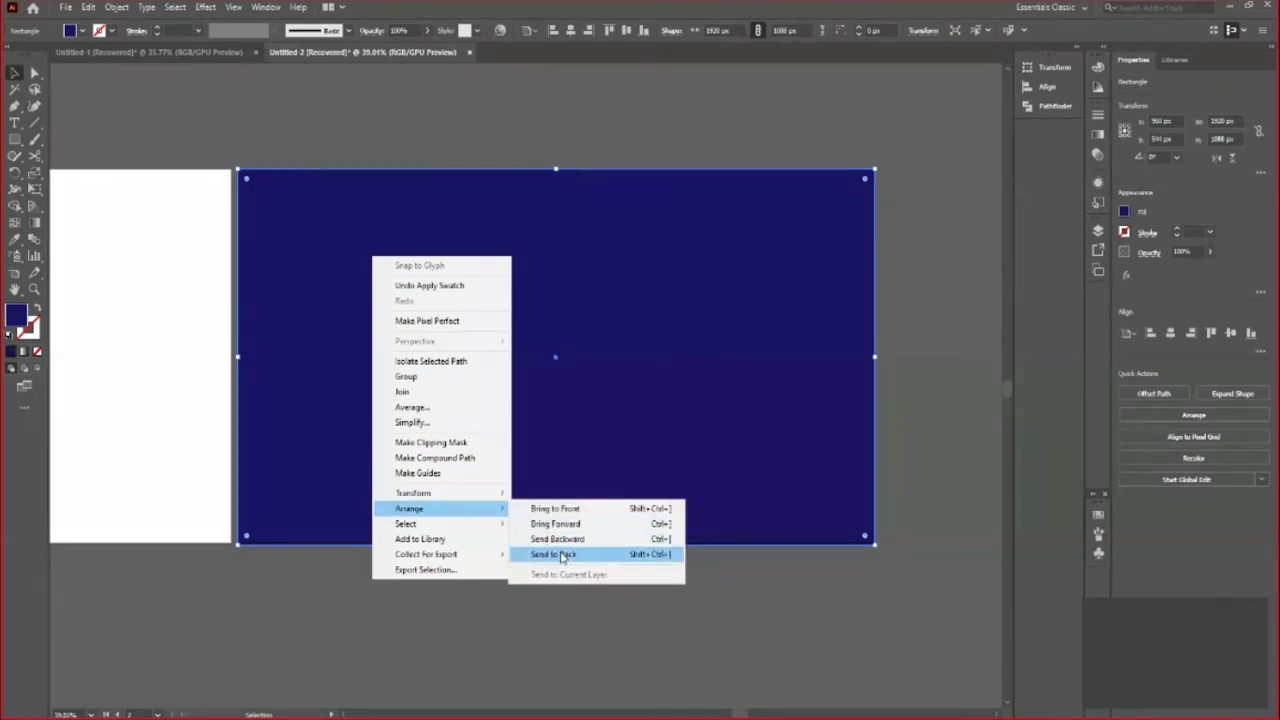
{"action": "left_click", "coordinate": [565, 553]}
{"action": "left_click", "coordinate": [634, 625]}
{"action": "left_click", "coordinate": [630, 315]}
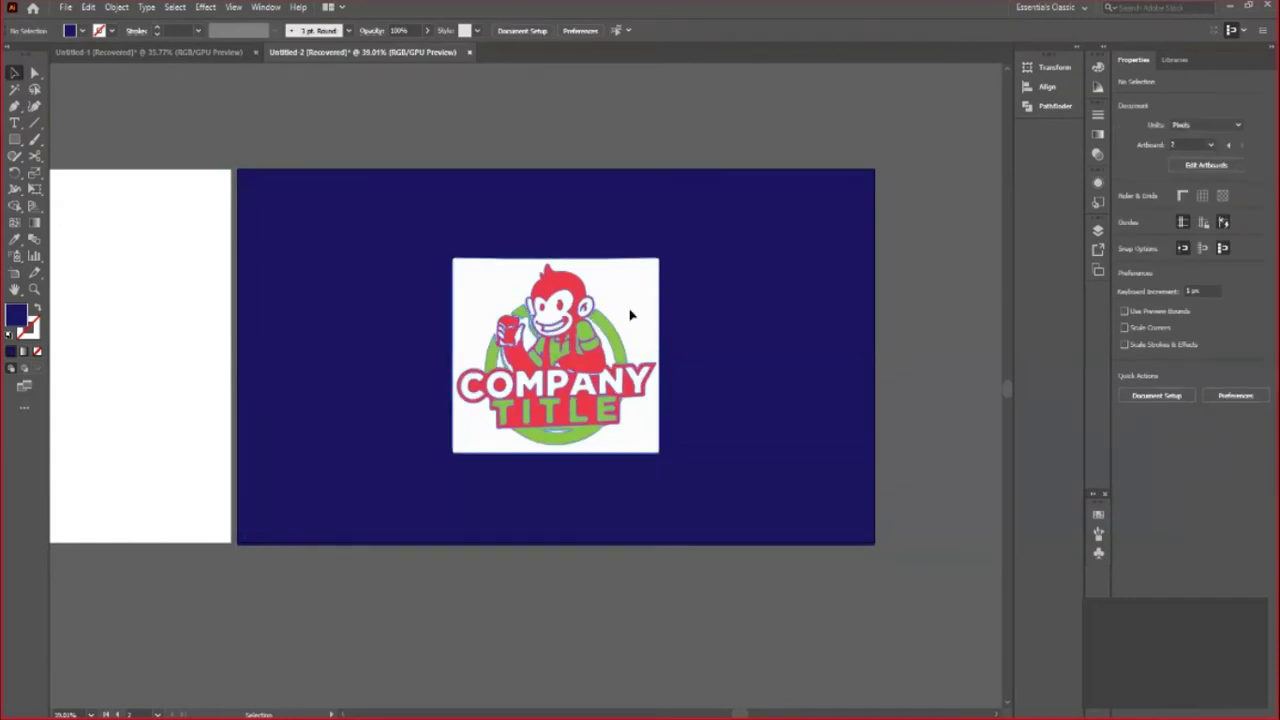
Ungroup the logo and delete its white square background
{"action": "right_click", "coordinate": [612, 291]}
{"action": "left_click", "coordinate": [648, 407]}
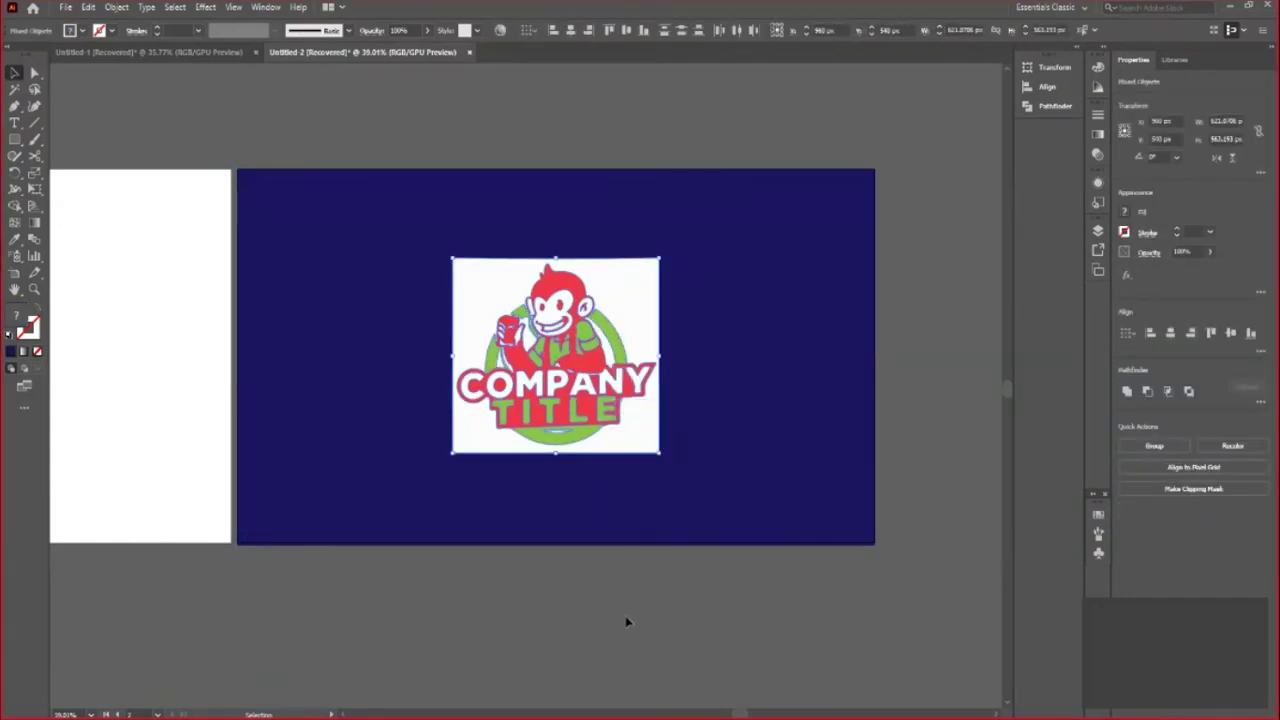
{"action": "left_click", "coordinate": [628, 614]}
{"action": "left_click", "coordinate": [643, 305]}
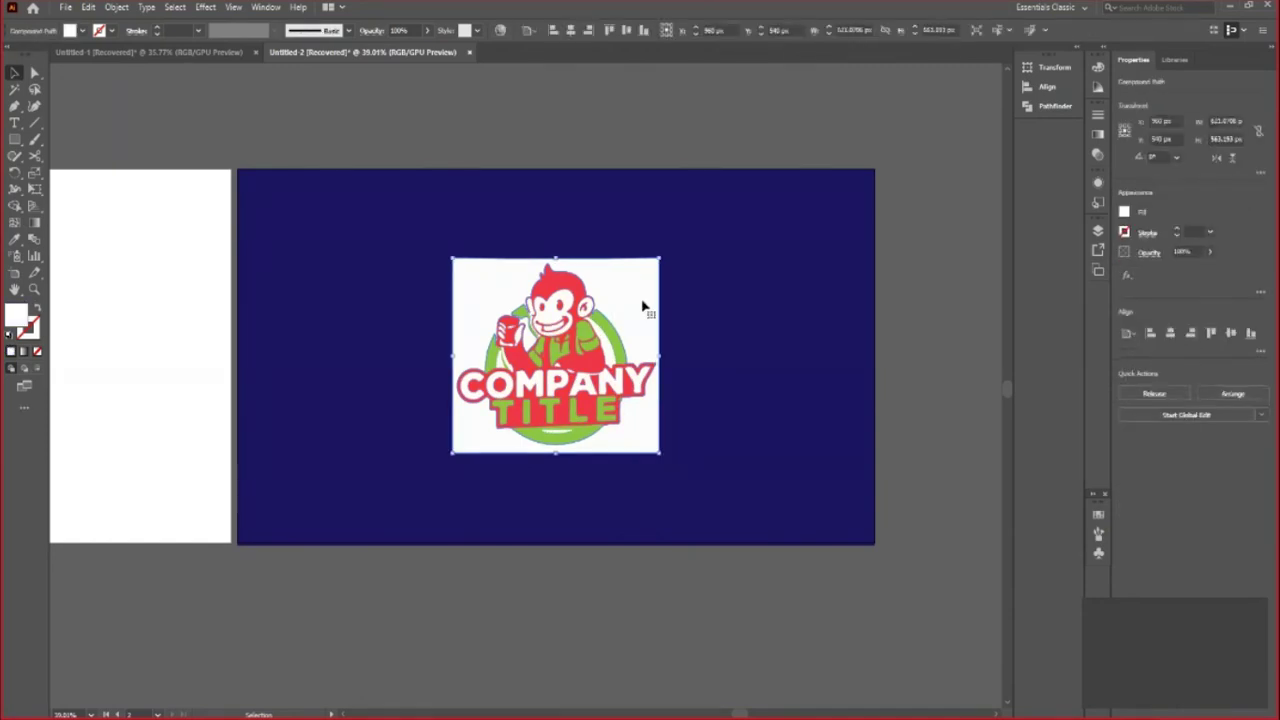
{"action": "key", "text": "Delete"}
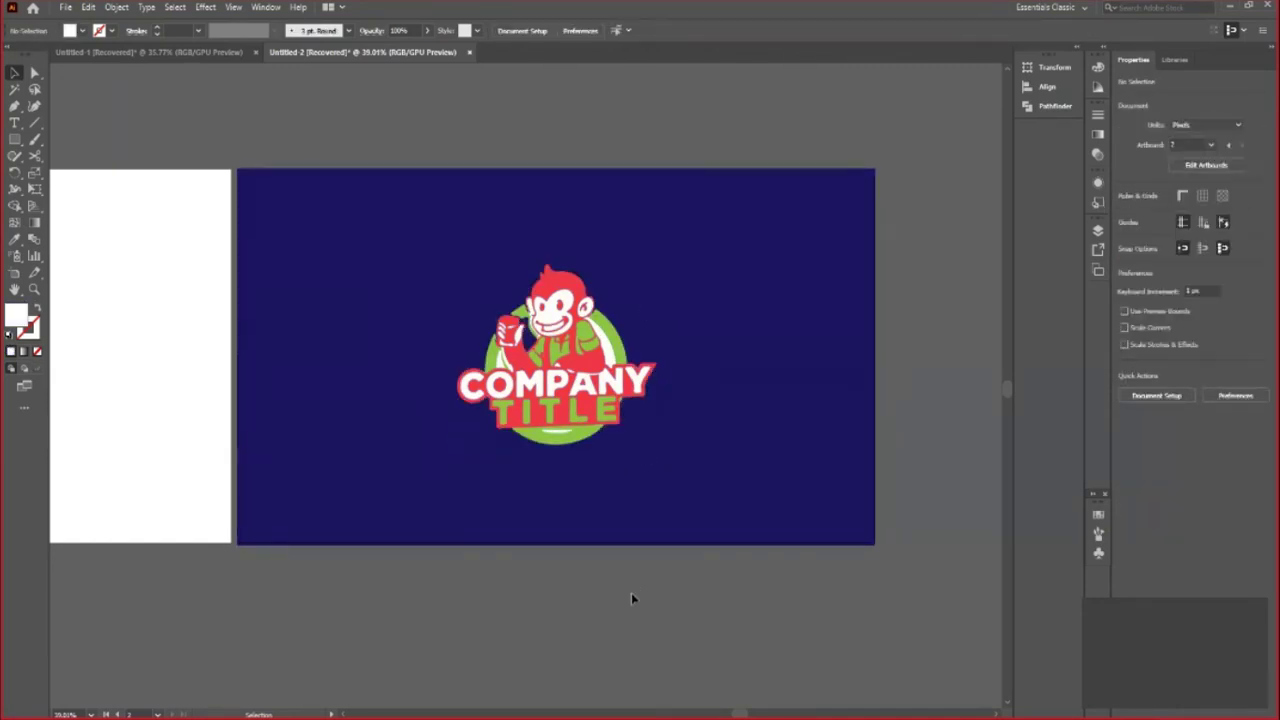
Zoom in and delete the white slivers beside the monkey's shoulder and arm
{"action": "key", "text": "z"}
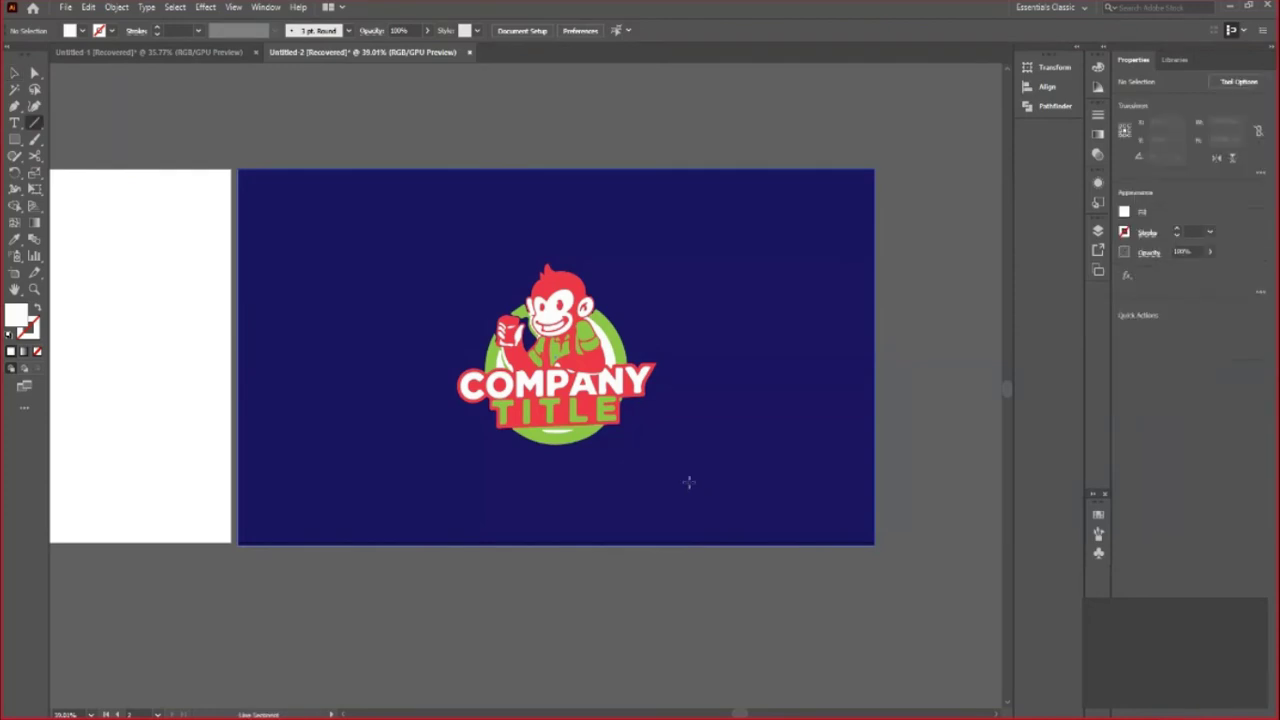
{"action": "left_click_drag", "start_coordinate": [653, 382], "coordinate": [797, 489]}
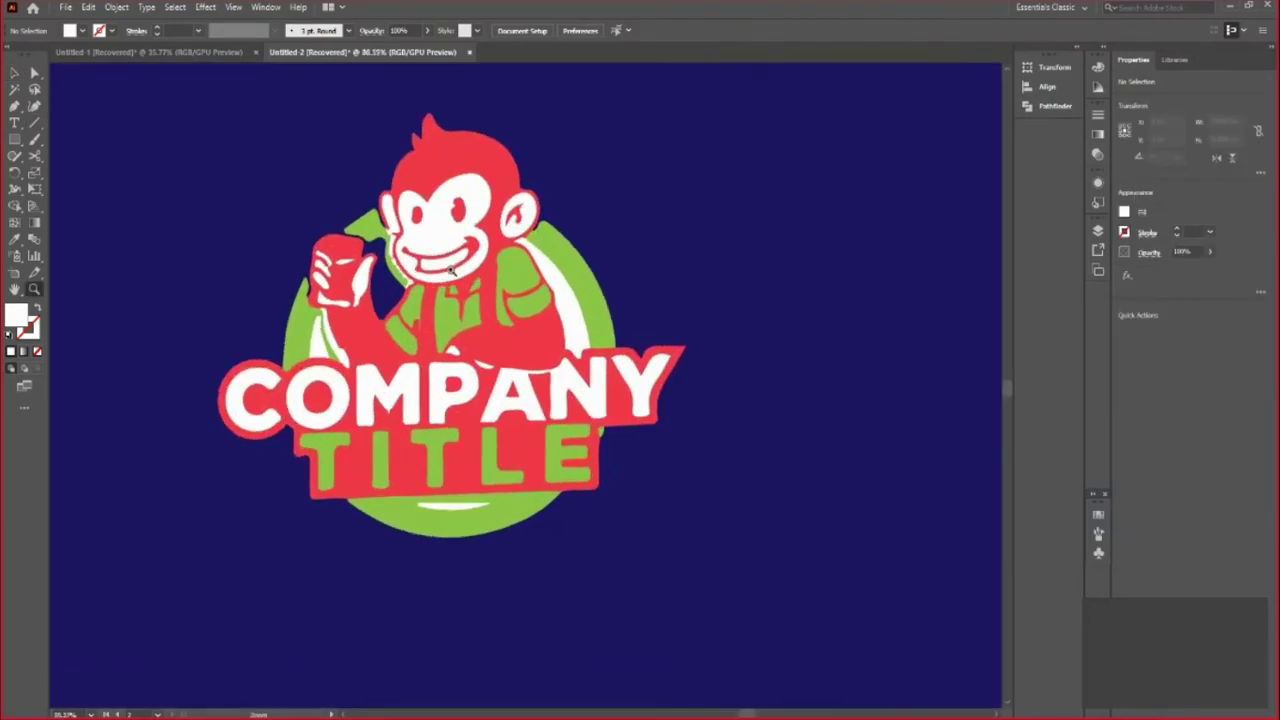
{"action": "left_click", "coordinate": [12, 74]}
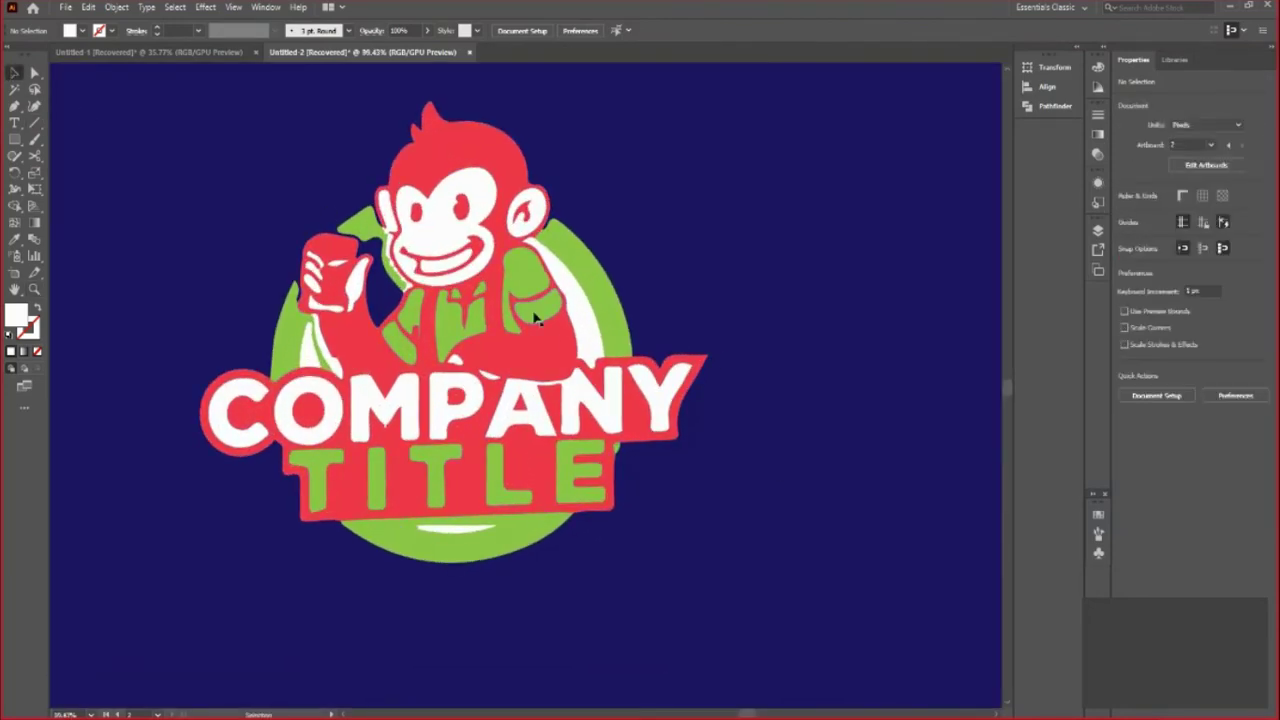
{"action": "left_click", "coordinate": [613, 310]}
{"action": "left_click", "coordinate": [34, 73]}
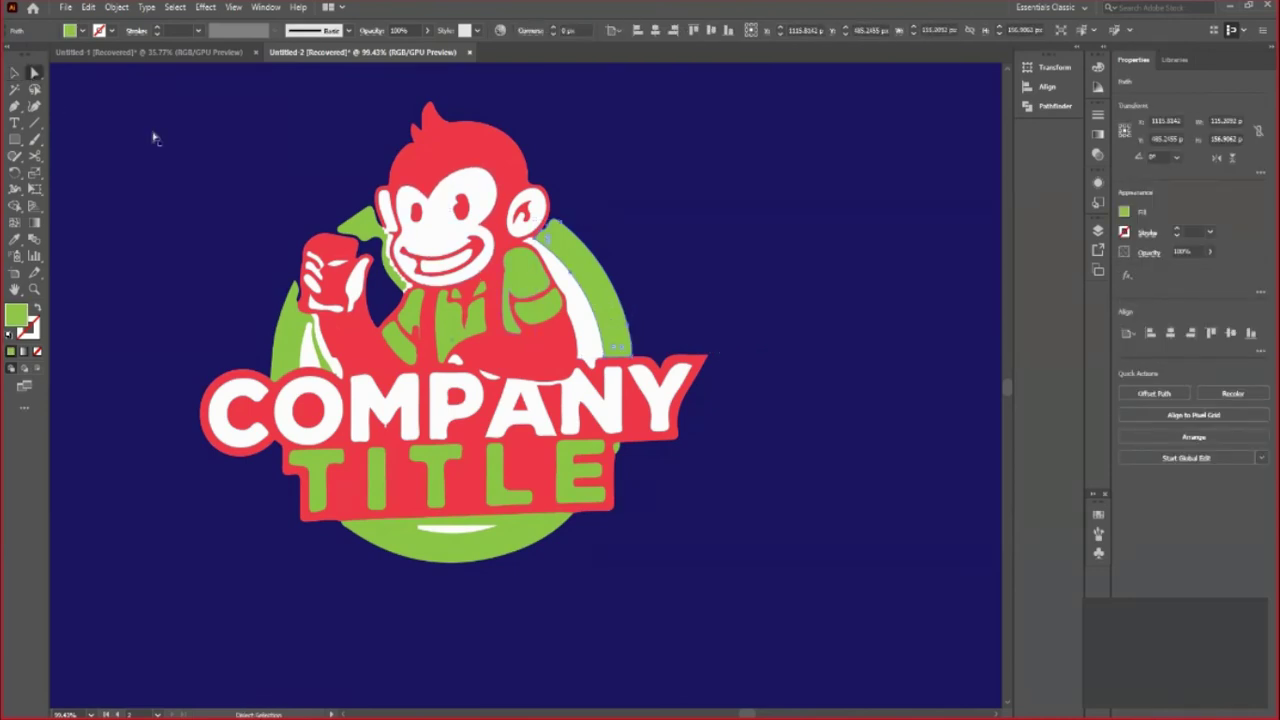
{"action": "left_click", "coordinate": [14, 73]}
{"action": "left_click", "coordinate": [590, 344]}
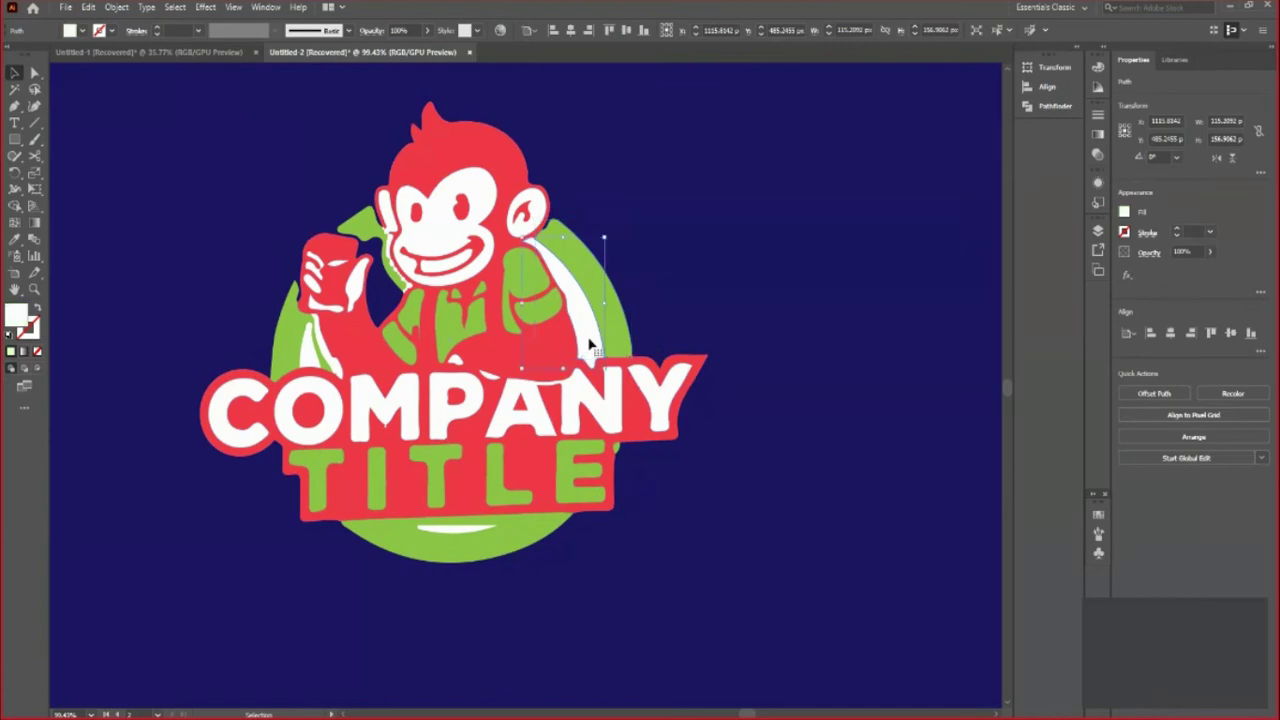
{"action": "key", "text": "Delete"}
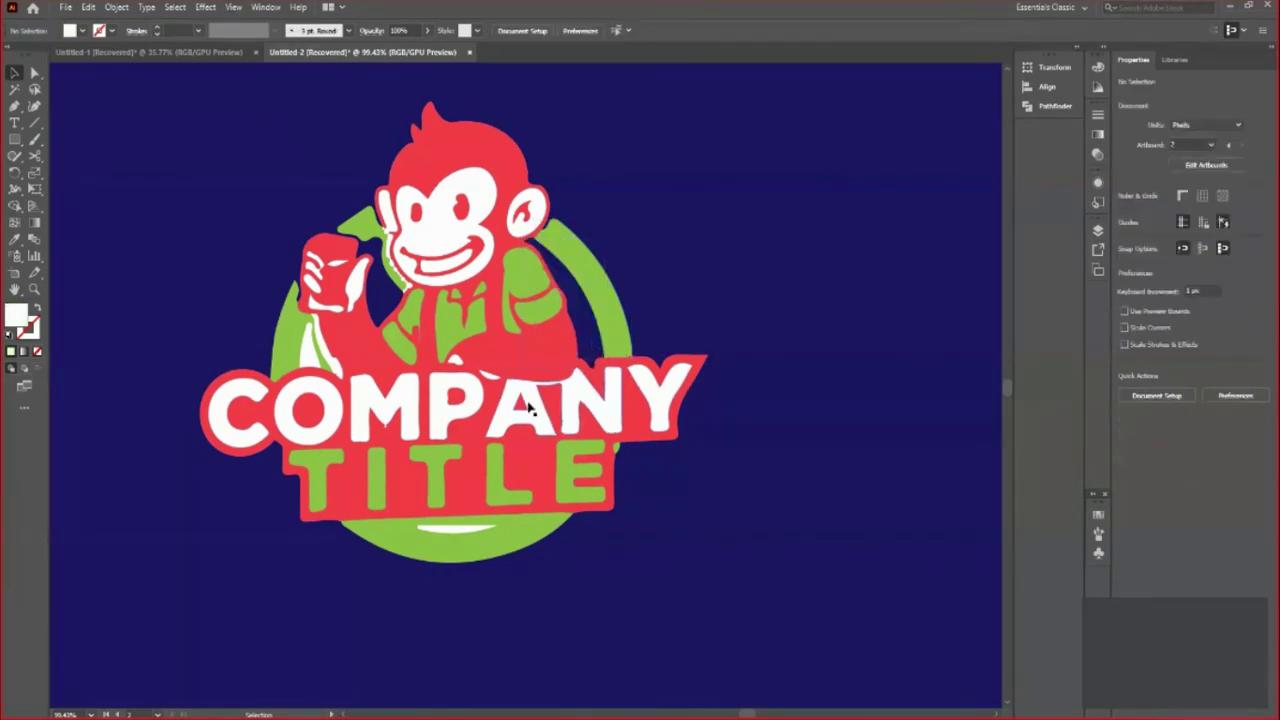
{"action": "key", "text": "Delete"}
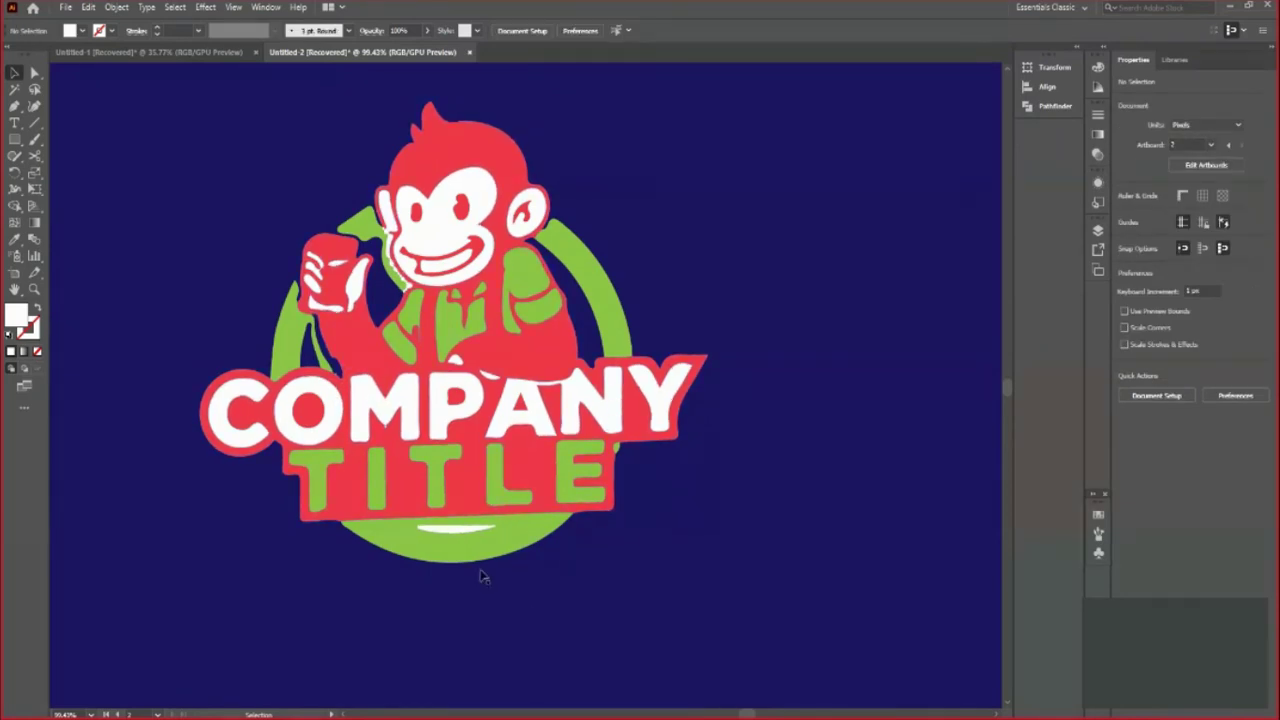
{"action": "left_click", "coordinate": [450, 537]}
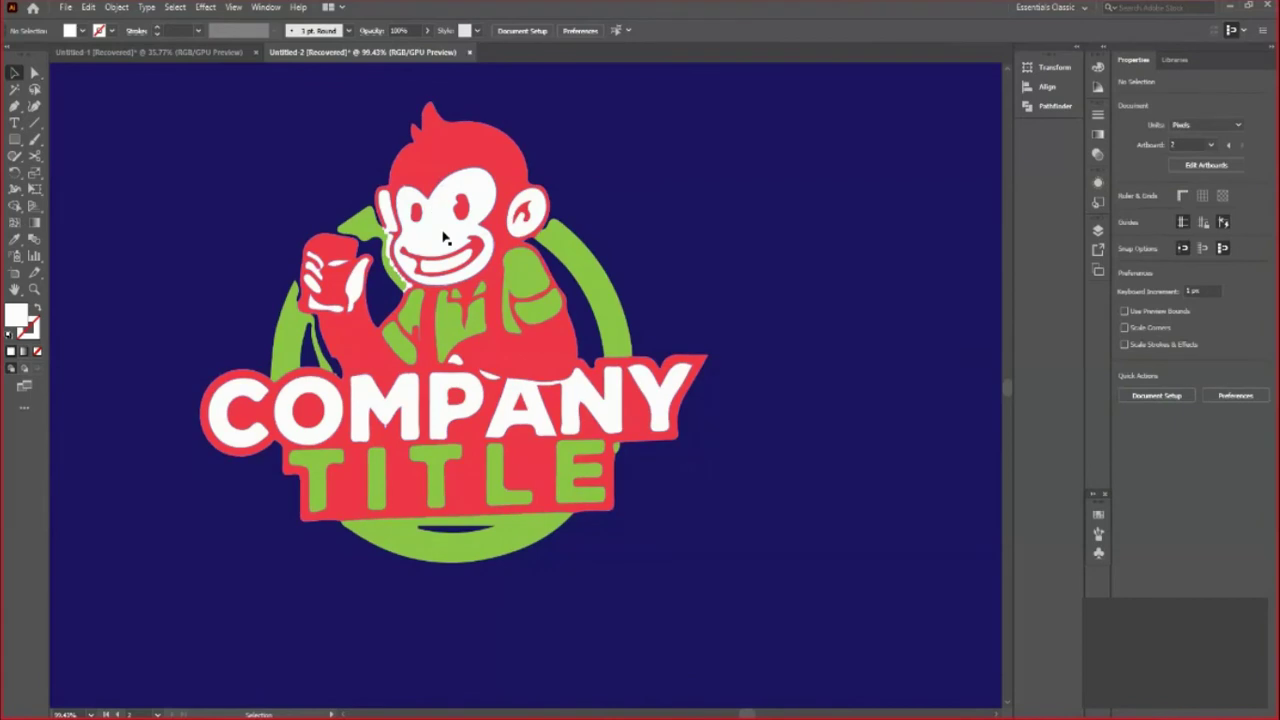
Delete the white face and inner-ear fills, keeping the white M and P letters
{"action": "key", "text": "Delete"}
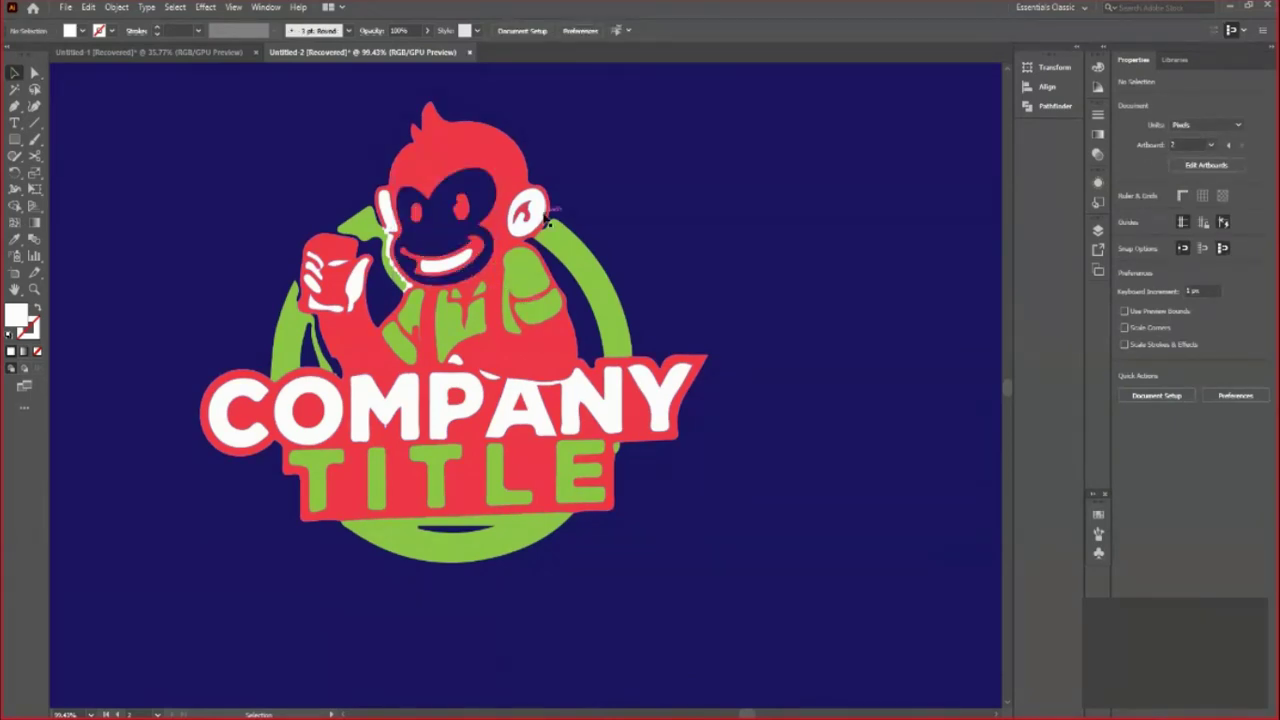
{"action": "left_click", "coordinate": [545, 218]}
{"action": "key", "text": "Delete"}
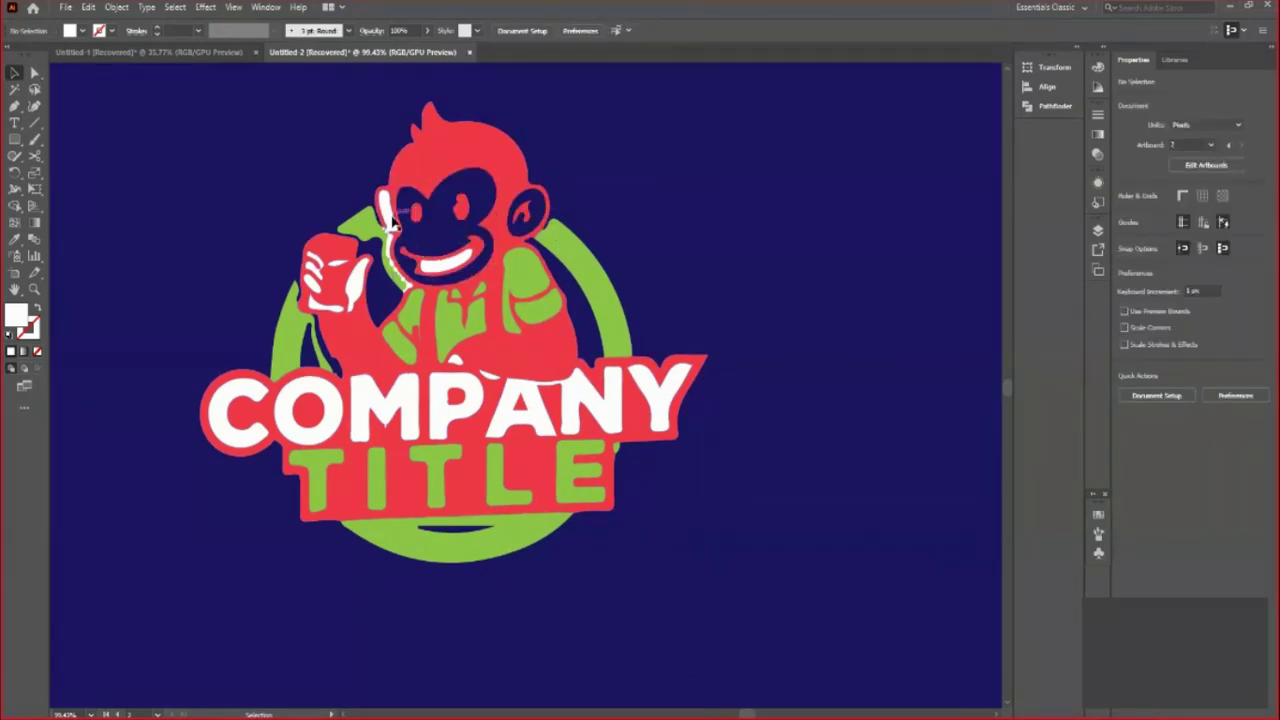
{"action": "left_click", "coordinate": [393, 226]}
{"action": "key", "text": "Delete"}
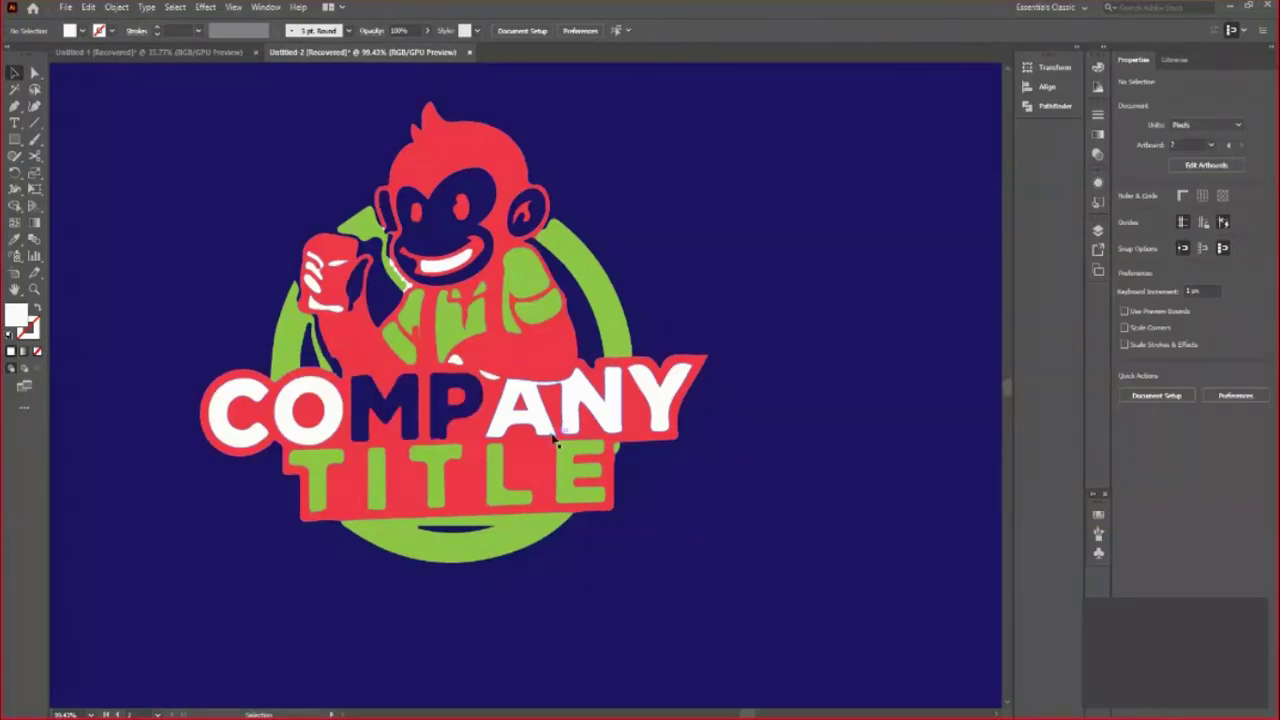
{"action": "key", "text": "ctrl+z"}
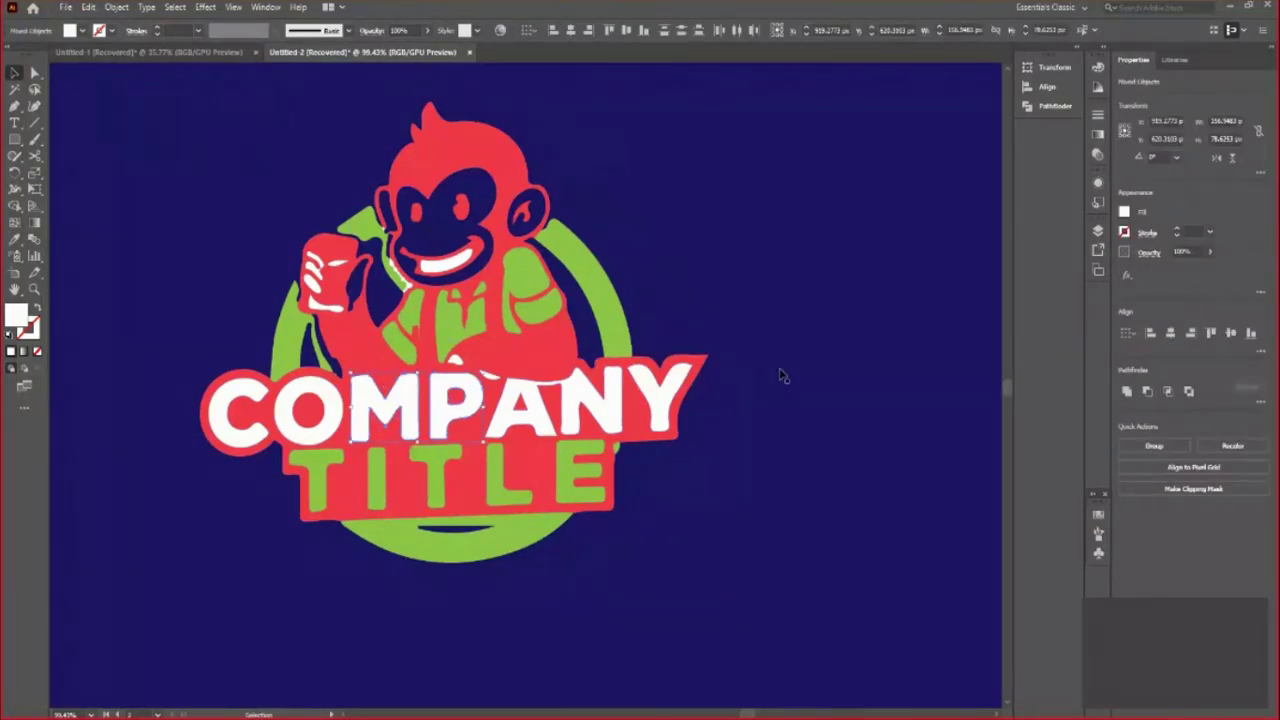
Delete the navy background rectangle and select the green ring and jacket pieces
{"action": "left_click", "coordinate": [781, 376]}
{"action": "key", "text": "Delete"}
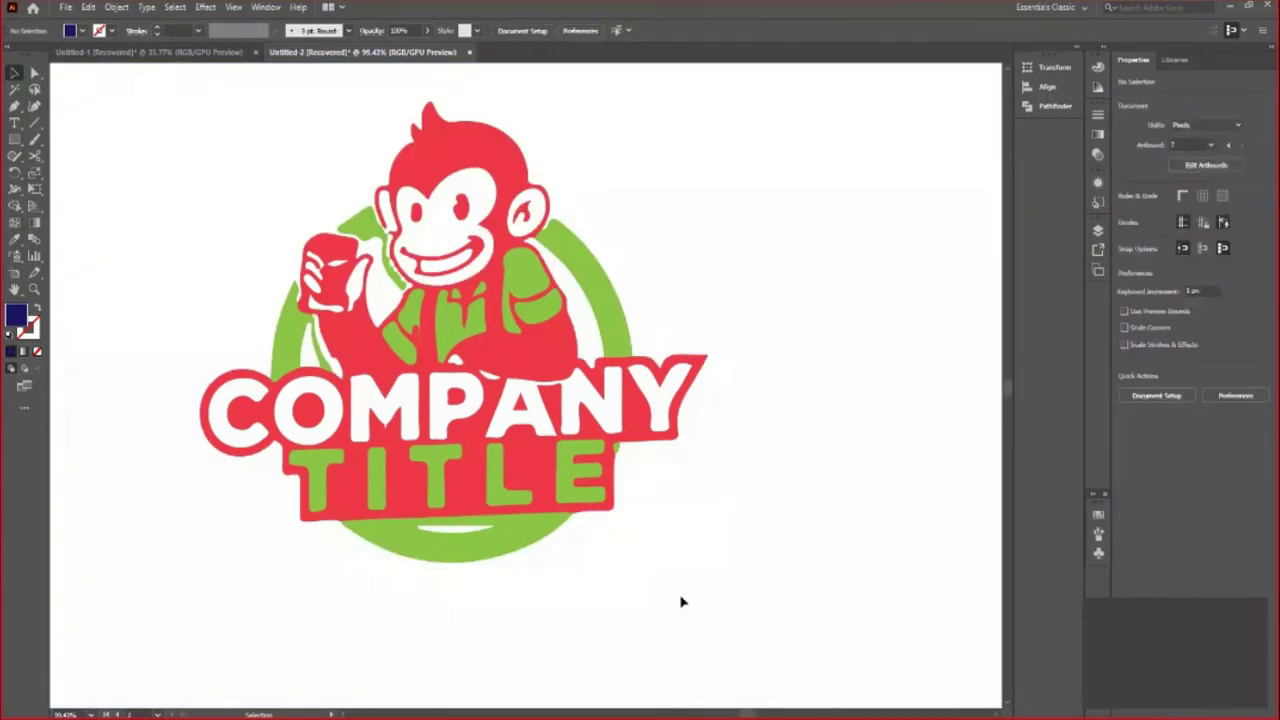
{"action": "left_click", "coordinate": [611, 306]}
{"action": "left_click", "coordinate": [522, 295], "text": "shift"}
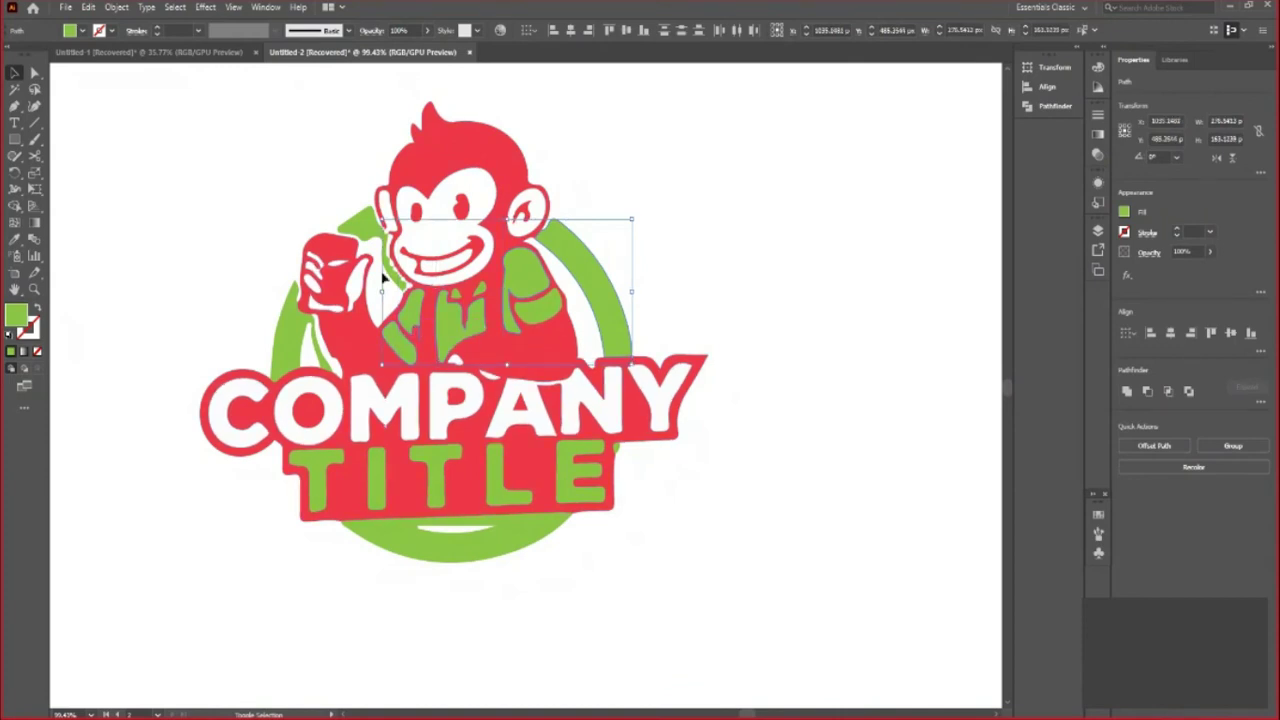
{"action": "left_click", "coordinate": [295, 340], "text": "shift"}
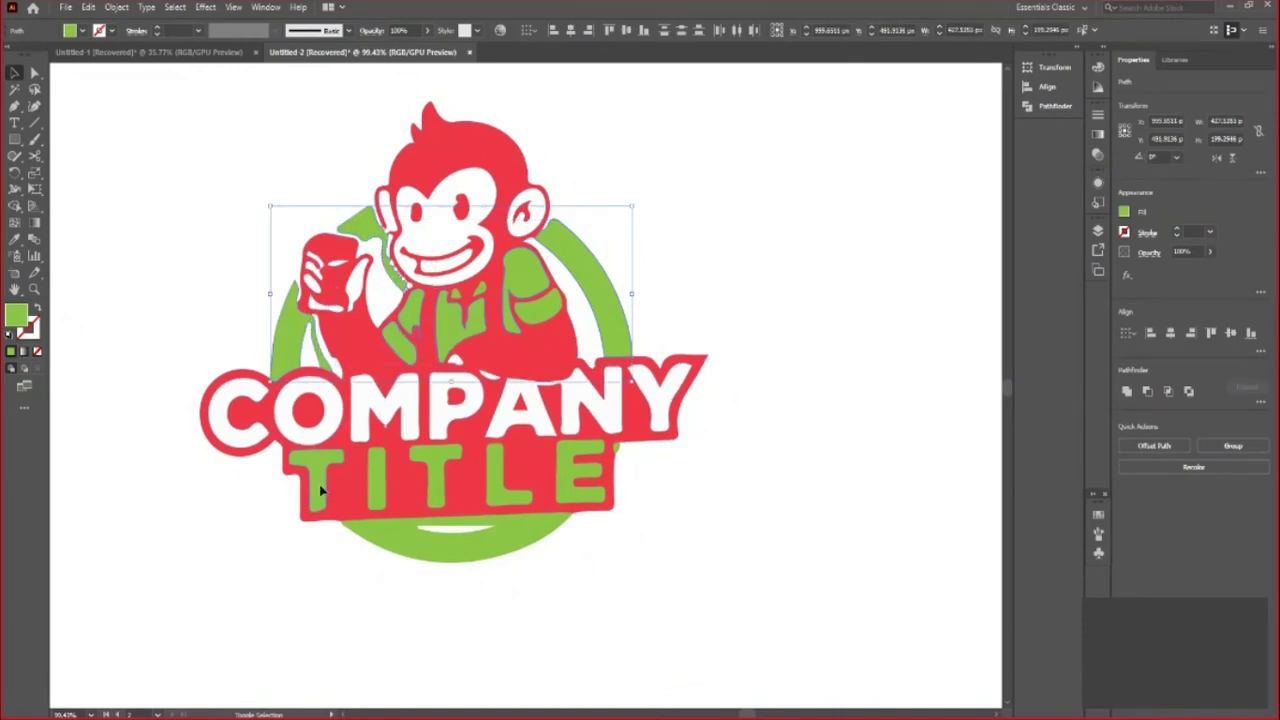
{"action": "left_click", "coordinate": [449, 549], "text": "shift"}
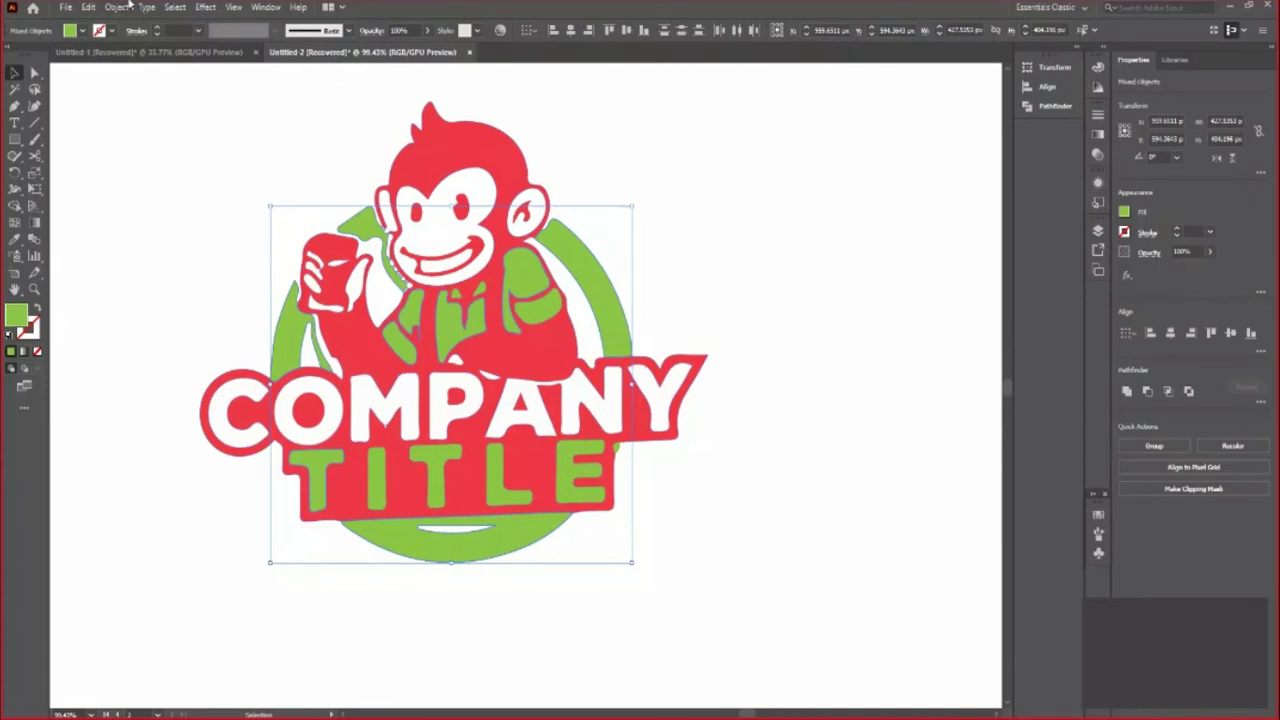
Recolour the green ring, jacket, bow tie and L, E, I letters tan
{"action": "left_click", "coordinate": [82, 32]}
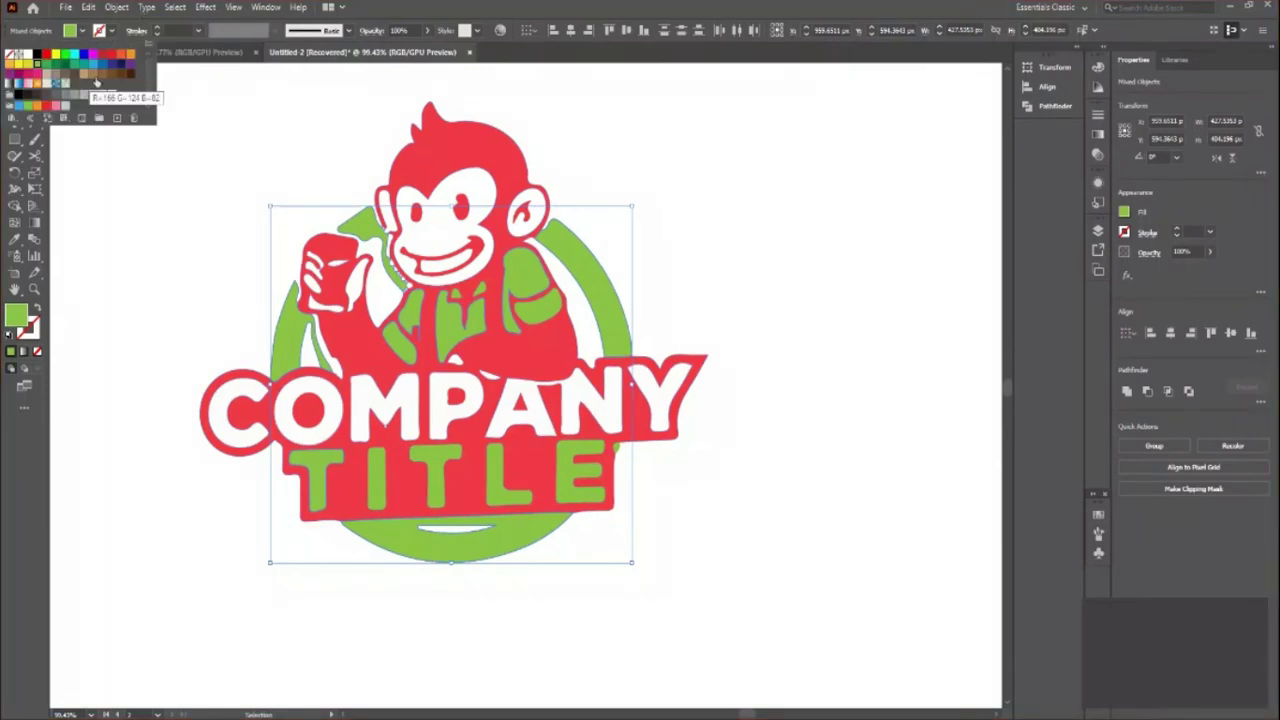
{"action": "left_click", "coordinate": [85, 77]}
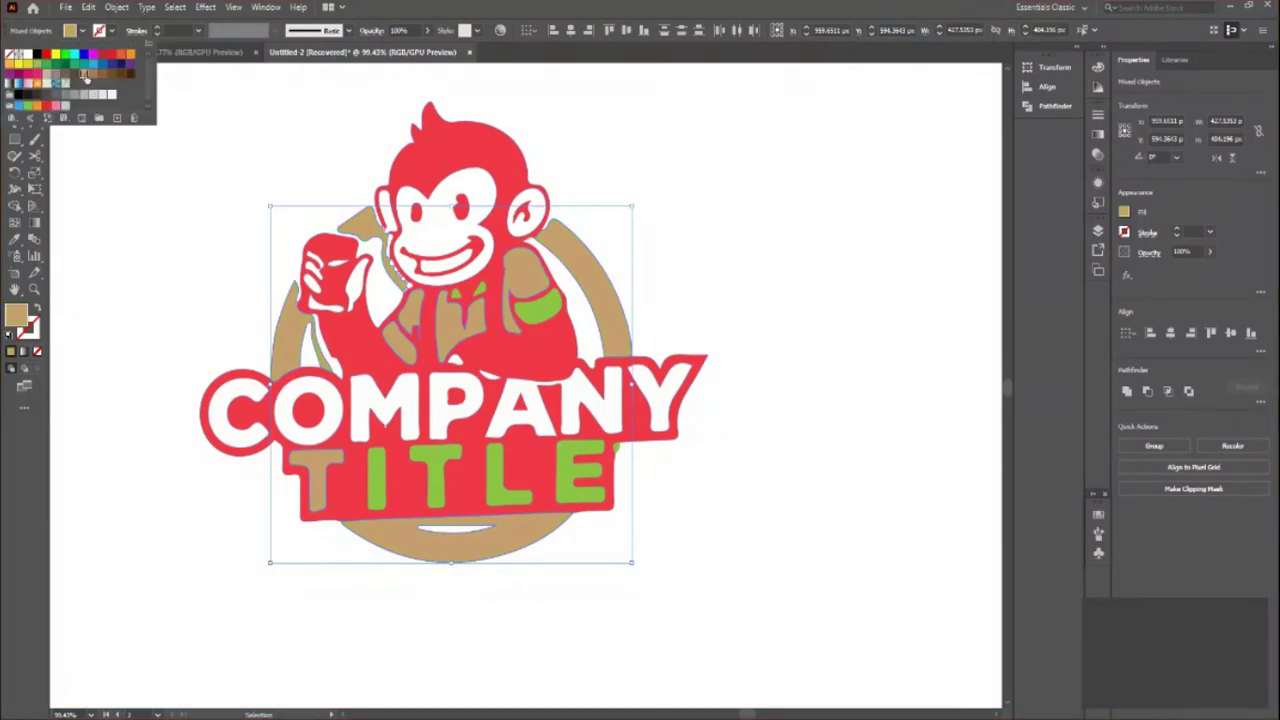
{"action": "left_click", "coordinate": [191, 314]}
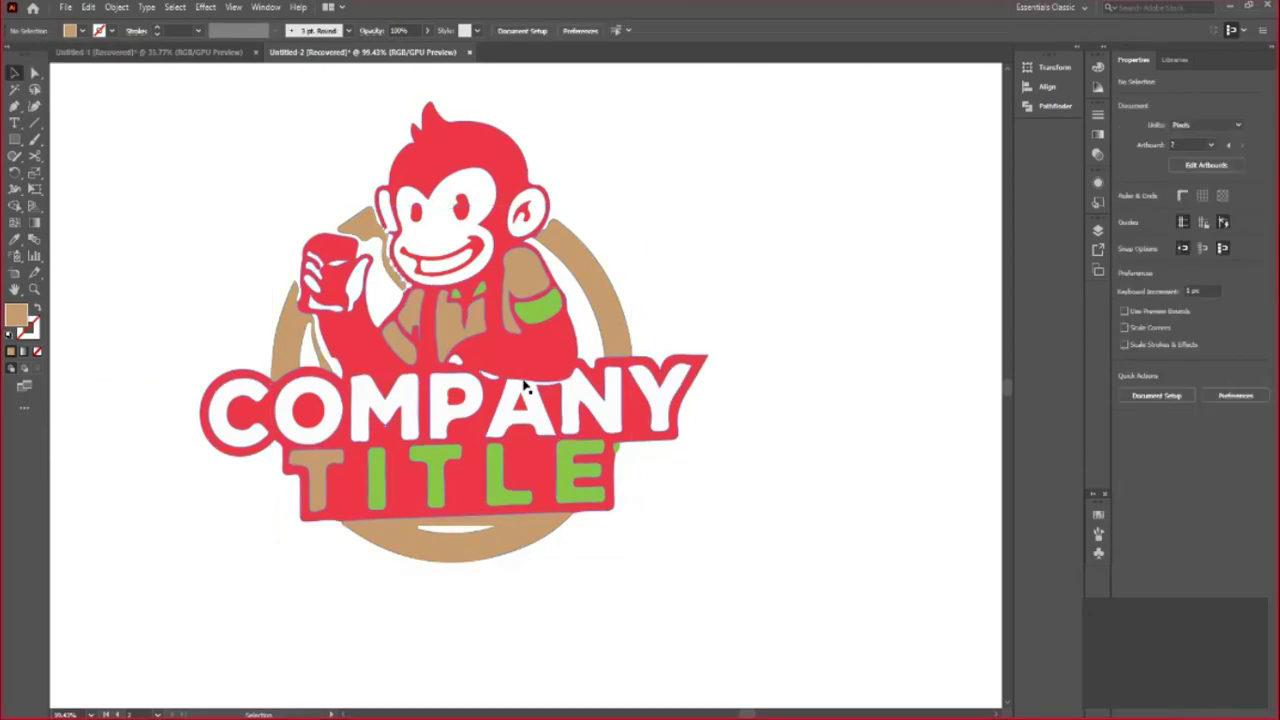
{"action": "left_click", "coordinate": [486, 291]}
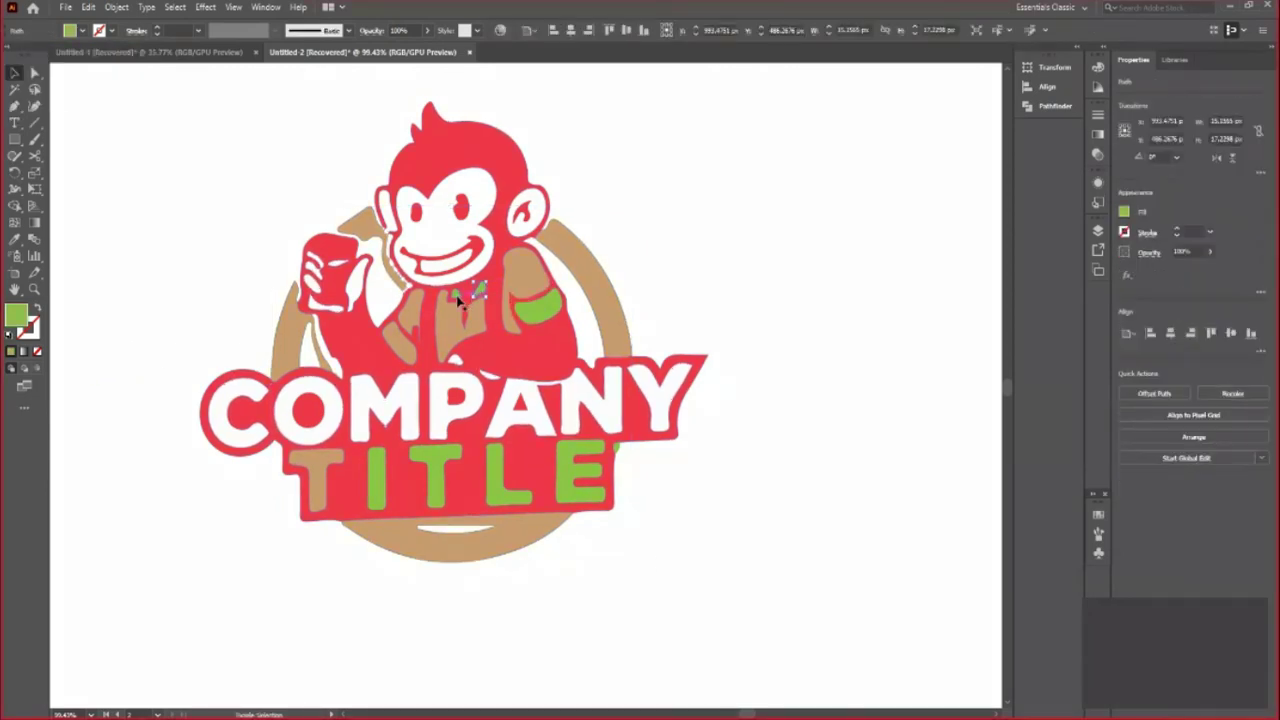
{"action": "left_click", "coordinate": [506, 497], "text": "shift"}
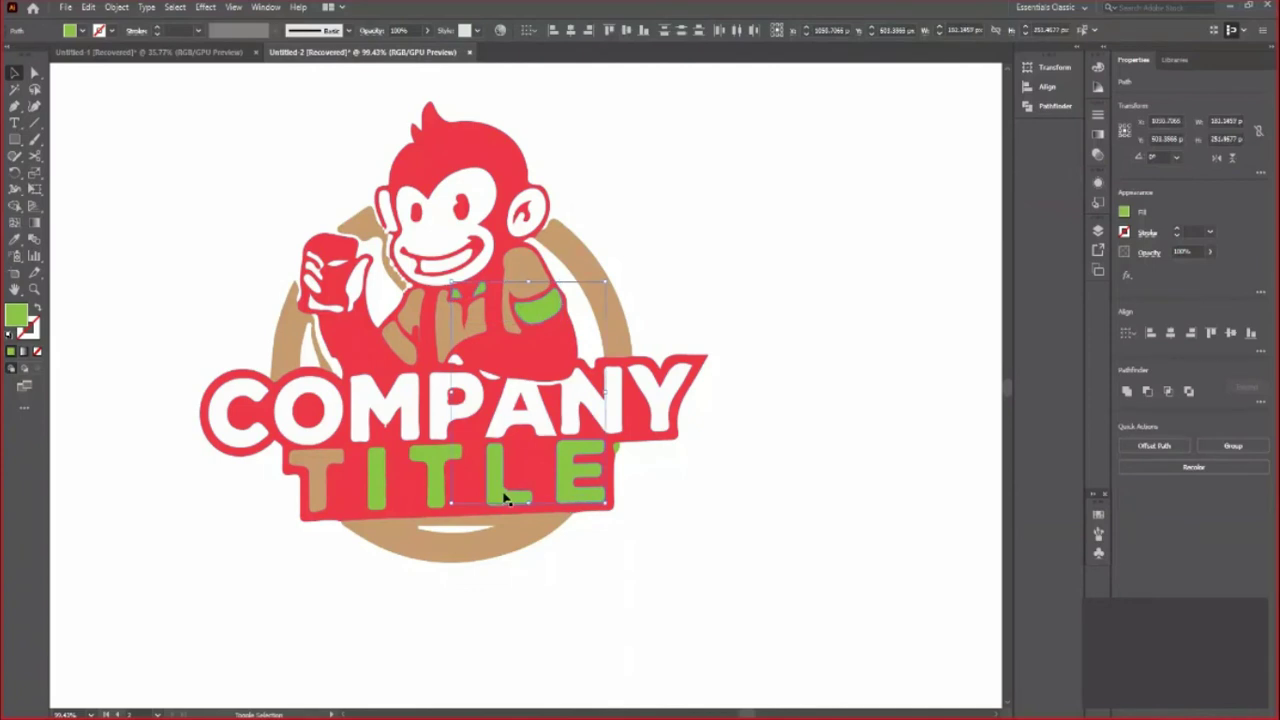
{"action": "left_click", "coordinate": [376, 500], "text": "shift"}
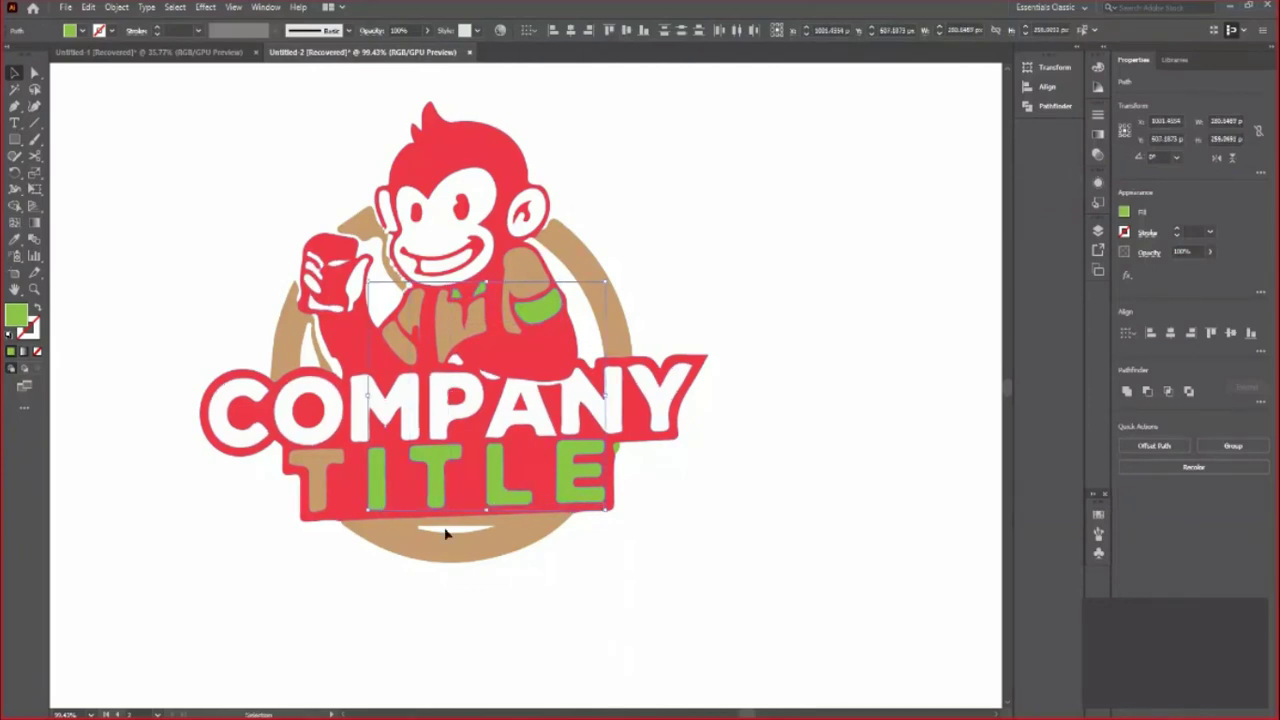
{"action": "left_click", "coordinate": [82, 31]}
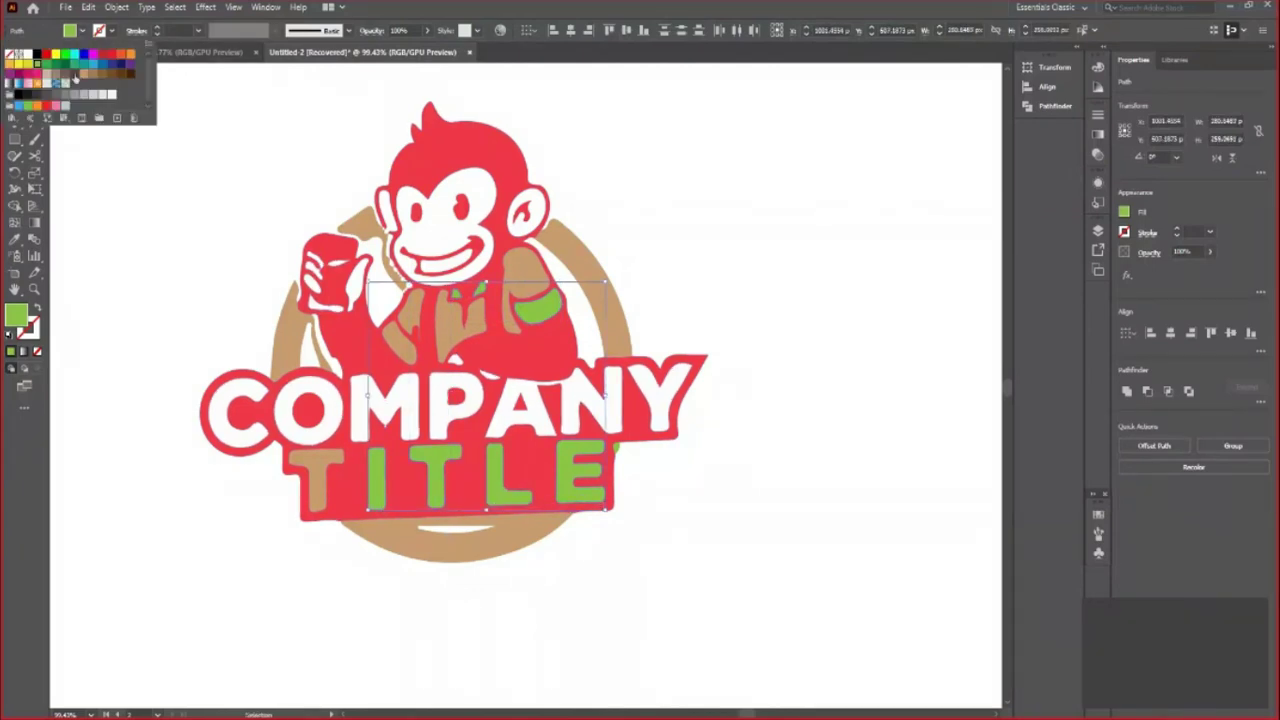
{"action": "left_click", "coordinate": [78, 74]}
Give the last tiny green piece near TITLE the tan colour with the Eyedropper
{"action": "left_click", "coordinate": [177, 274]}
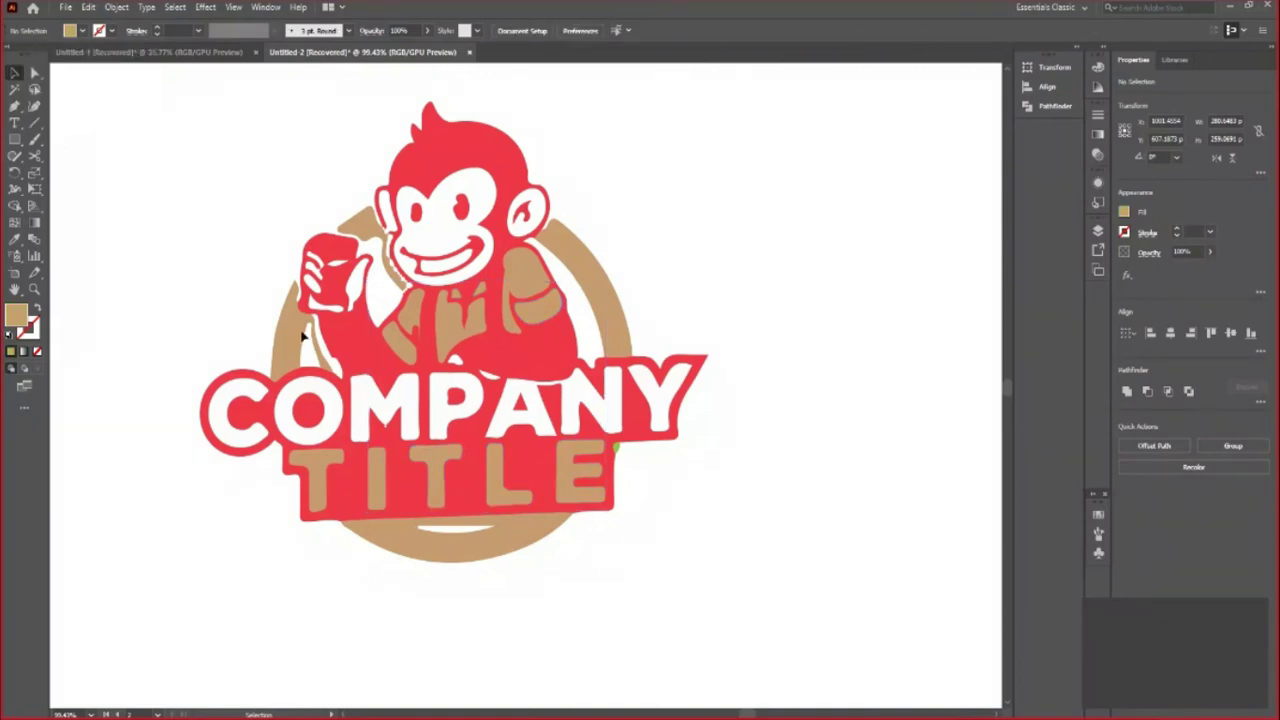
{"action": "left_click", "coordinate": [615, 449]}
{"action": "key", "text": "i"}
{"action": "left_click", "coordinate": [288, 342]}
{"action": "key", "text": "v"}
{"action": "left_click", "coordinate": [200, 206]}
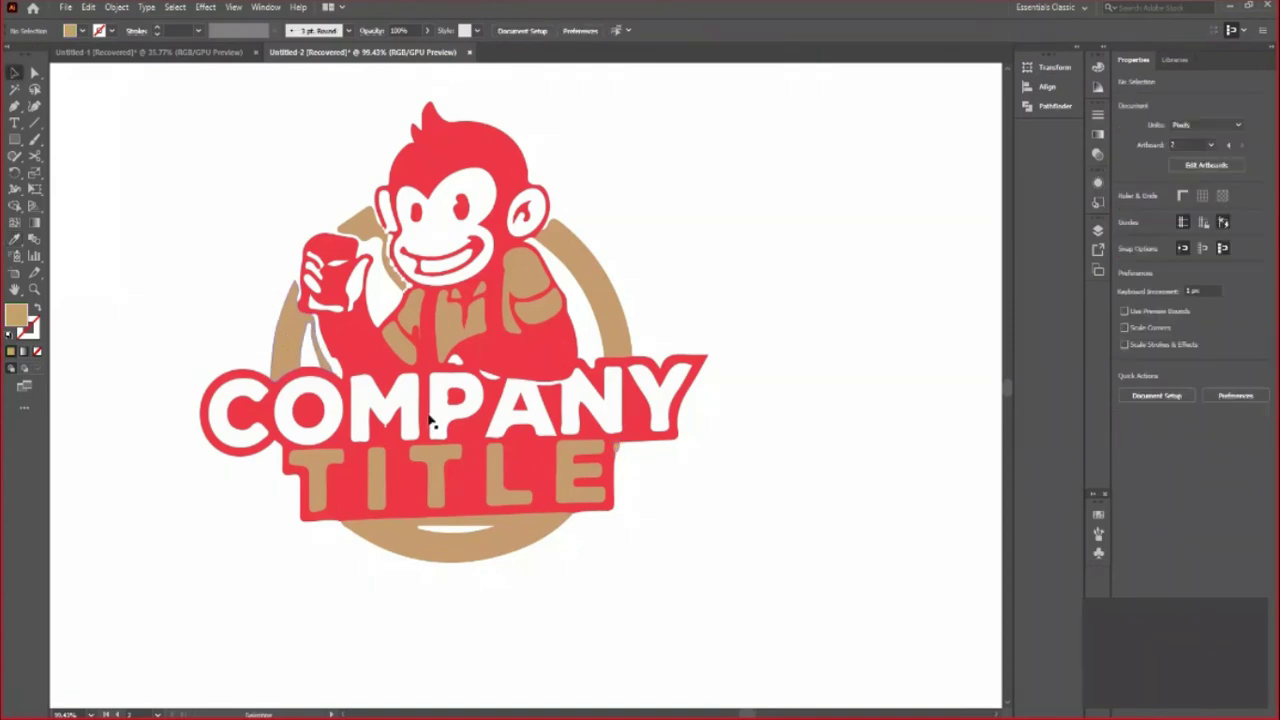
Zoom out and add a blank Artboard 3 from the Artboards panel
{"action": "key", "text": "z"}
{"action": "left_click_drag", "start_coordinate": [651, 251], "coordinate": [455, 320]}
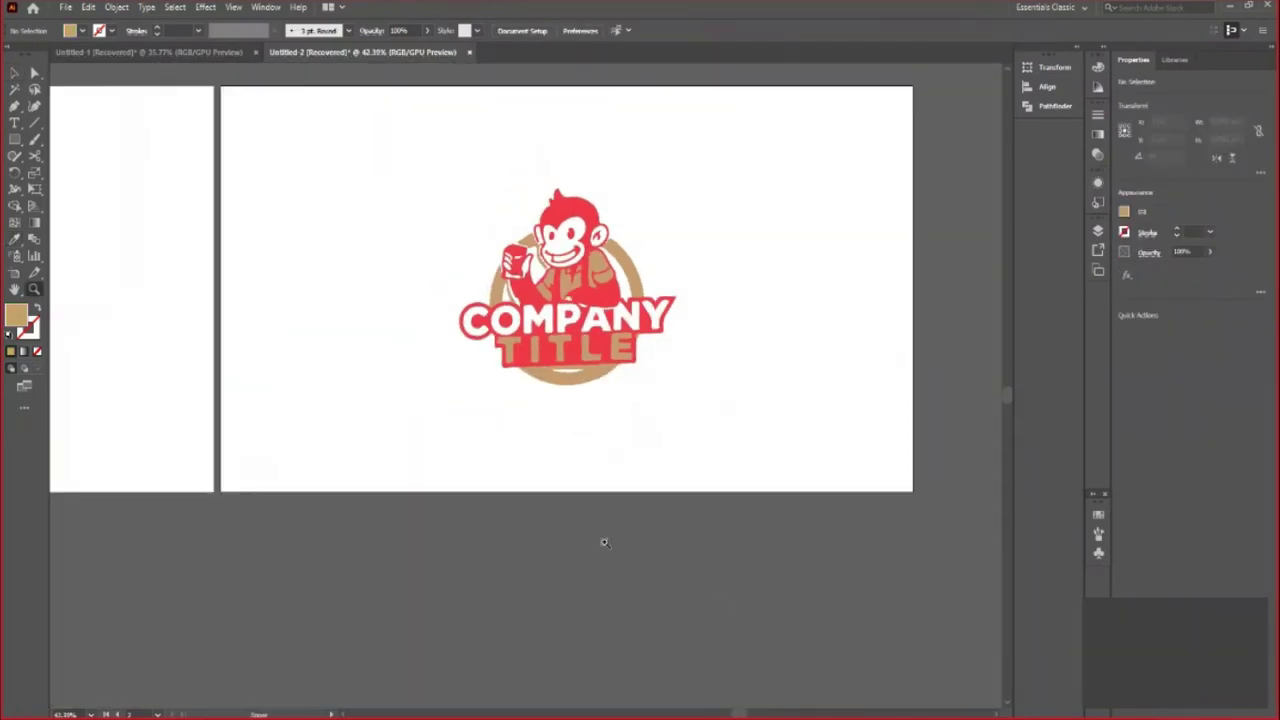
{"action": "scroll", "coordinate": [676, 438], "scroll_direction": "up", "scroll_amount": 1}
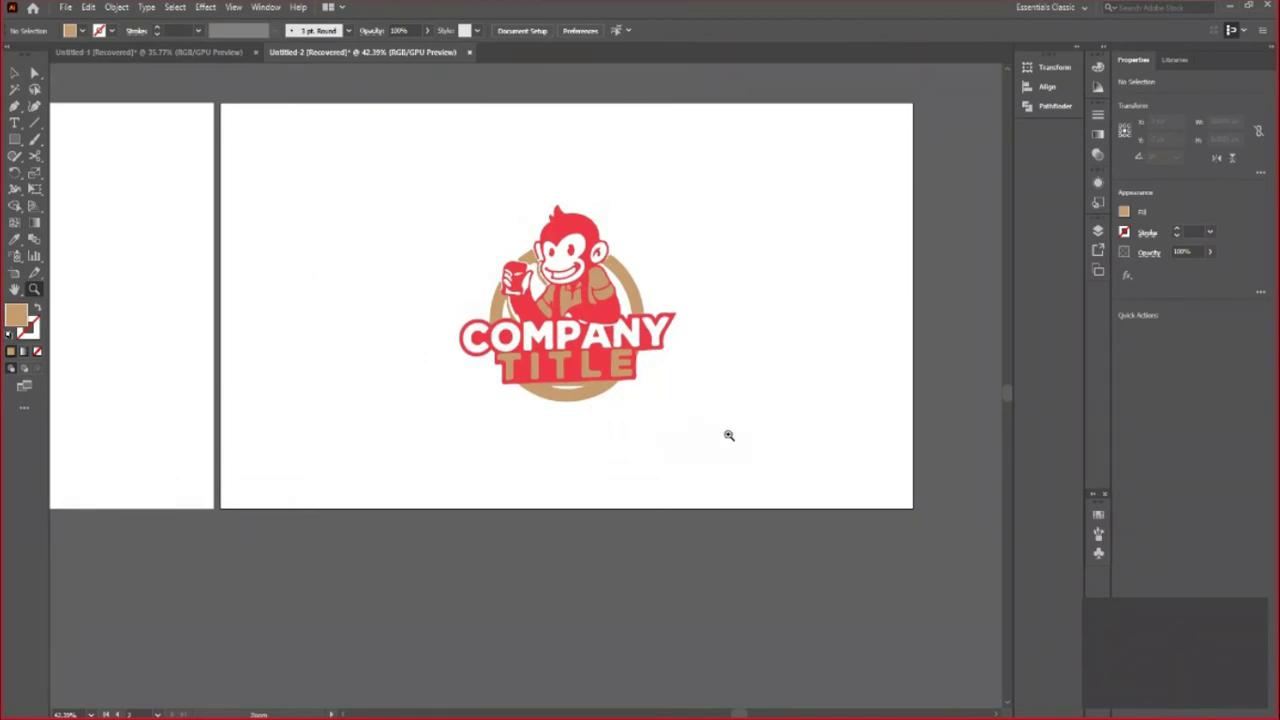
{"action": "scroll", "coordinate": [560, 415], "scroll_direction": "up", "scroll_amount": 1}
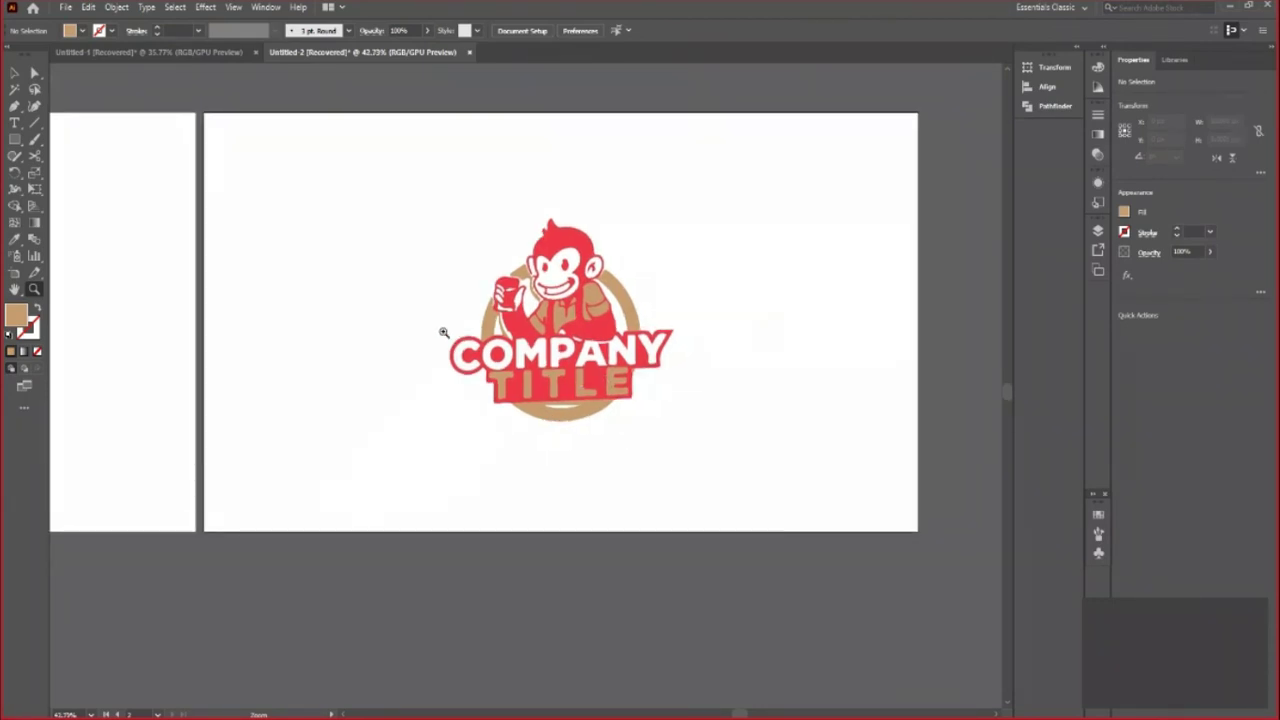
{"action": "scroll", "coordinate": [680, 374], "scroll_direction": "down", "scroll_amount": 1}
{"action": "left_click", "coordinate": [14, 73]}
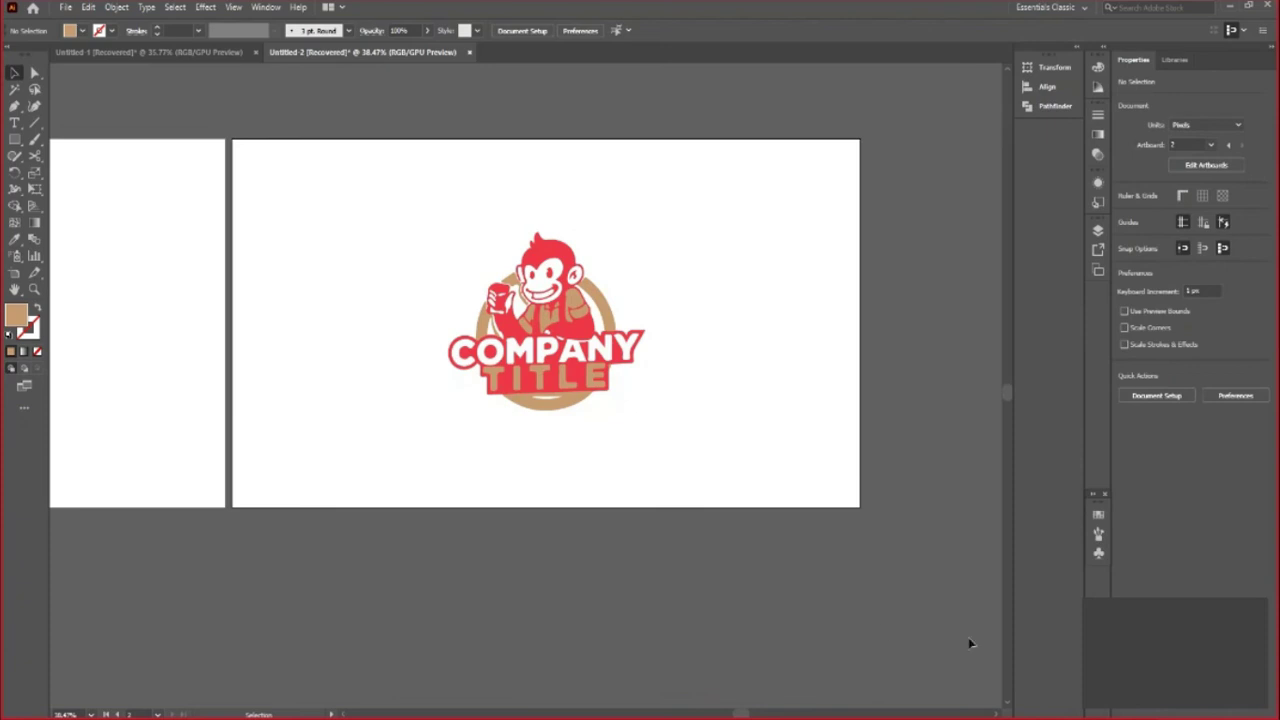
{"action": "scroll", "coordinate": [969, 643], "scroll_direction": "right", "scroll_amount": 3}
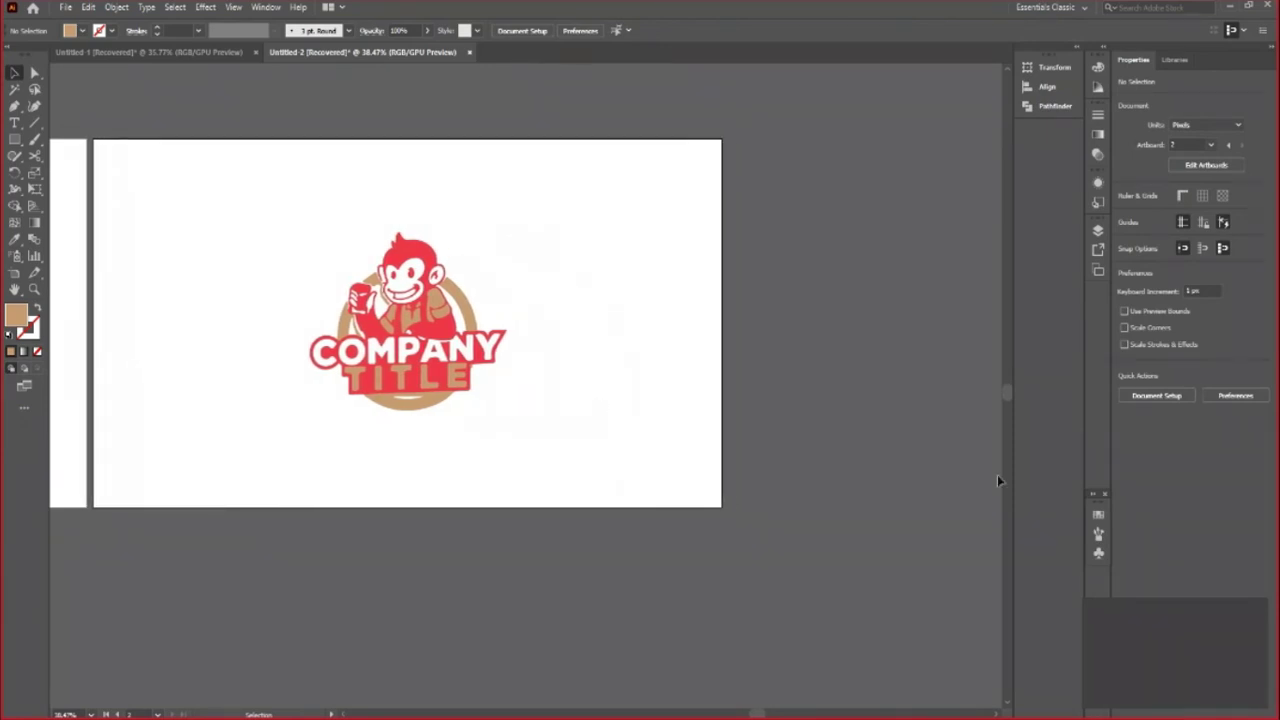
{"action": "left_click", "coordinate": [1097, 270]}
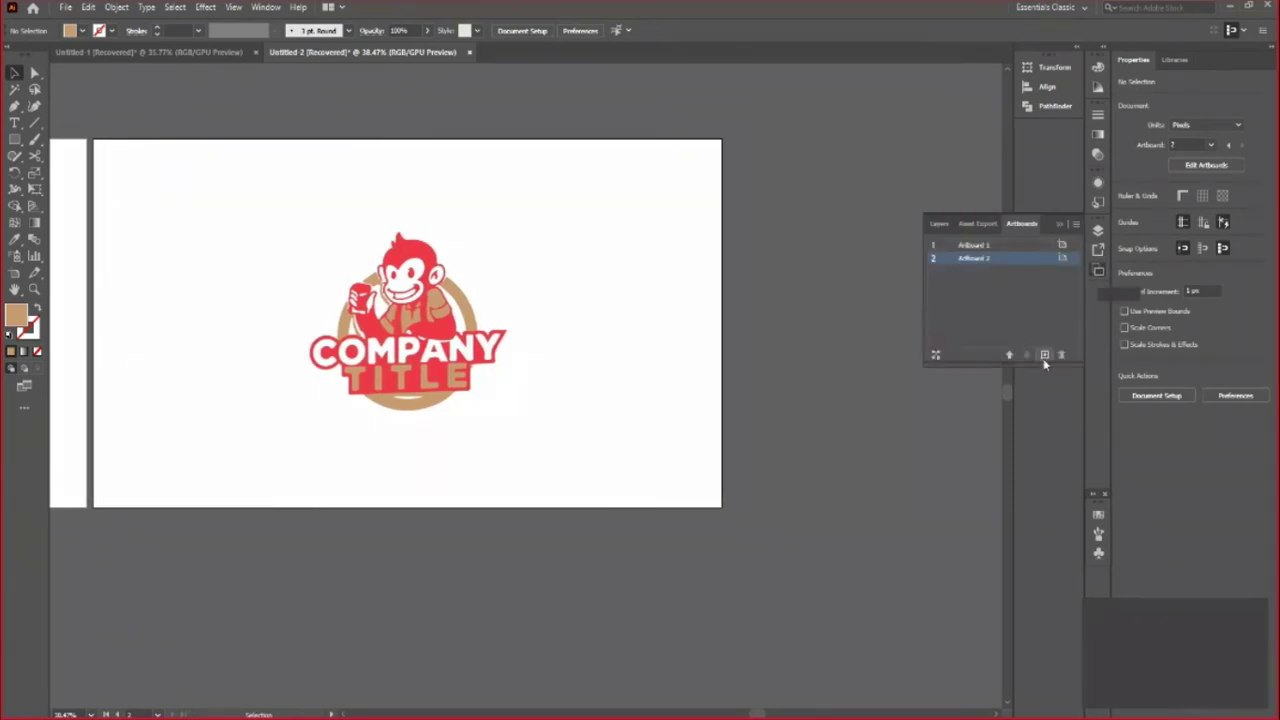
{"action": "left_click", "coordinate": [1044, 354]}
{"action": "scroll", "coordinate": [585, 436], "scroll_direction": "down", "scroll_amount": 1}
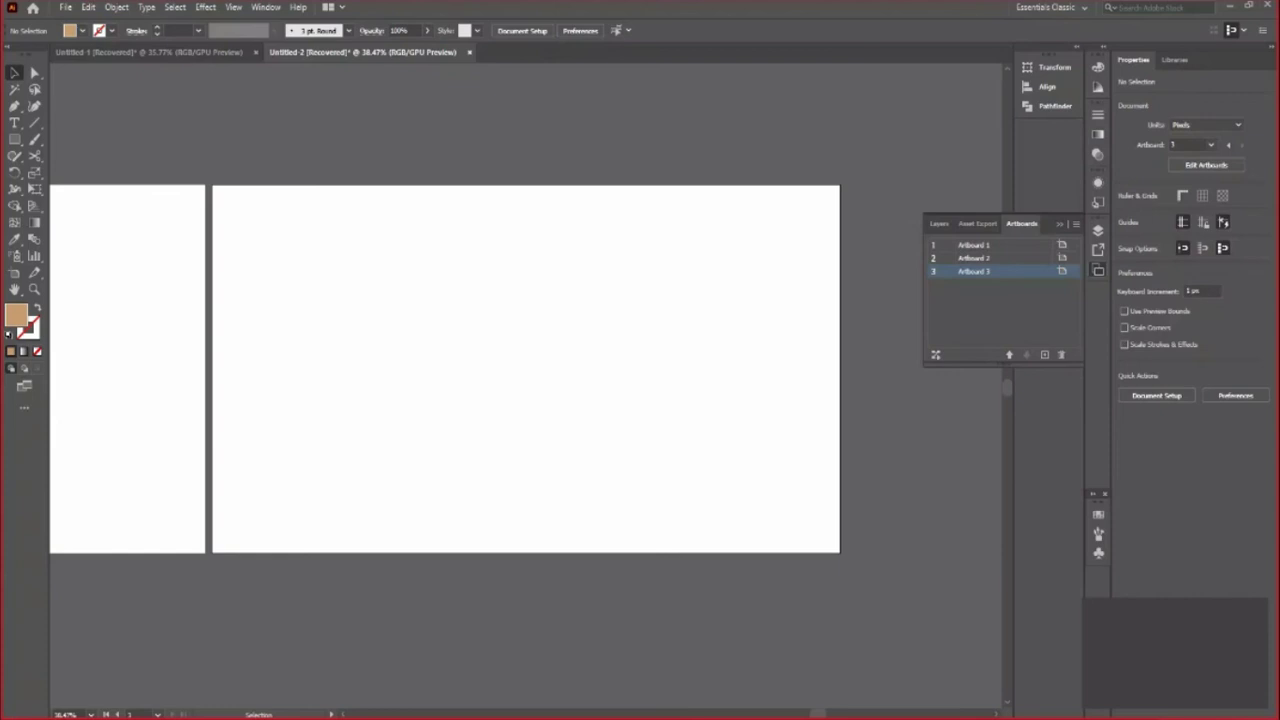
Crop the woman mascot image in from all four sides around the figure
{"action": "key", "text": "a"}
{"action": "key", "text": "v"}
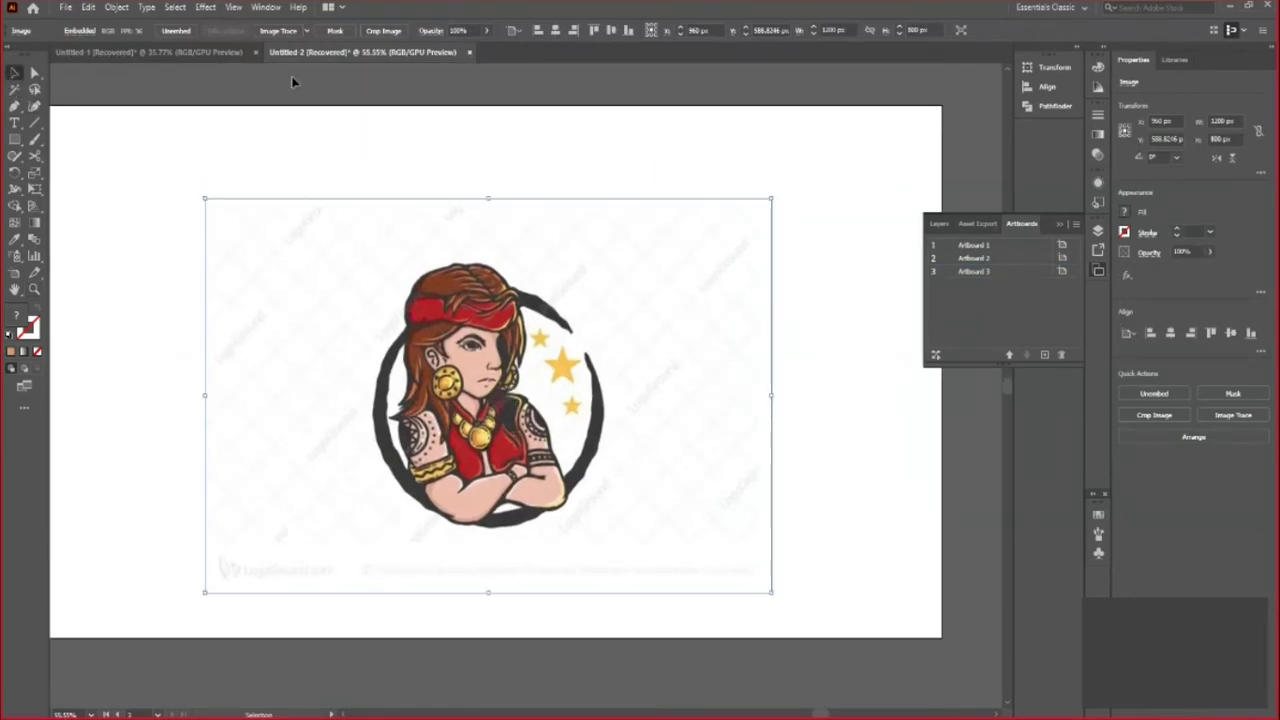
{"action": "left_click", "coordinate": [378, 32]}
{"action": "left_click_drag", "start_coordinate": [348, 397], "coordinate": [368, 397]}
{"action": "left_click_drag", "start_coordinate": [628, 395], "coordinate": [609, 395]}
{"action": "left_click_drag", "start_coordinate": [490, 201], "coordinate": [490, 257]}
{"action": "left_click_drag", "start_coordinate": [489, 590], "coordinate": [489, 540]}
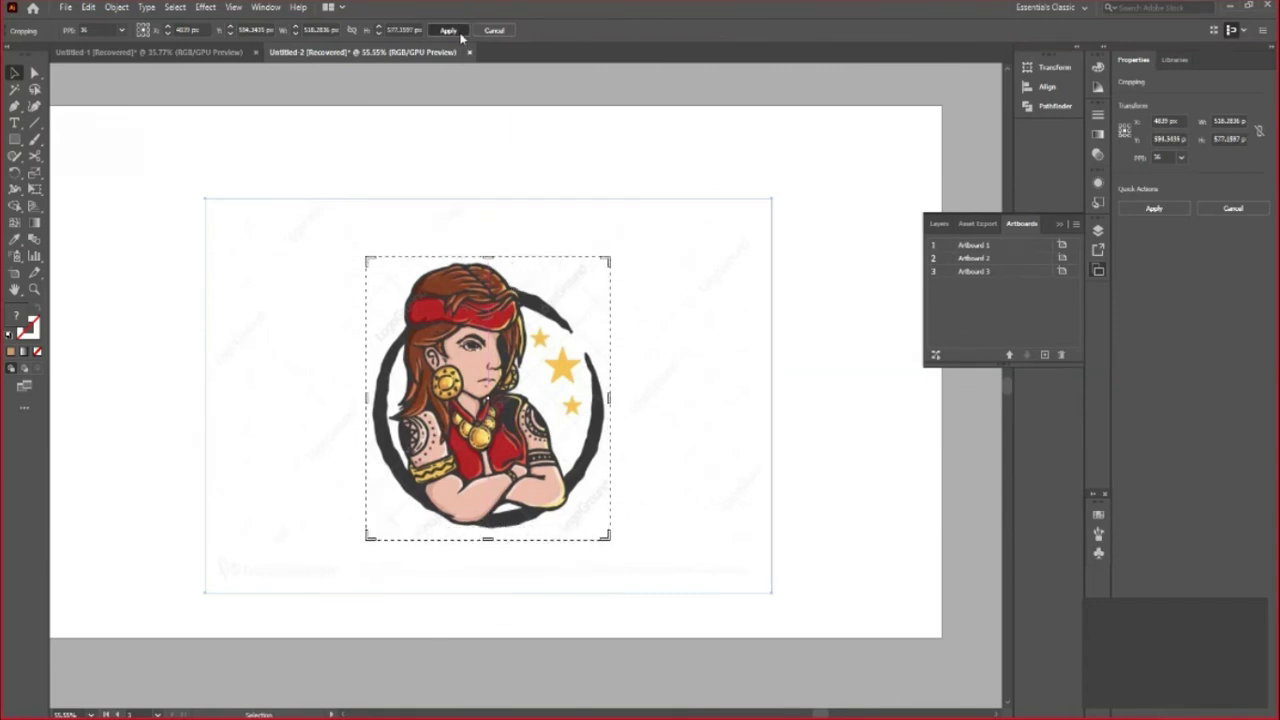
{"action": "left_click", "coordinate": [455, 31]}
Enlarge the cropped mascot image to about 649.8 × 722 px
{"action": "left_click", "coordinate": [683, 360]}
{"action": "left_click", "coordinate": [605, 450]}
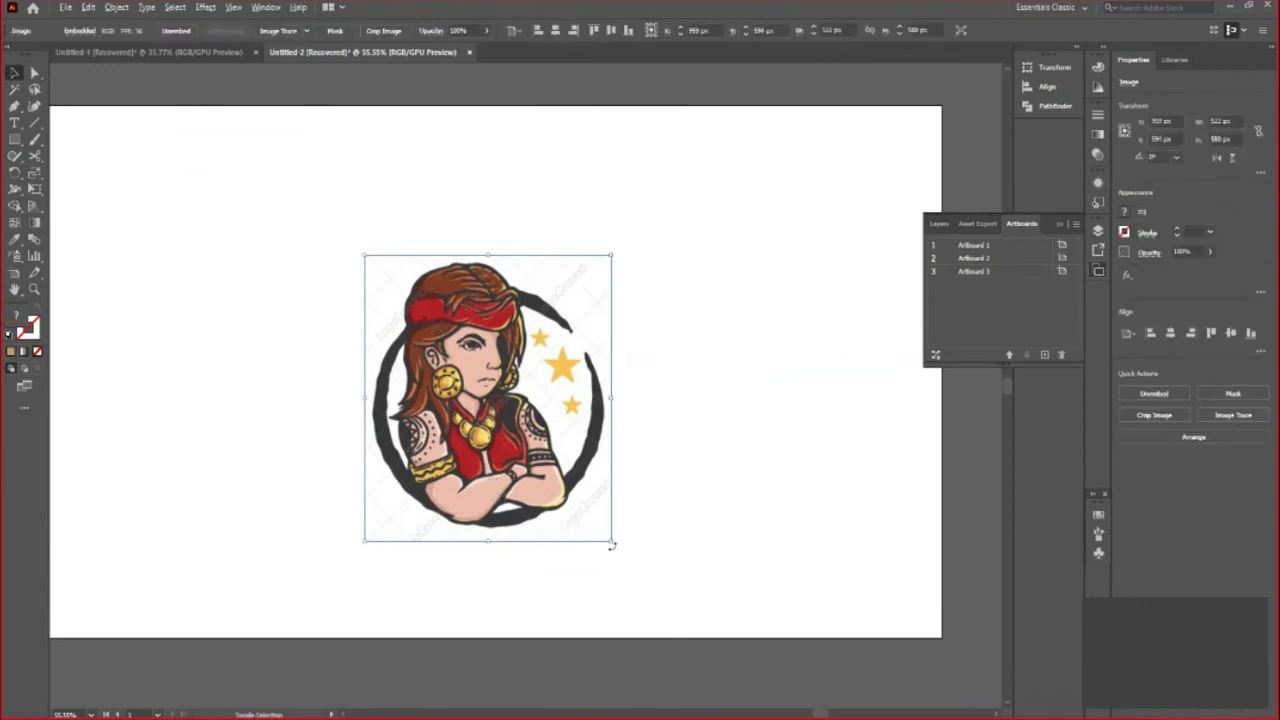
{"action": "left_click_drag", "start_coordinate": [613, 543], "coordinate": [643, 578]}
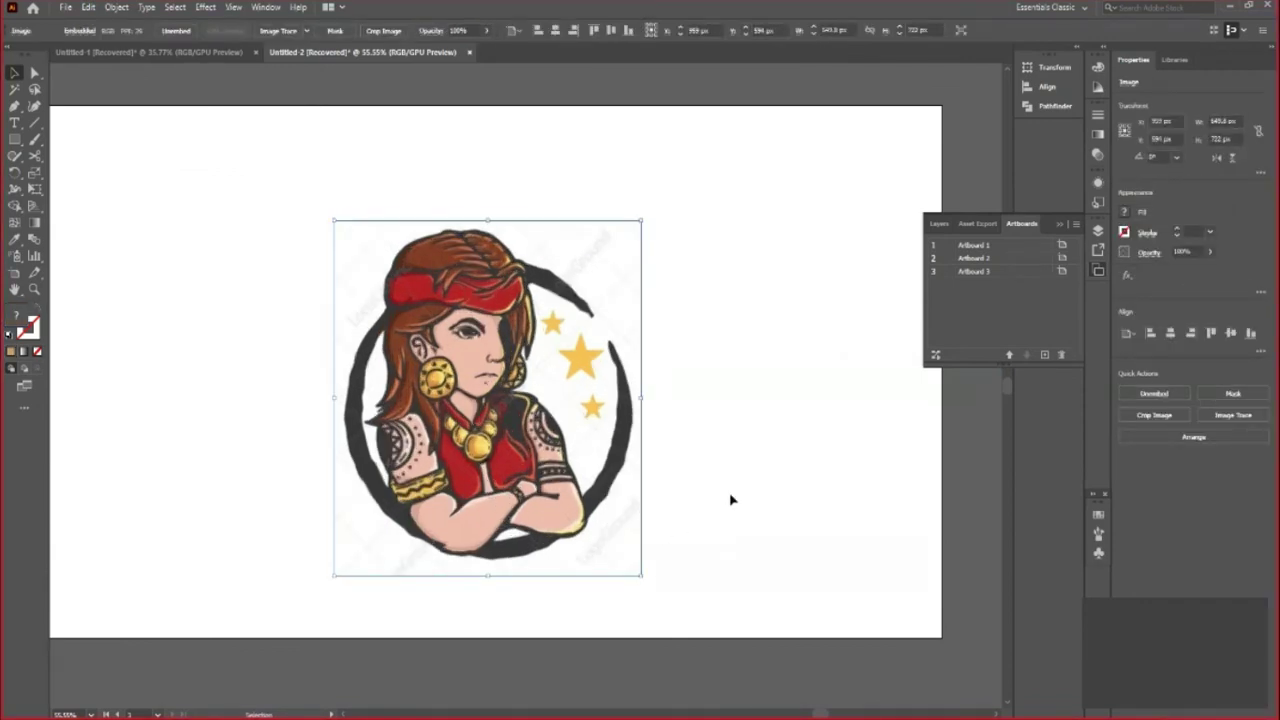
Retrace the woman mascot with the 6 Colors preset instead of Default, showing full trace settings
{"action": "left_click", "coordinate": [1250, 418]}
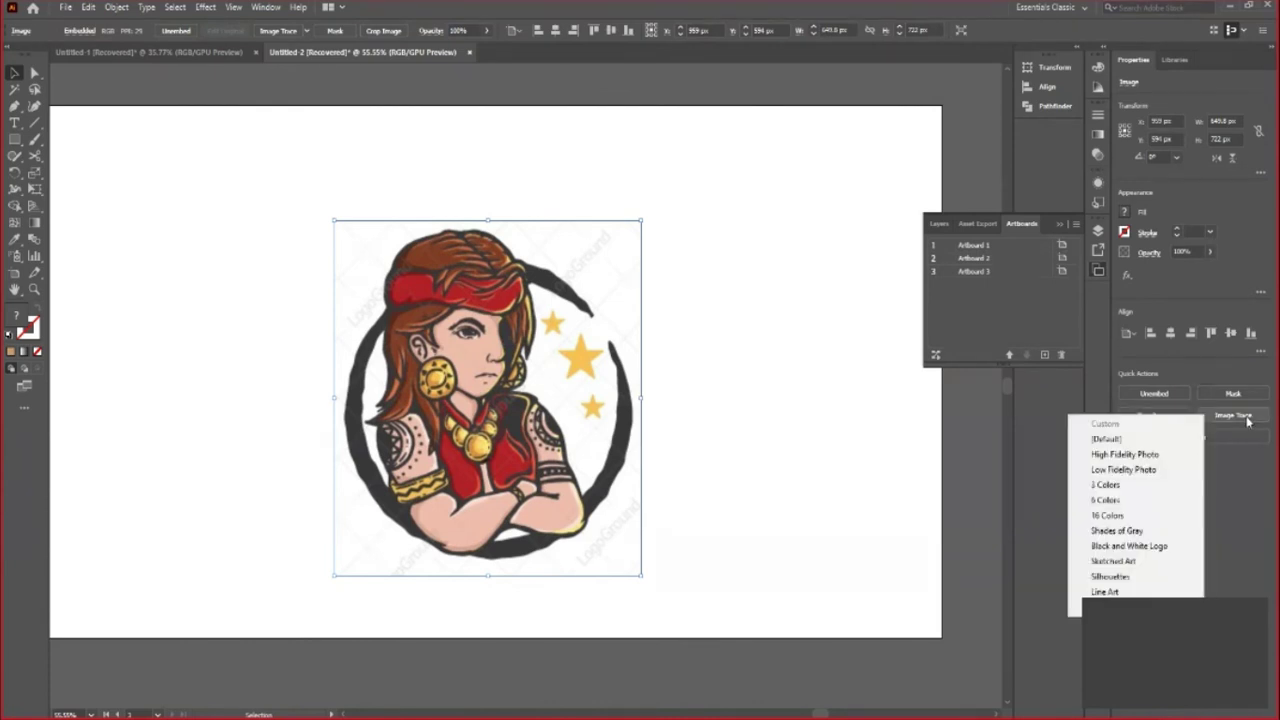
{"action": "left_click", "coordinate": [1108, 438]}
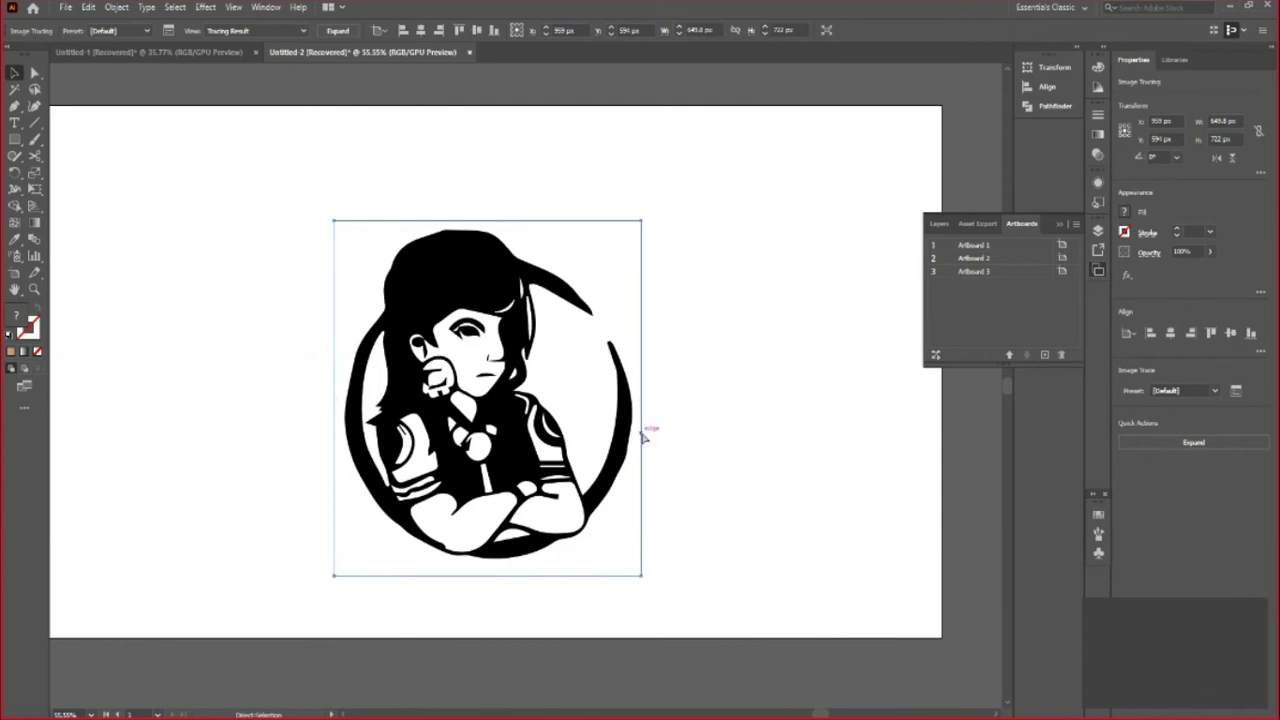
{"action": "key", "text": "ctrl+z"}
{"action": "left_click", "coordinate": [1252, 424]}
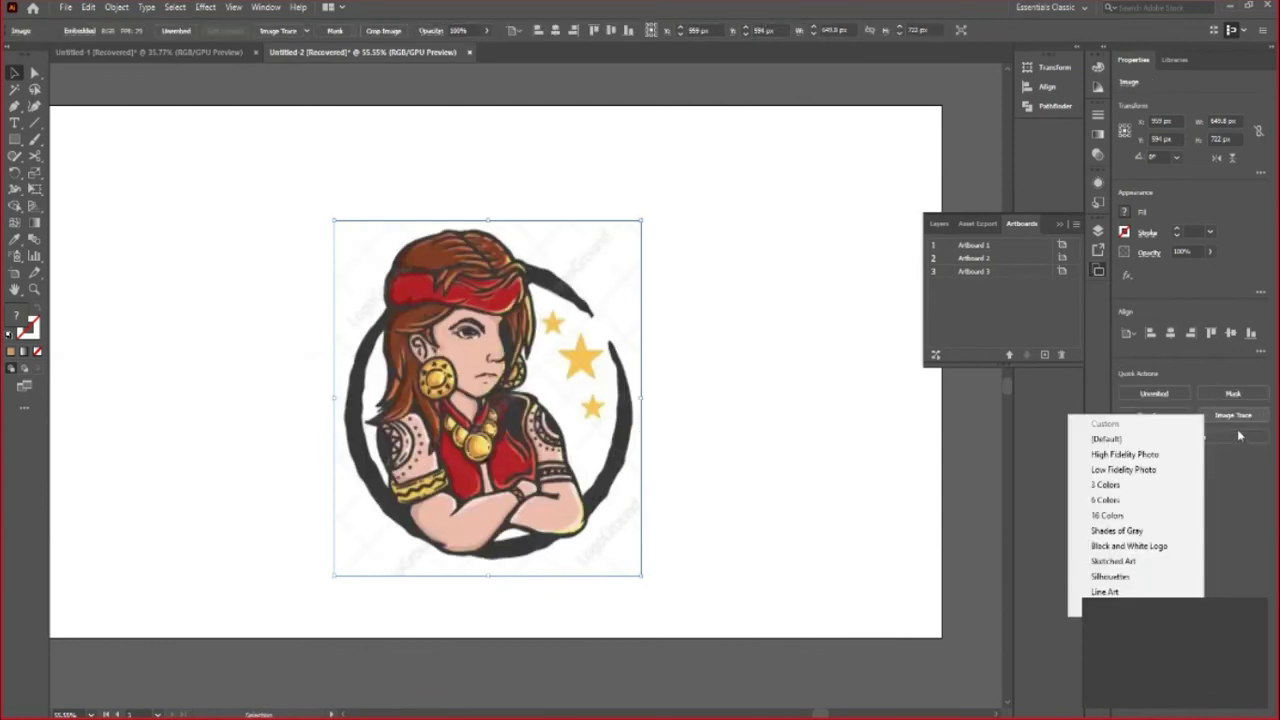
{"action": "left_click", "coordinate": [1095, 500]}
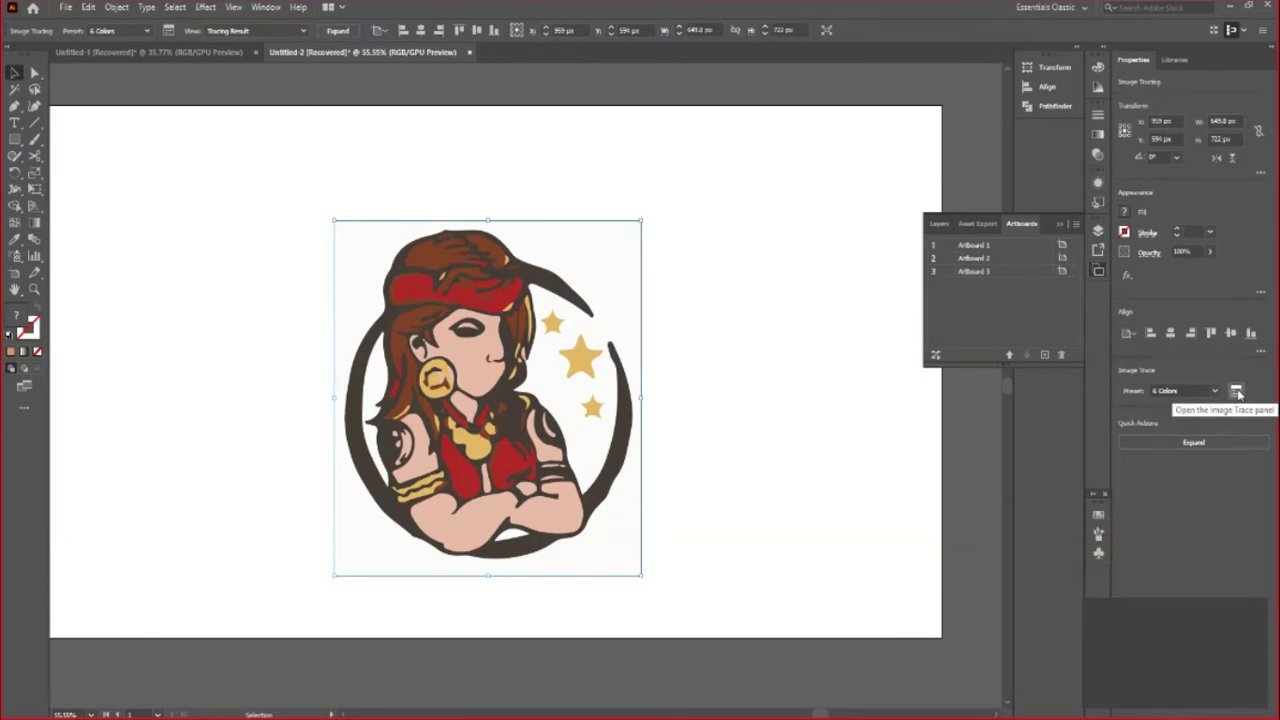
{"action": "left_click", "coordinate": [1237, 392]}
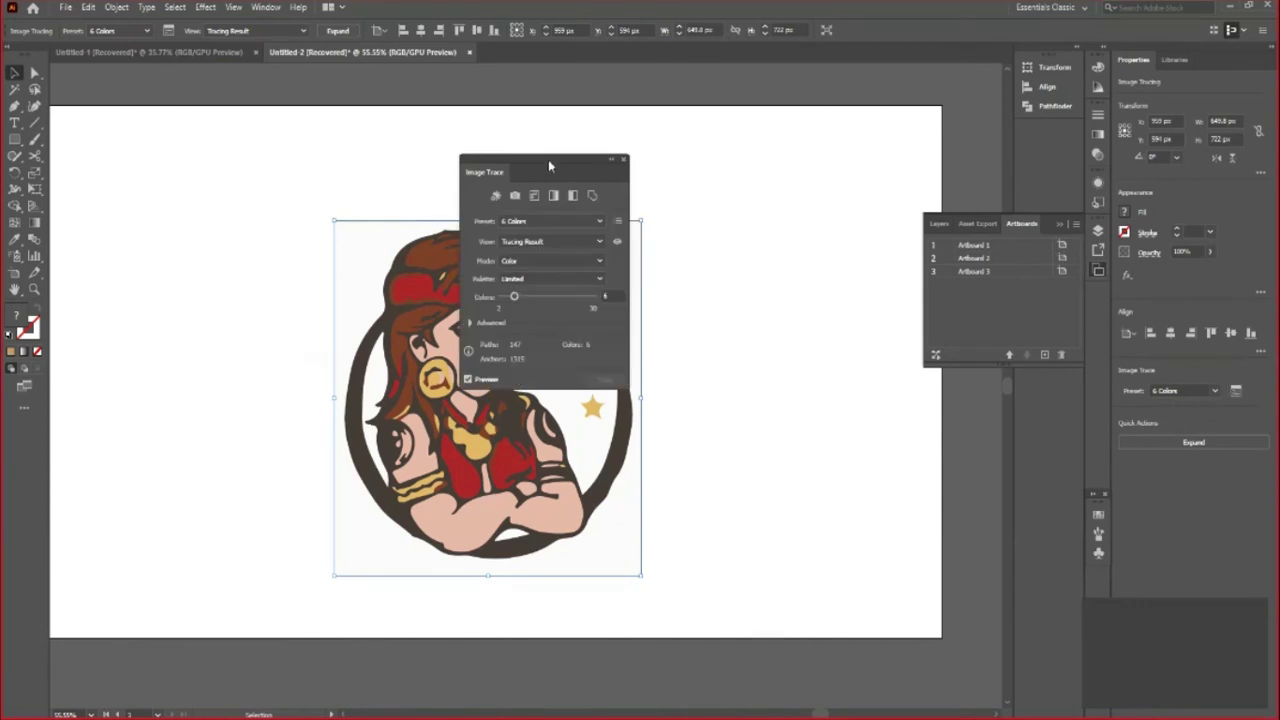
Move the Image Trace panel aside, compare Grayscale, Black & White and Outline presets, then undo twice
{"action": "left_click_drag", "start_coordinate": [549, 166], "coordinate": [770, 164]}
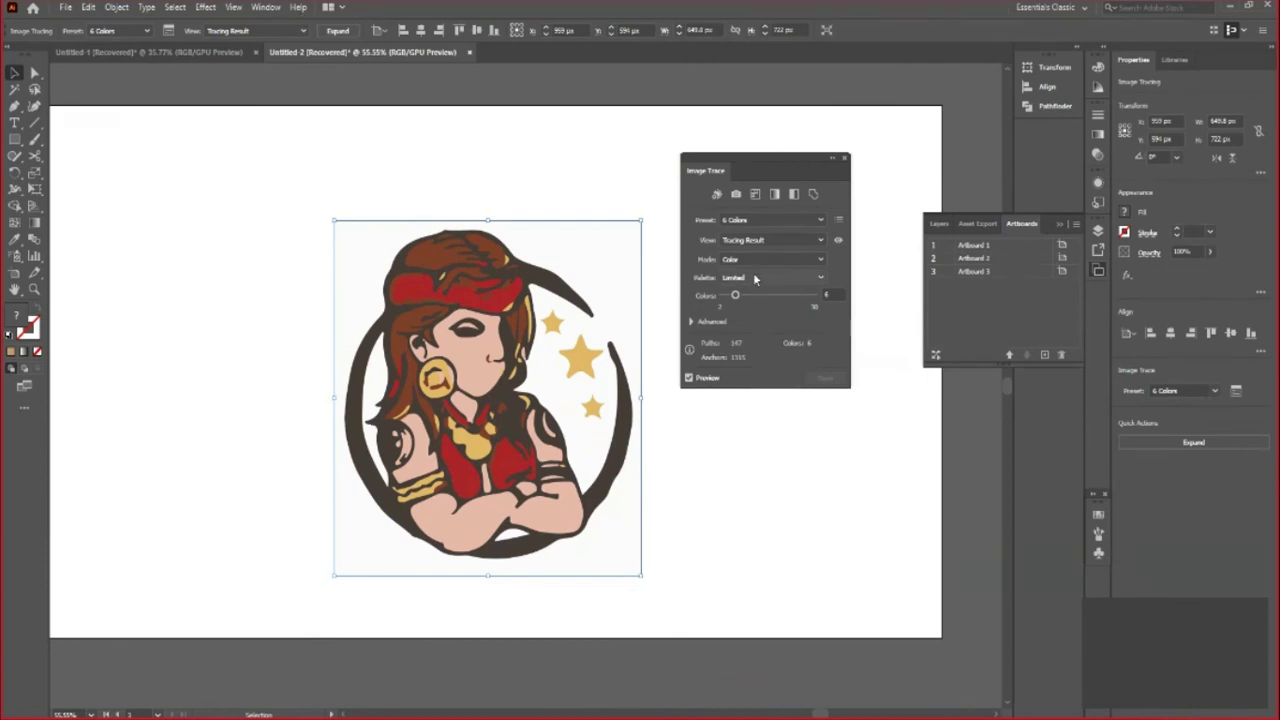
{"action": "left_click", "coordinate": [811, 222]}
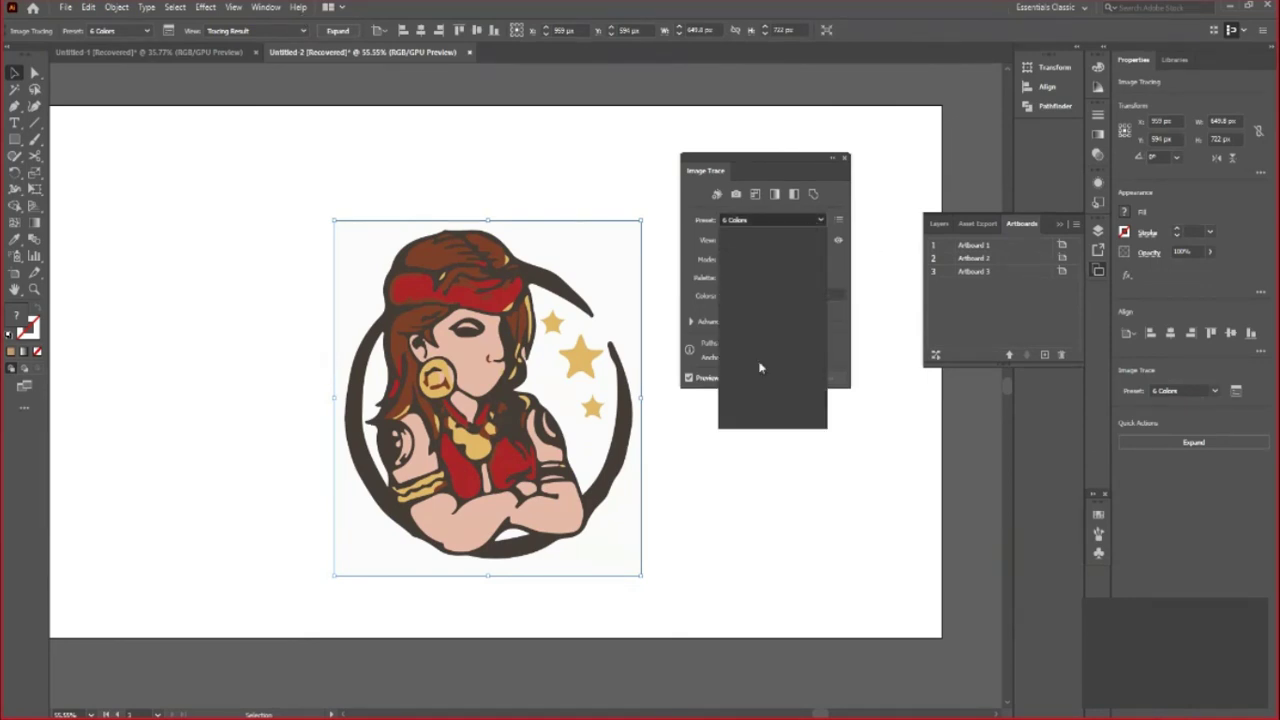
{"action": "left_click", "coordinate": [774, 194]}
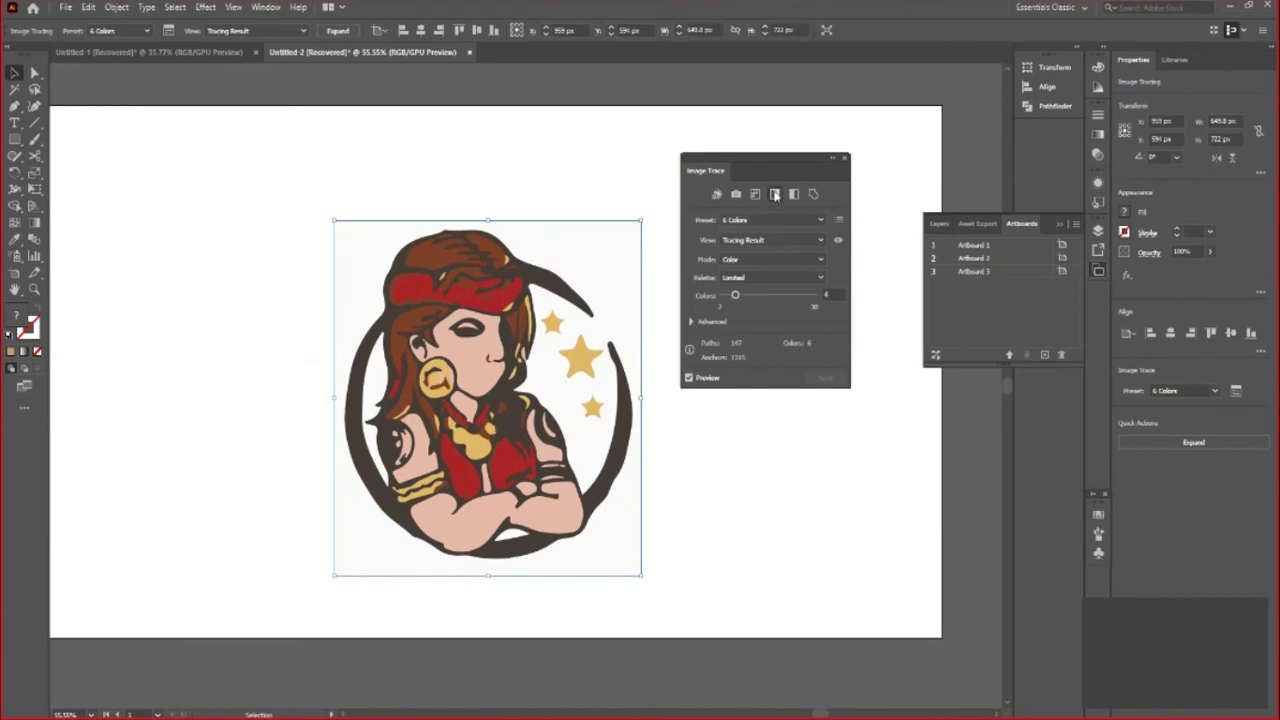
{"action": "left_click", "coordinate": [795, 194]}
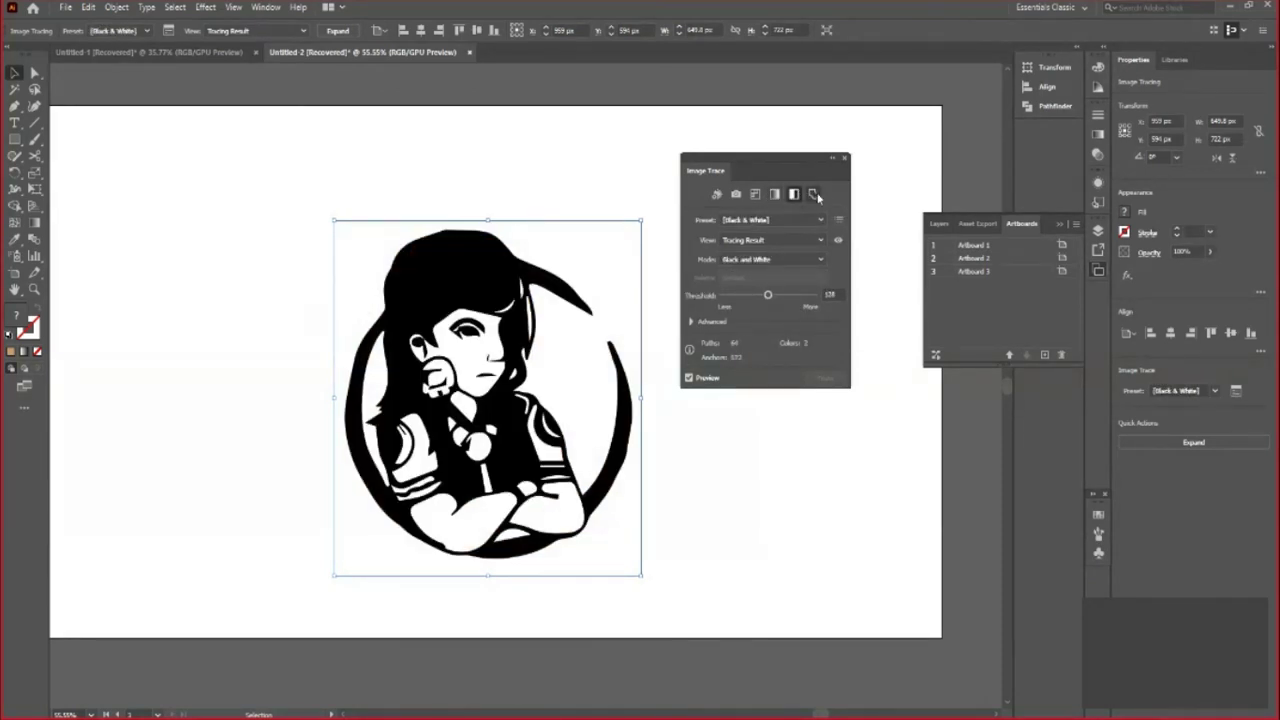
{"action": "left_click", "coordinate": [813, 195]}
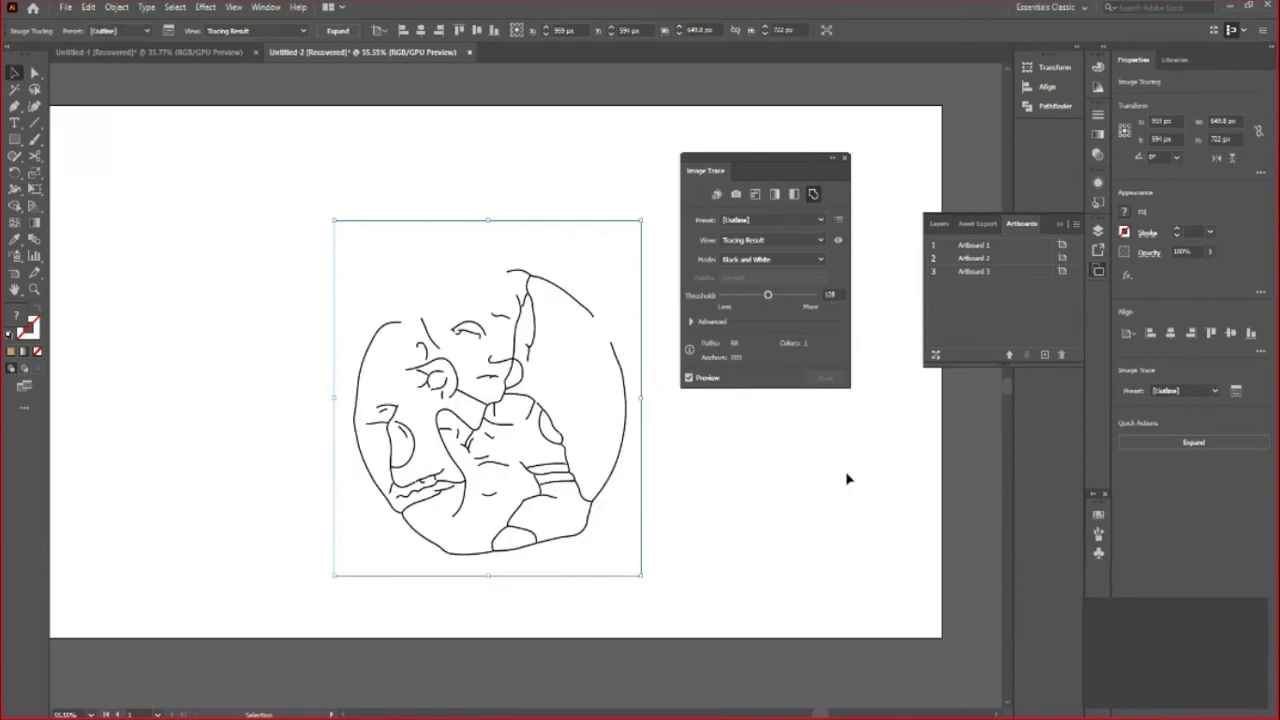
{"action": "key", "text": "ctrl+z"}
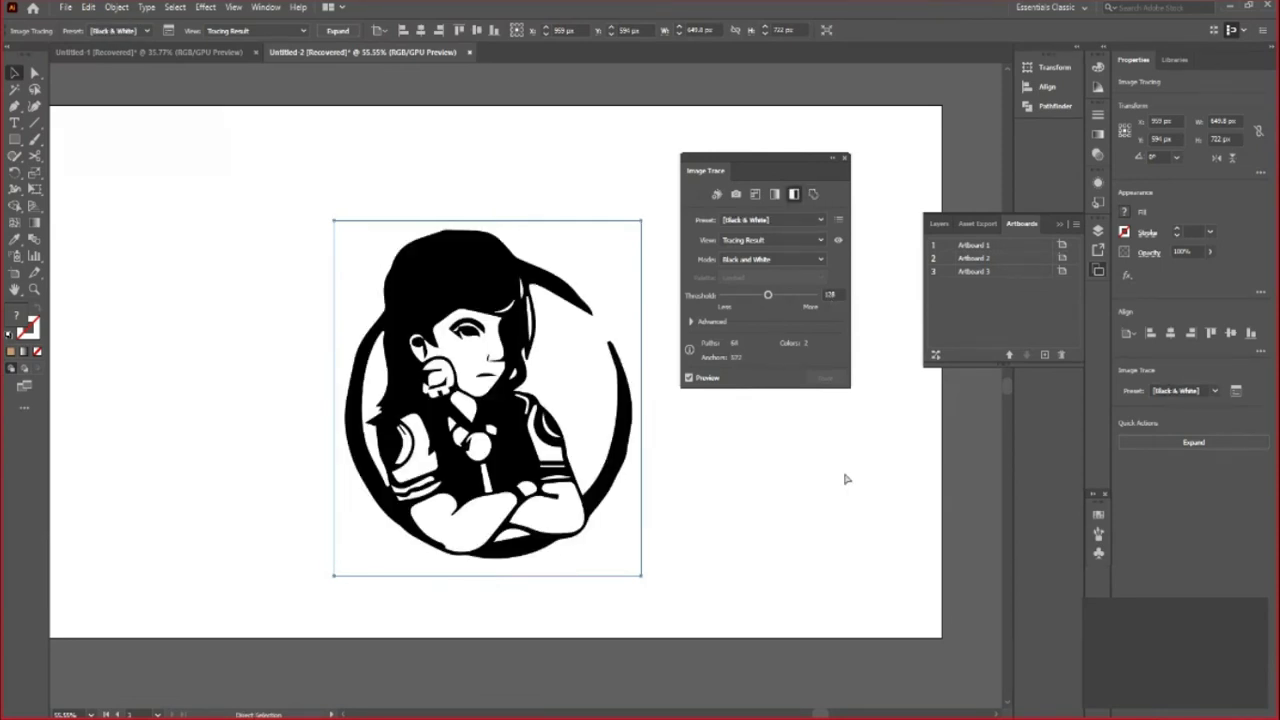
{"action": "key", "text": "ctrl+z"}
{"action": "key", "text": "ctrl+z"}
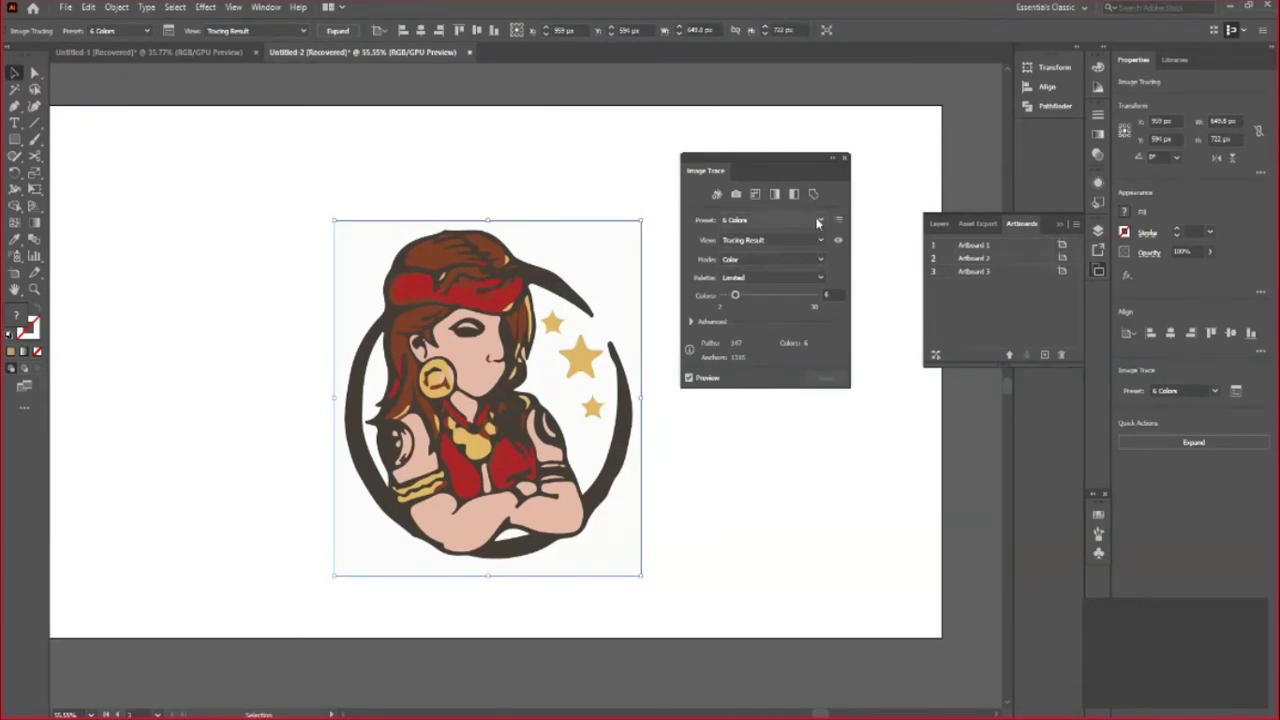
Switch the mascot trace to Grayscale mode and raise Grays to 72
{"action": "left_click", "coordinate": [777, 194]}
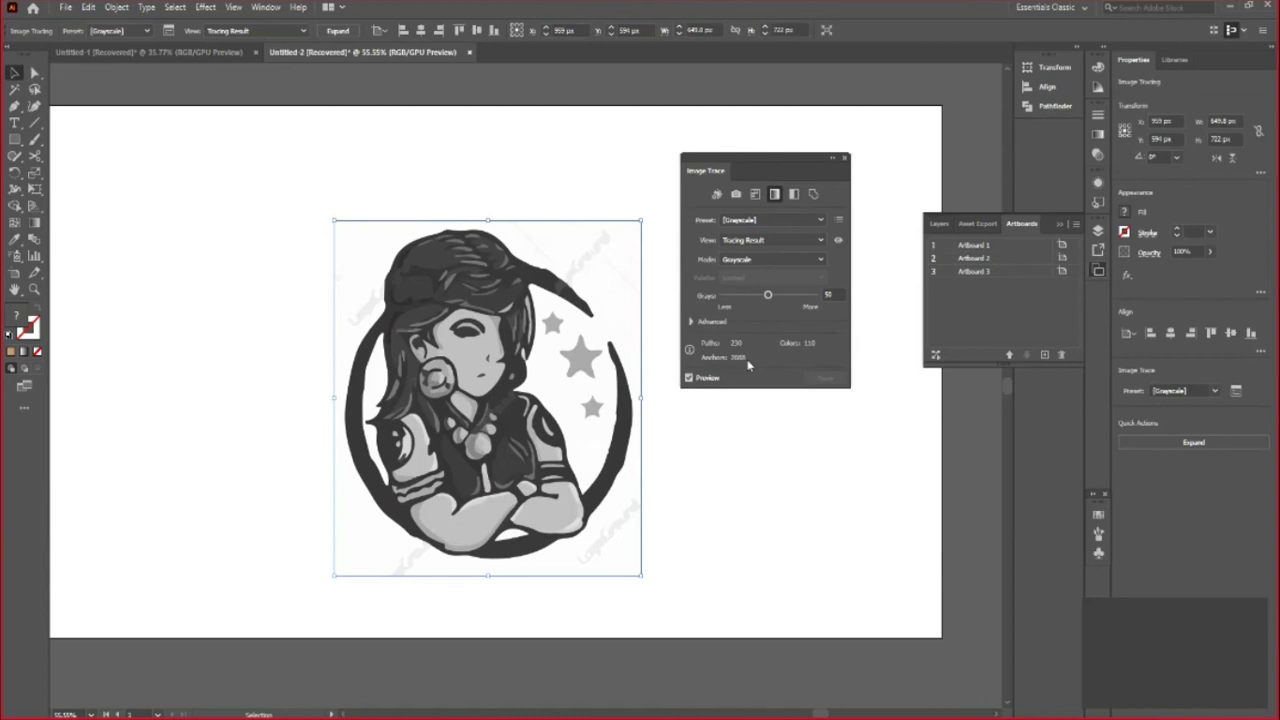
{"action": "left_click_drag", "start_coordinate": [767, 296], "coordinate": [773, 297]}
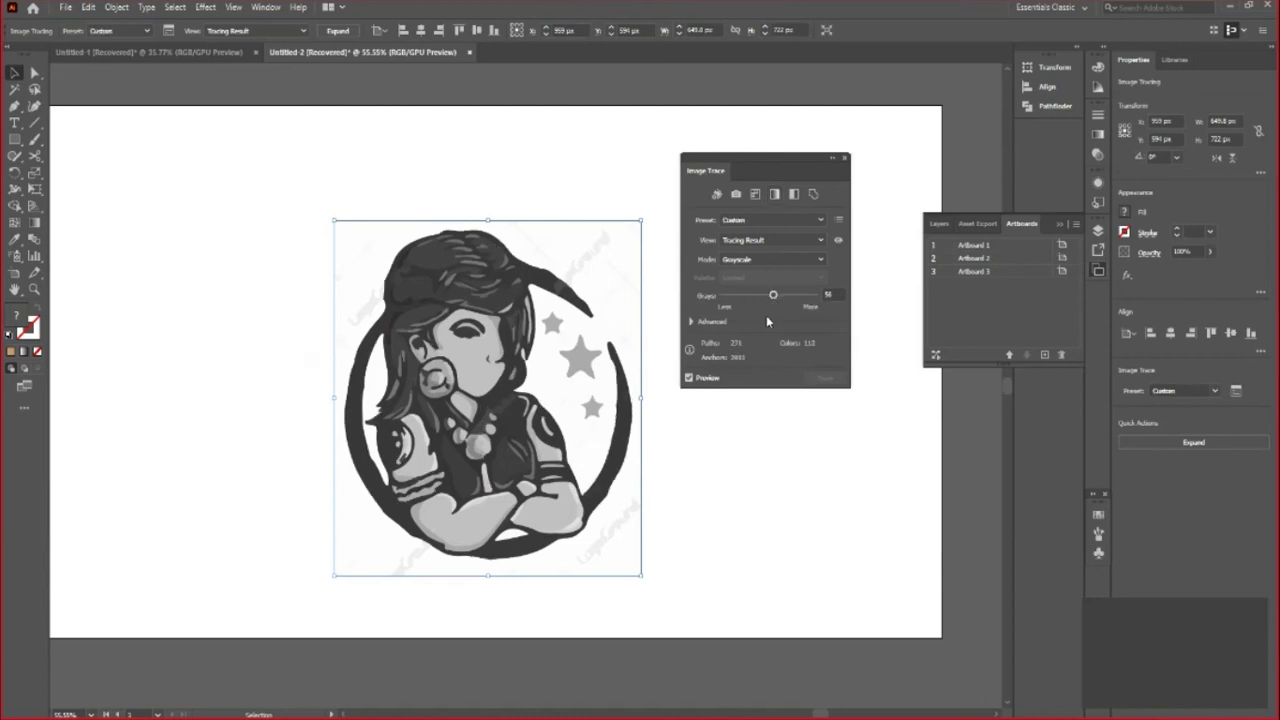
{"action": "left_click_drag", "start_coordinate": [773, 297], "coordinate": [783, 304]}
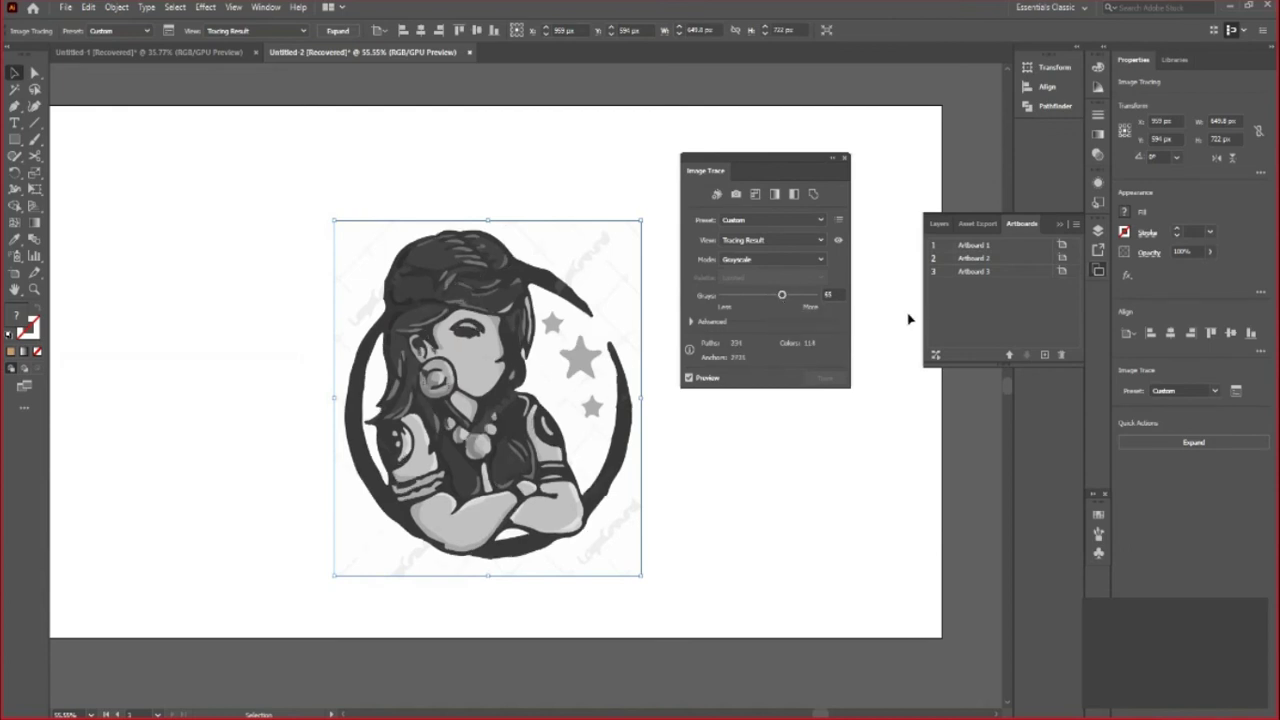
{"action": "left_click_drag", "start_coordinate": [782, 295], "coordinate": [788, 295]}
Set advanced trace options to Paths 57%, Corners about 56%, Noise 32 px, and close the panel
{"action": "left_click", "coordinate": [690, 322]}
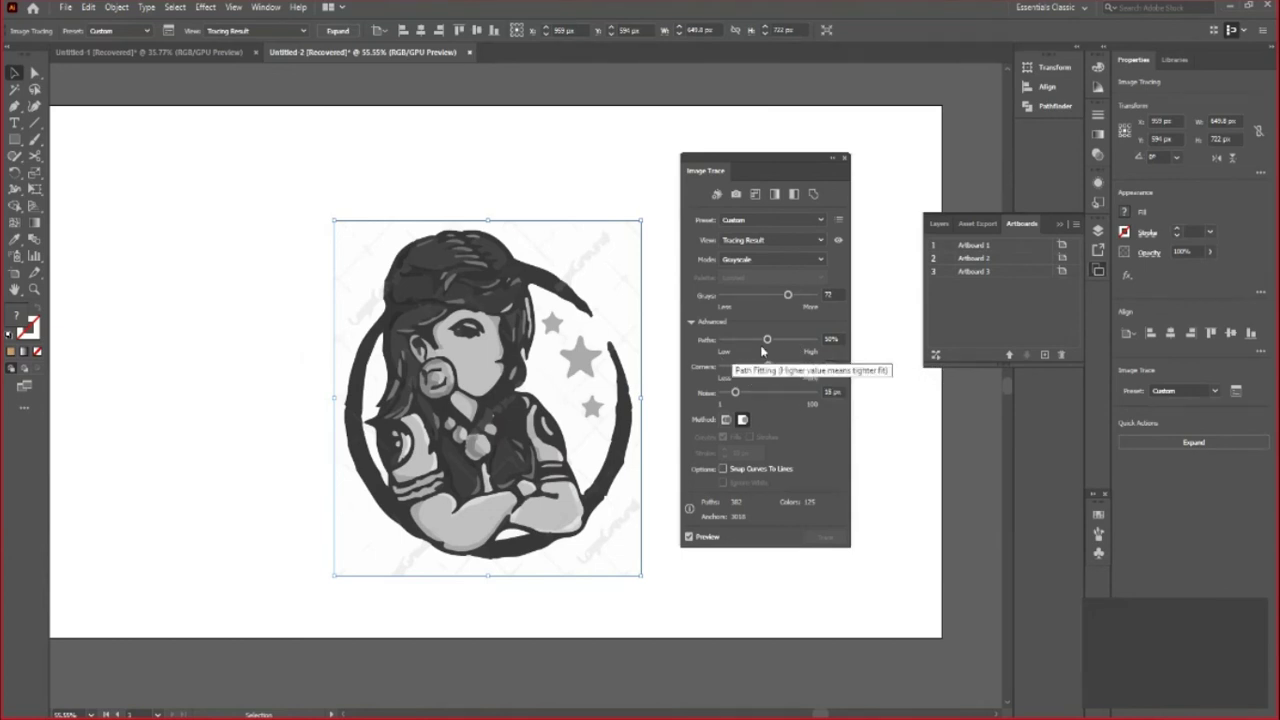
{"action": "left_click_drag", "start_coordinate": [767, 341], "coordinate": [782, 343]}
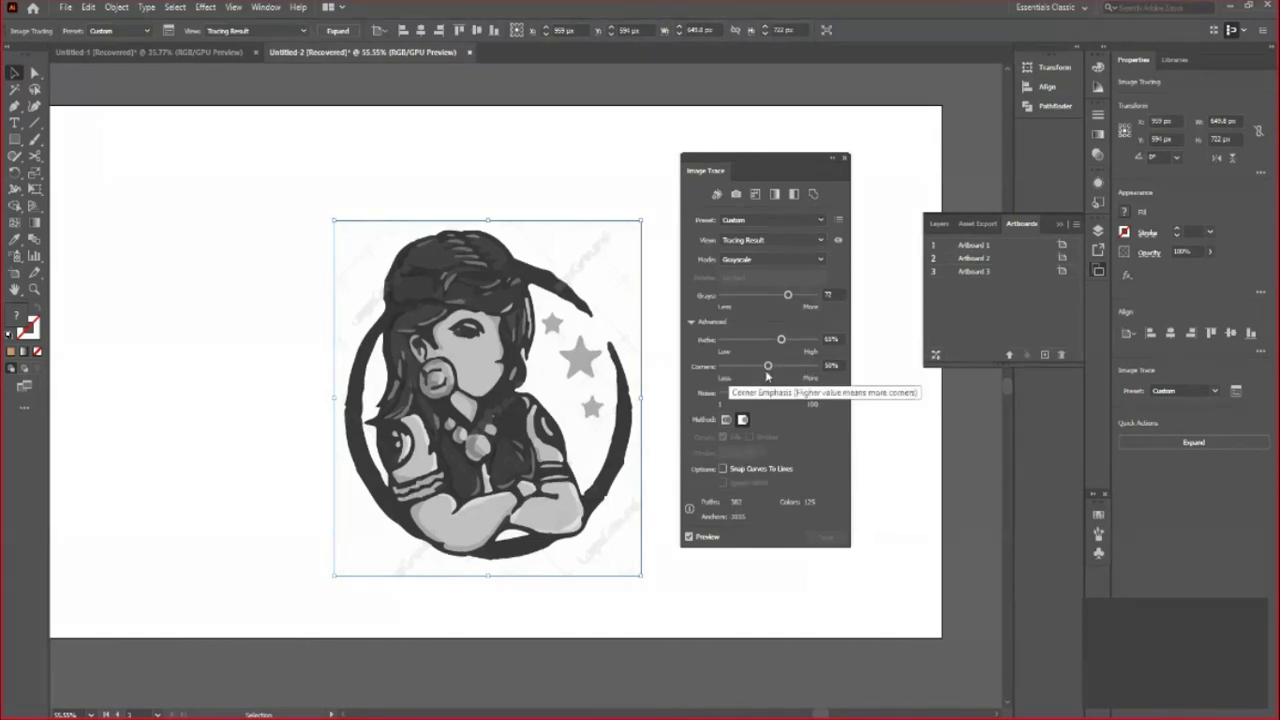
{"action": "left_click_drag", "start_coordinate": [775, 368], "coordinate": [773, 368]}
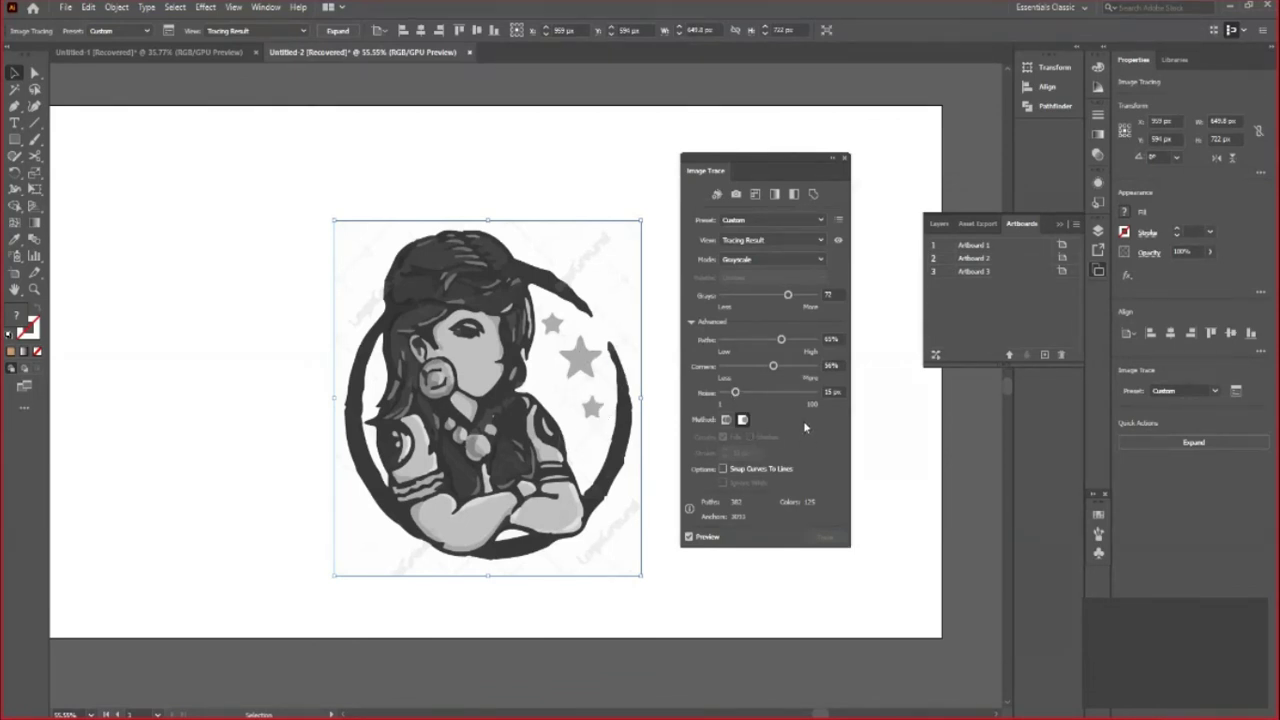
{"action": "left_click_drag", "start_coordinate": [735, 392], "coordinate": [751, 392]}
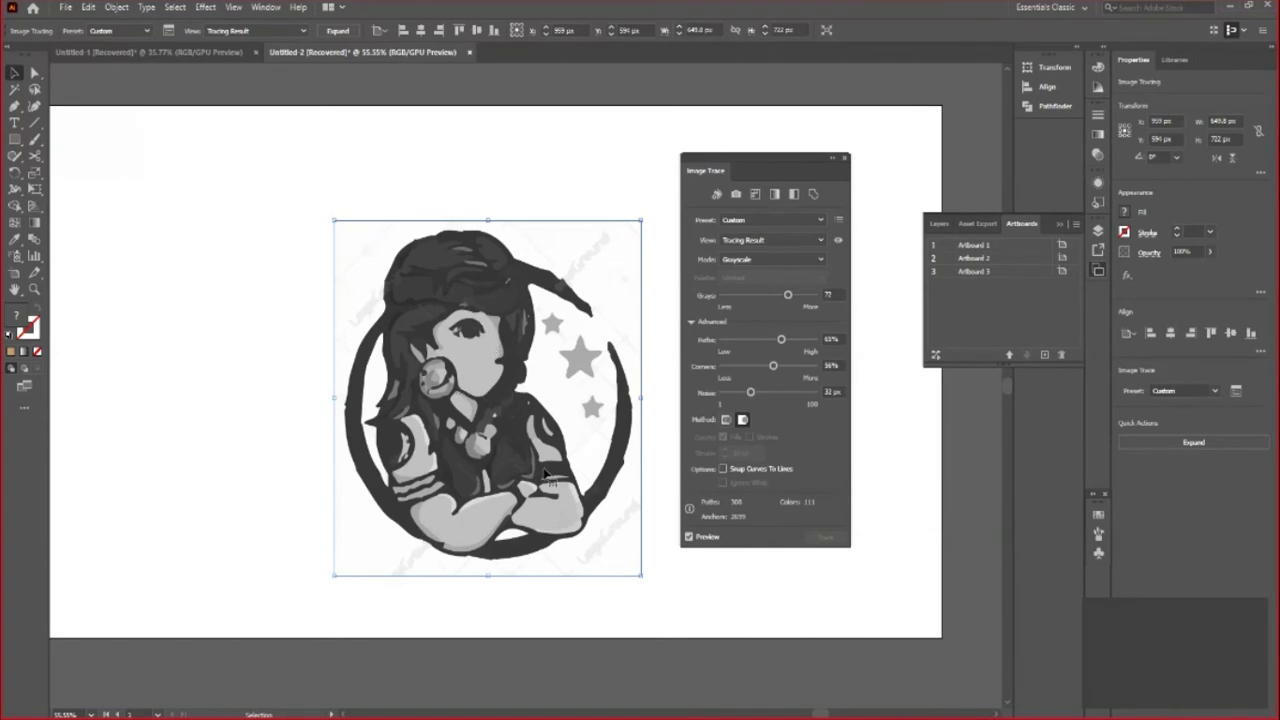
{"action": "left_click", "coordinate": [845, 158]}
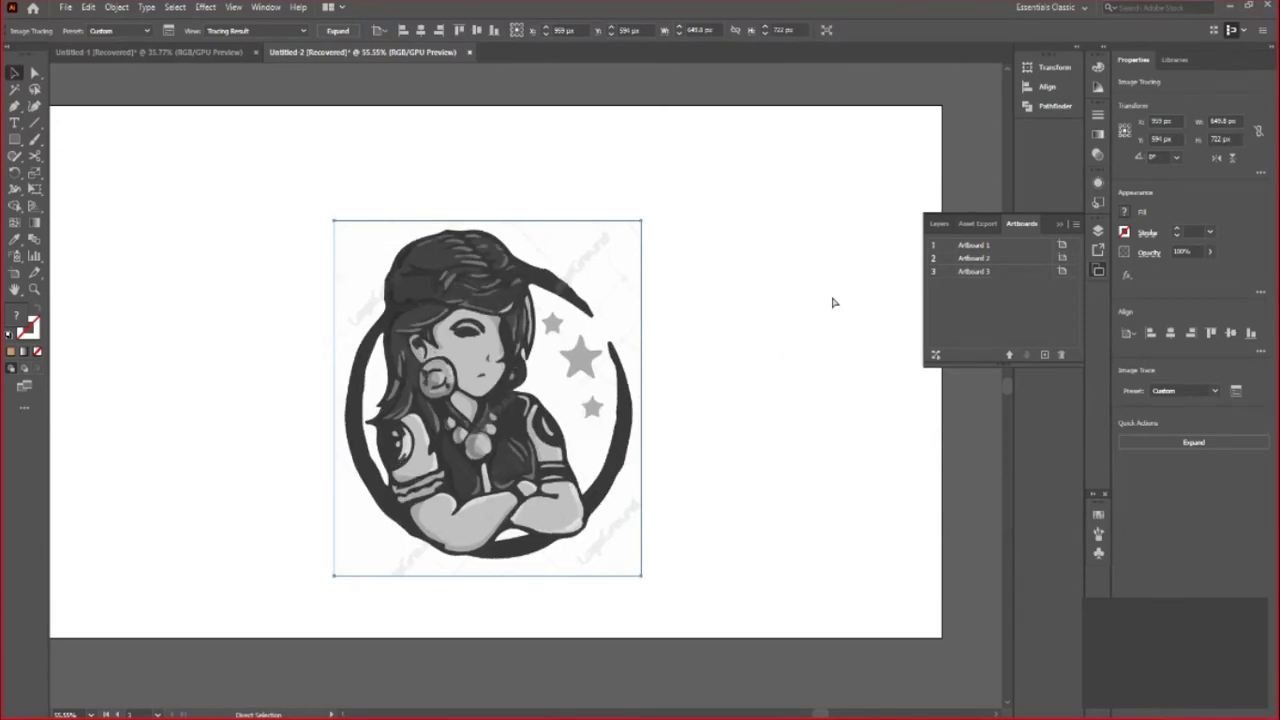
Undo the grayscale trace, enlarge the mascot image, and trial a flat-colour preset
{"action": "key", "text": "ctrl+z"}
{"action": "left_click_drag", "start_coordinate": [611, 541], "coordinate": [629, 563]}
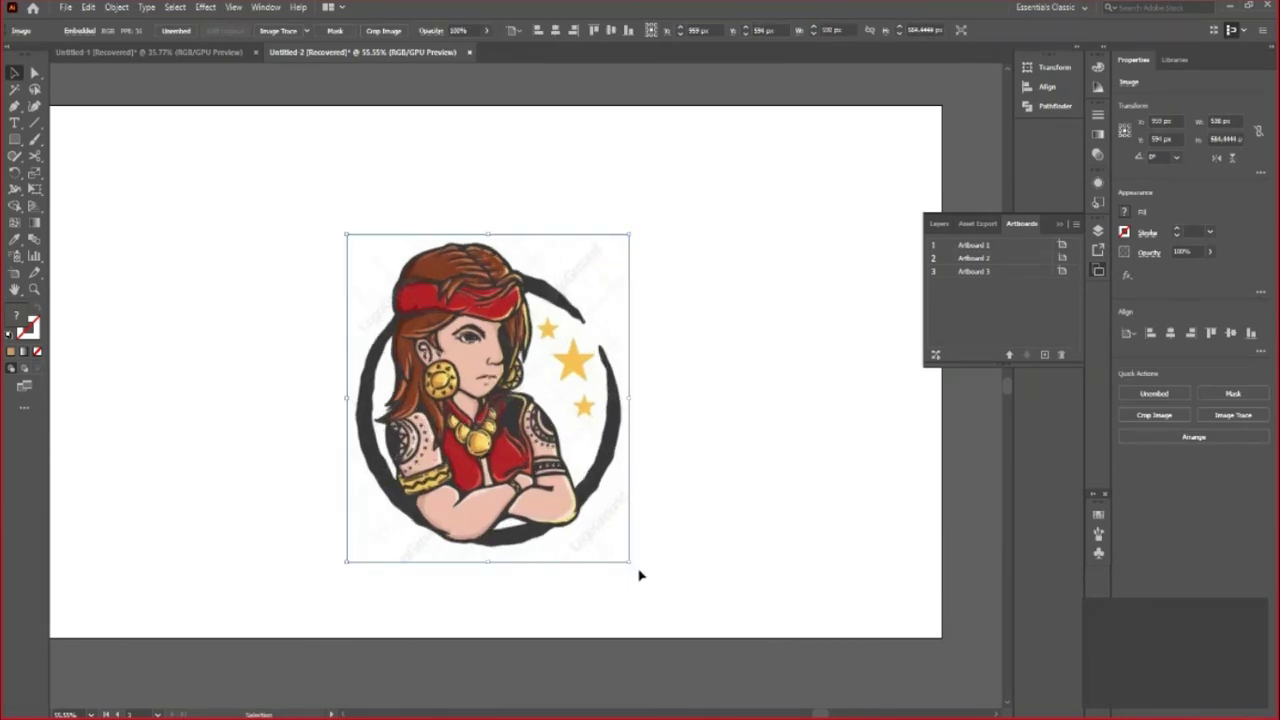
{"action": "left_click", "coordinate": [307, 31]}
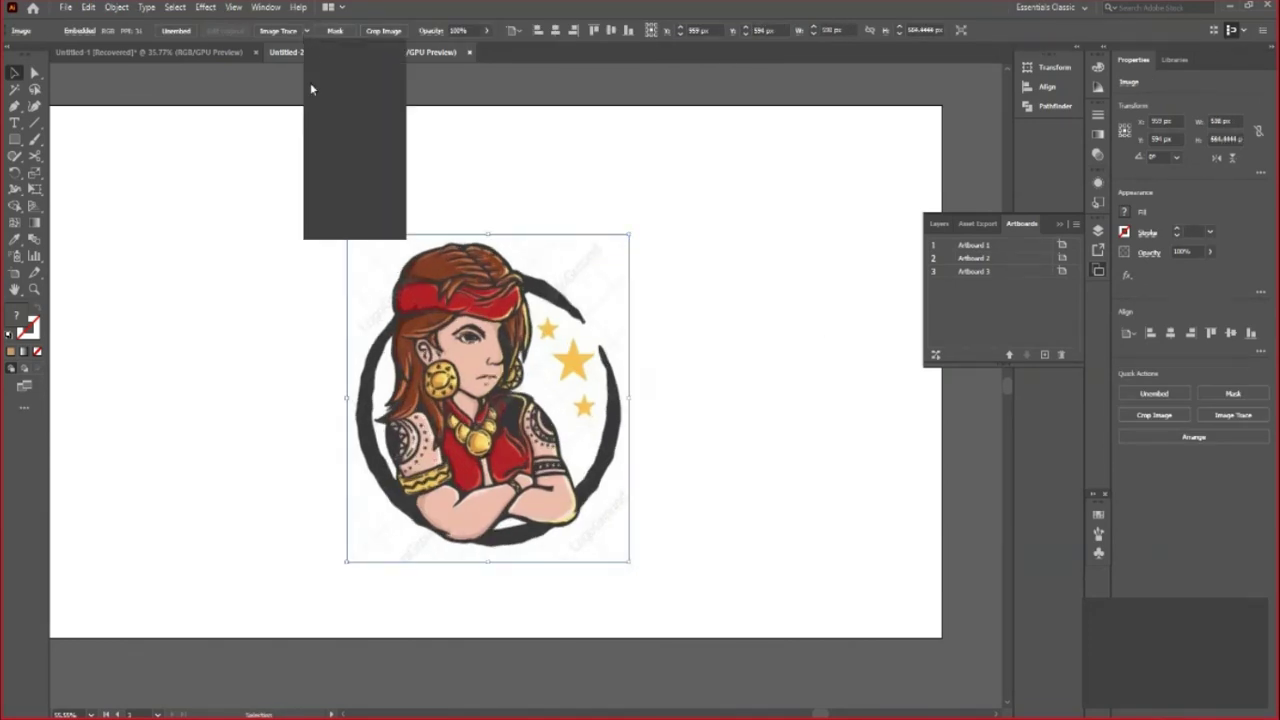
{"action": "left_click", "coordinate": [338, 131]}
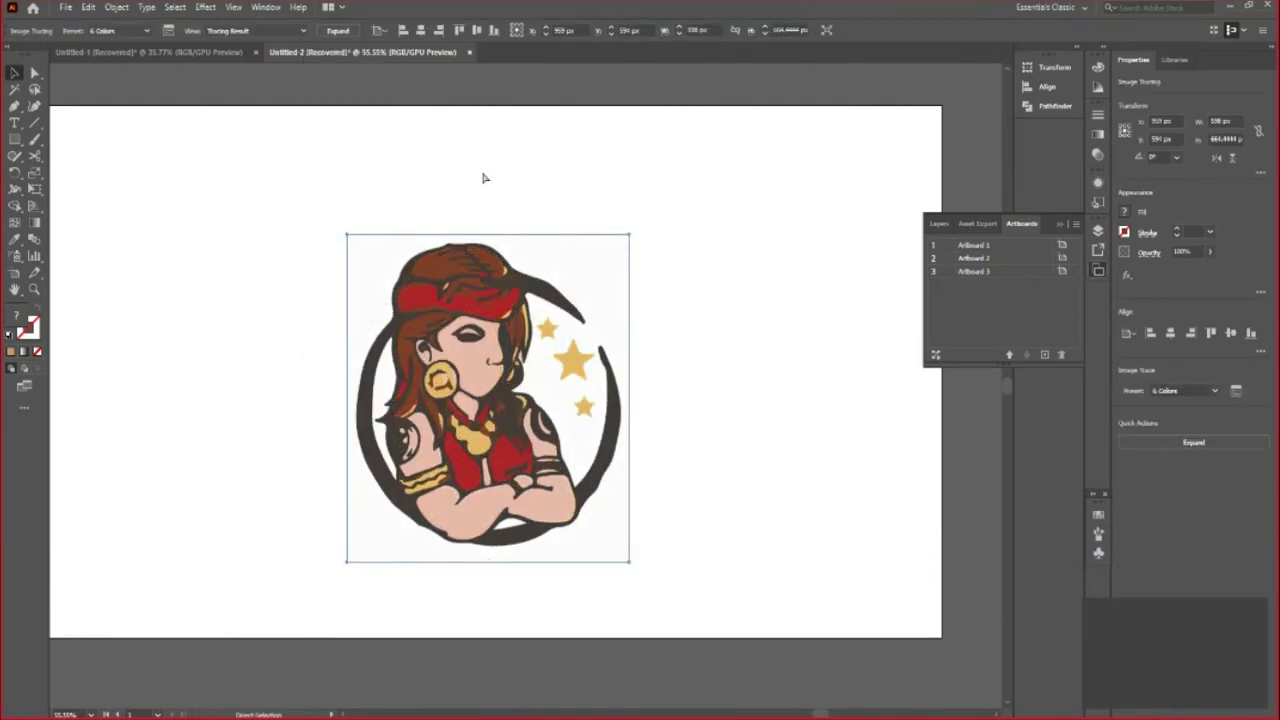
{"action": "key", "text": "ctrl+z"}
Trace the mascot with the 16 Colors preset, then expand and ungroup it
{"action": "left_click", "coordinate": [307, 31]}
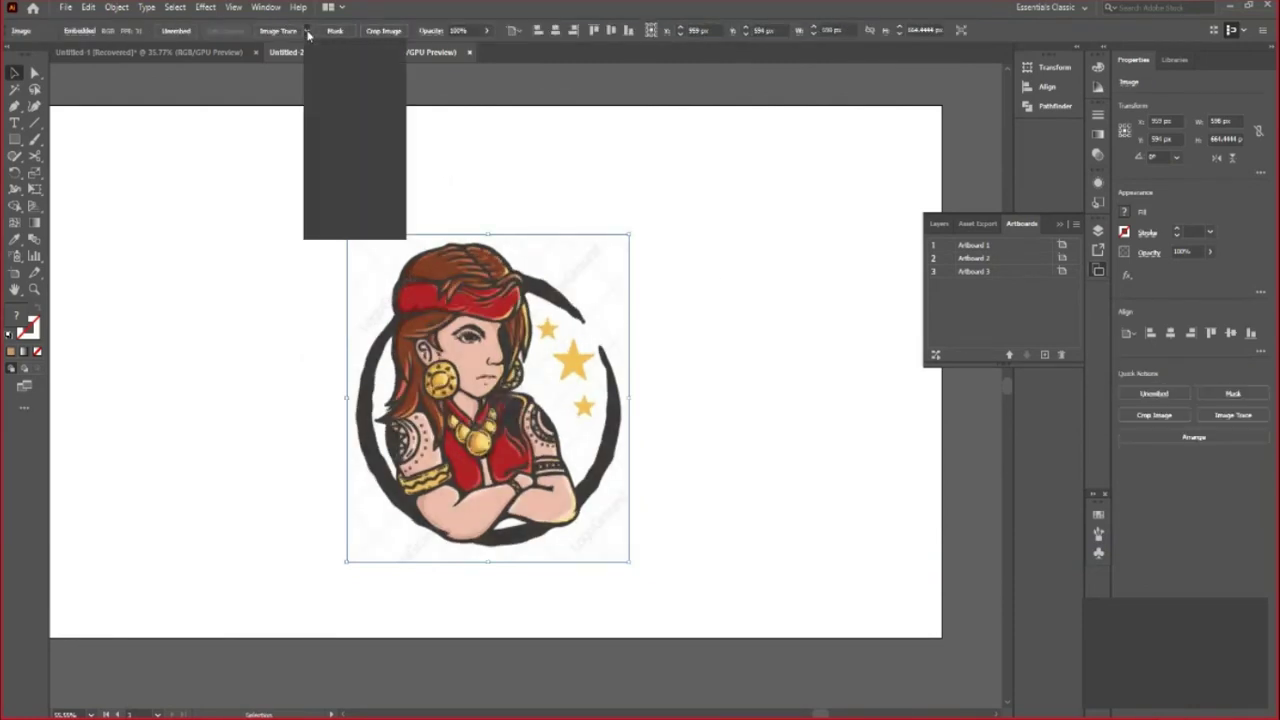
{"action": "left_click", "coordinate": [340, 152]}
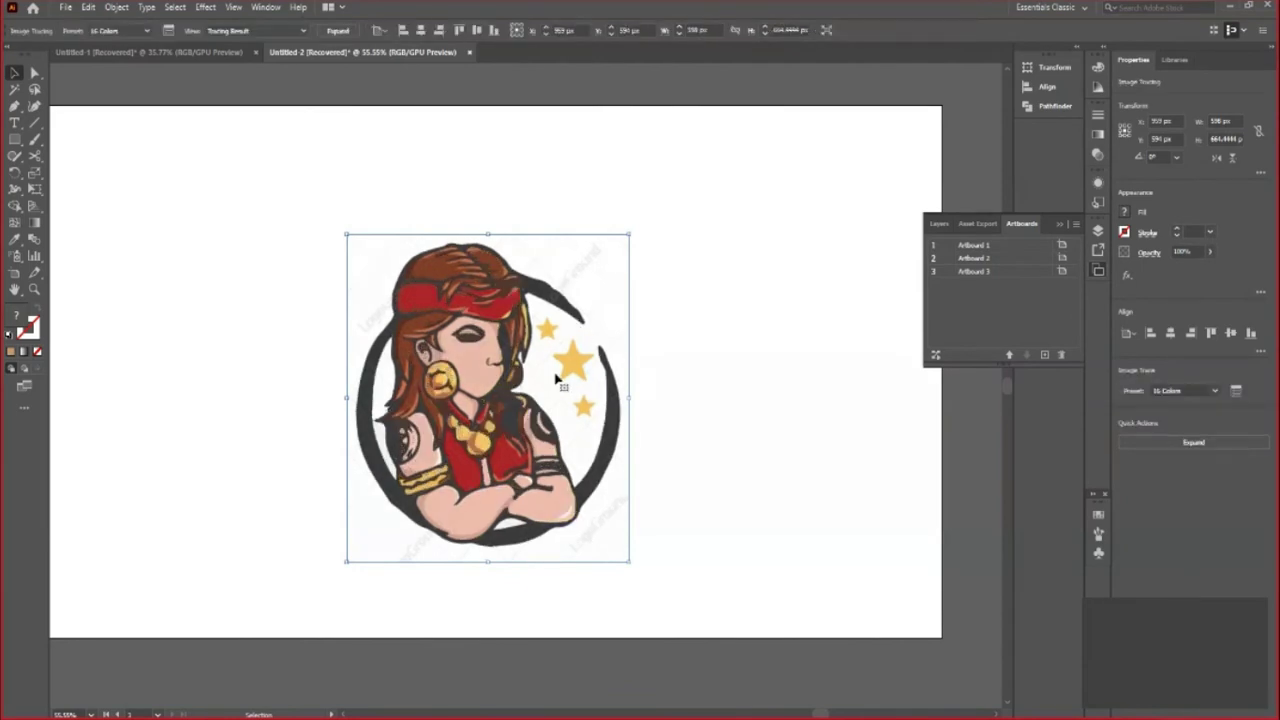
{"action": "left_click", "coordinate": [338, 30]}
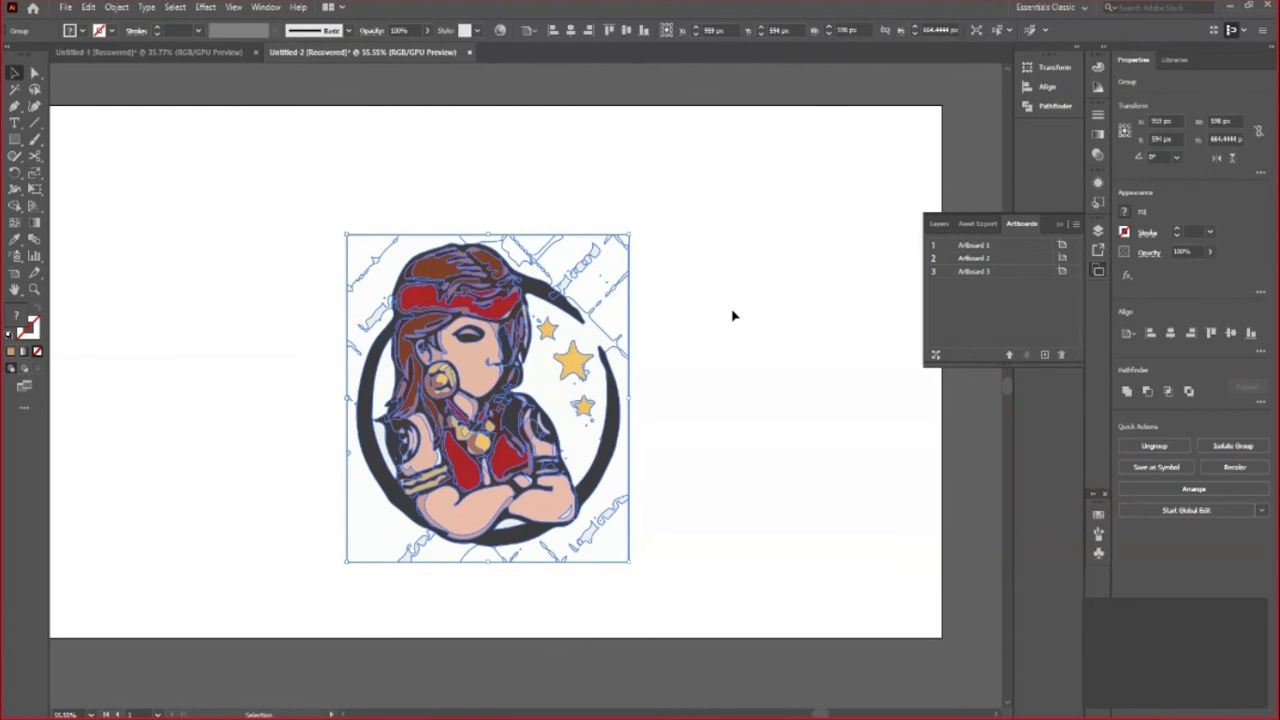
{"action": "key", "text": "ctrl+z"}
{"action": "key", "text": "ctrl+shift+z"}
{"action": "right_click", "coordinate": [601, 316]}
{"action": "left_click", "coordinate": [655, 432]}
Select the stray top-right swash shapes and move them down to the lower left
{"action": "left_click_drag", "start_coordinate": [562, 212], "coordinate": [640, 297]}
{"action": "key", "text": "Return"}
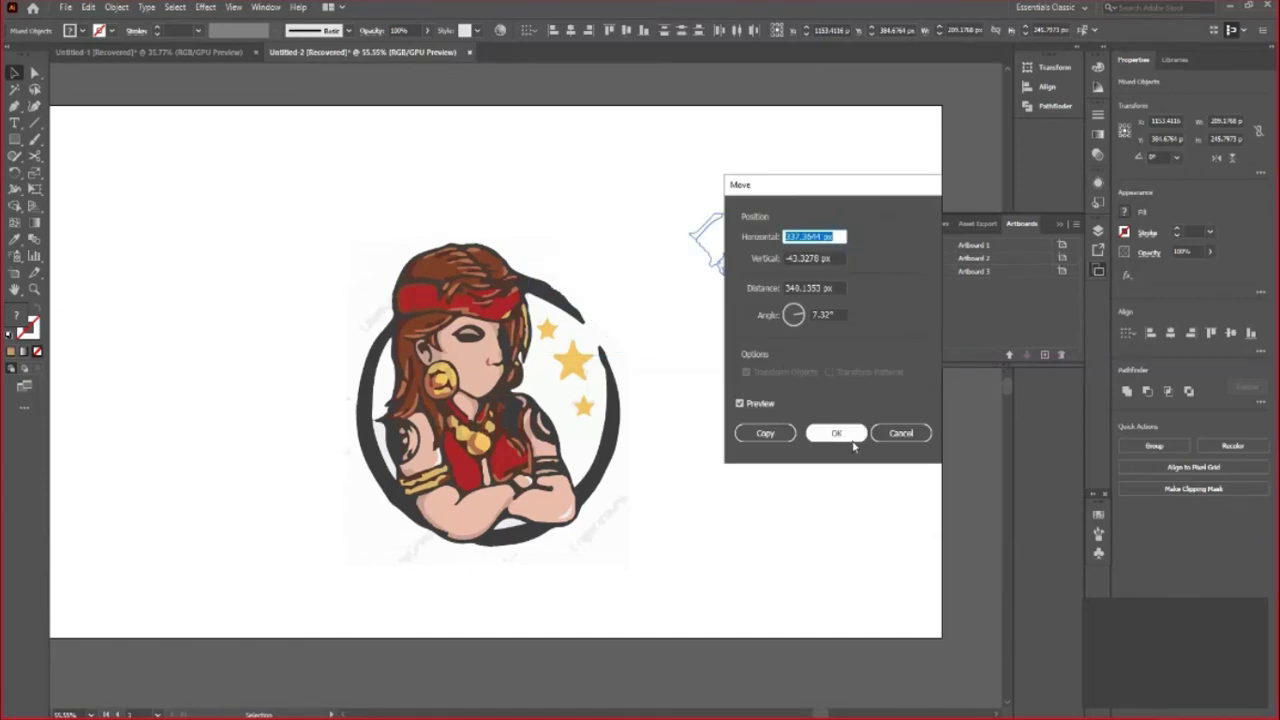
{"action": "left_click", "coordinate": [836, 433]}
{"action": "mouse_move", "coordinate": [660, 280]}
{"action": "left_mouse_down"}
{"action": "mouse_move", "coordinate": [591, 566]}
{"action": "mouse_move", "coordinate": [614, 569]}
{"action": "mouse_move", "coordinate": [493, 543]}
{"action": "left_mouse_up"}
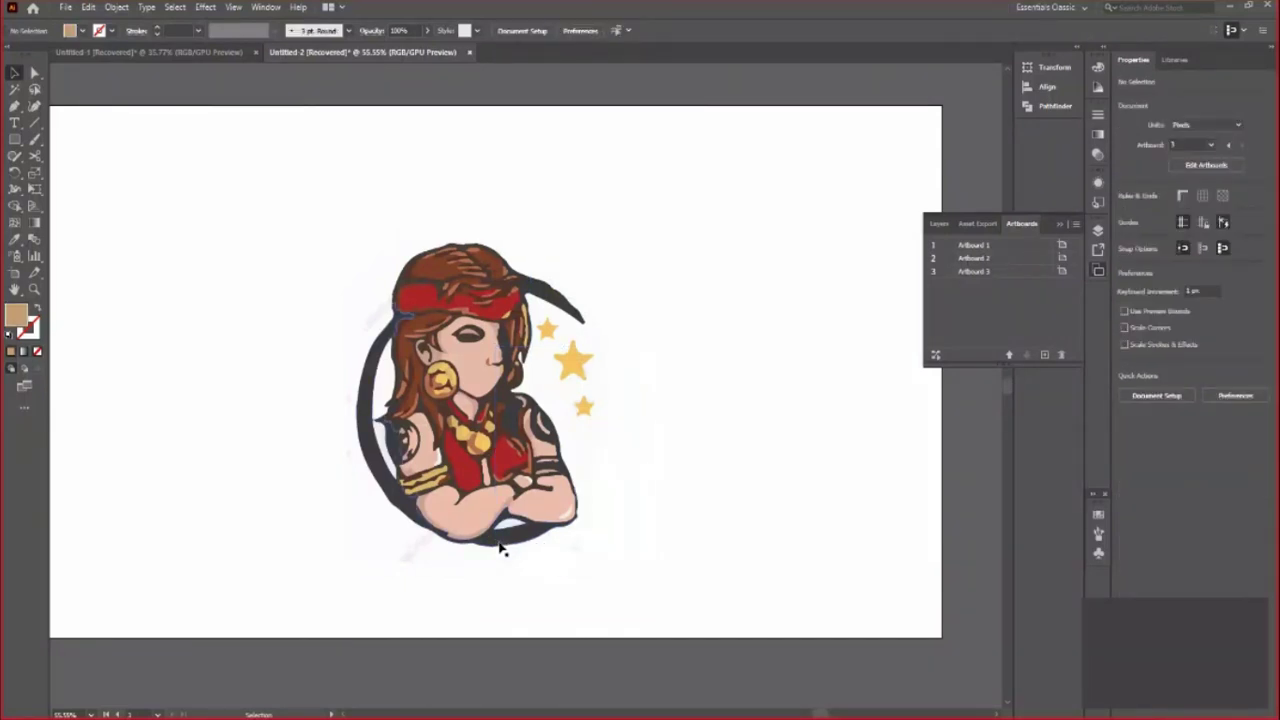
Delete the faint white and grey background fragments around the artwork
{"action": "left_click", "coordinate": [636, 470]}
{"action": "key", "text": "Delete"}
{"action": "left_click", "coordinate": [414, 547]}
{"action": "key", "text": "Delete"}
{"action": "left_click", "coordinate": [414, 556]}
{"action": "key", "text": "Delete"}
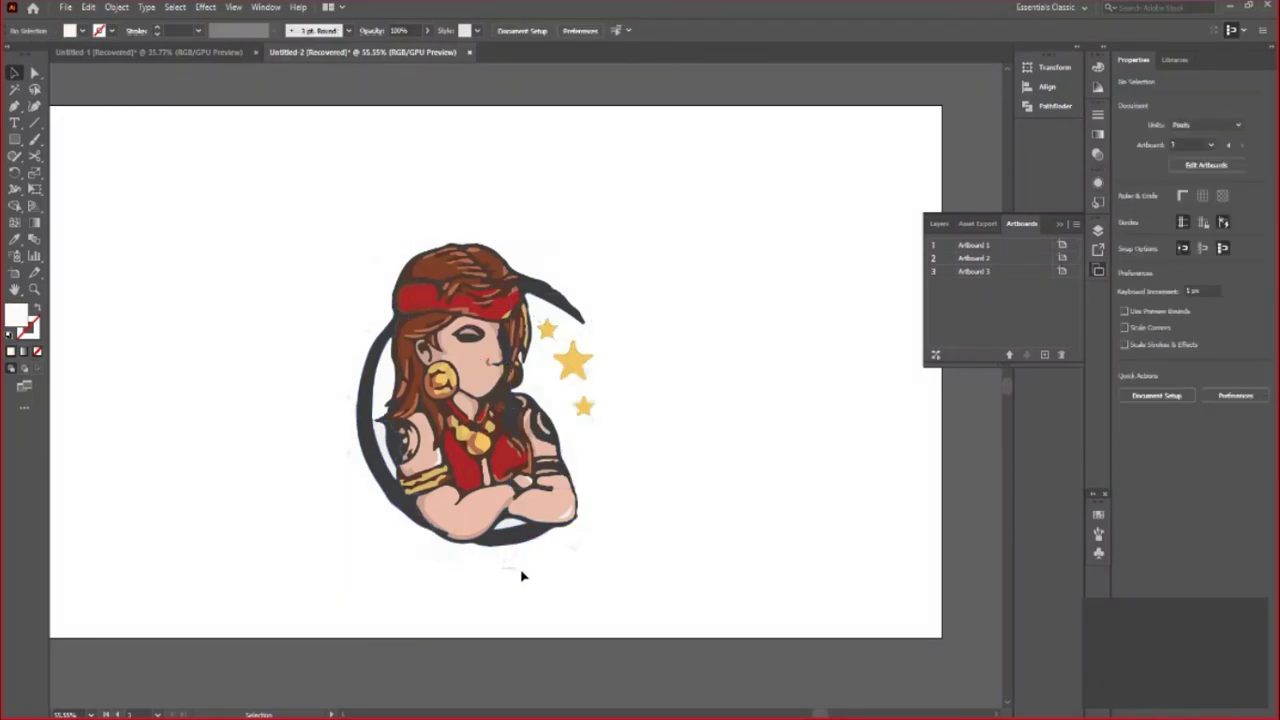
{"action": "left_click", "coordinate": [562, 549]}
{"action": "key", "text": "Delete"}
Fill the mascot's crossed hands with a blue swatch
{"action": "left_click", "coordinate": [552, 512]}
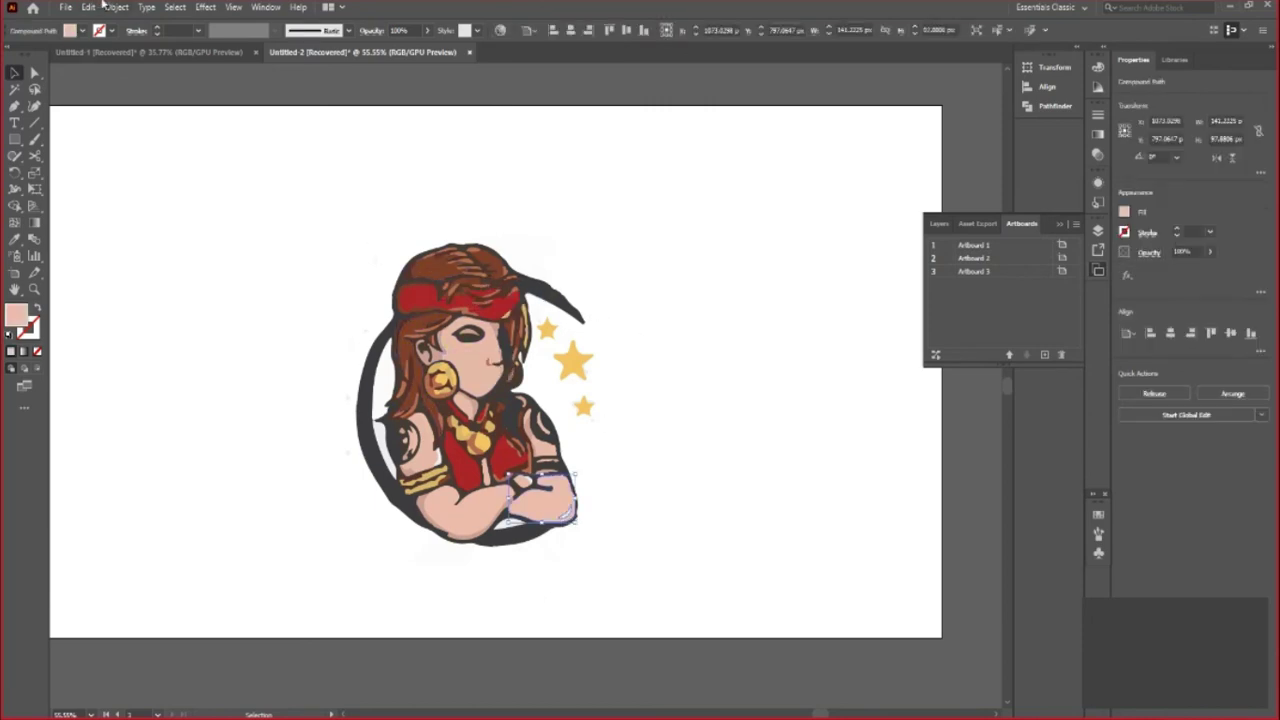
{"action": "left_click", "coordinate": [80, 30]}
{"action": "left_click", "coordinate": [90, 72]}
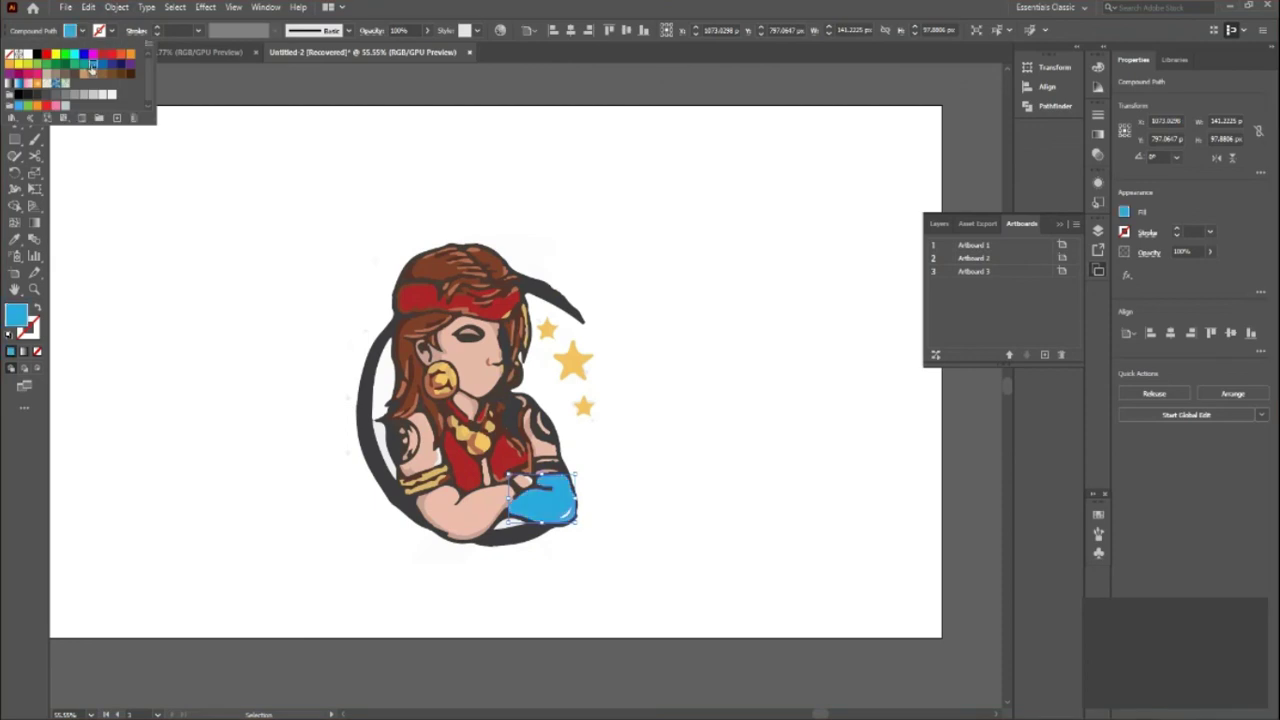
{"action": "left_click", "coordinate": [305, 372]}
Fill the skin-coloured arm blue as well, after briefly trying light grey
{"action": "left_click", "coordinate": [490, 522]}
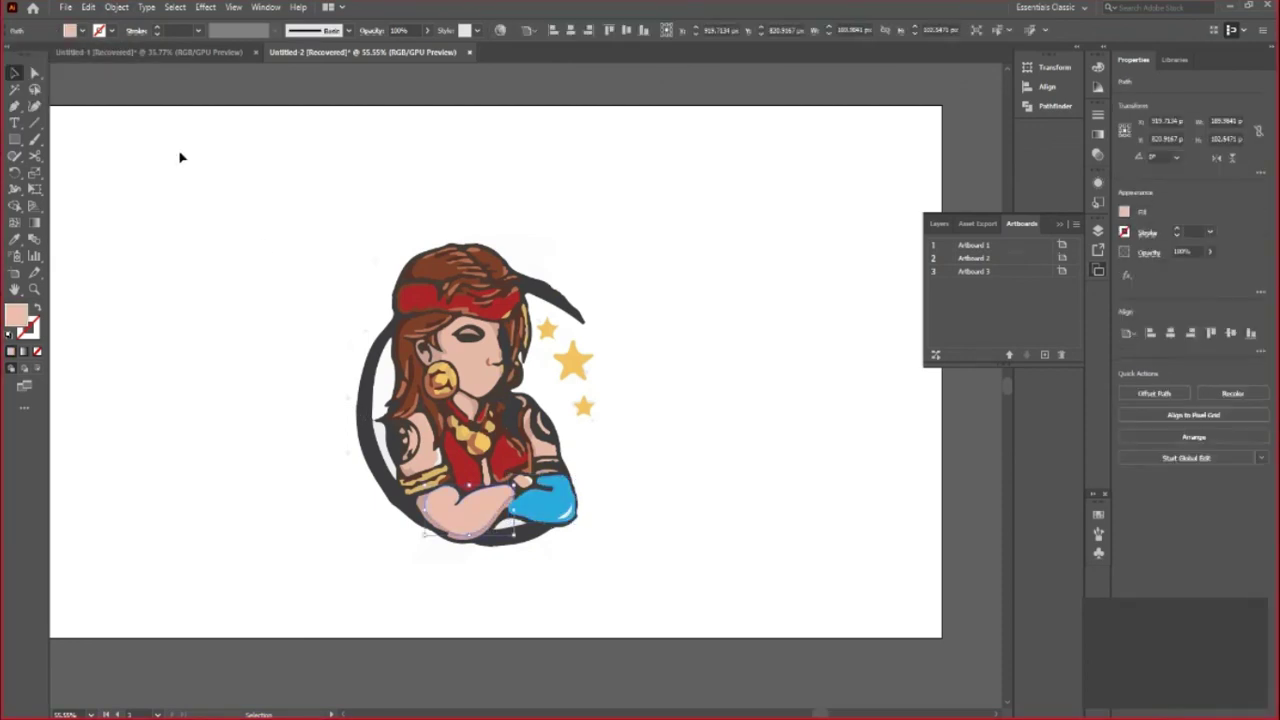
{"action": "left_click", "coordinate": [81, 32]}
{"action": "left_click", "coordinate": [92, 95]}
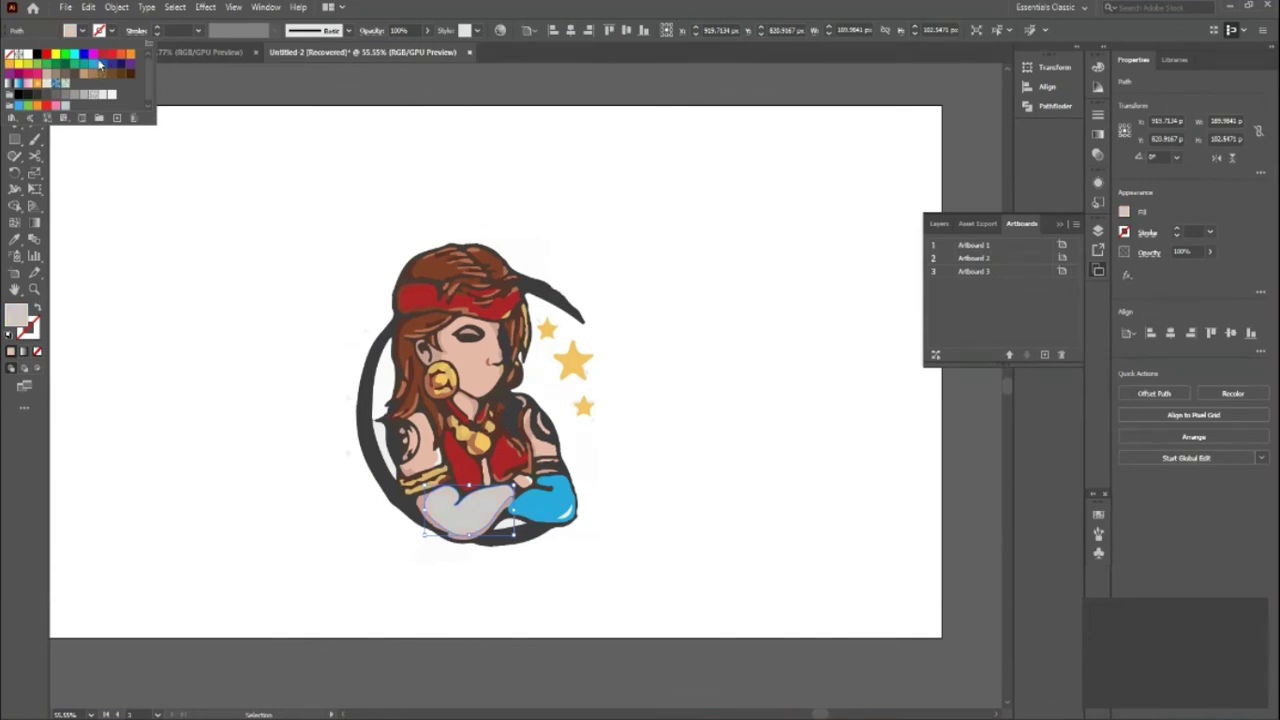
{"action": "left_click", "coordinate": [95, 64]}
{"action": "left_click", "coordinate": [216, 222]}
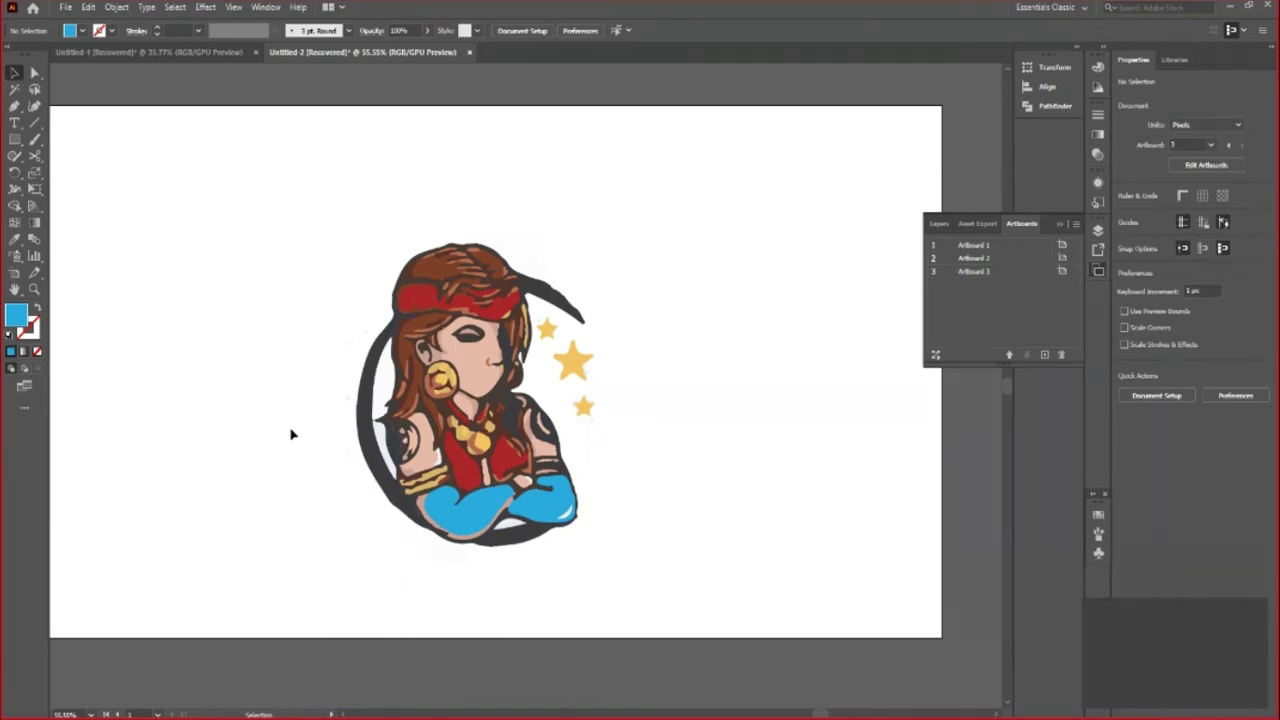
Zoom out to the full artboard and delete all of the woman mascot artwork
{"action": "key", "text": "z"}
{"action": "left_click_drag", "start_coordinate": [400, 330], "coordinate": [337, 334]}
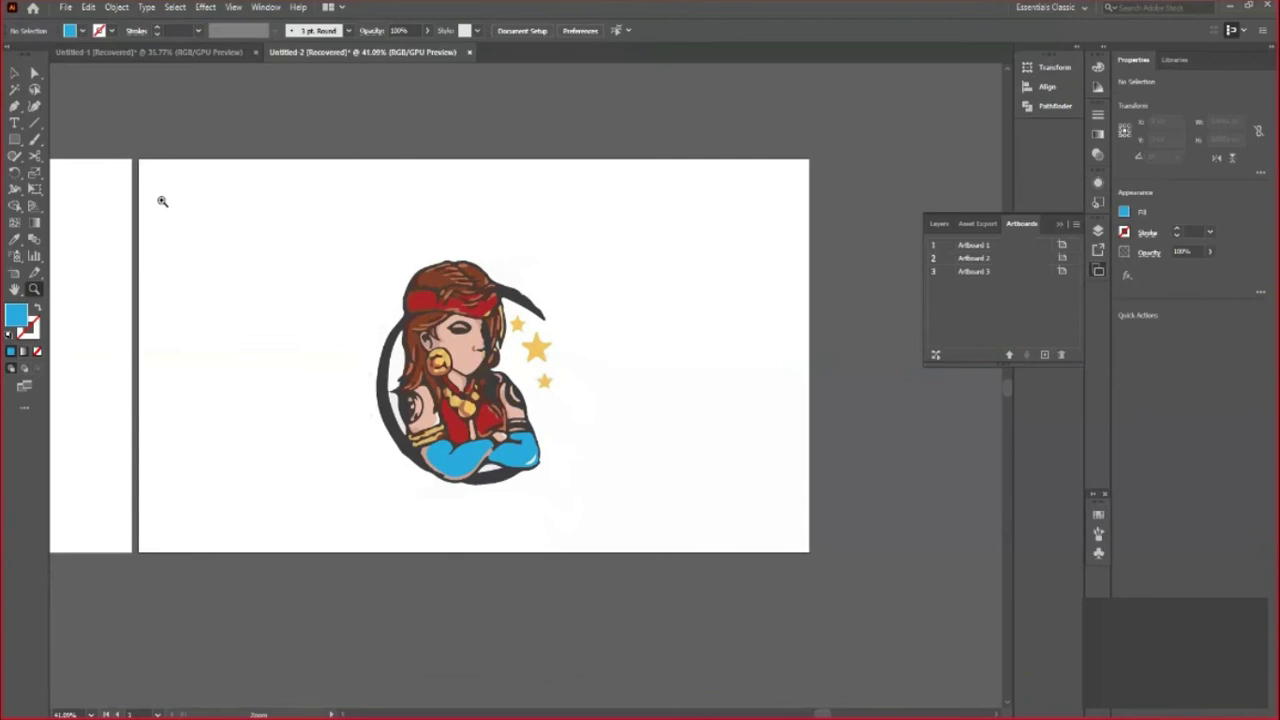
{"action": "left_click", "coordinate": [14, 72]}
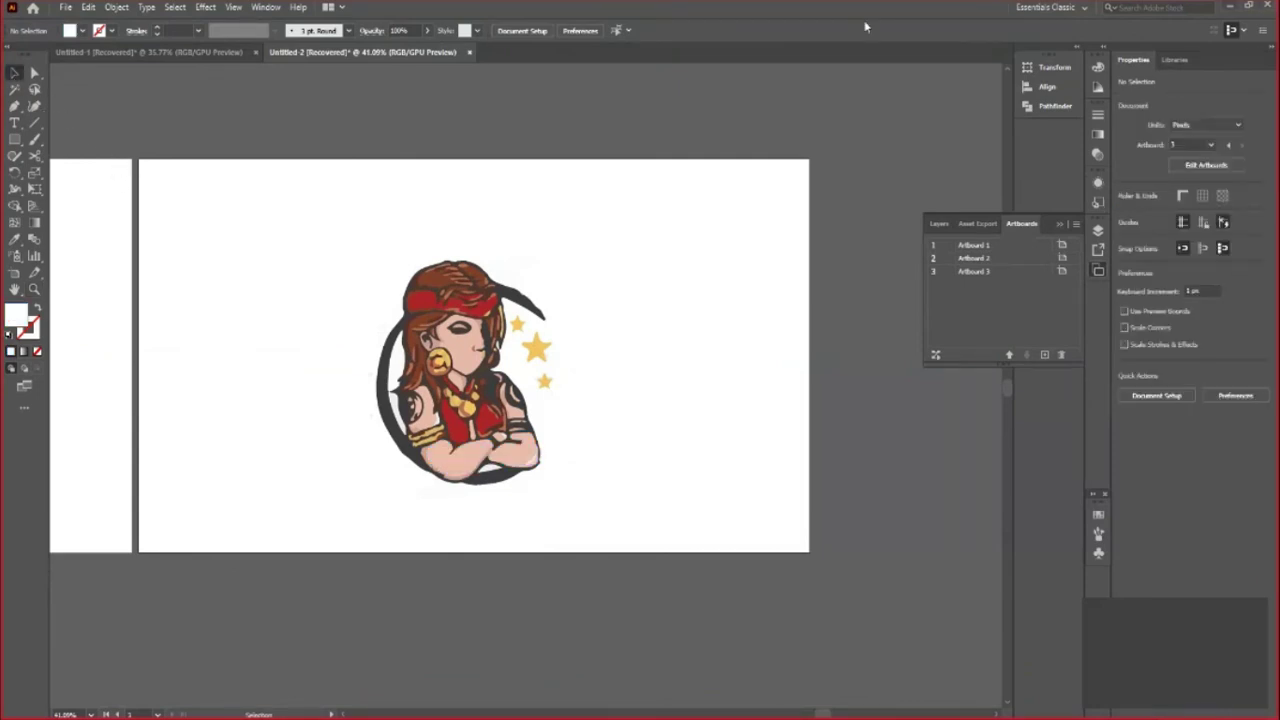
{"action": "left_click_drag", "start_coordinate": [300, 254], "coordinate": [642, 546]}
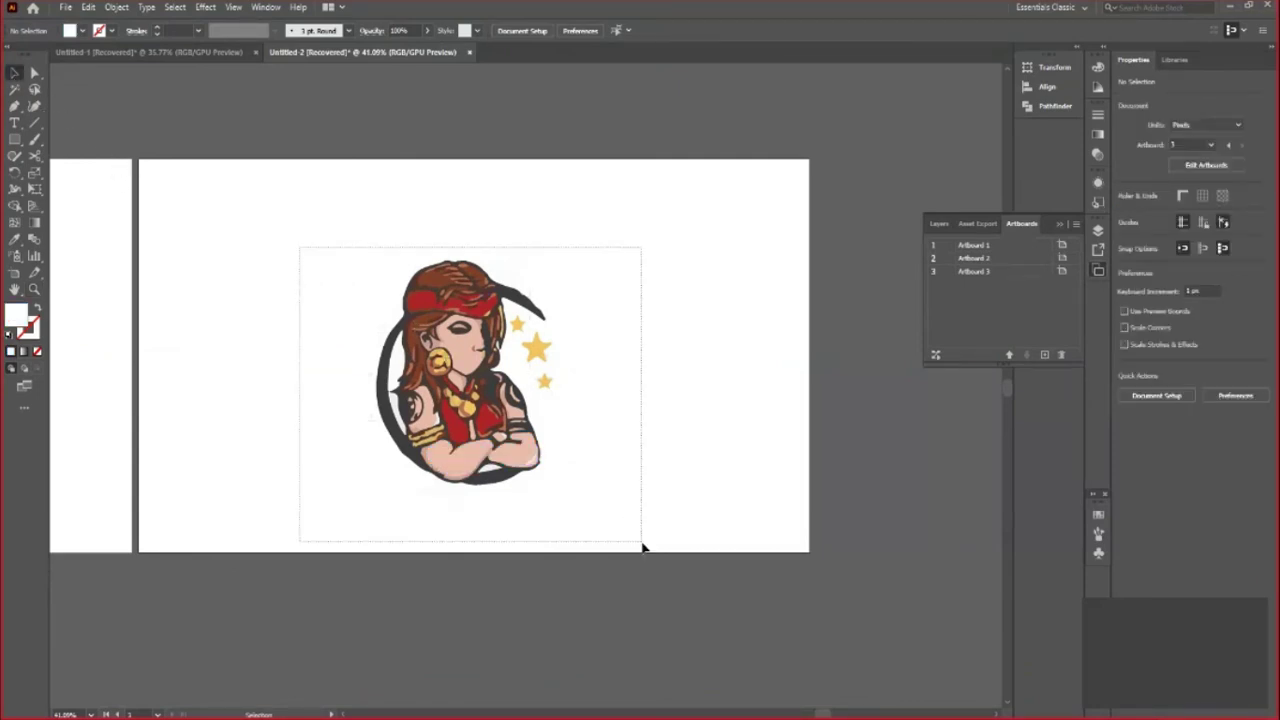
{"action": "key", "text": "Delete"}
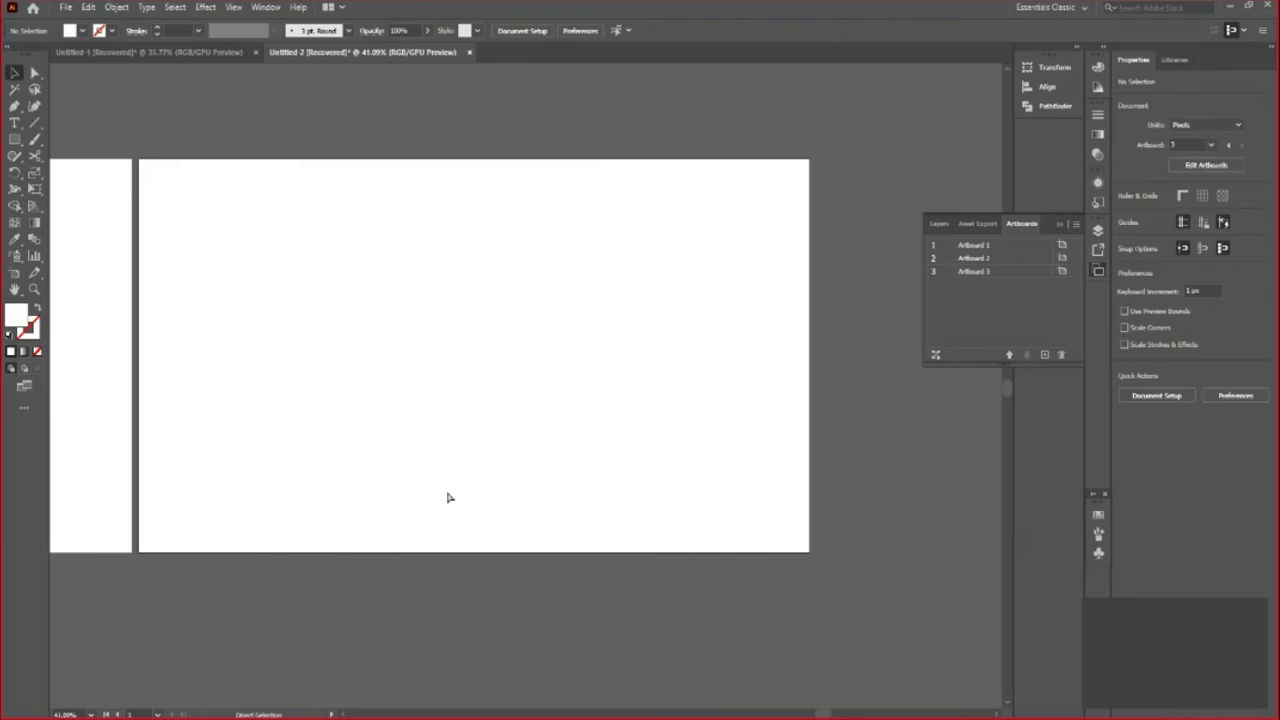
Paste the rhino BRAND logo image onto the artboard and enlarge it
{"action": "key", "text": "a"}
{"action": "key", "text": "ctrl+v"}
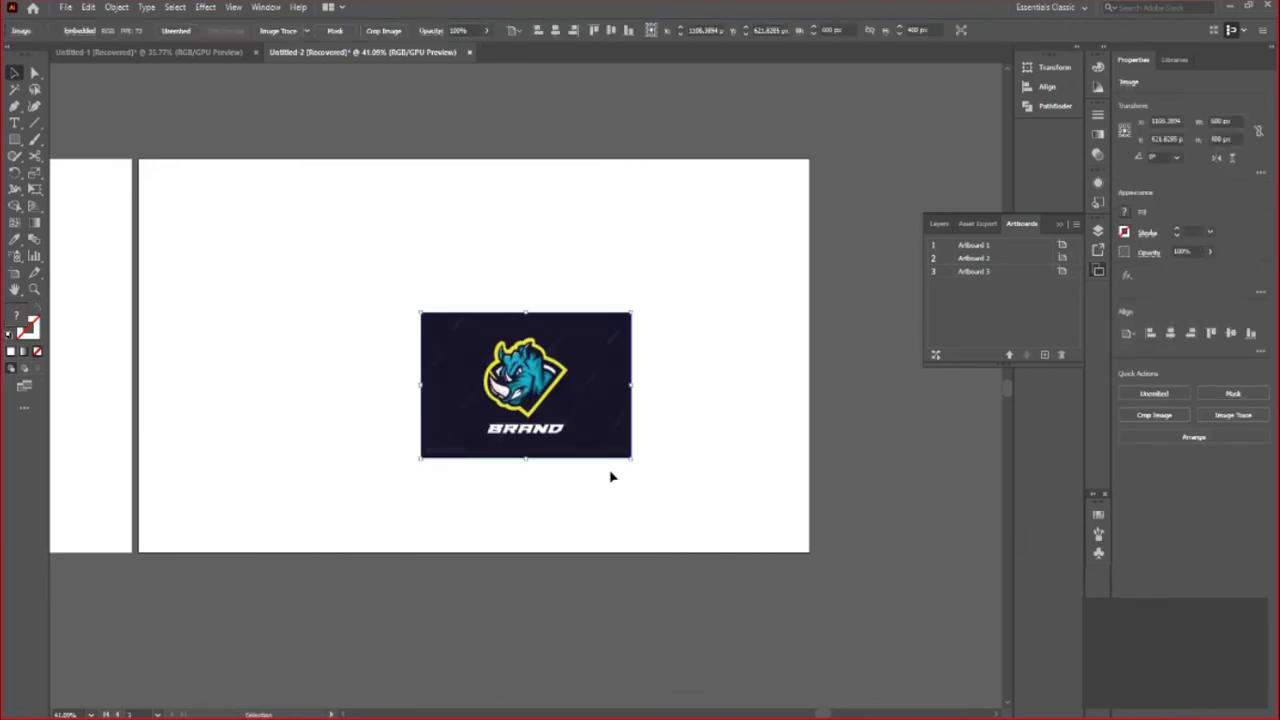
{"action": "left_click_drag", "start_coordinate": [633, 459], "coordinate": [717, 523]}
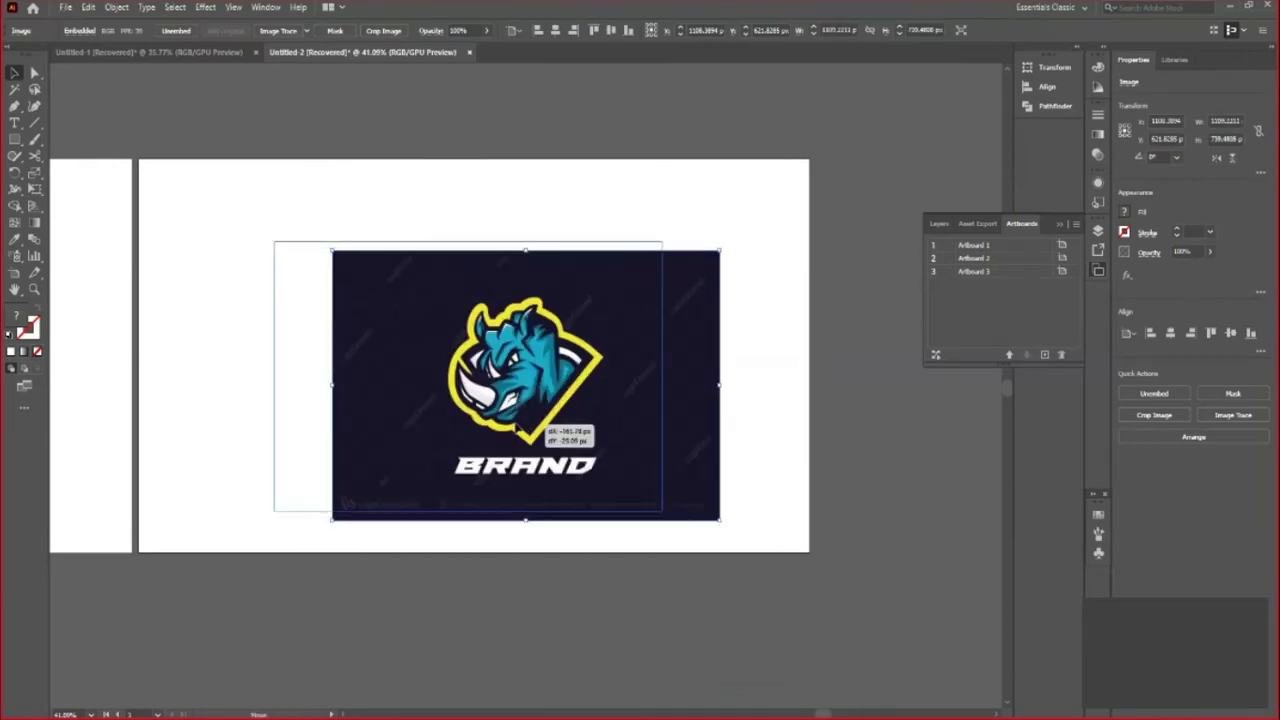
{"action": "left_click_drag", "start_coordinate": [605, 428], "coordinate": [545, 420]}
{"action": "left_click", "coordinate": [791, 503]}
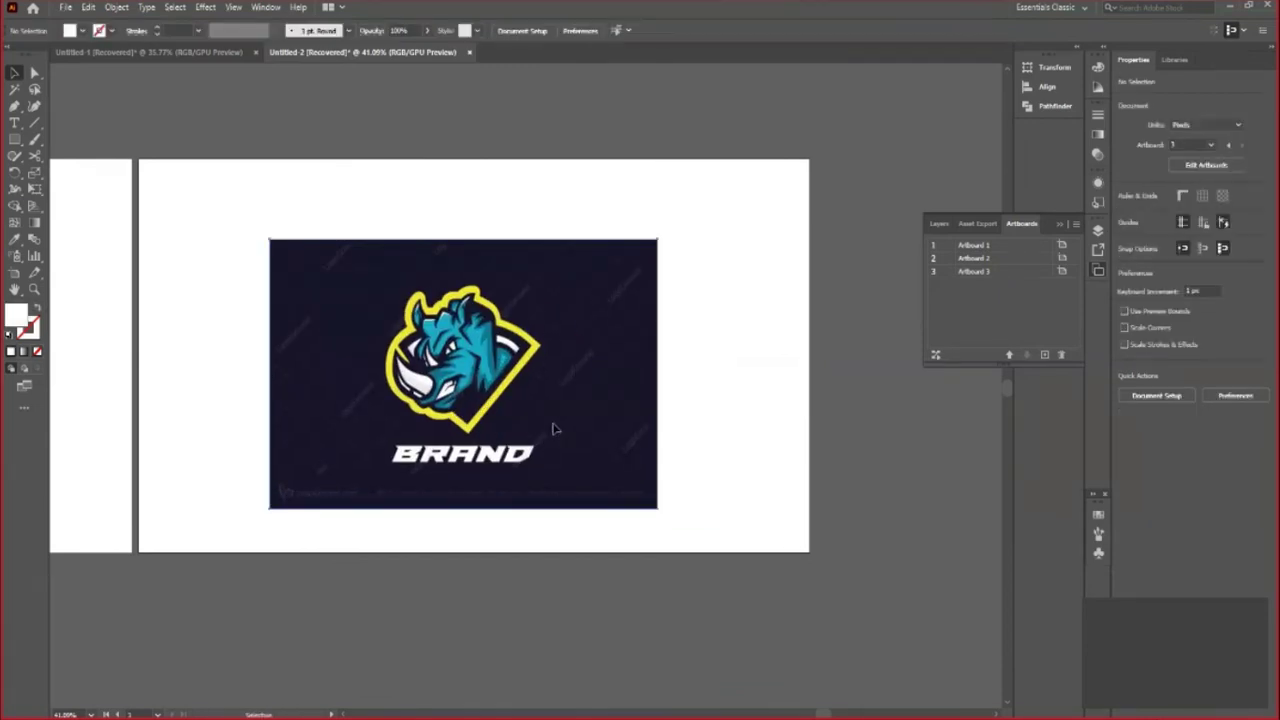
{"action": "left_click", "coordinate": [556, 429]}
Frame a crop of about 487.6 × 450 px around just the rhino head, excluding BRAND
{"action": "left_click", "coordinate": [385, 31]}
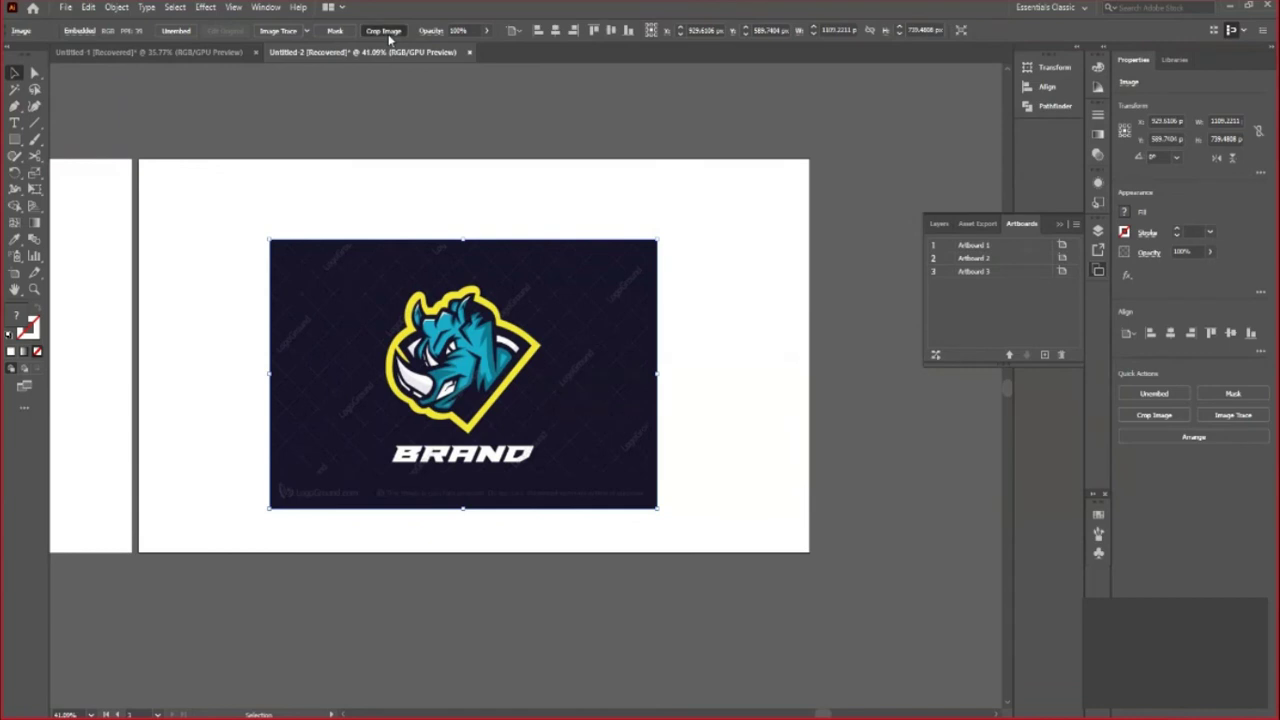
{"action": "left_click_drag", "start_coordinate": [349, 360], "coordinate": [378, 362]}
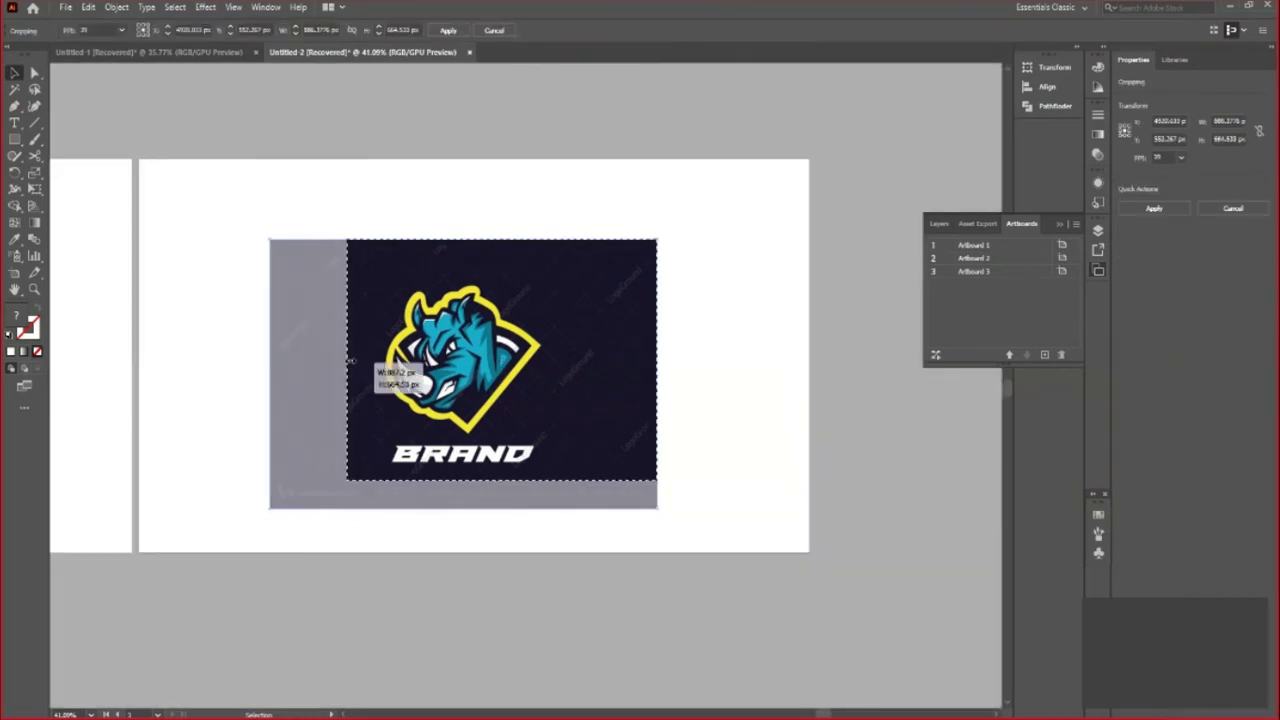
{"action": "left_click_drag", "start_coordinate": [658, 358], "coordinate": [546, 358]}
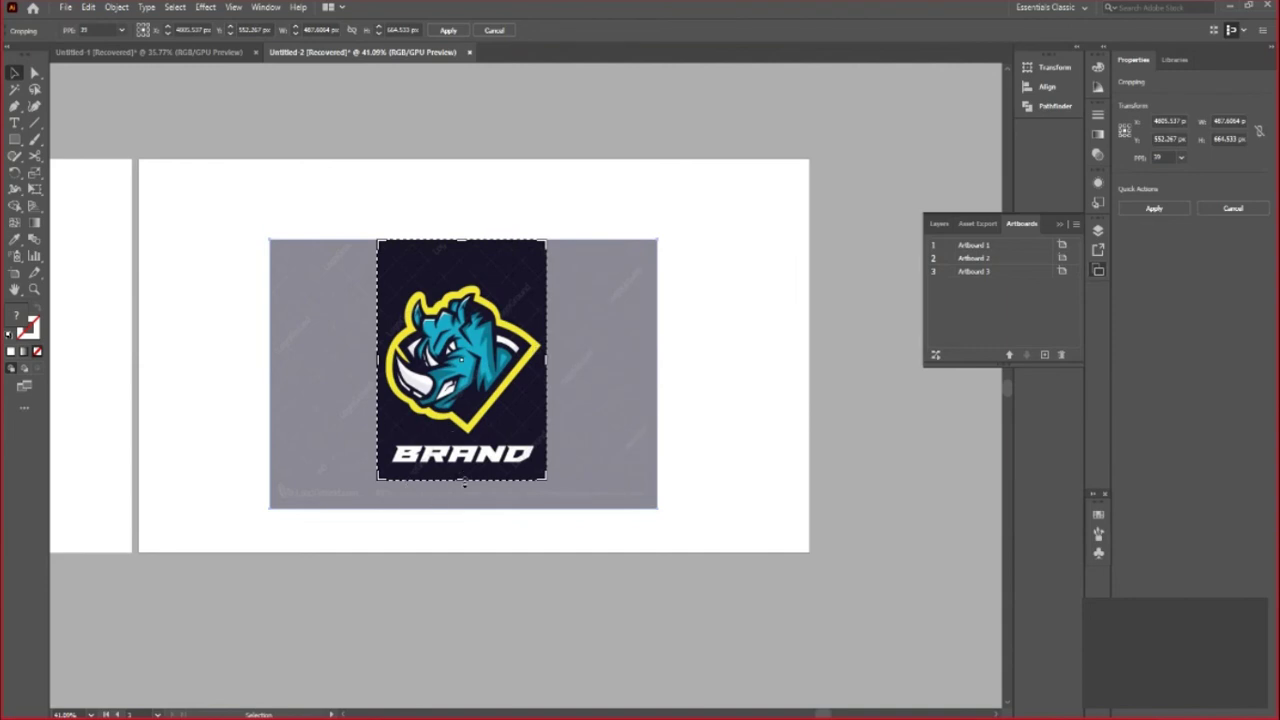
{"action": "left_click_drag", "start_coordinate": [463, 480], "coordinate": [462, 437]}
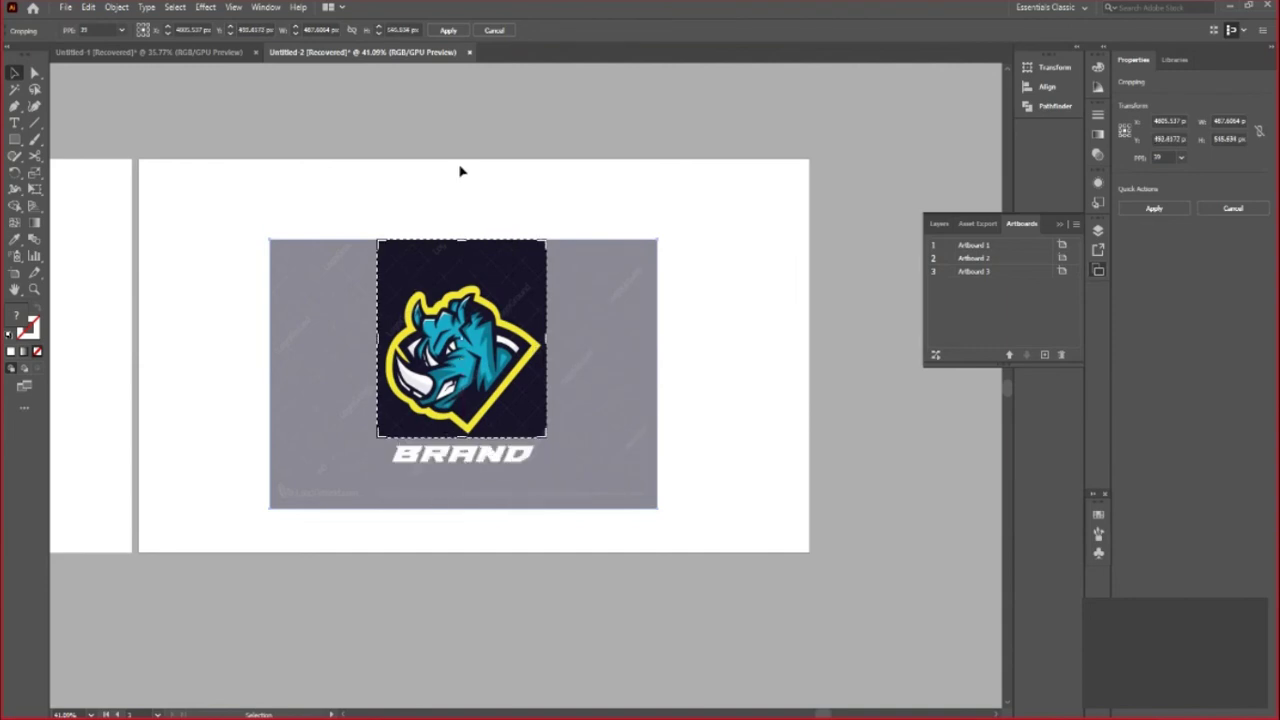
{"action": "left_click_drag", "start_coordinate": [463, 241], "coordinate": [463, 275]}
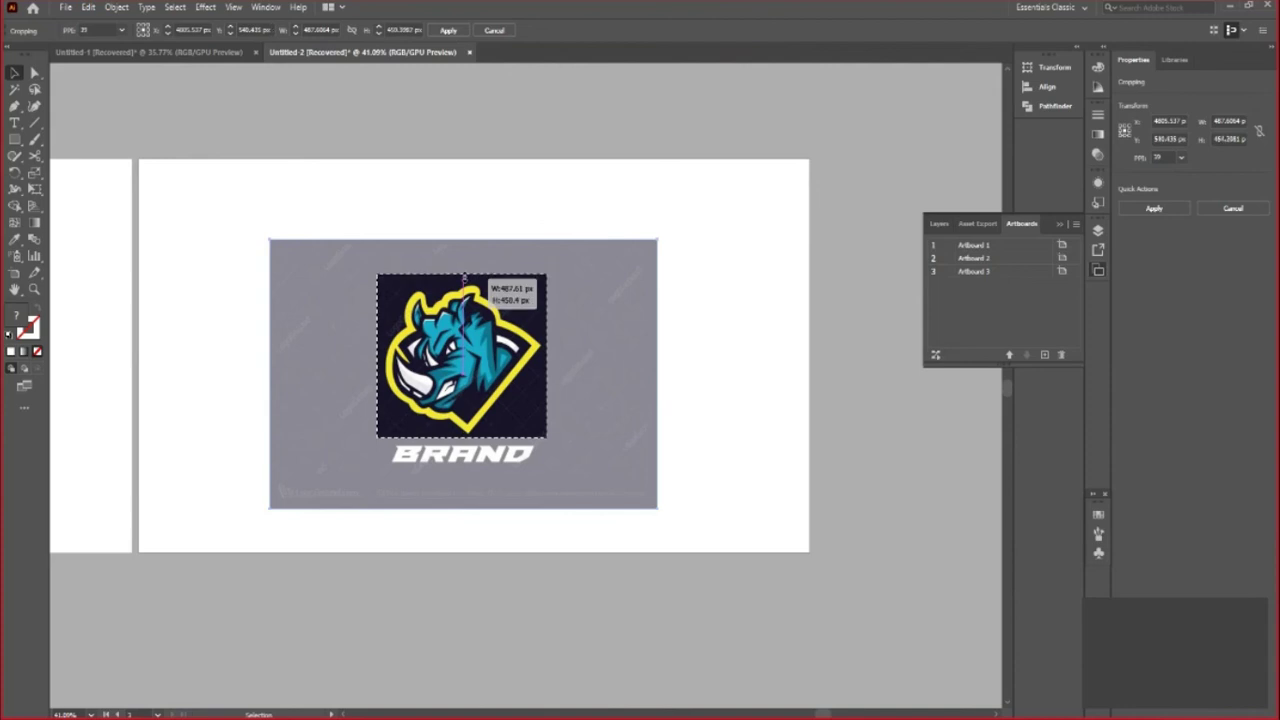
Apply the crop, undo a black-and-white trace, and zoom in on the rhino
{"action": "key", "text": "Return"}
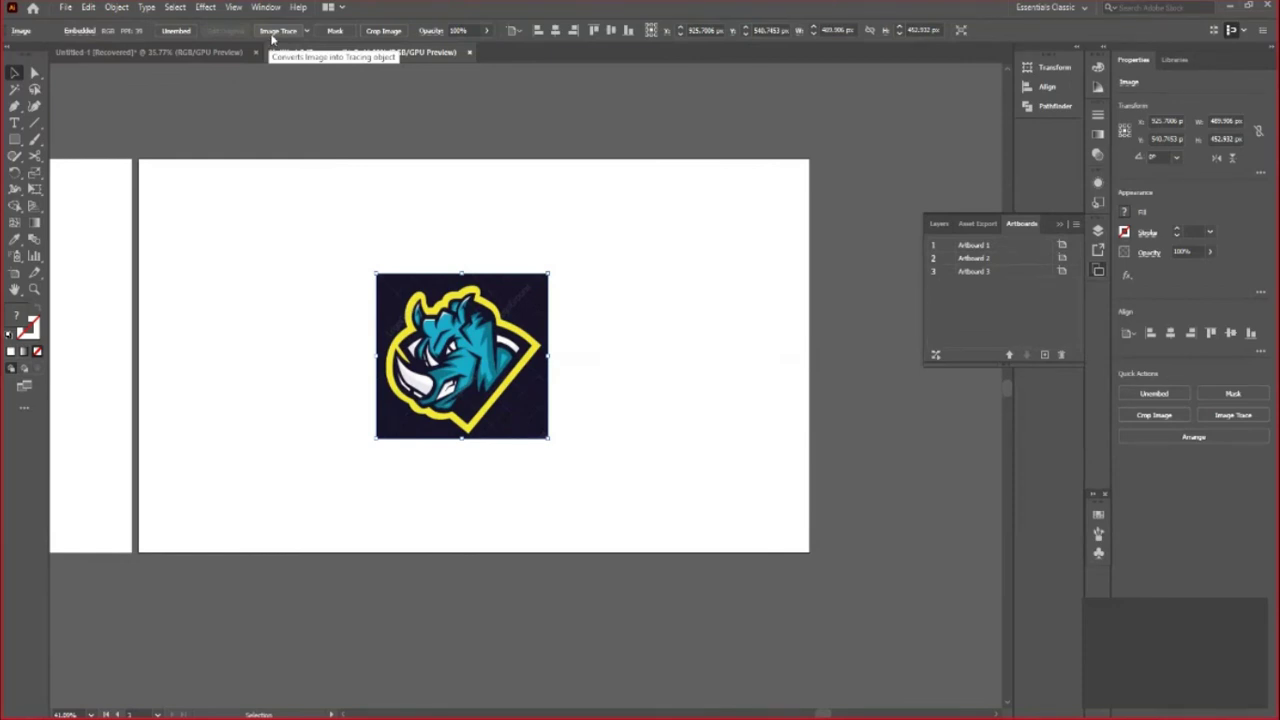
{"action": "left_click", "coordinate": [276, 31]}
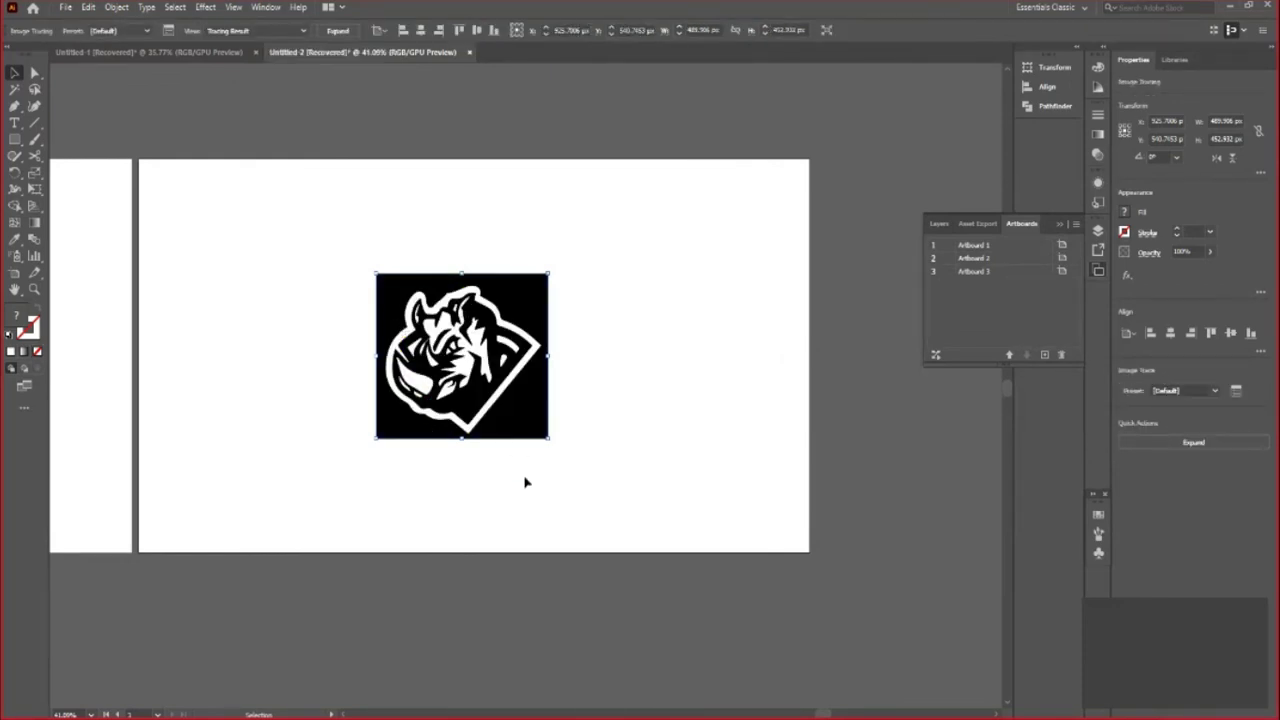
{"action": "key", "text": "ctrl+z"}
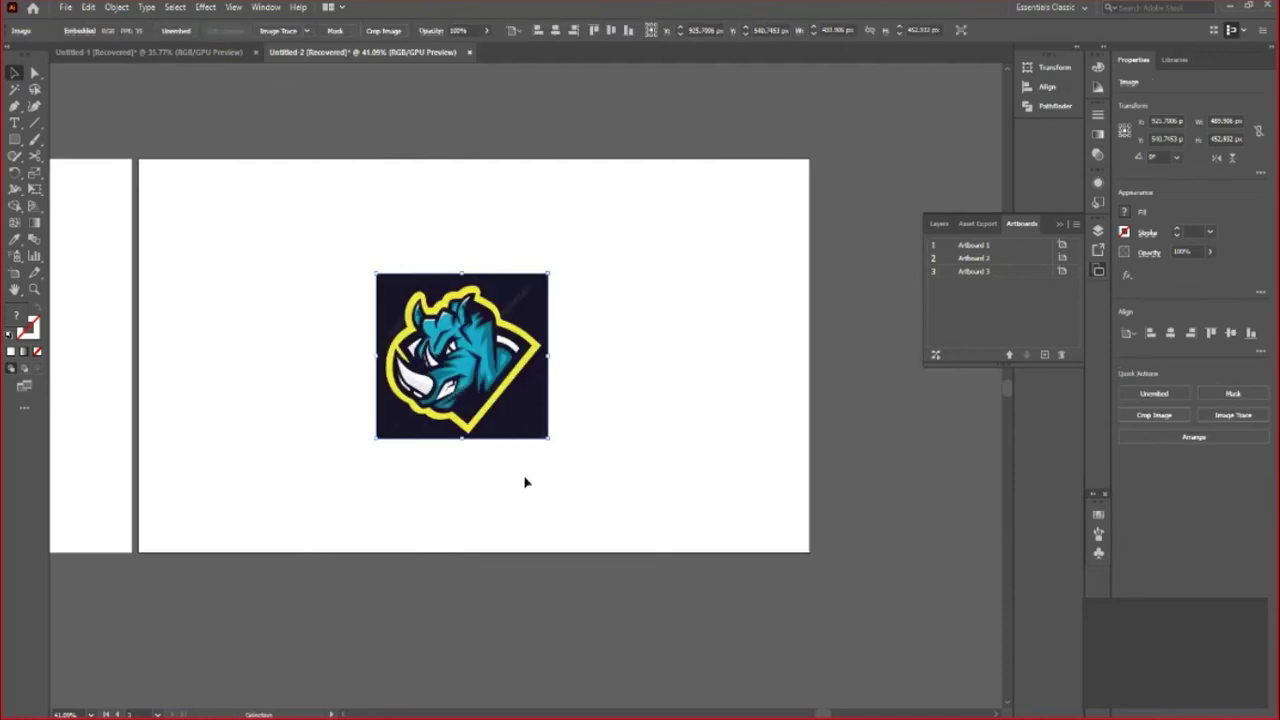
{"action": "key", "text": "z"}
{"action": "left_click_drag", "start_coordinate": [517, 362], "coordinate": [637, 457]}
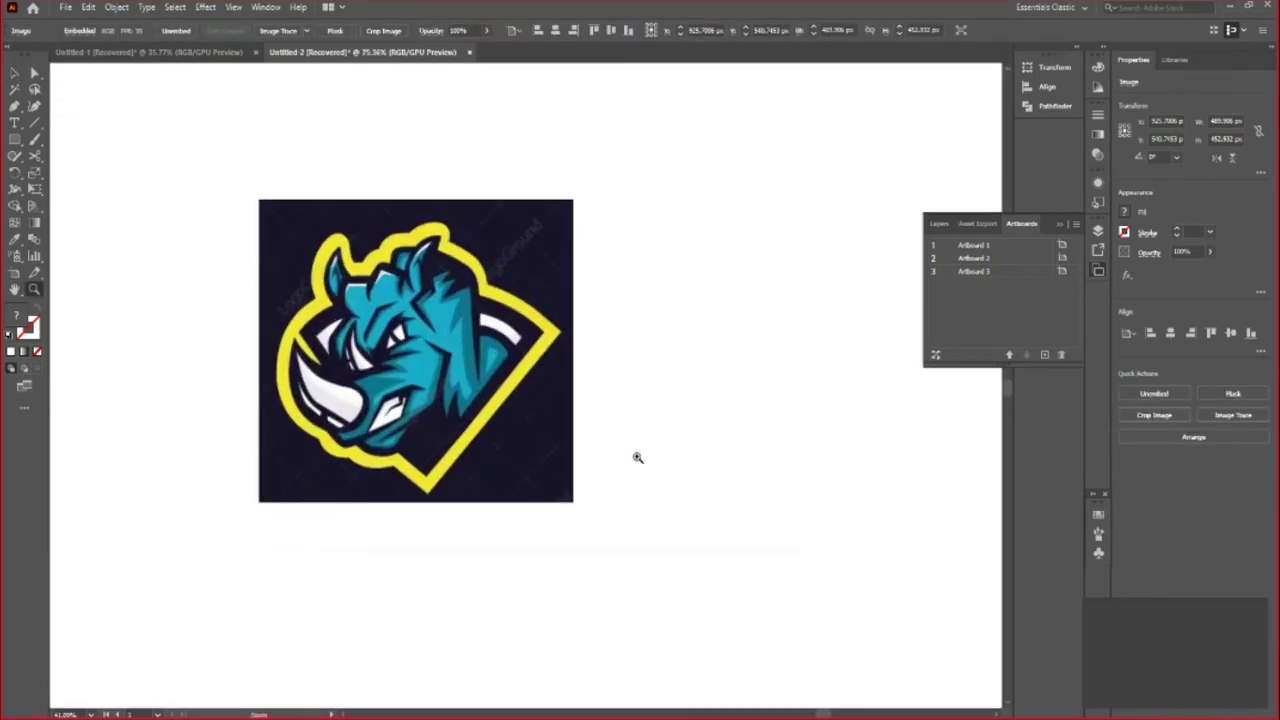
{"action": "key", "text": "v"}
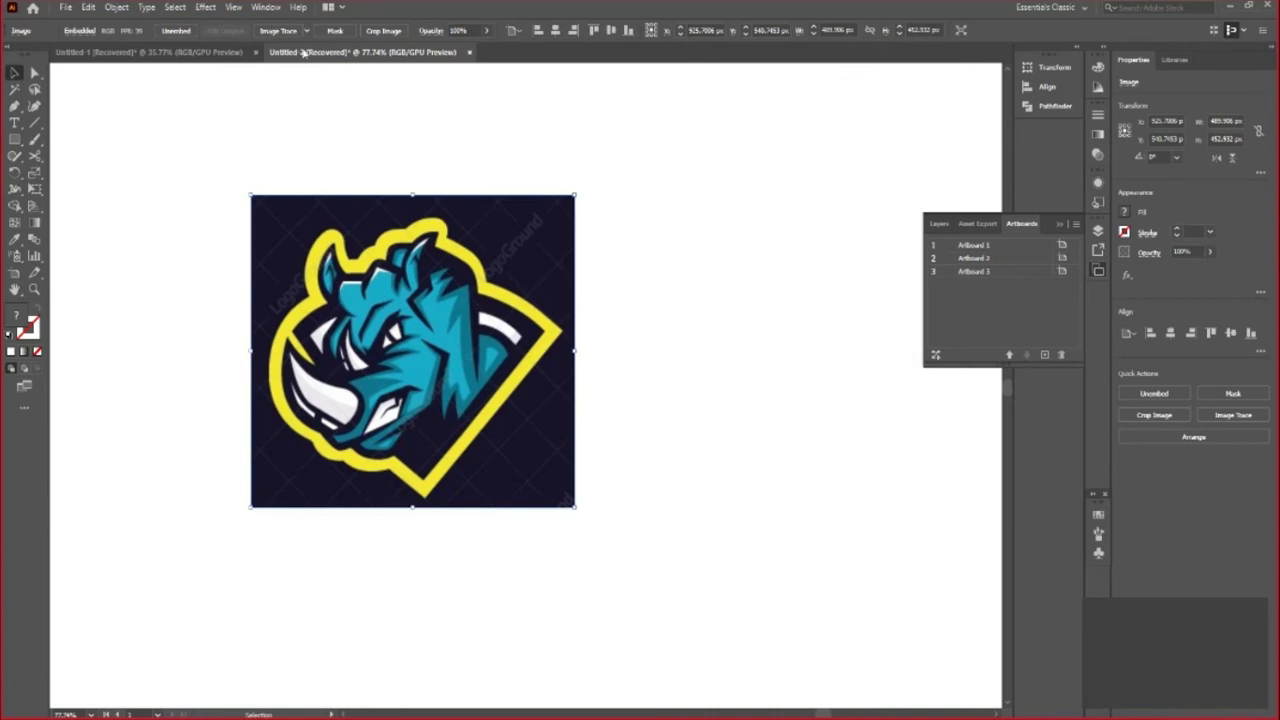
Trial tracing presets including High Fidelity Photo, undoing each to restore the original image
{"action": "left_click", "coordinate": [283, 37]}
{"action": "key", "text": "ctrl+z"}
{"action": "left_click", "coordinate": [304, 35]}
{"action": "key", "text": "ctrl+z"}
{"action": "left_click", "coordinate": [307, 35]}
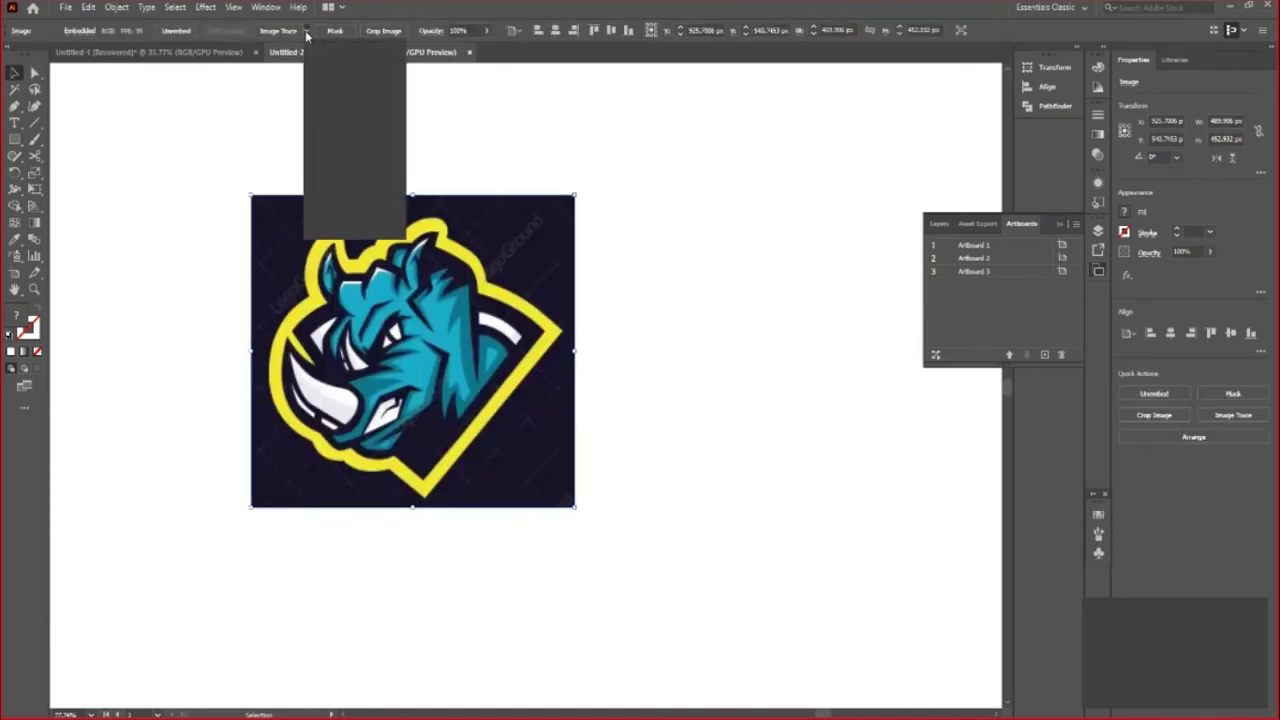
{"action": "left_click", "coordinate": [452, 110]}
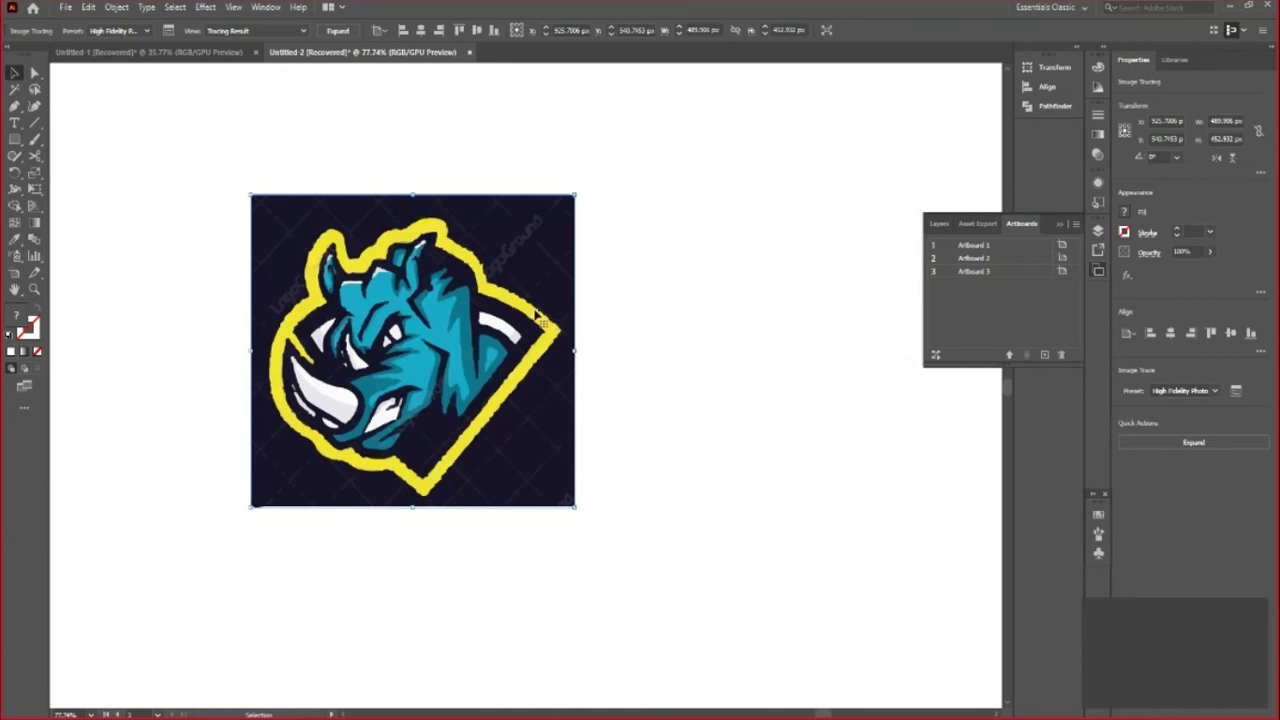
{"action": "key", "text": "ctrl+z"}
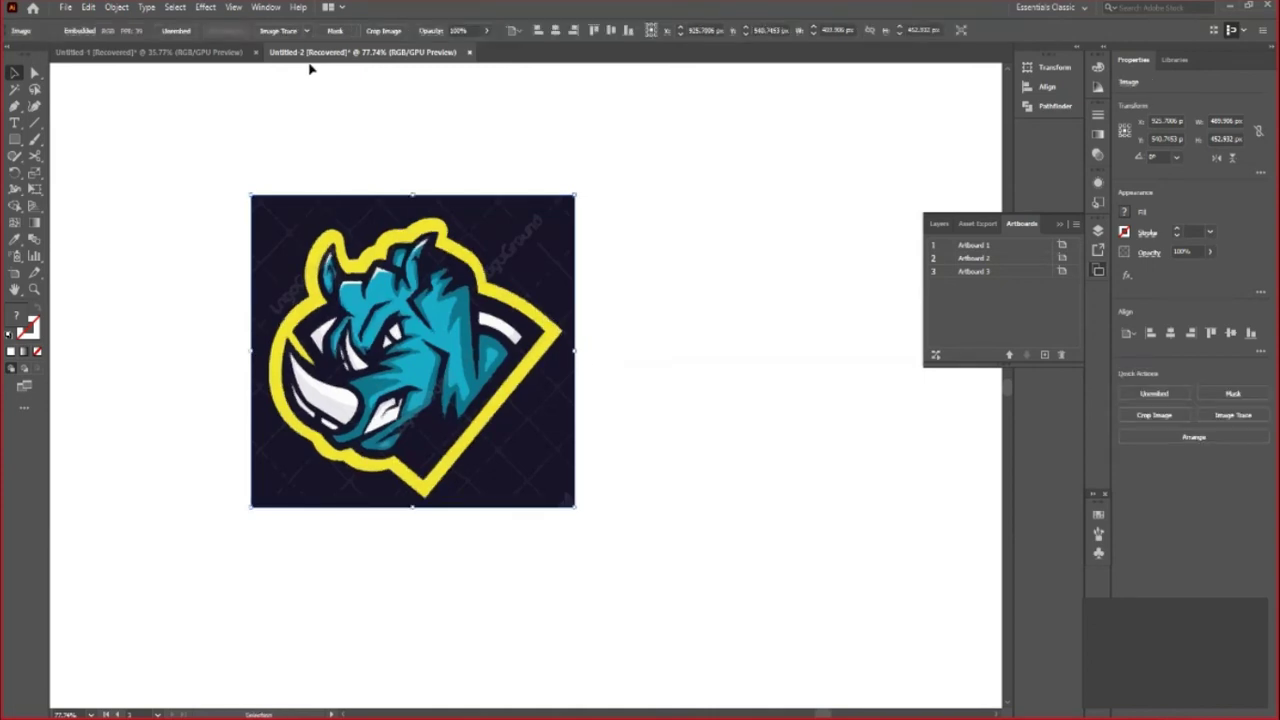
Trial the 3 Colors trace preset twice on the rhino, undoing each time
{"action": "left_click", "coordinate": [308, 37]}
{"action": "left_click", "coordinate": [329, 108]}
{"action": "key", "text": "ctrl+z"}
{"action": "left_click", "coordinate": [306, 31]}
{"action": "left_click", "coordinate": [340, 117]}
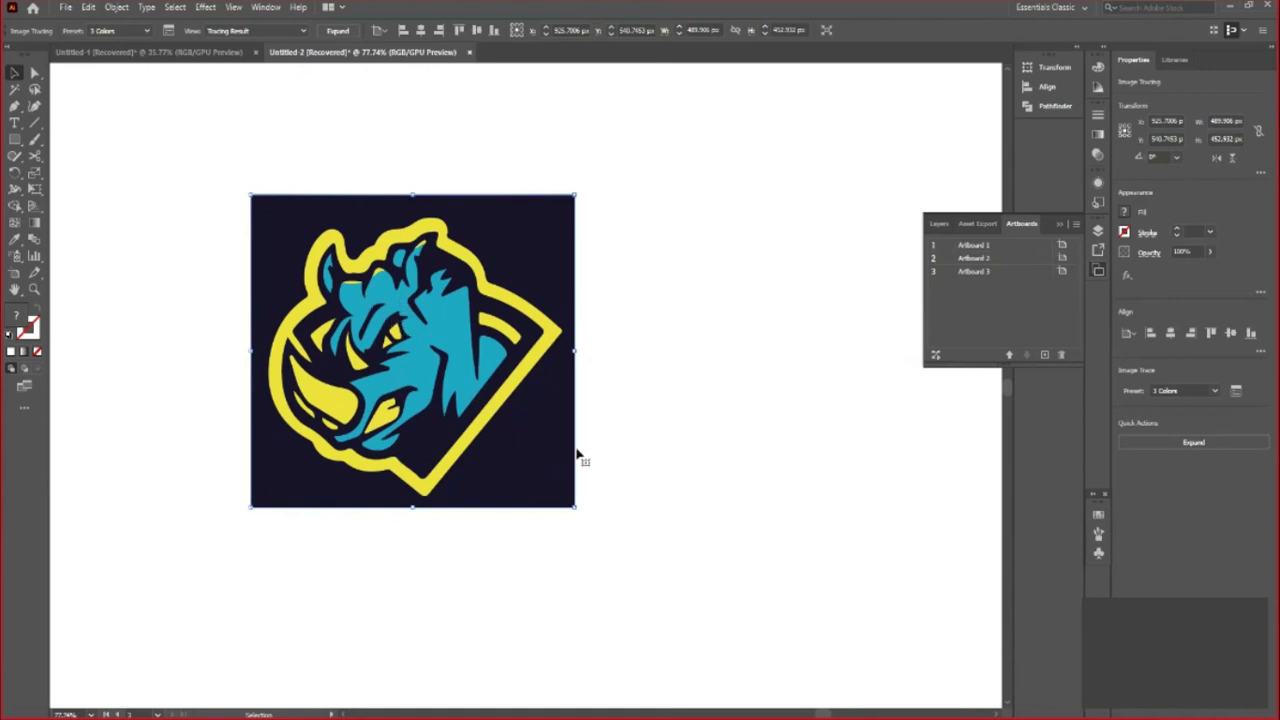
{"action": "key", "text": "a"}
{"action": "key", "text": "ctrl+z"}
Trial 6 Colors, then trace the rhino with the Shades of Gray preset
{"action": "left_click", "coordinate": [306, 31]}
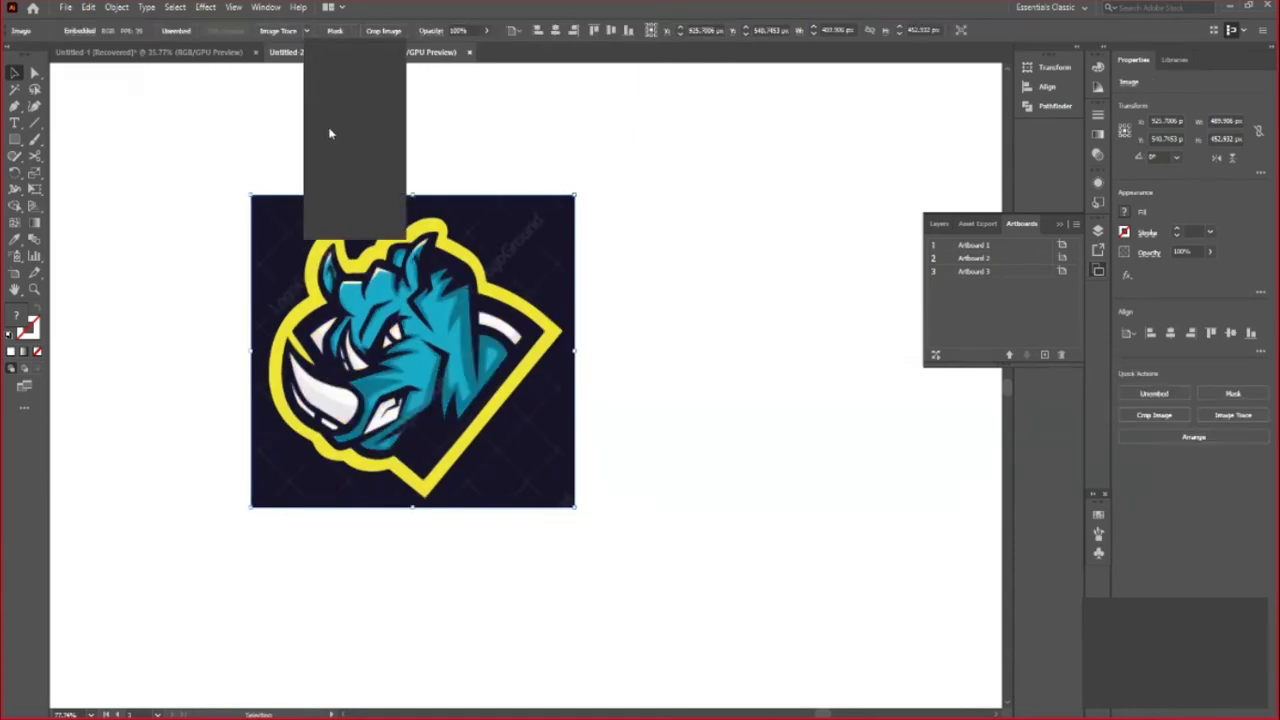
{"action": "left_click", "coordinate": [330, 133]}
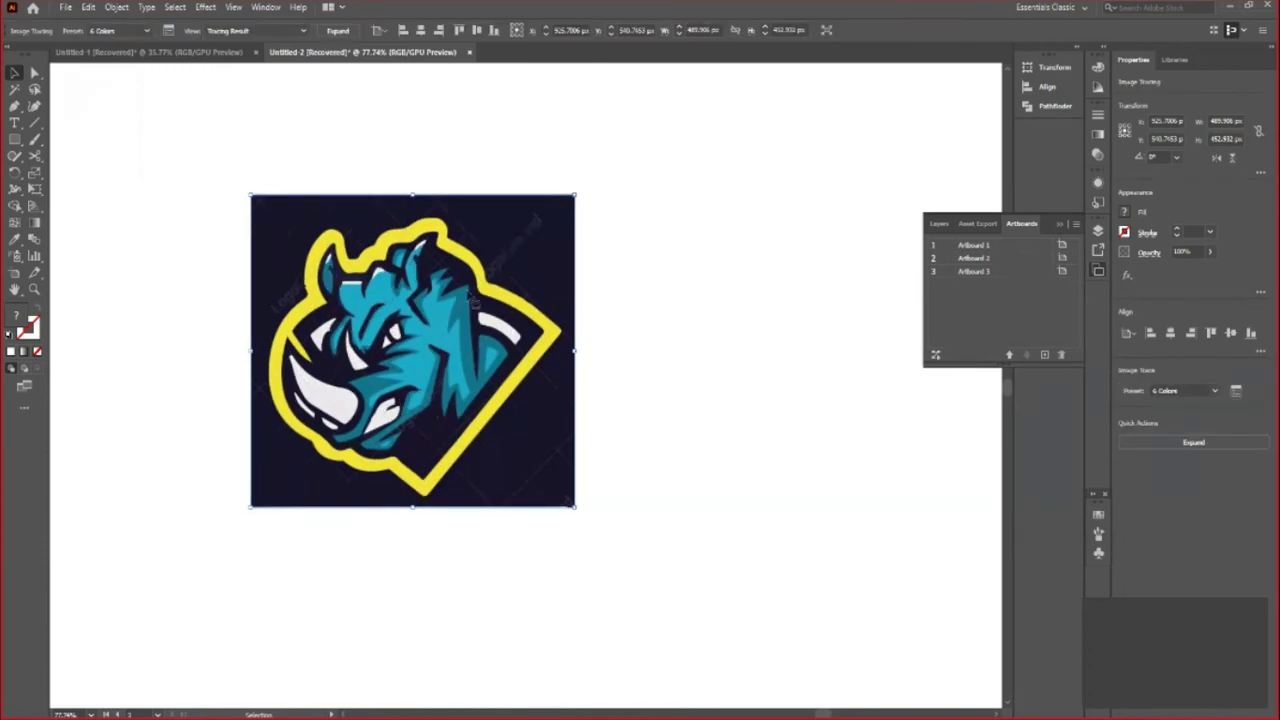
{"action": "key", "text": "ctrl+z"}
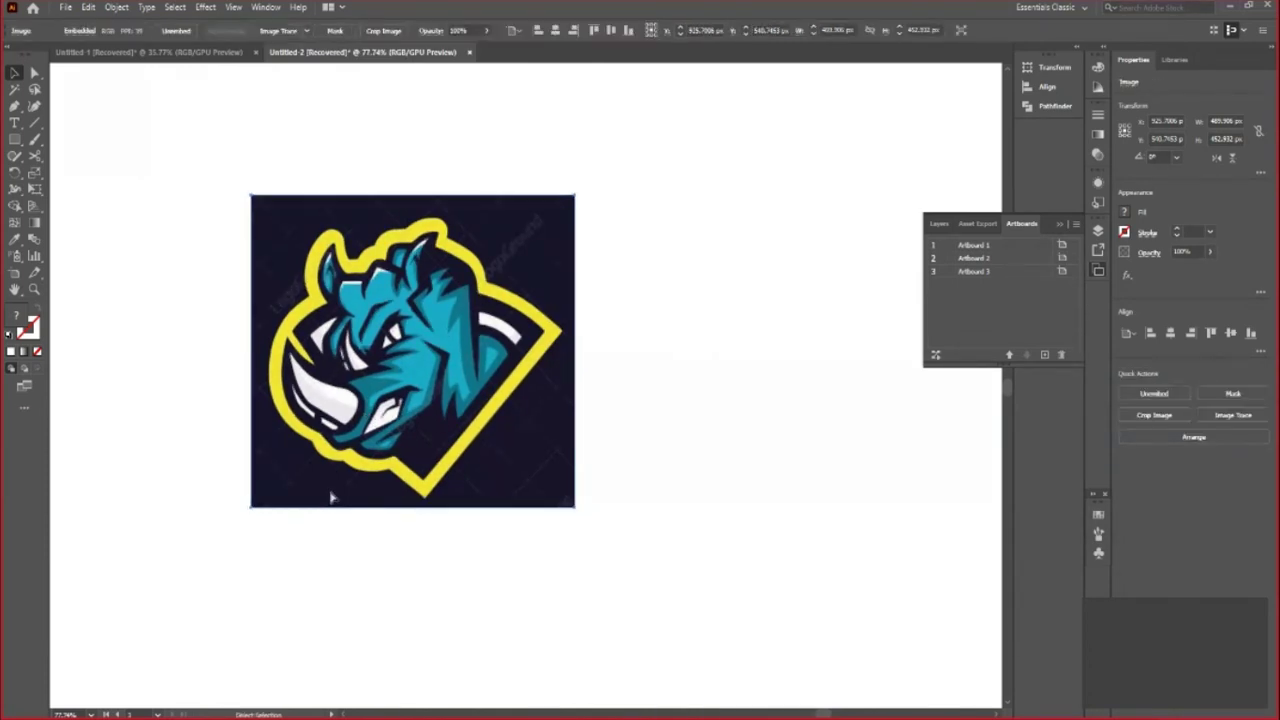
{"action": "left_click", "coordinate": [308, 33]}
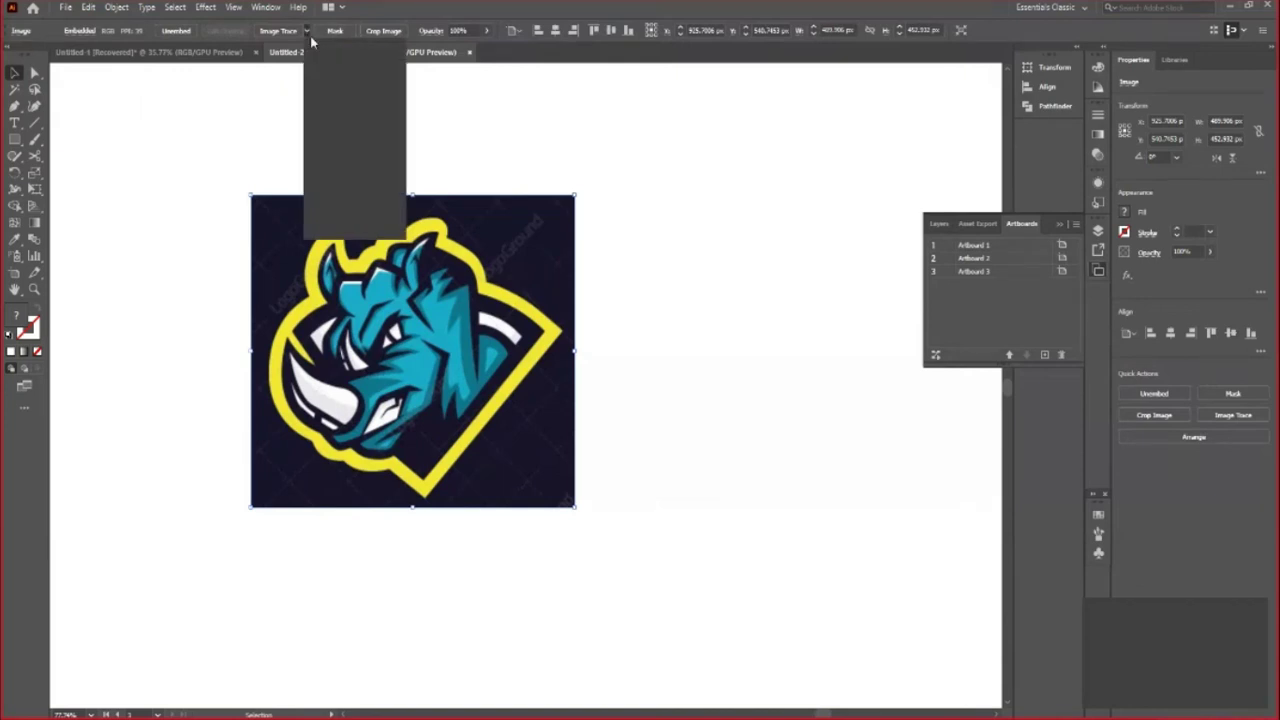
{"action": "left_click", "coordinate": [365, 160]}
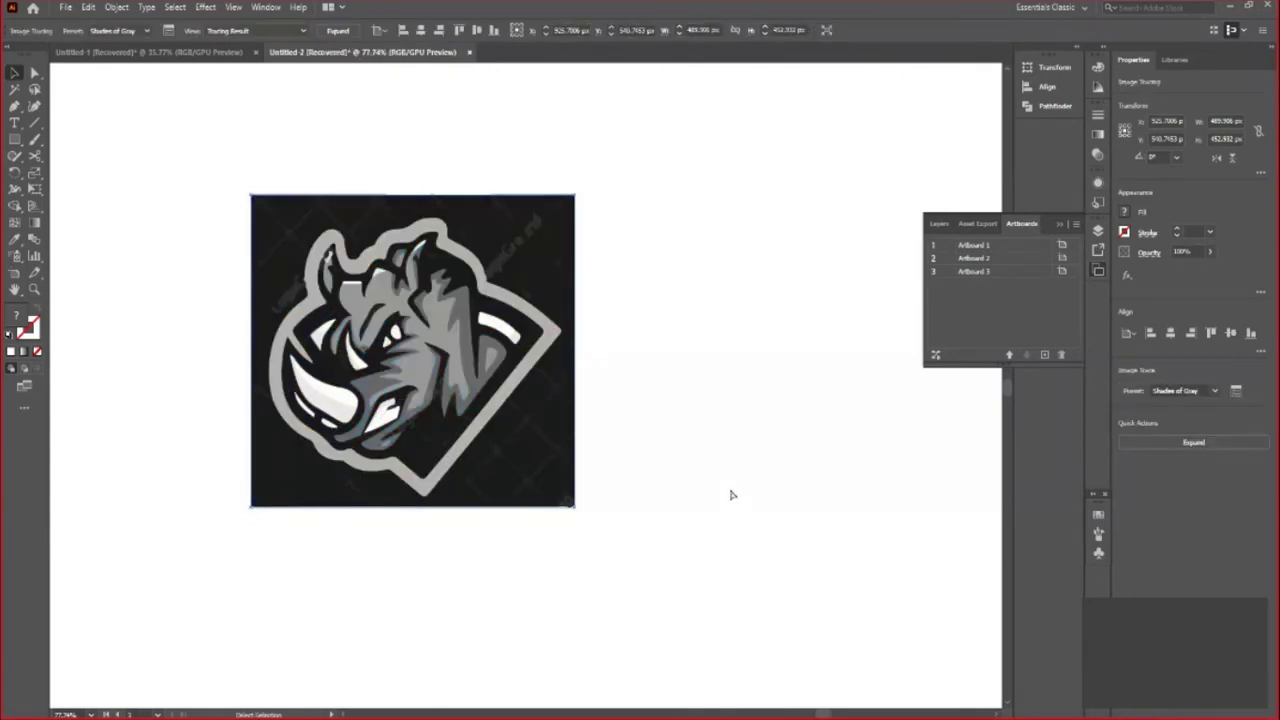
{"action": "key", "text": "ctrl+z"}
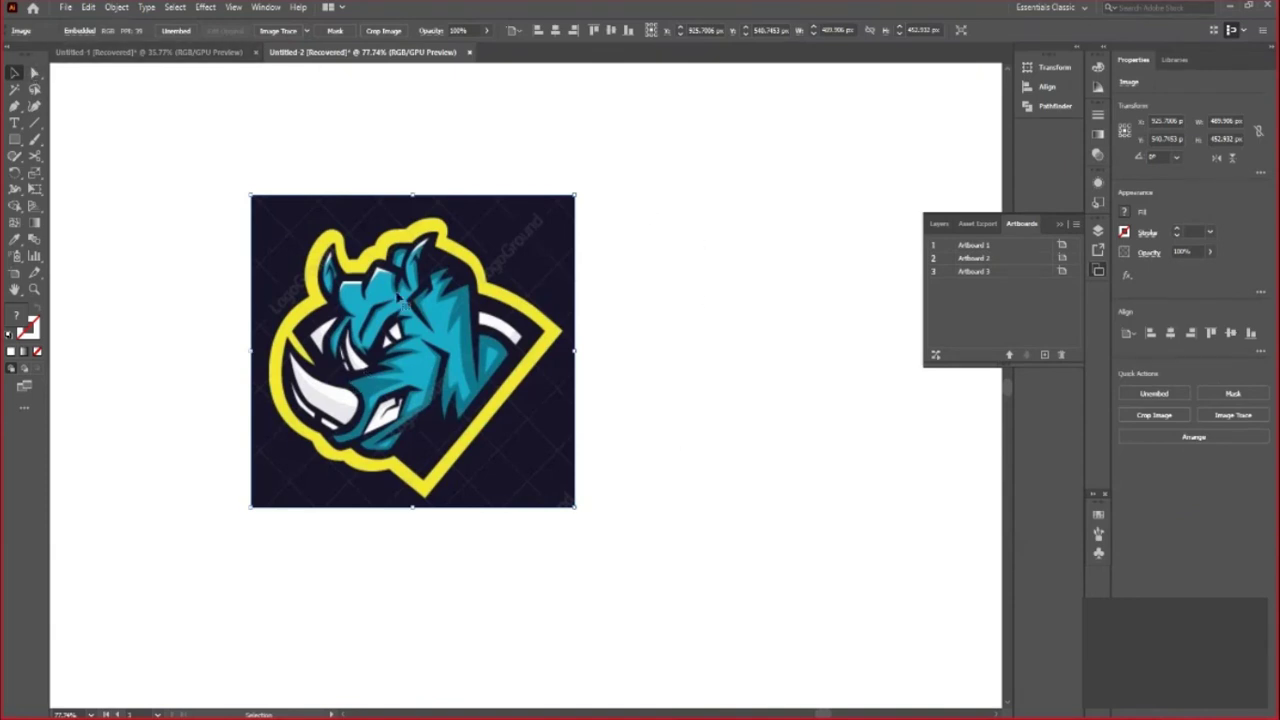
{"action": "left_click", "coordinate": [308, 32]}
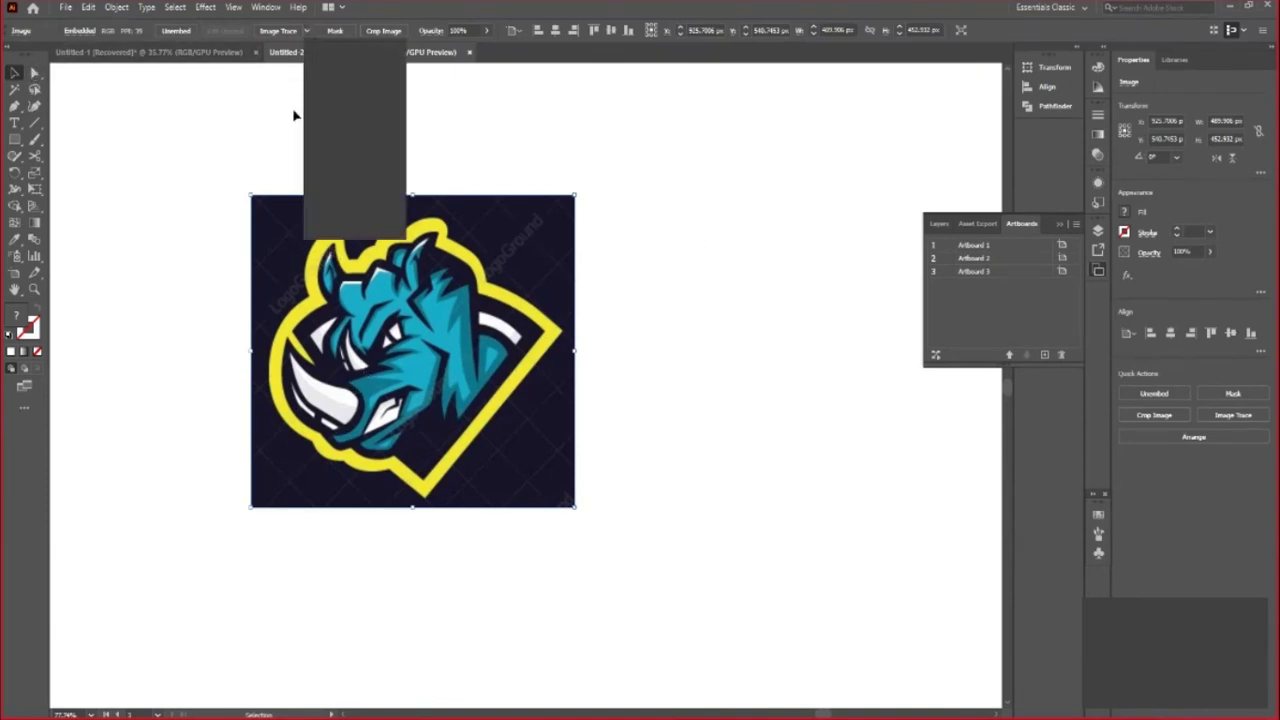
{"action": "left_click", "coordinate": [332, 163]}
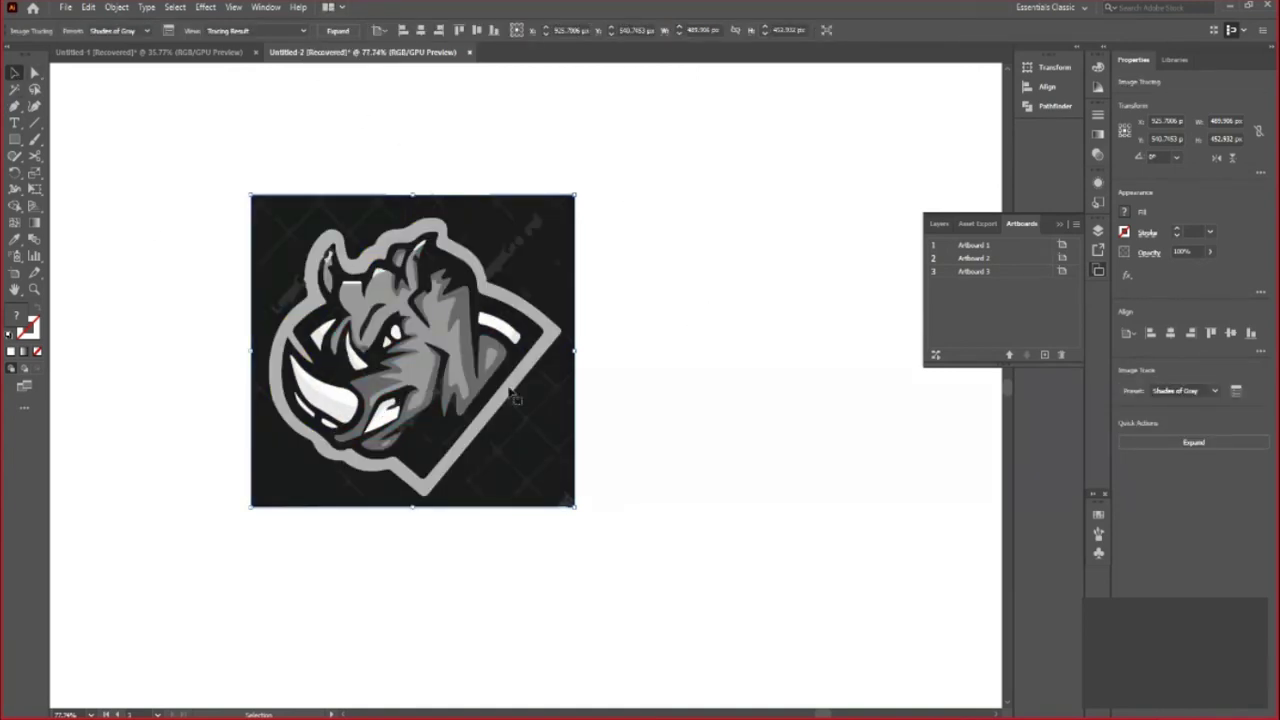
Expand the gray rhino trace into editable paths and ungroup them
{"action": "left_click", "coordinate": [338, 31]}
{"action": "right_click", "coordinate": [540, 244]}
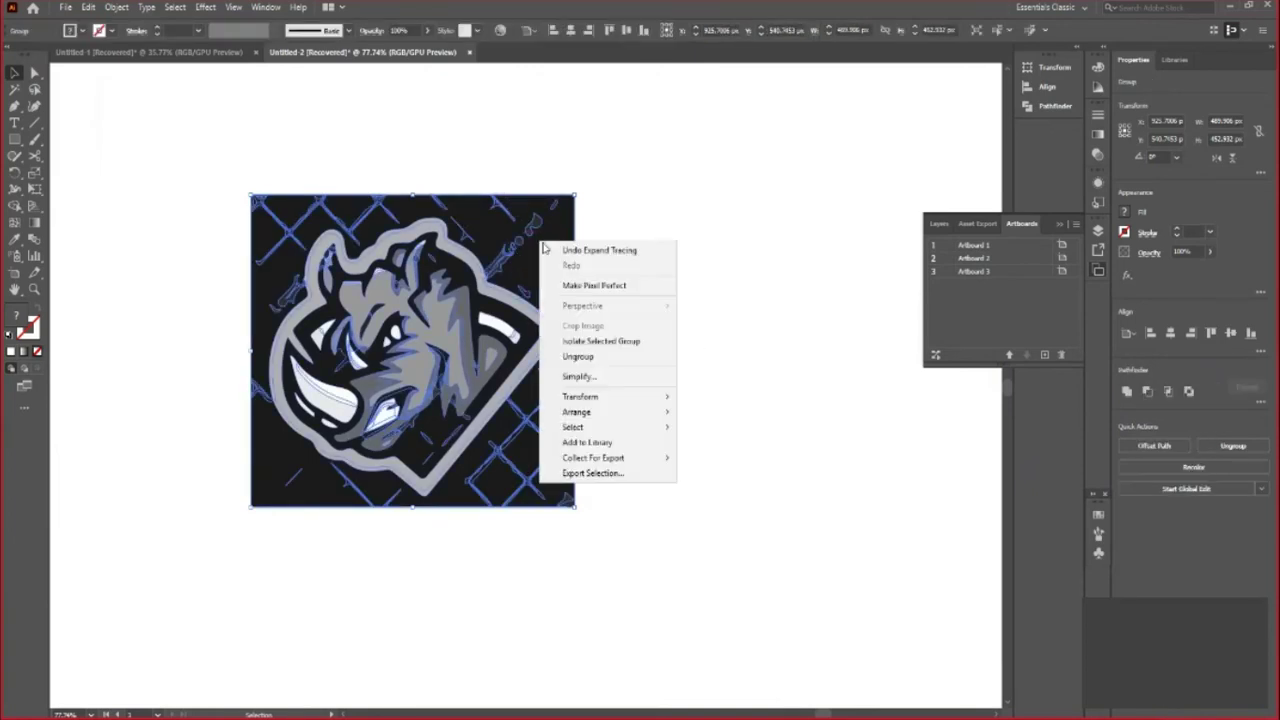
{"action": "left_click", "coordinate": [668, 360]}
{"action": "left_click", "coordinate": [526, 174]}
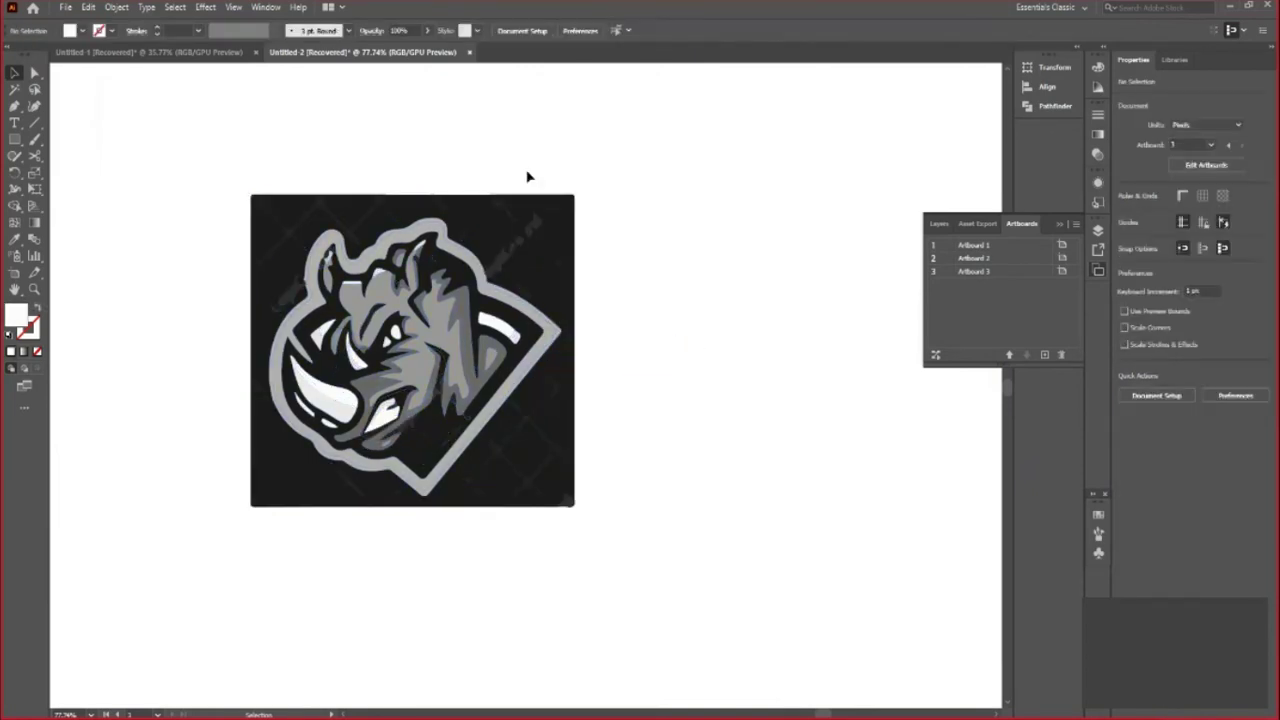
Delete the upper and lower dark background pieces, then select the top-left triangle pattern
{"action": "left_click", "coordinate": [592, 266]}
{"action": "key", "text": "Delete"}
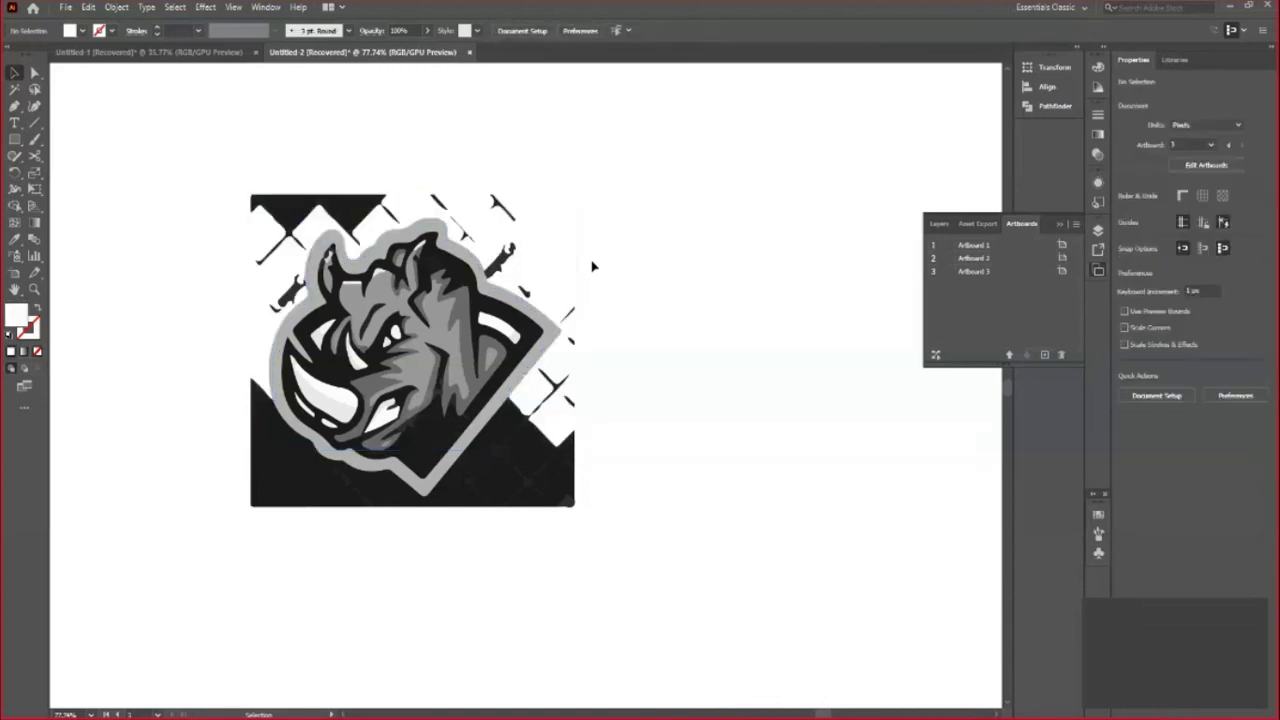
{"action": "left_click", "coordinate": [500, 455]}
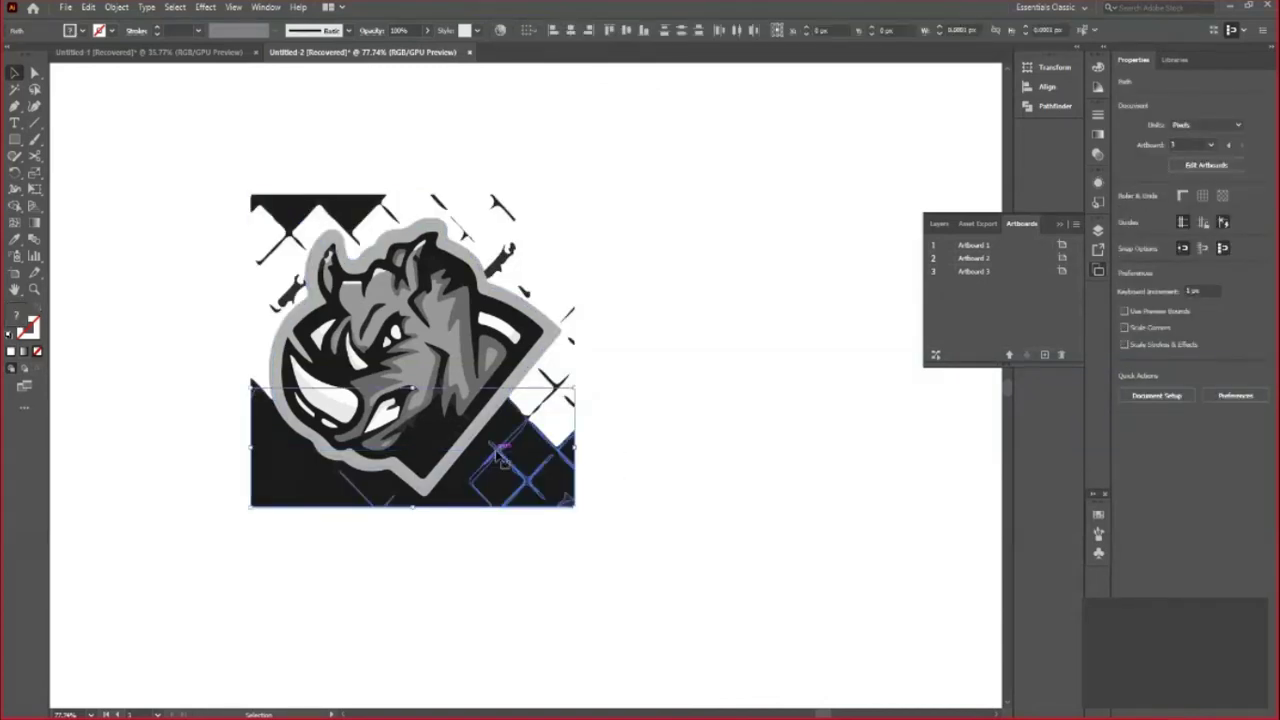
{"action": "key", "text": "Delete"}
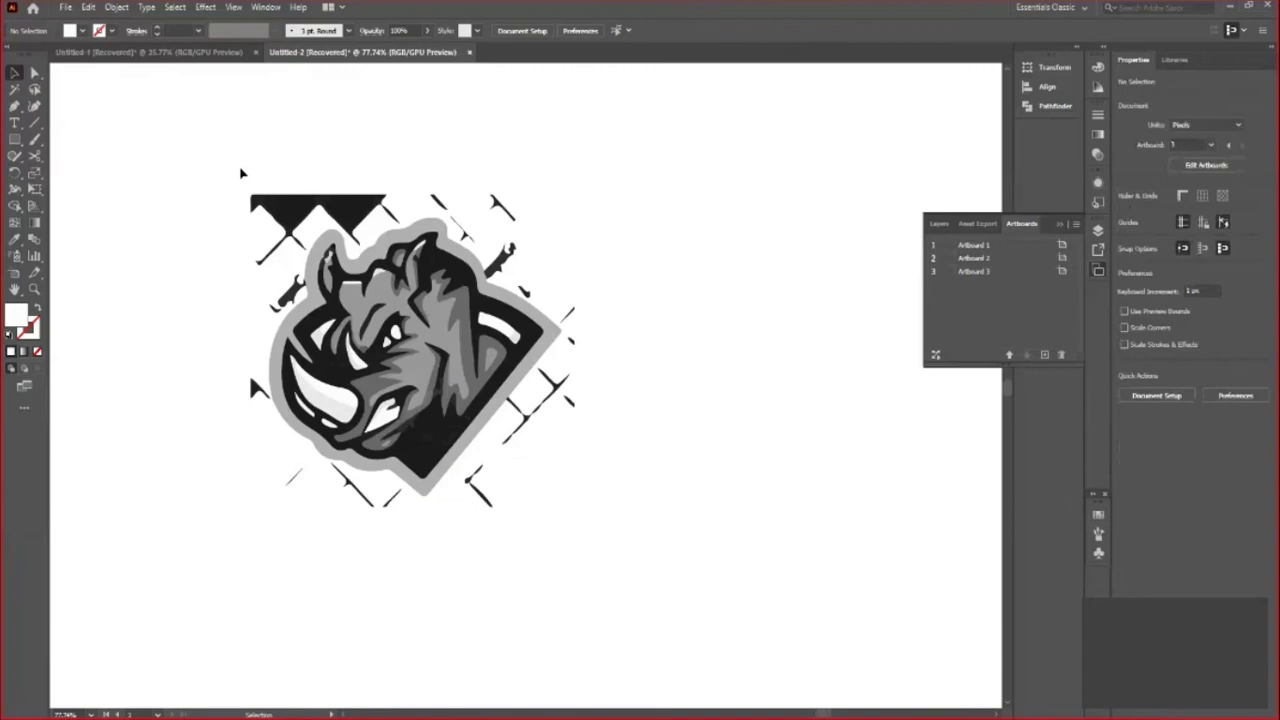
{"action": "left_click", "coordinate": [392, 218]}
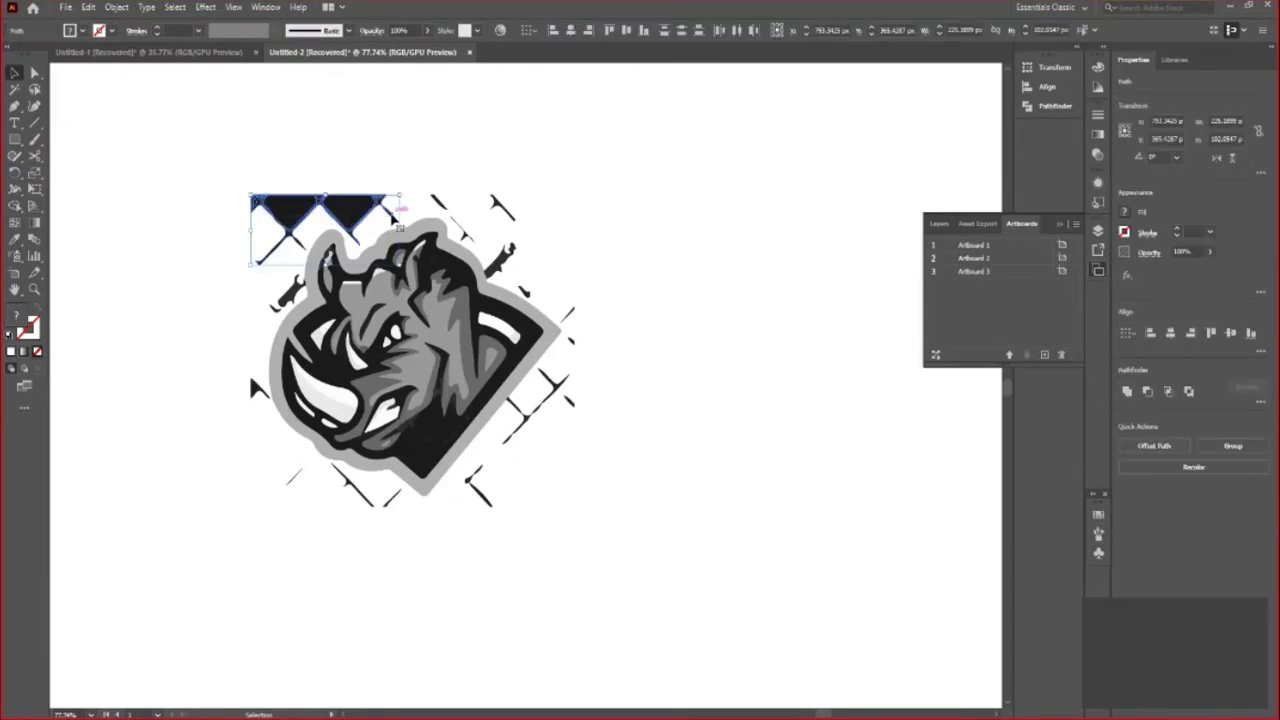
{"action": "left_click", "coordinate": [504, 208]}
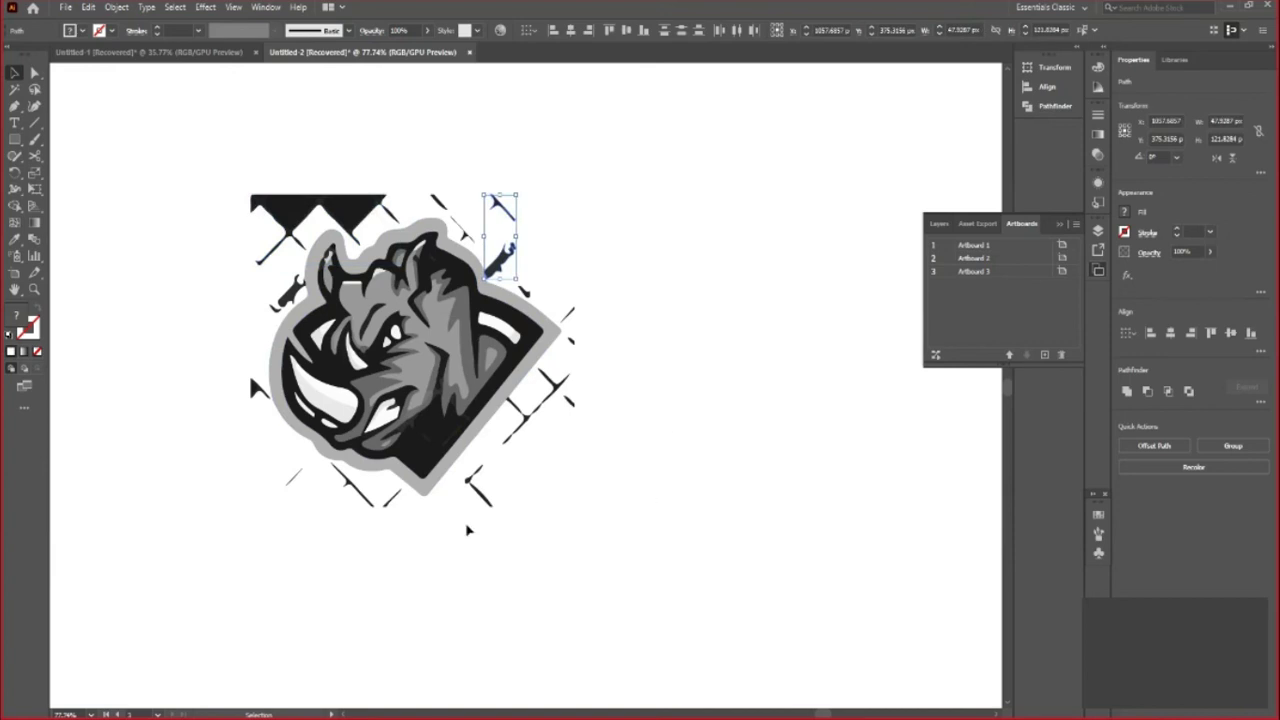
{"action": "left_click", "coordinate": [469, 484]}
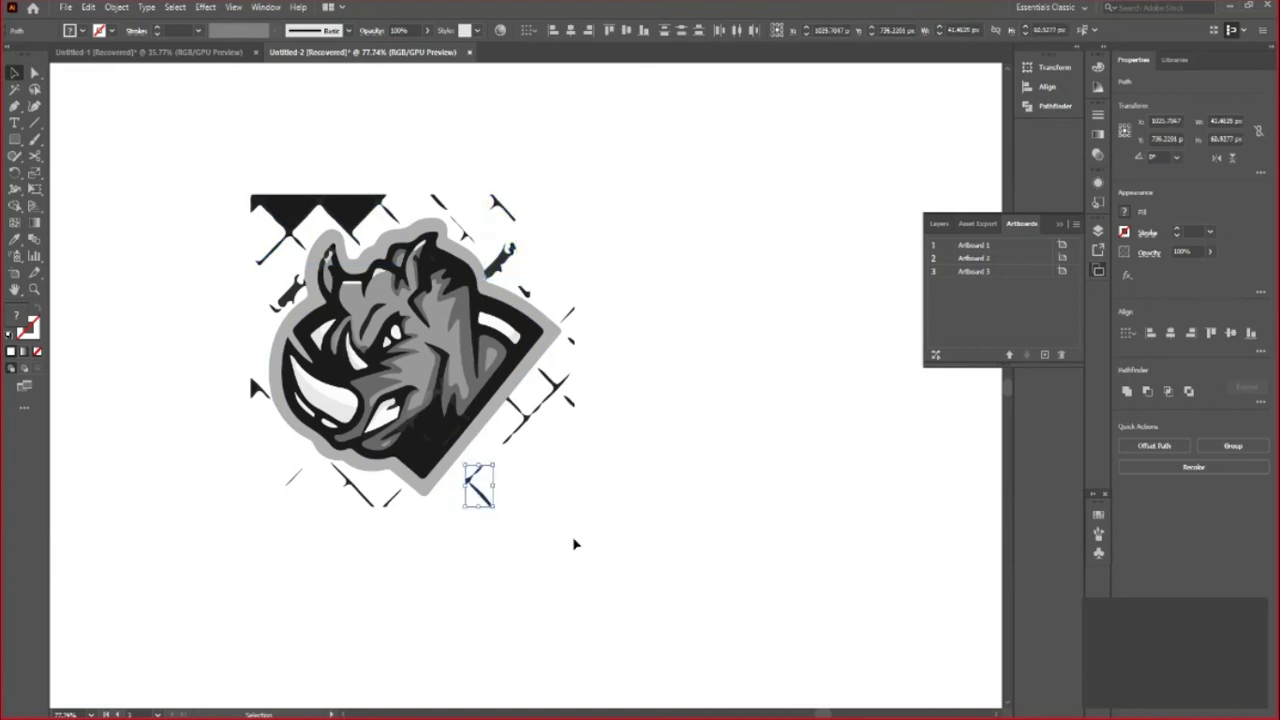
{"action": "left_click", "coordinate": [575, 544]}
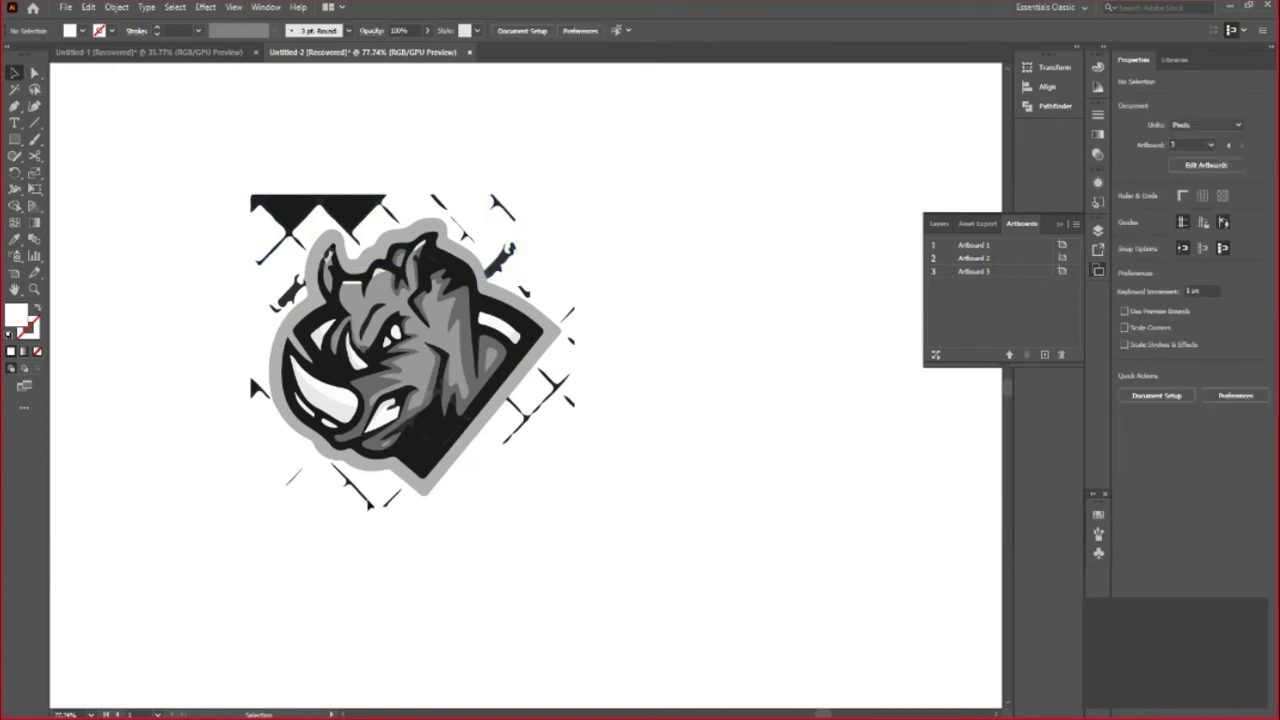
{"action": "left_click", "coordinate": [382, 206]}
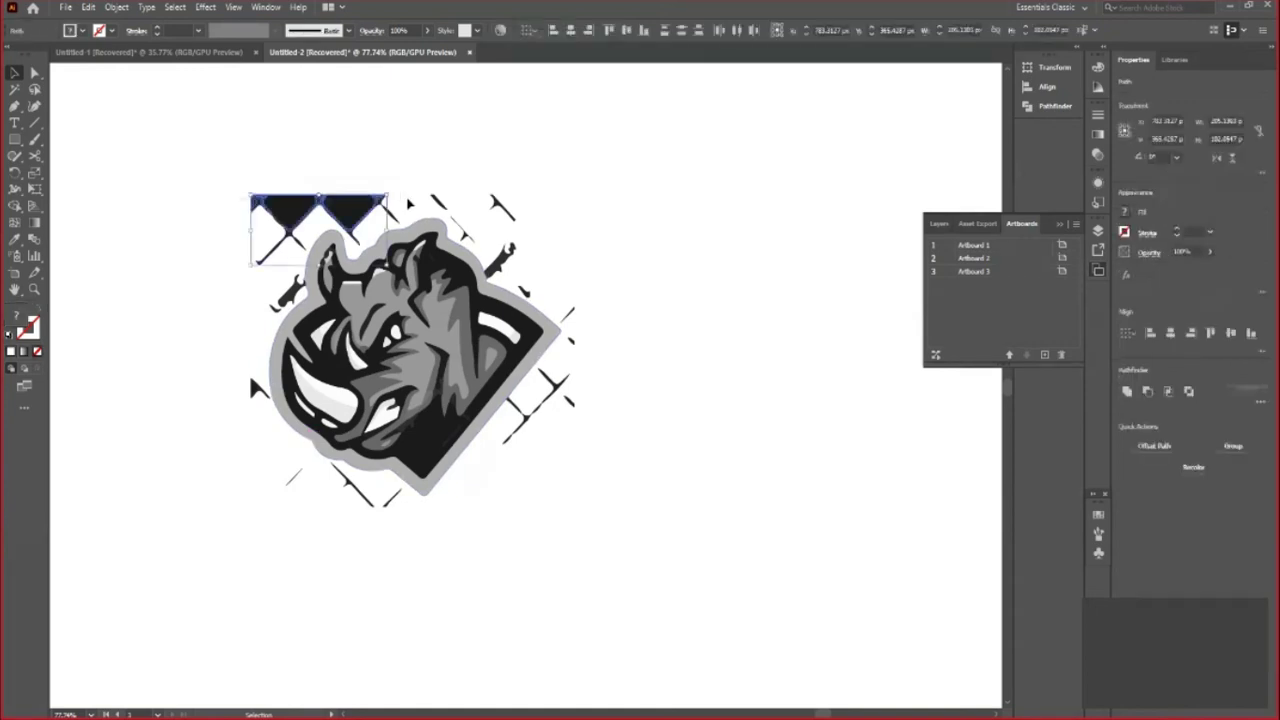